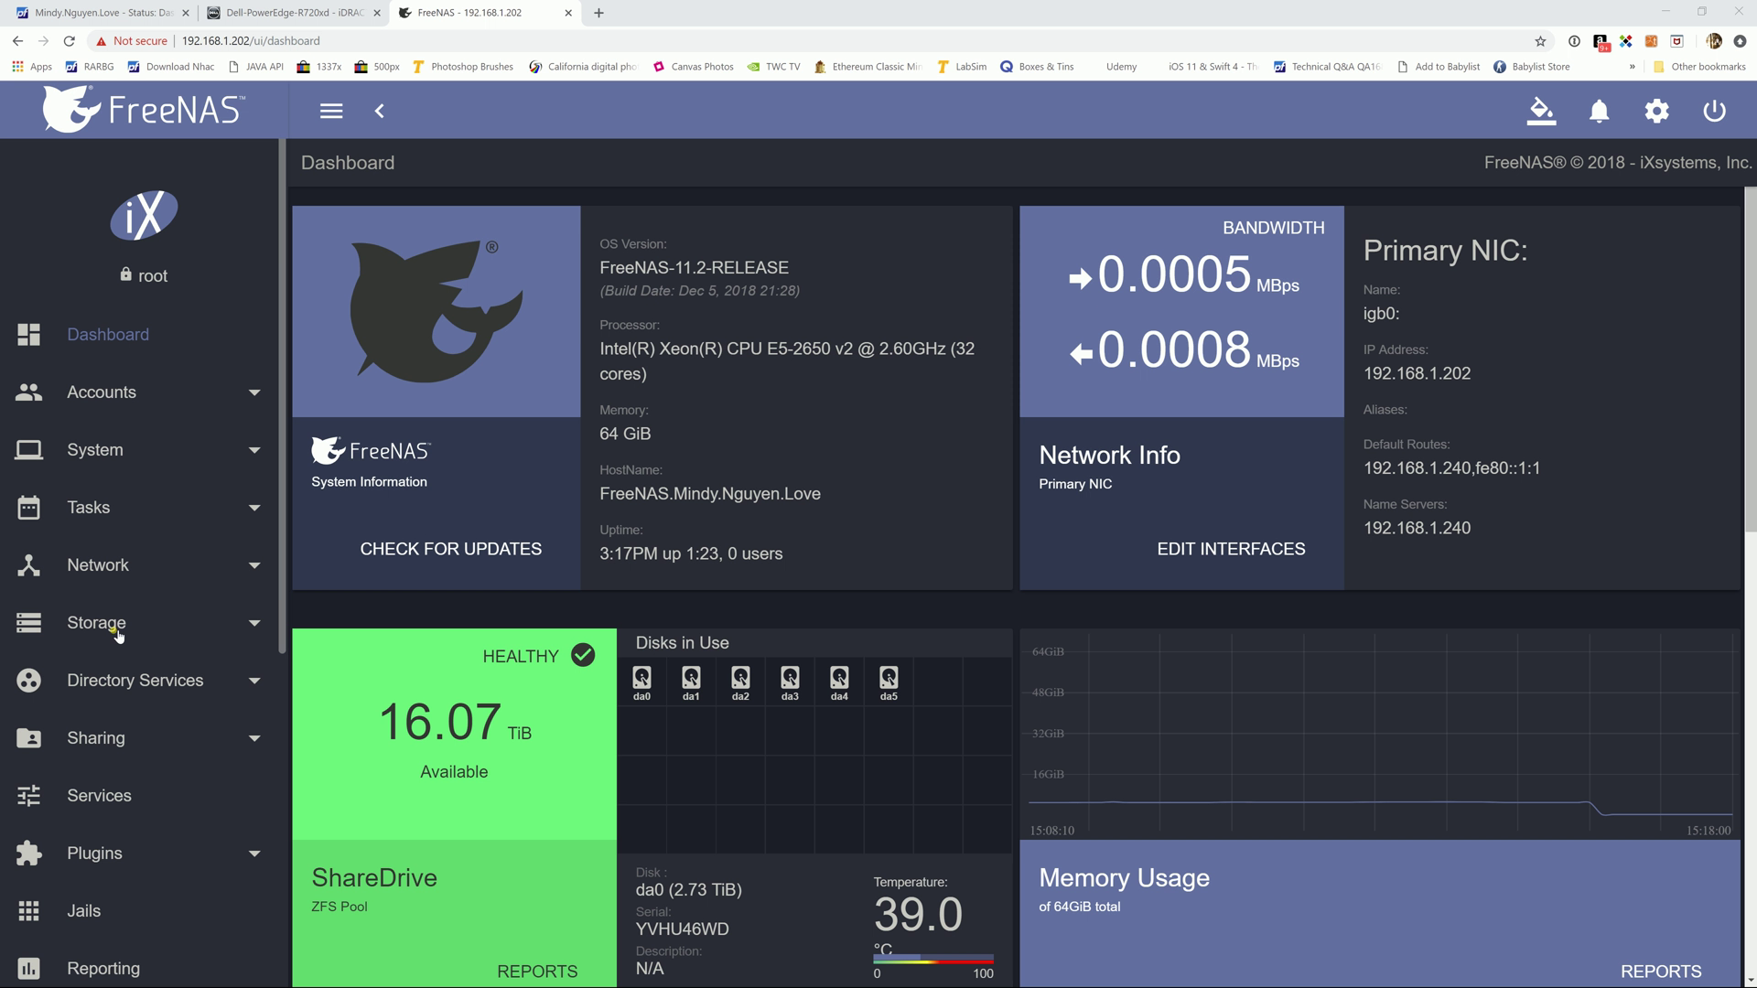
- Open Storage > Pools and expand ShareDrive to show its plexserver dataset
click(117, 630)
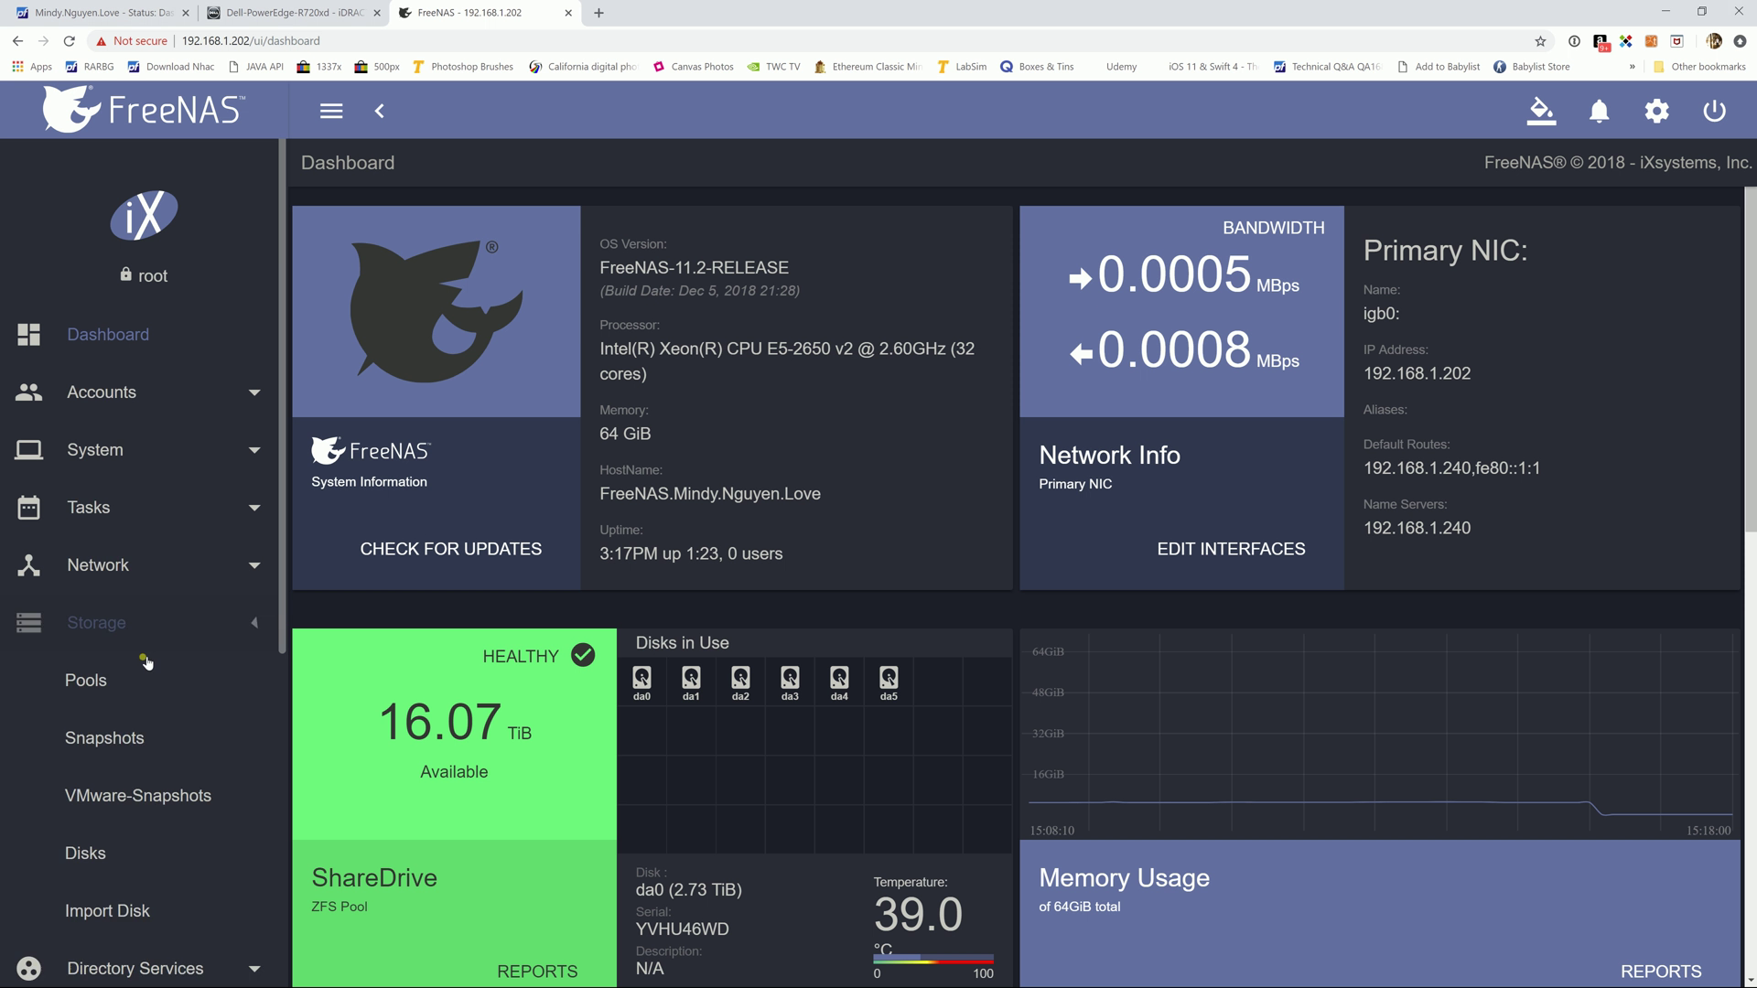
click(102, 681)
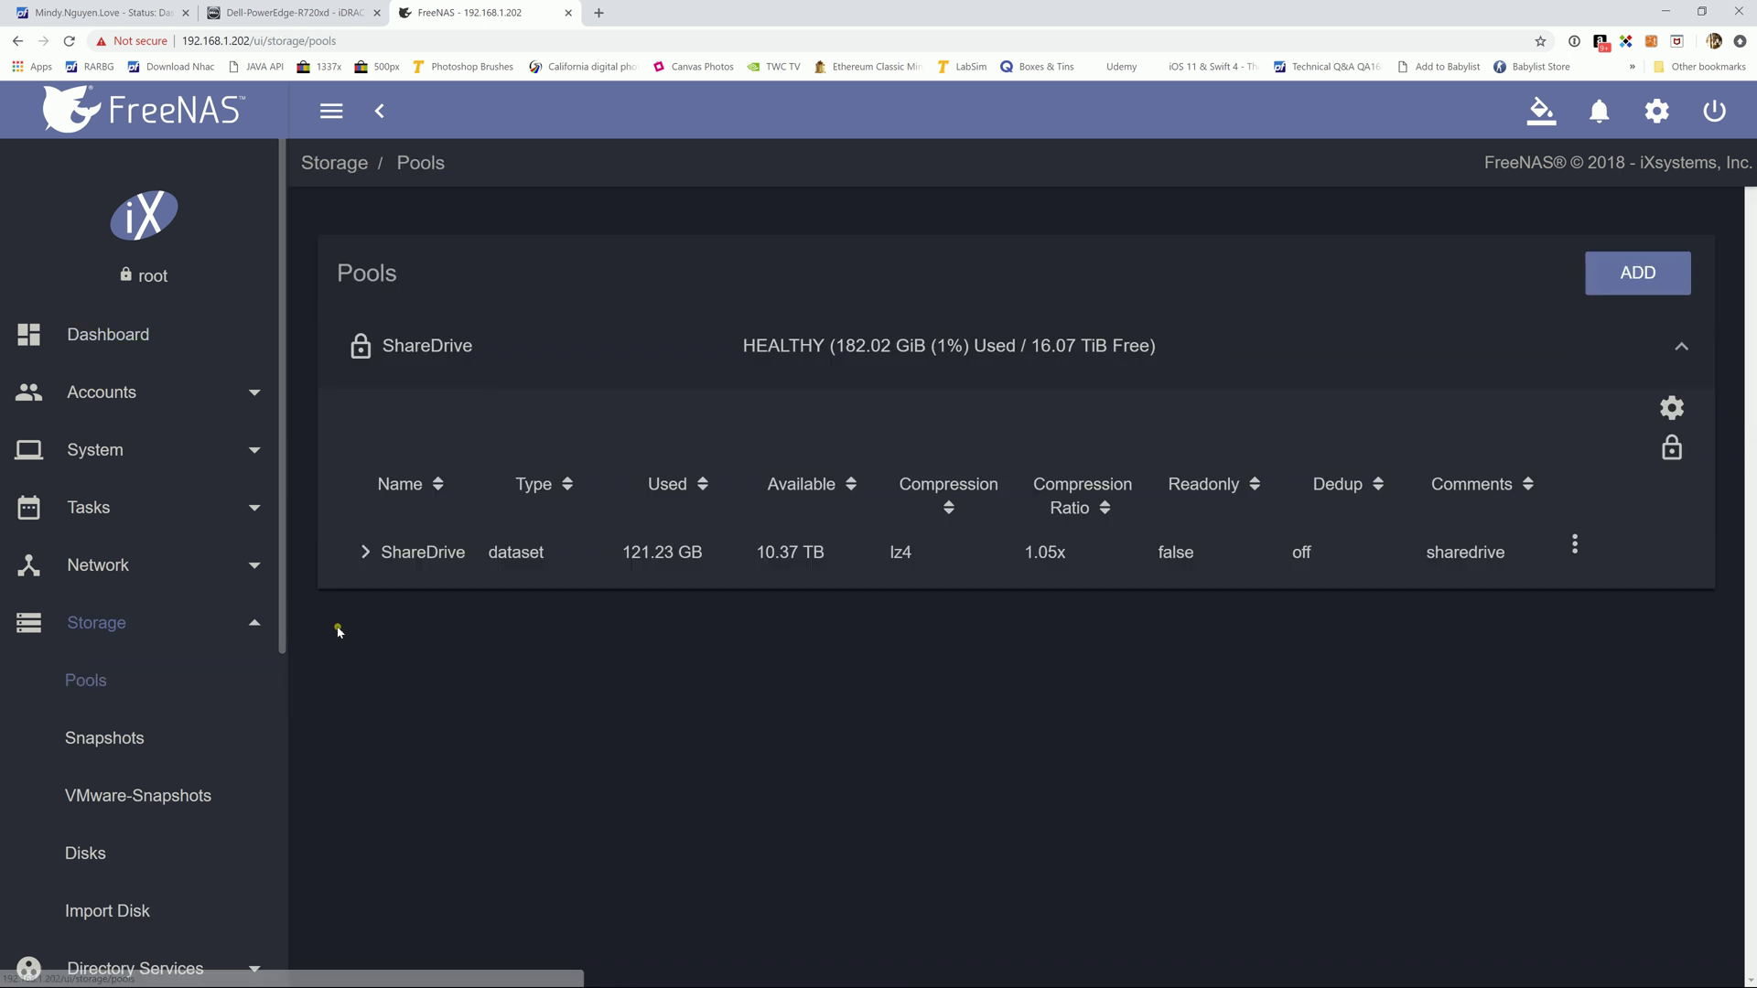
click(366, 552)
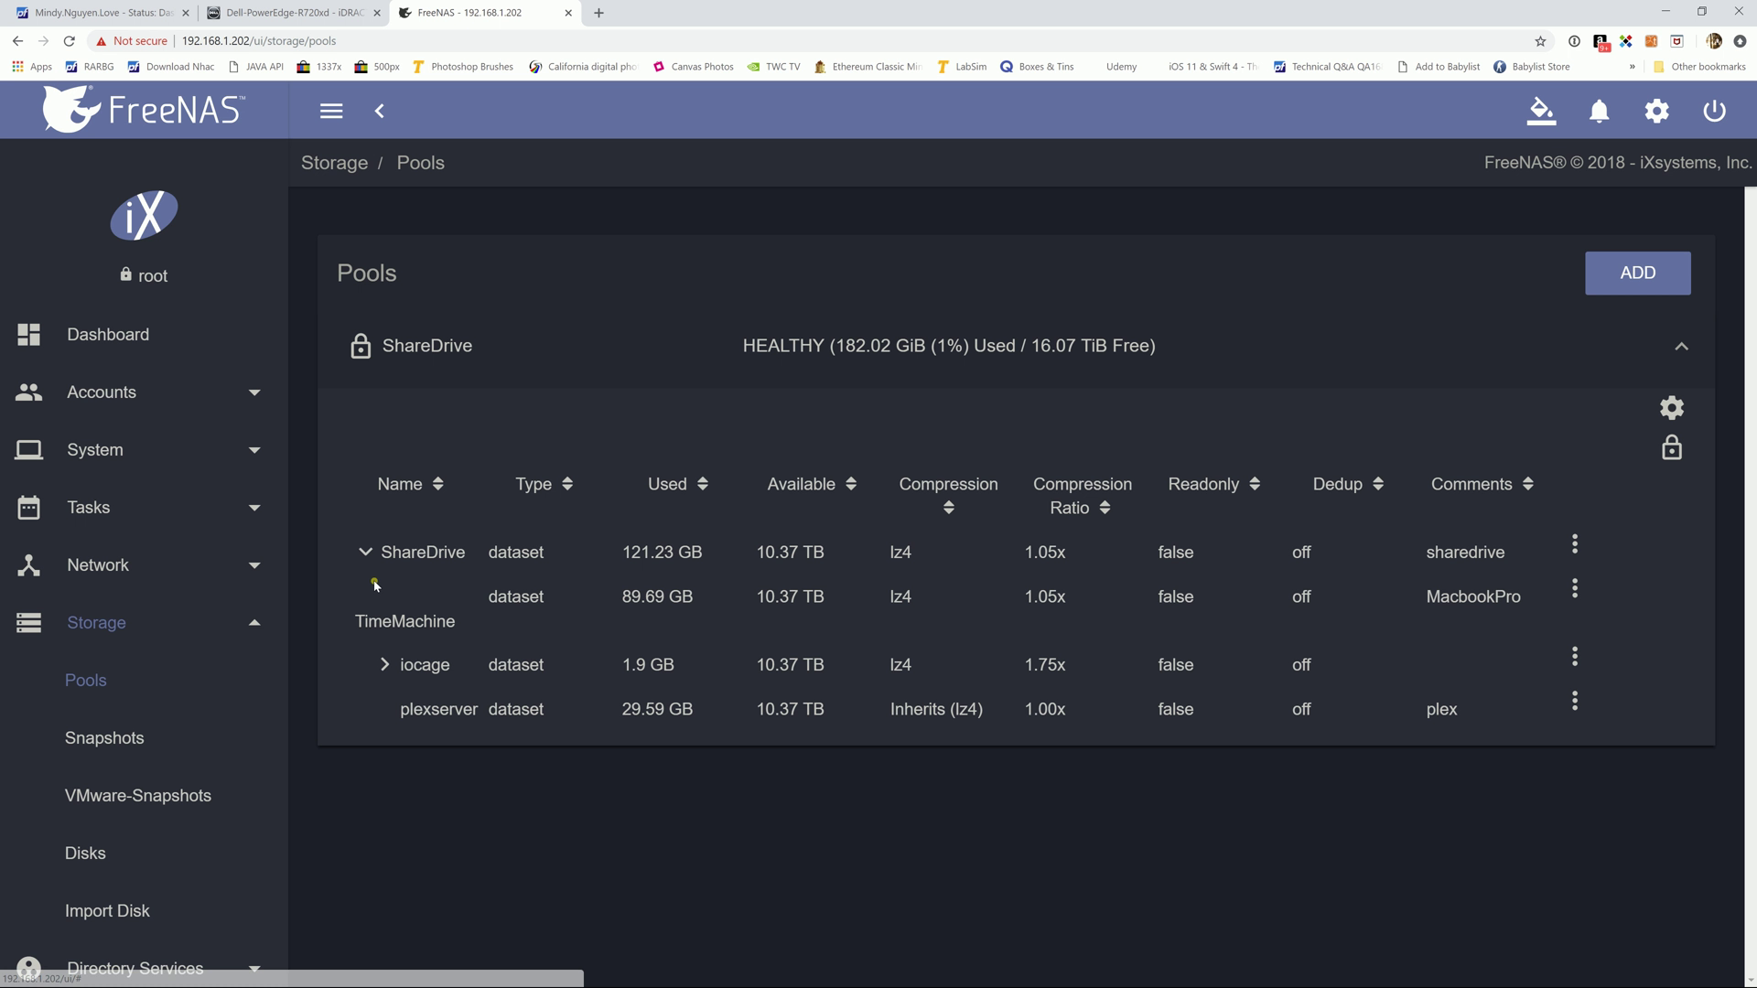
double_click(418, 712)
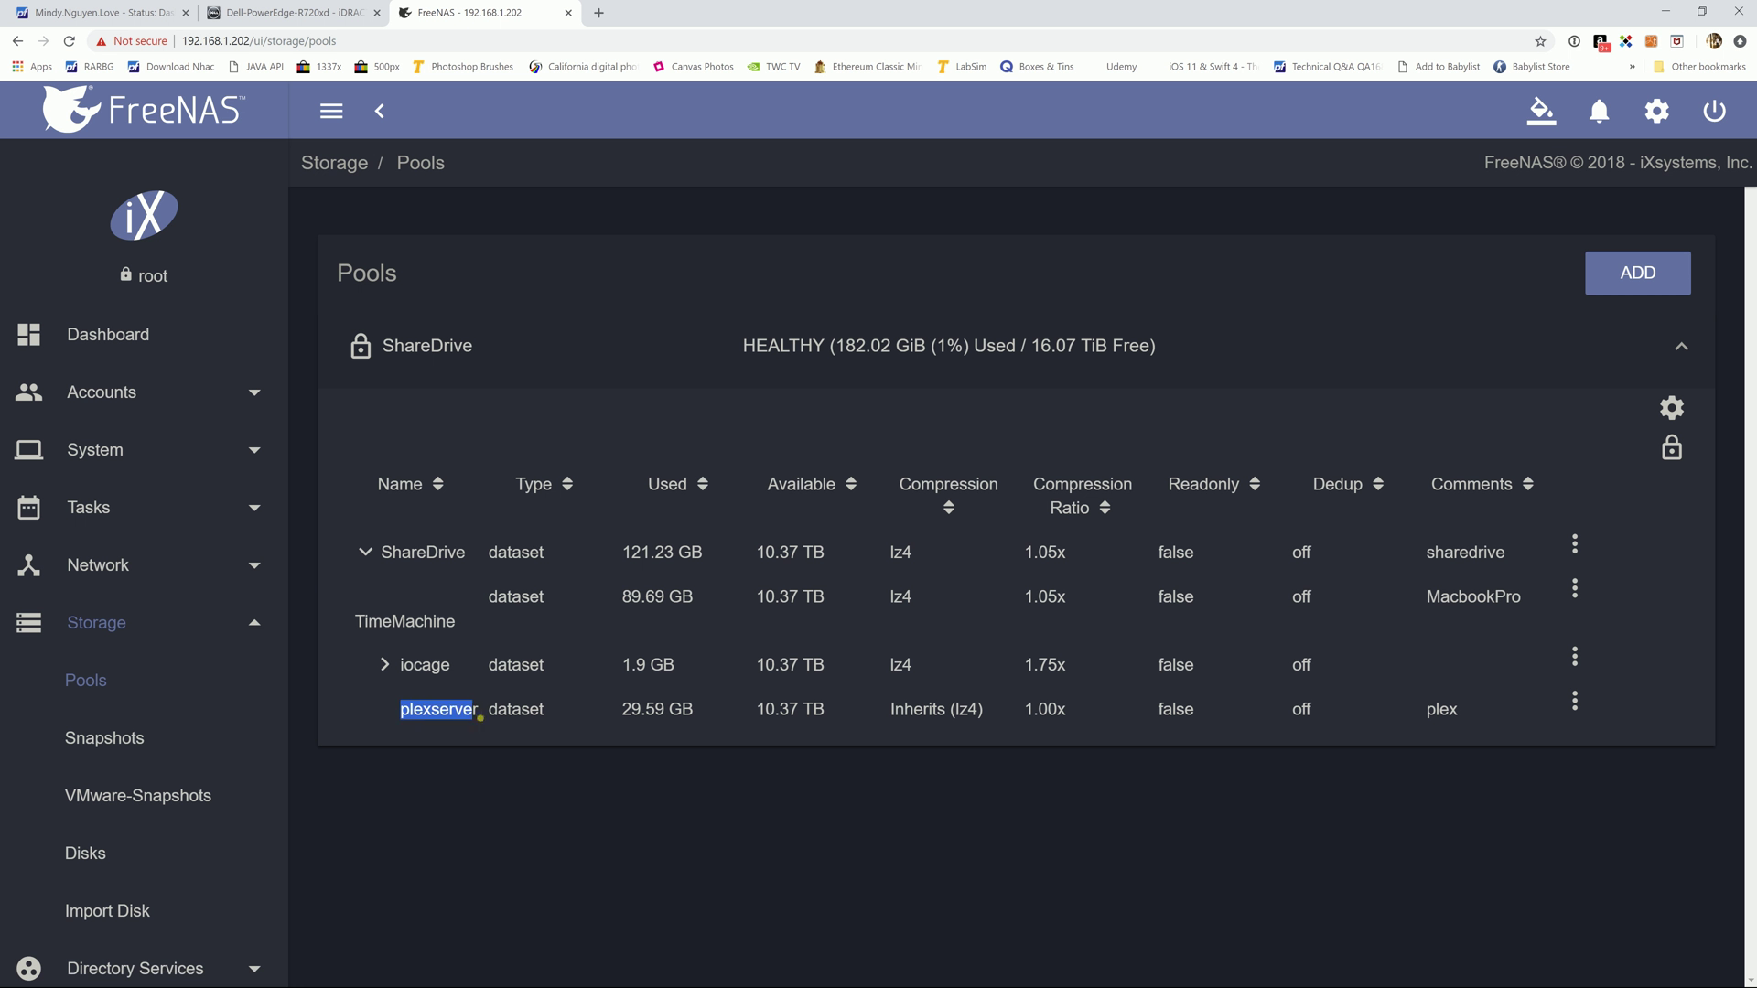
click(646, 725)
- Start adding a dataset named 'plexme' under ShareDrive, then cancel it
click(1574, 546)
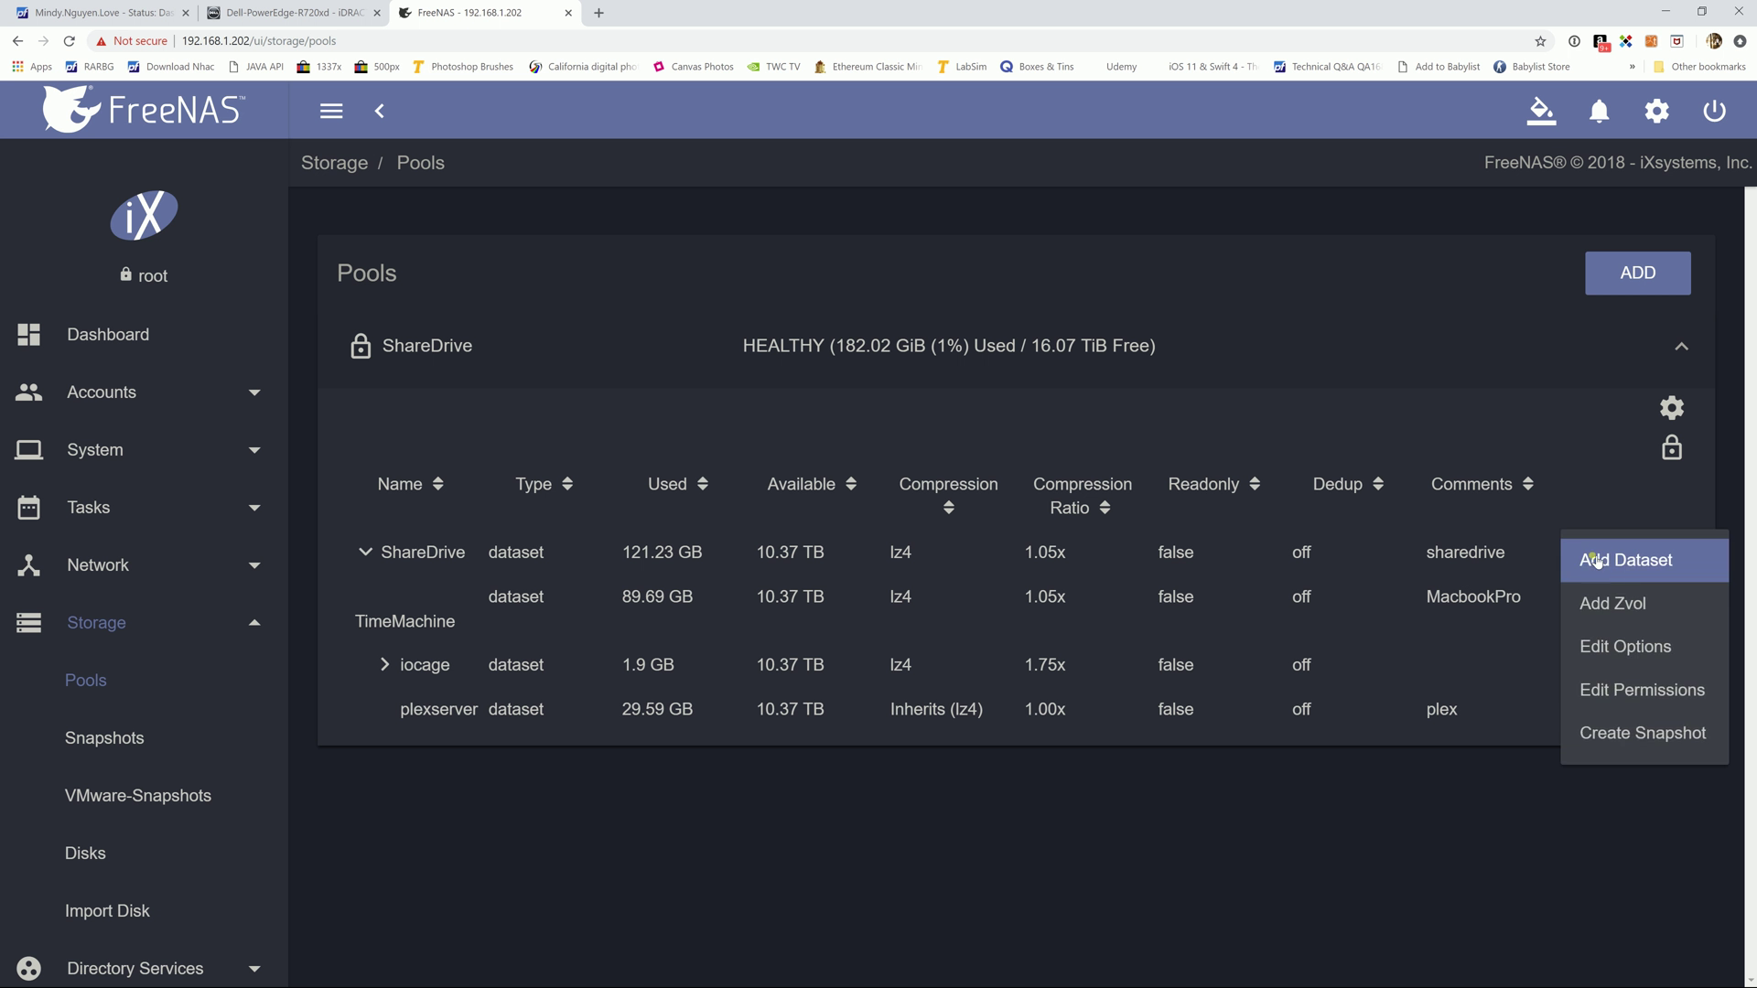
click(1640, 569)
click(587, 259)
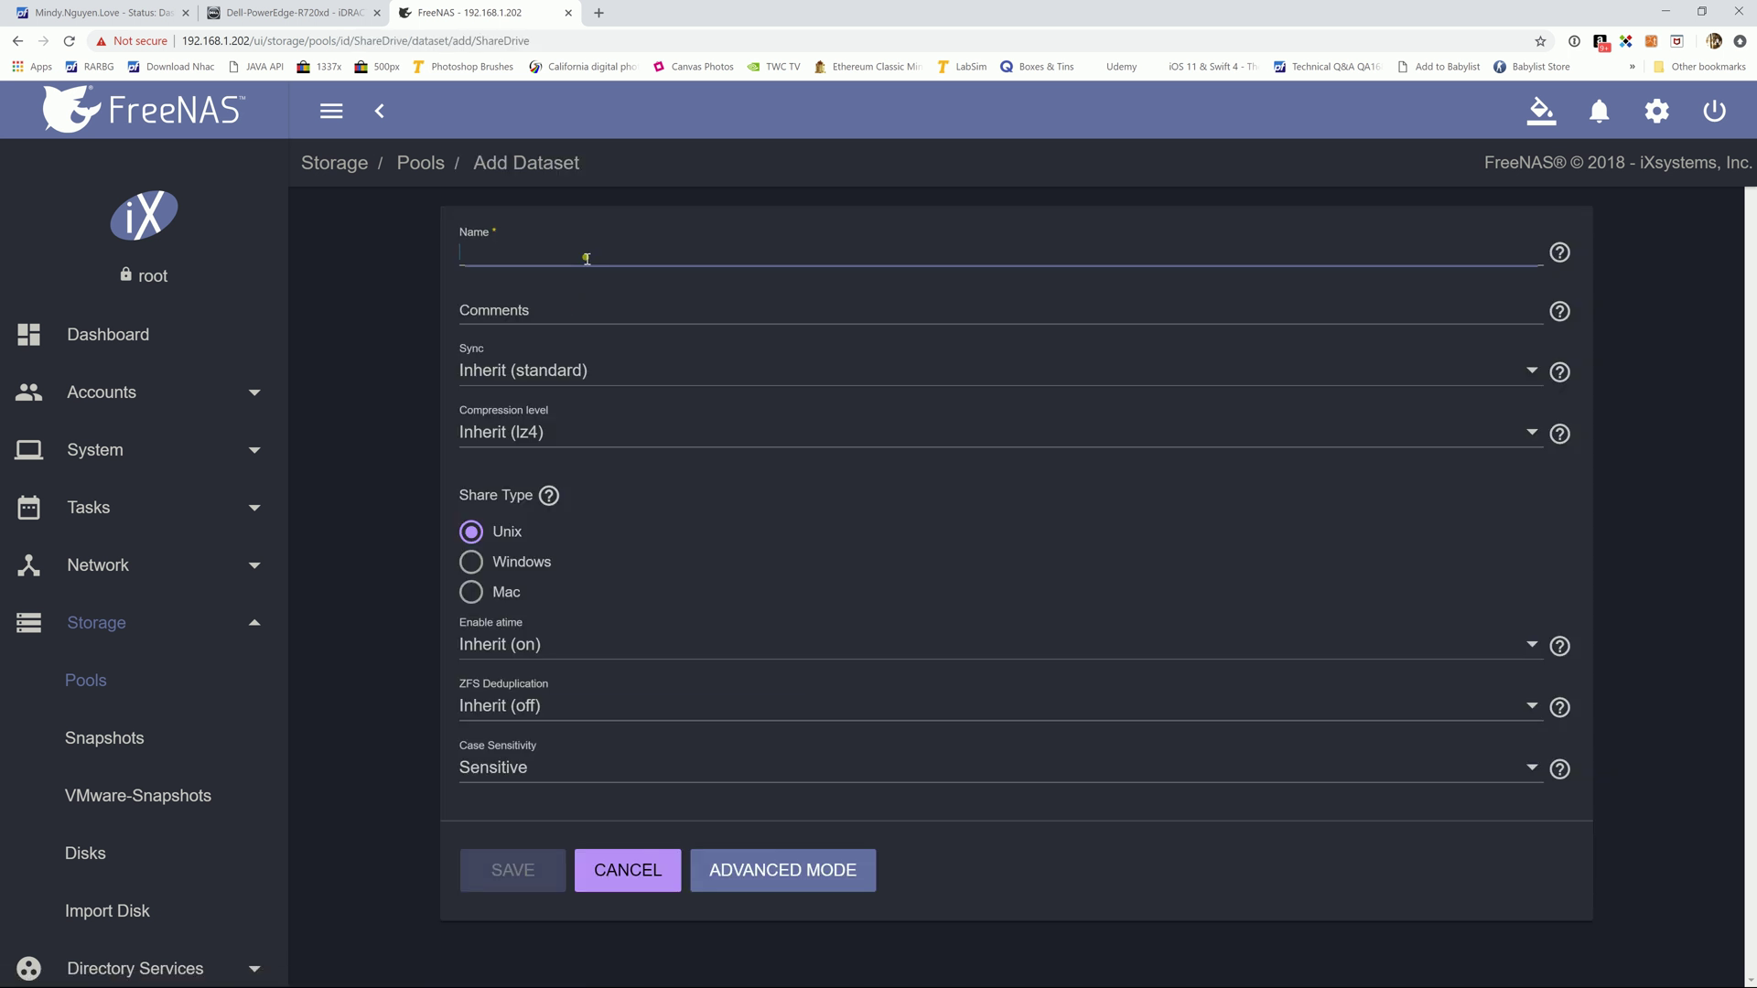
text(plexmediaserver)
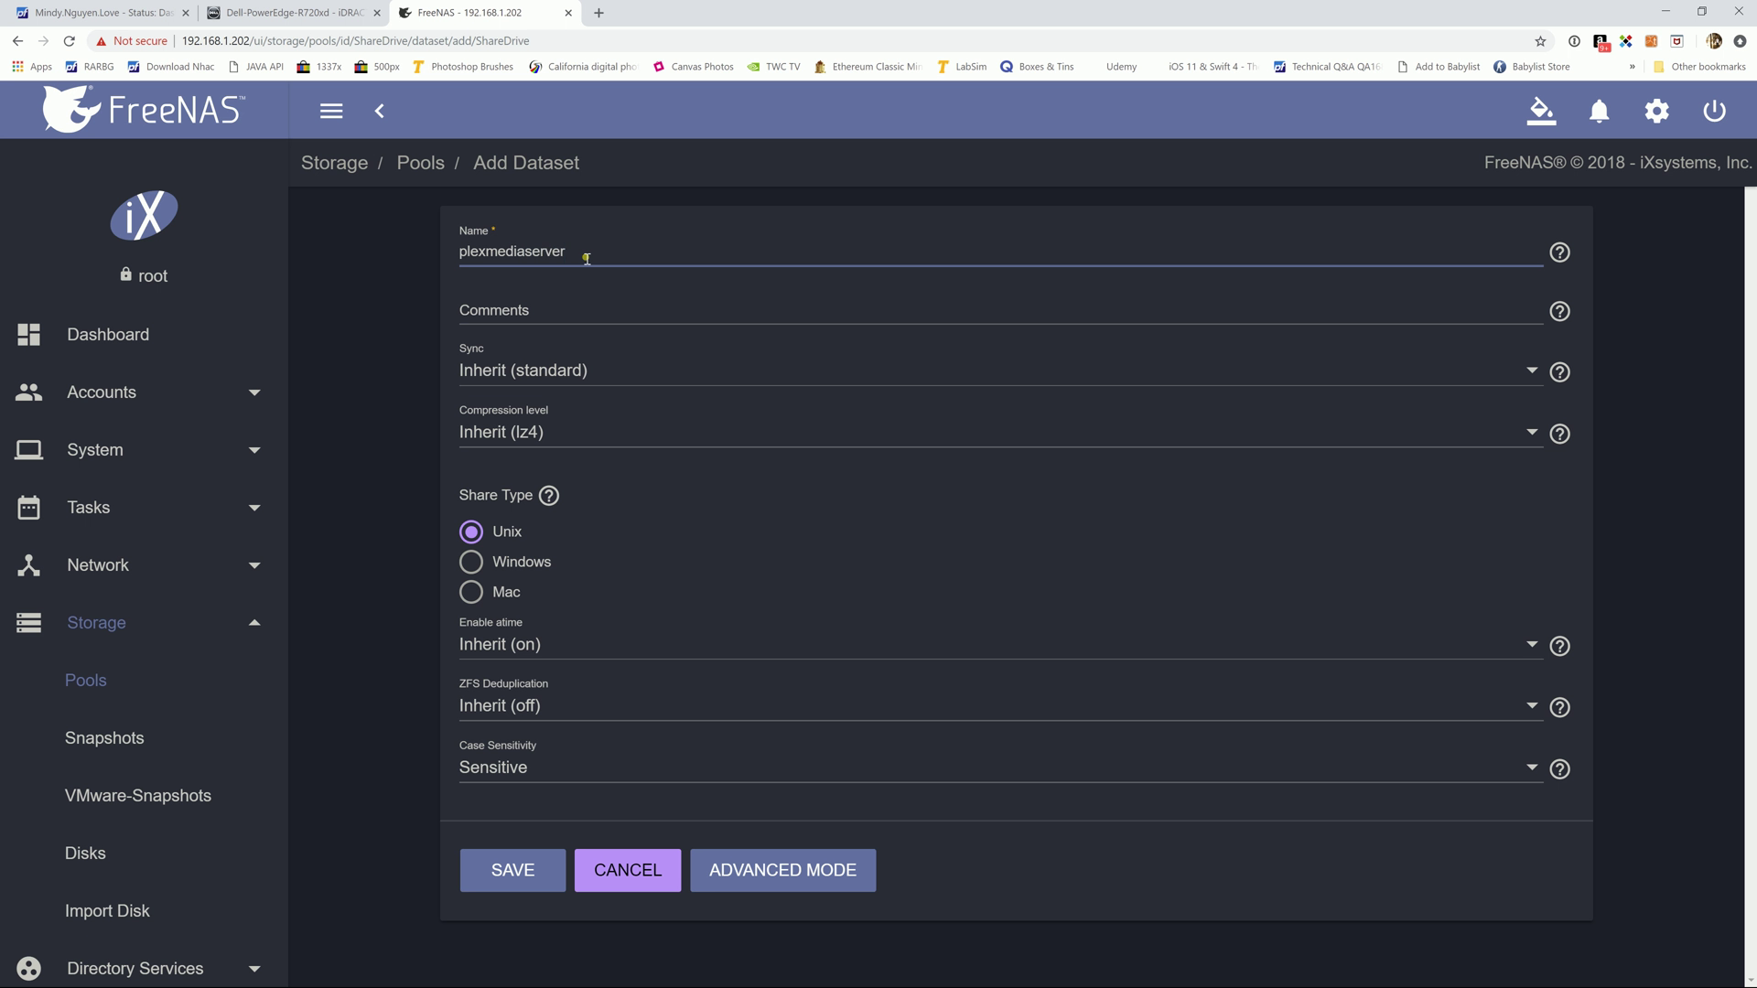
click(562, 315)
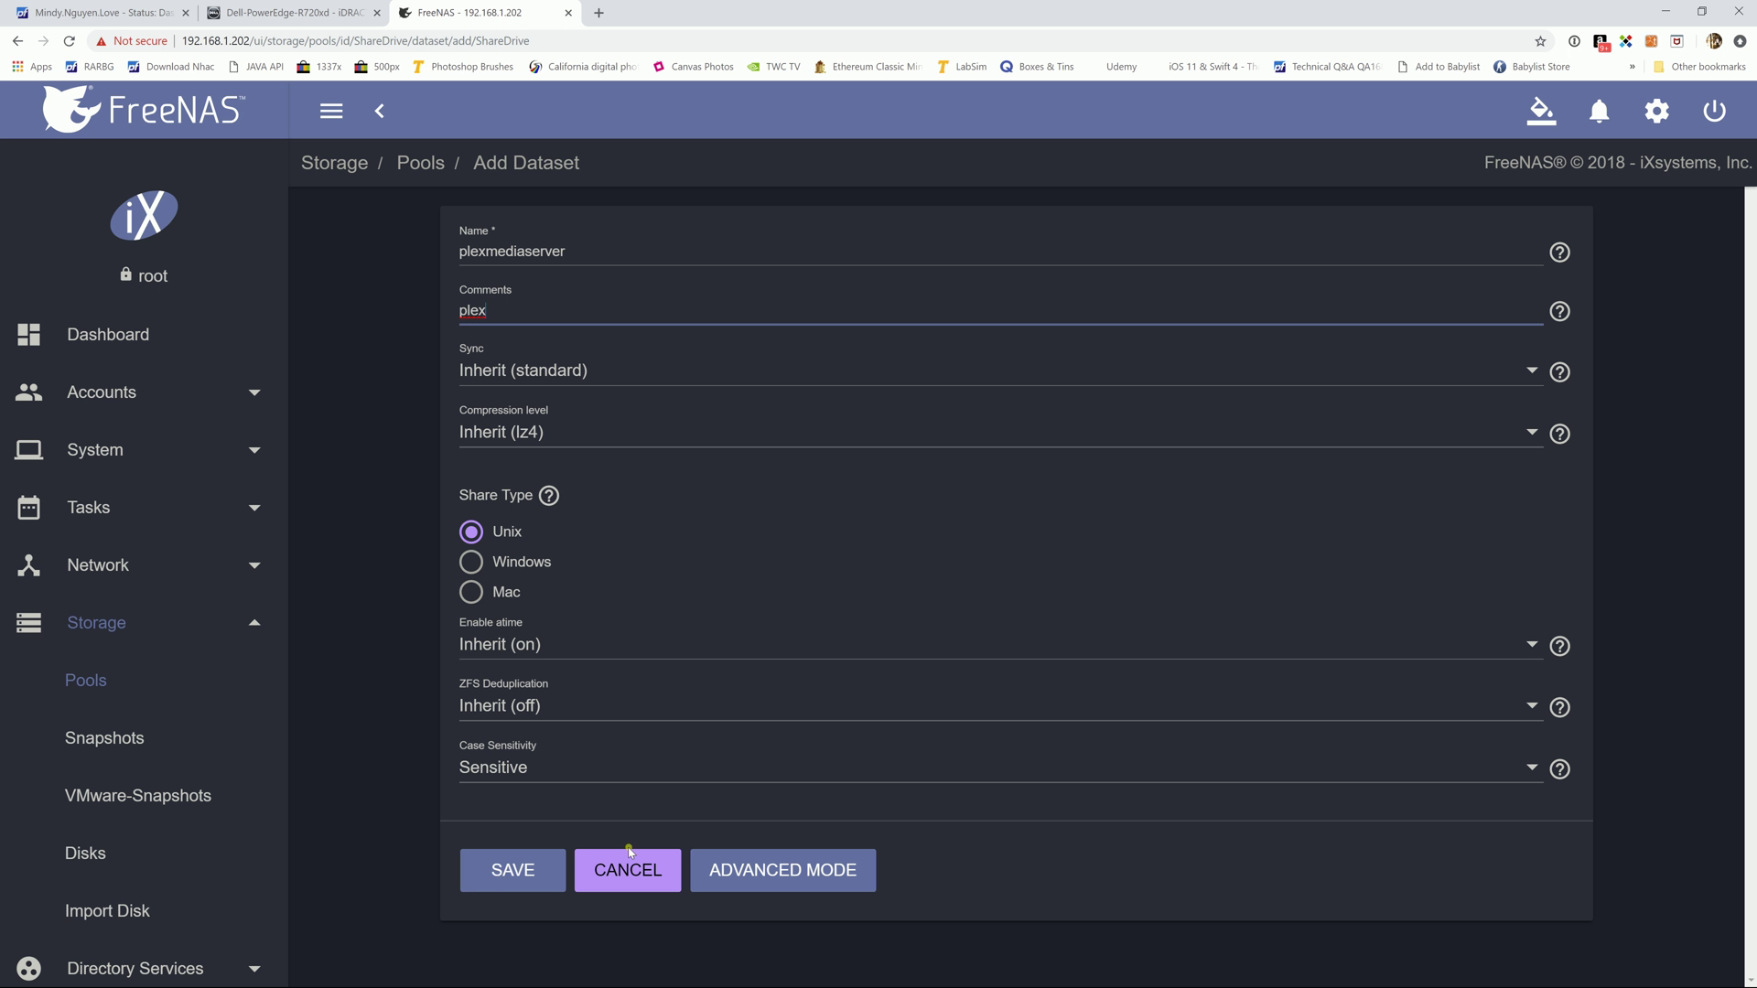
click(624, 877)
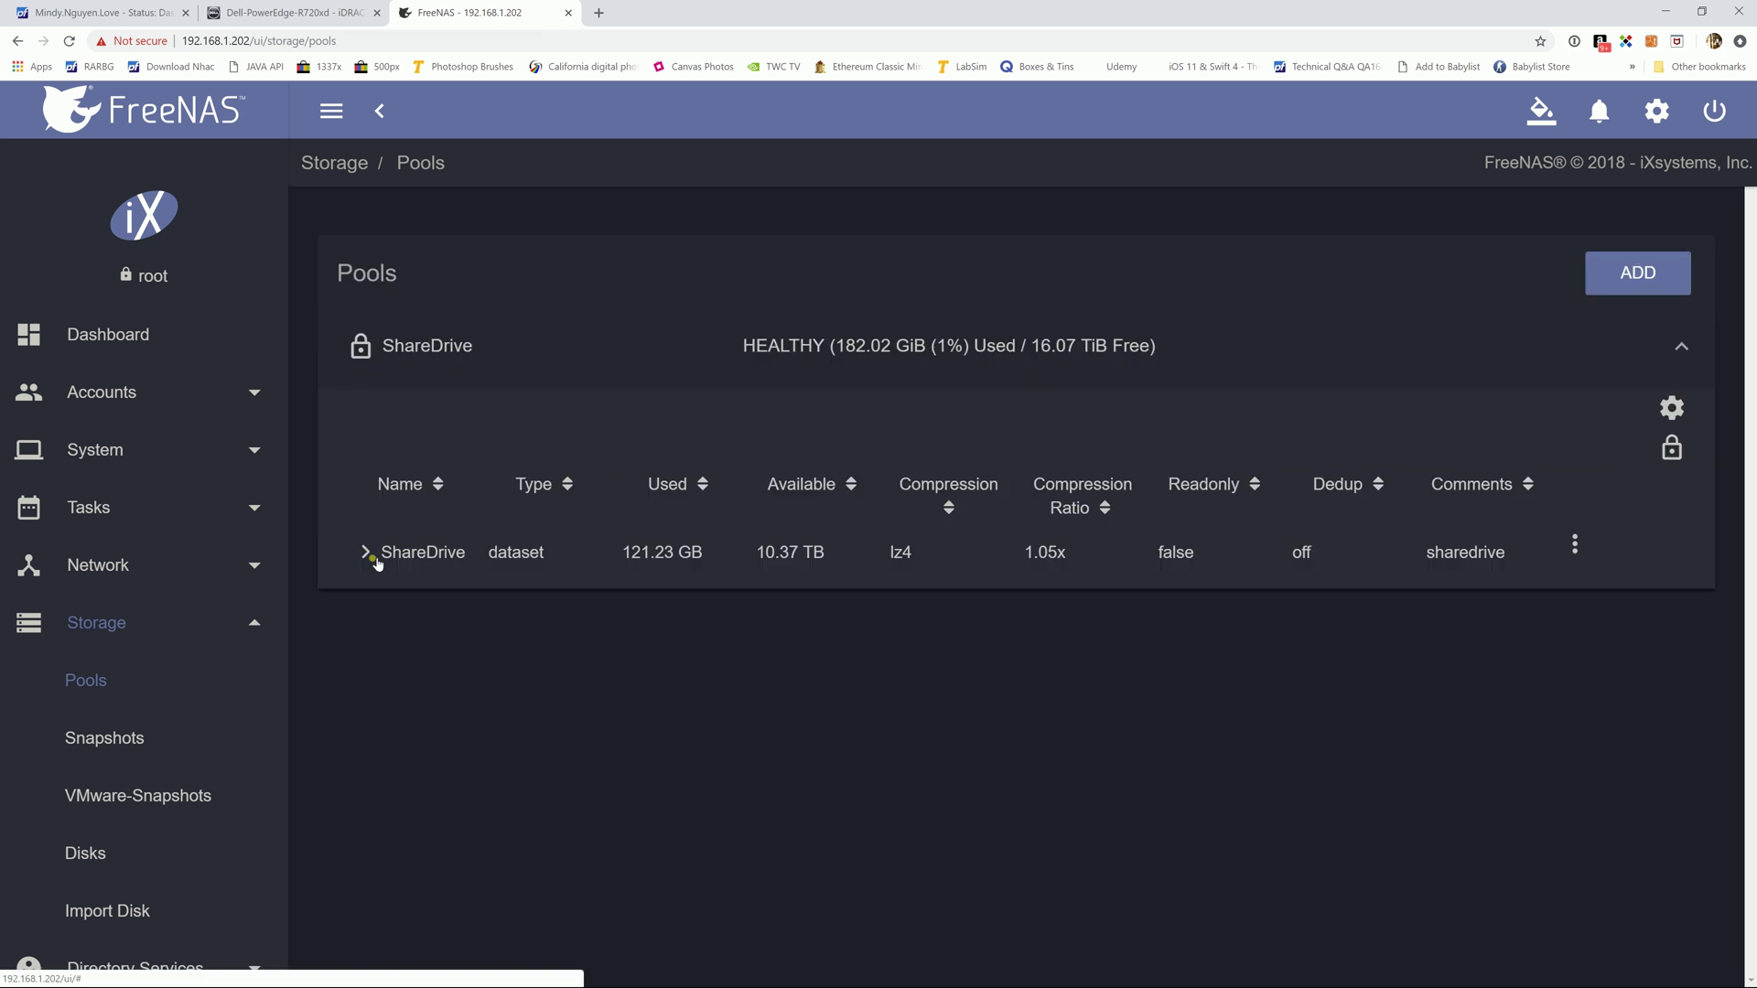
- Save plexserver dataset permissions with group admin and mode 775 (owner/group full, others read-execute)
click(368, 554)
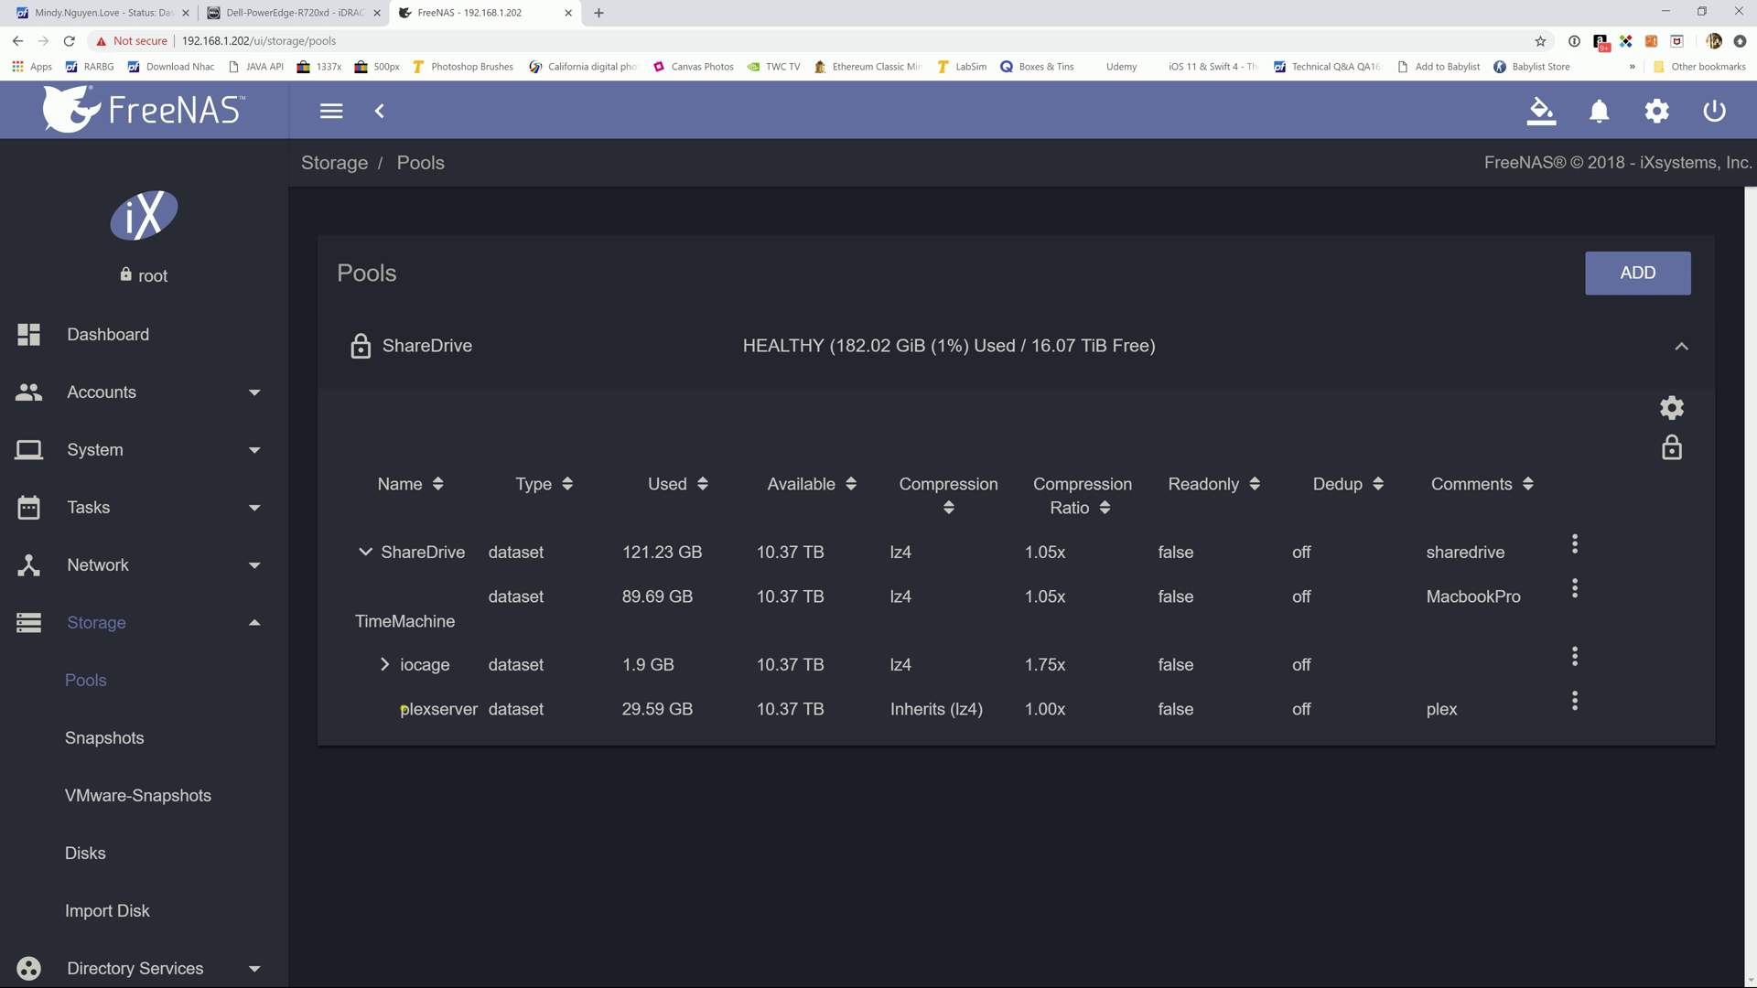
drag(403, 711, 556, 720)
click(556, 721)
click(1573, 700)
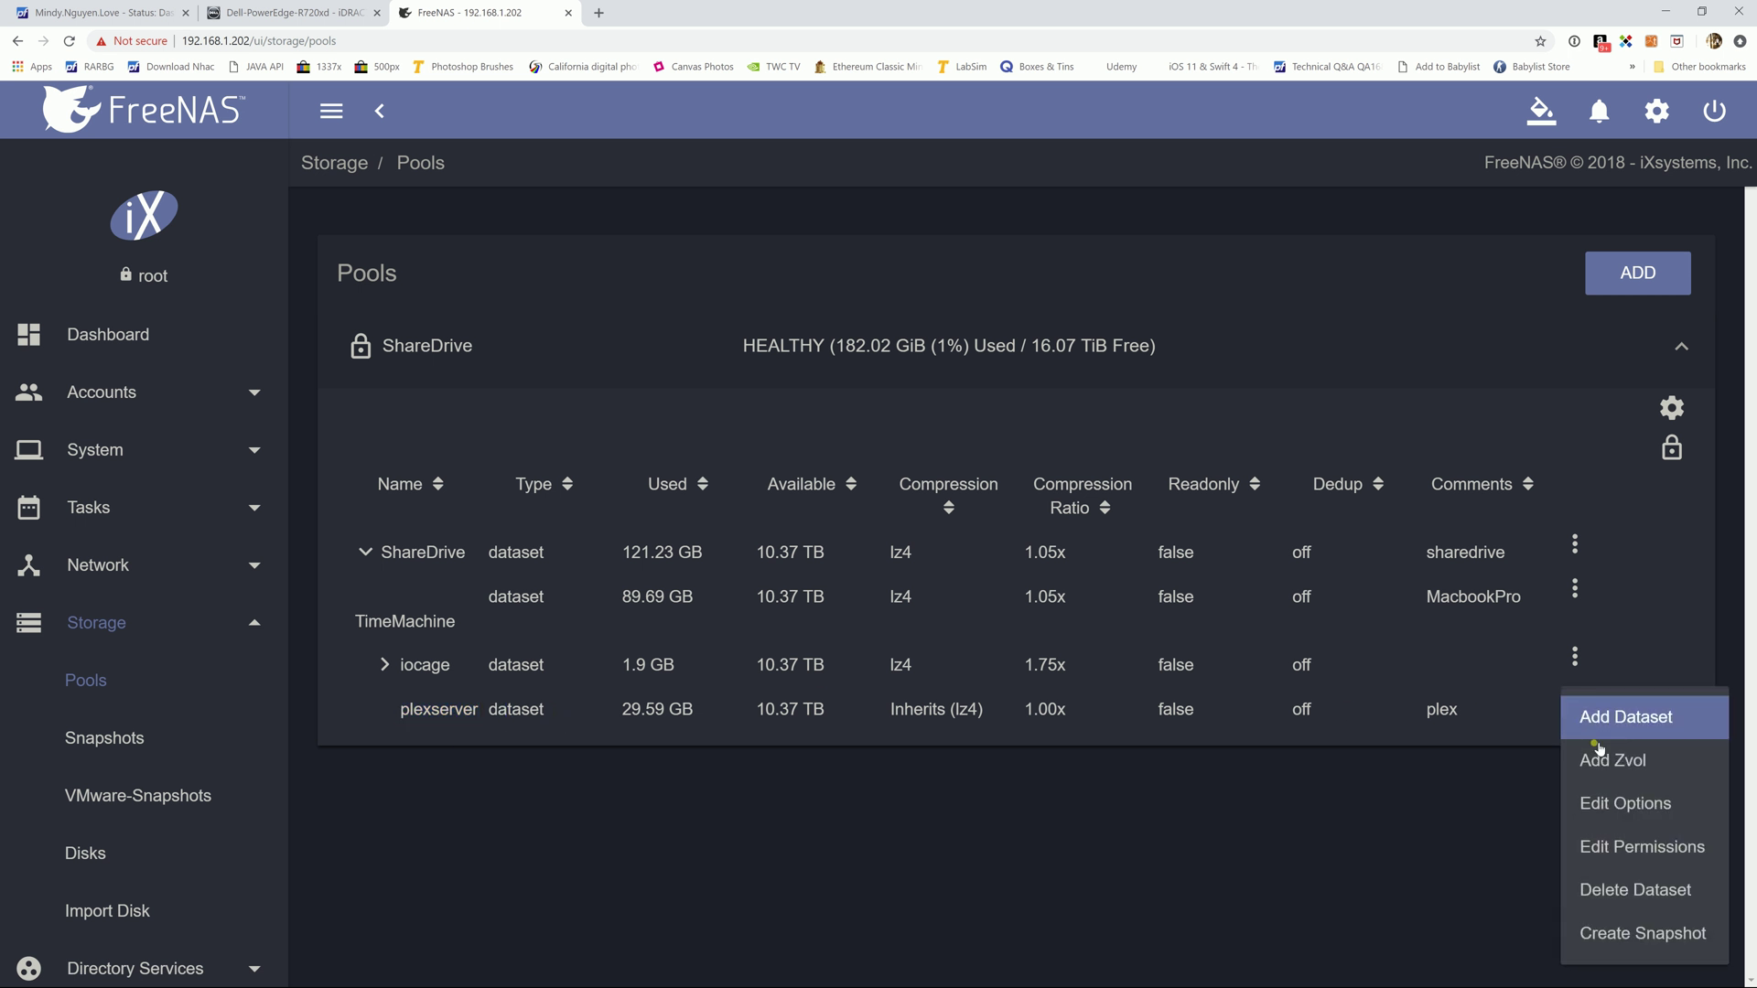
click(1647, 853)
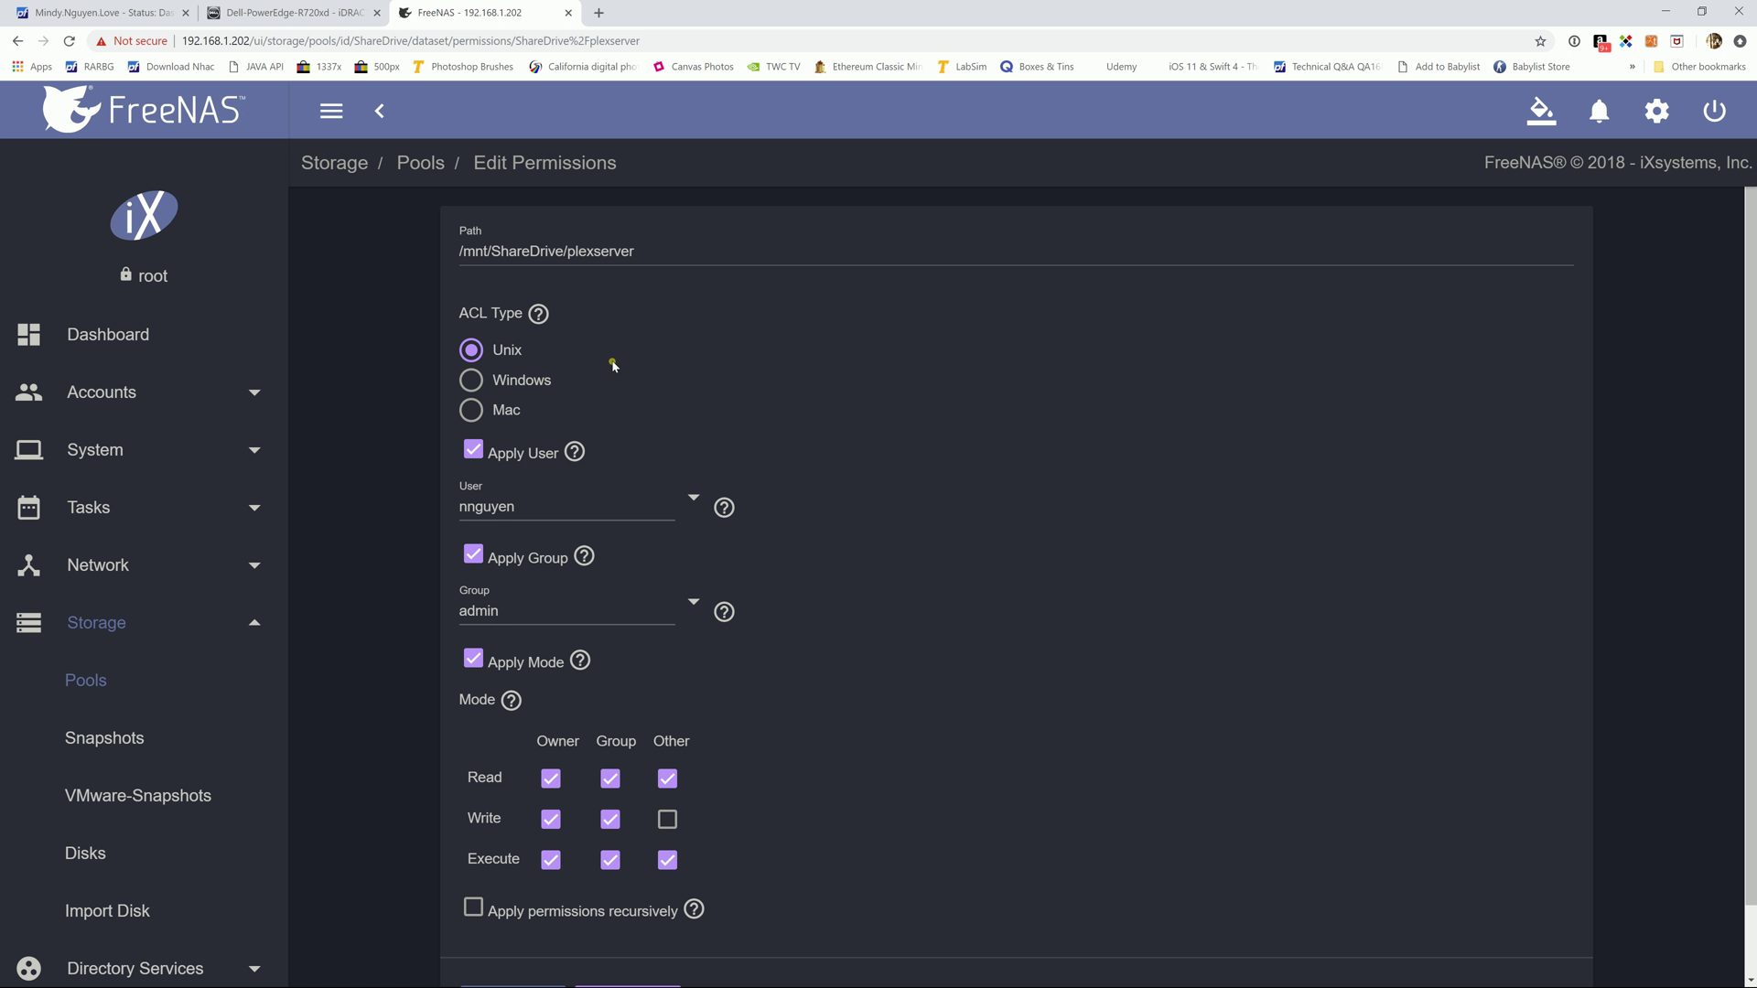
mouse_move(724, 611)
scroll(784, 796, down, 1)
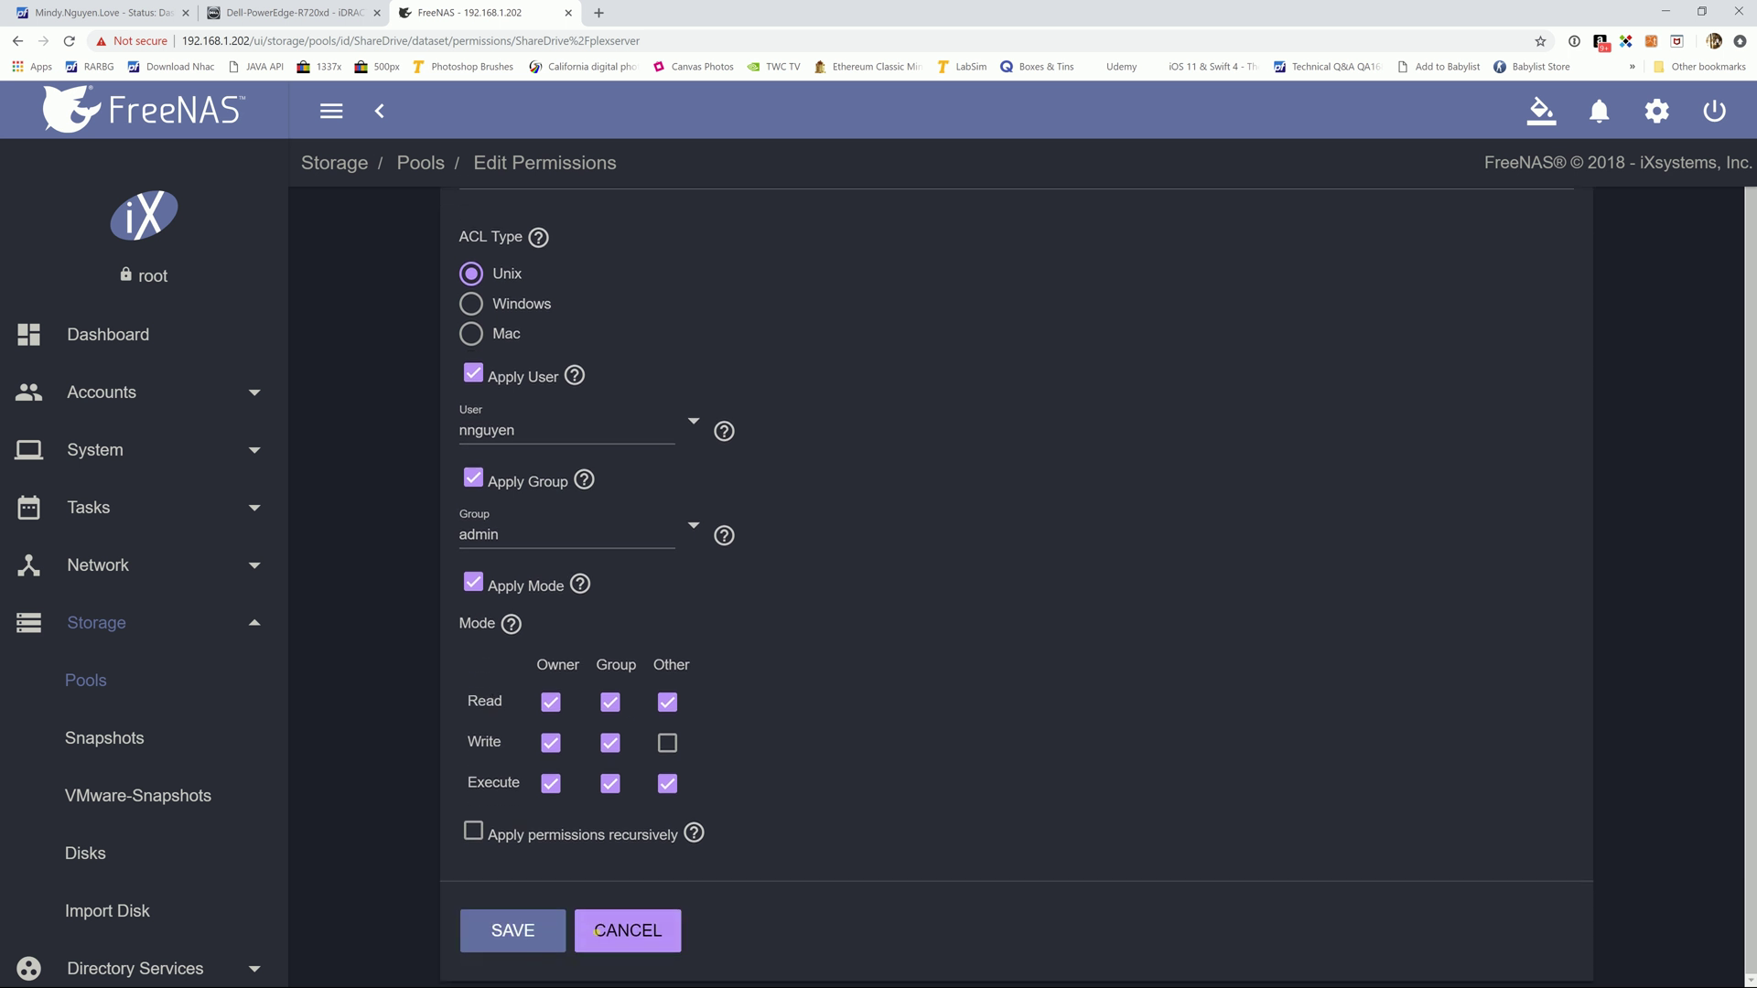
click(514, 931)
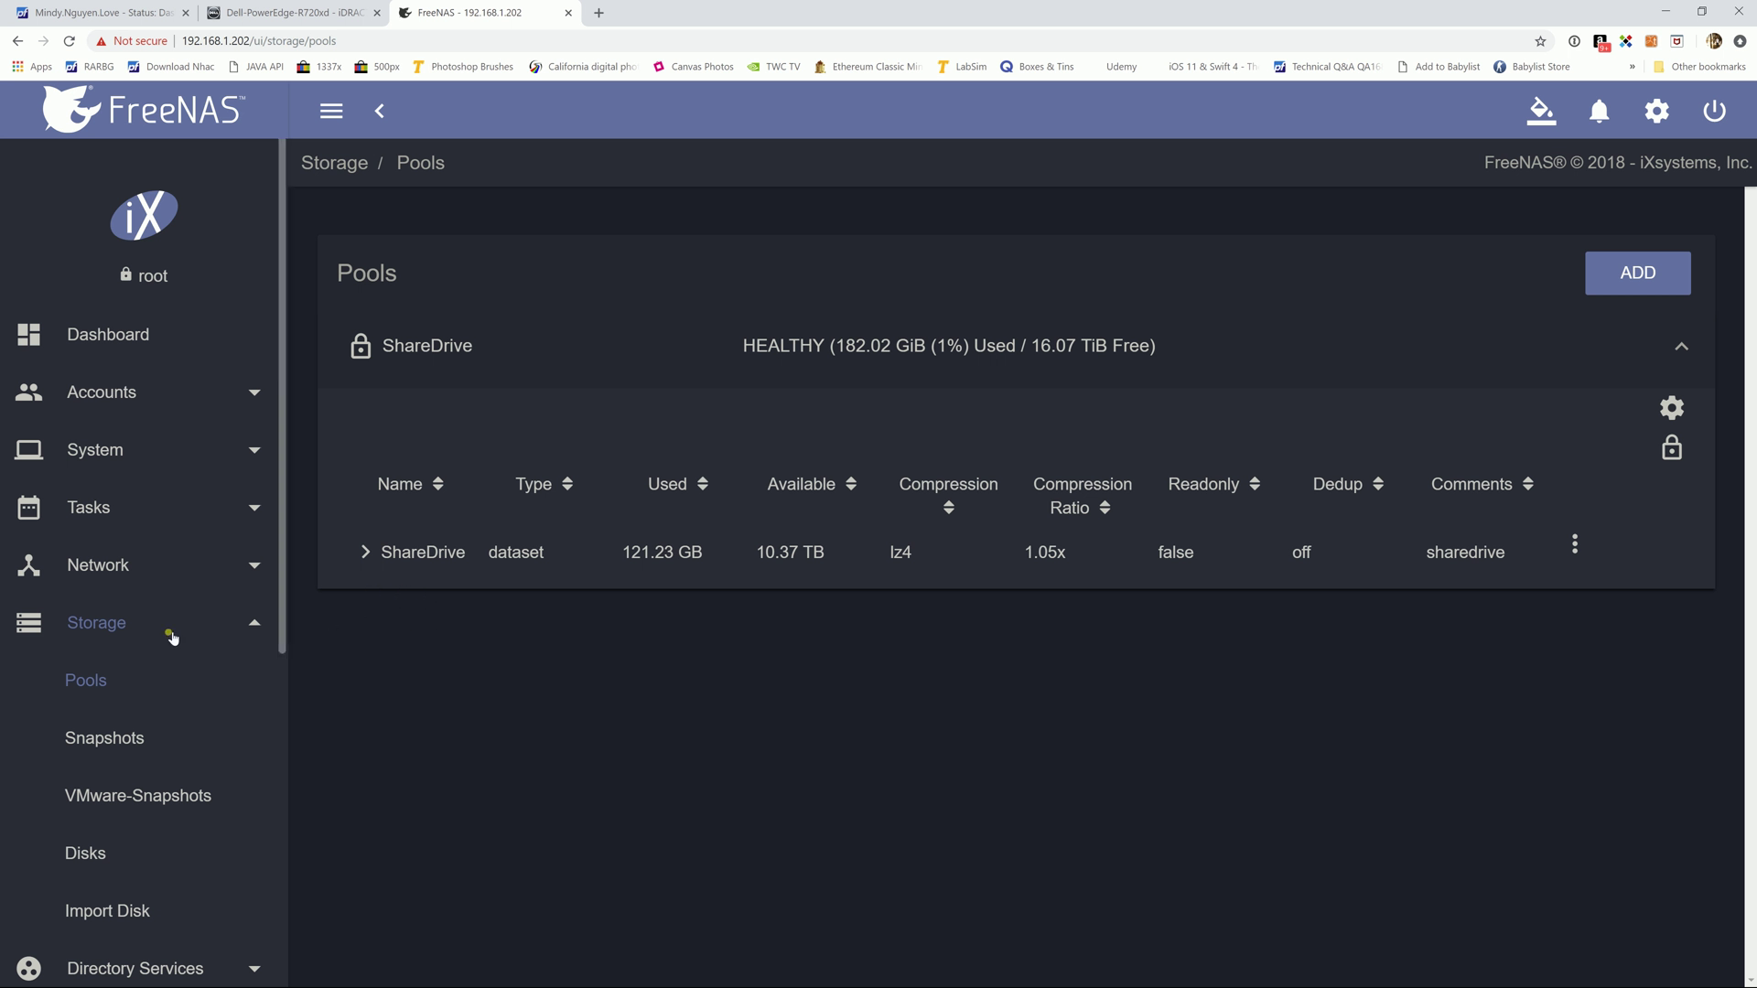
- Expand Plugins in the sidebar and list the 29 available plugins
scroll(165, 639, down, 4)
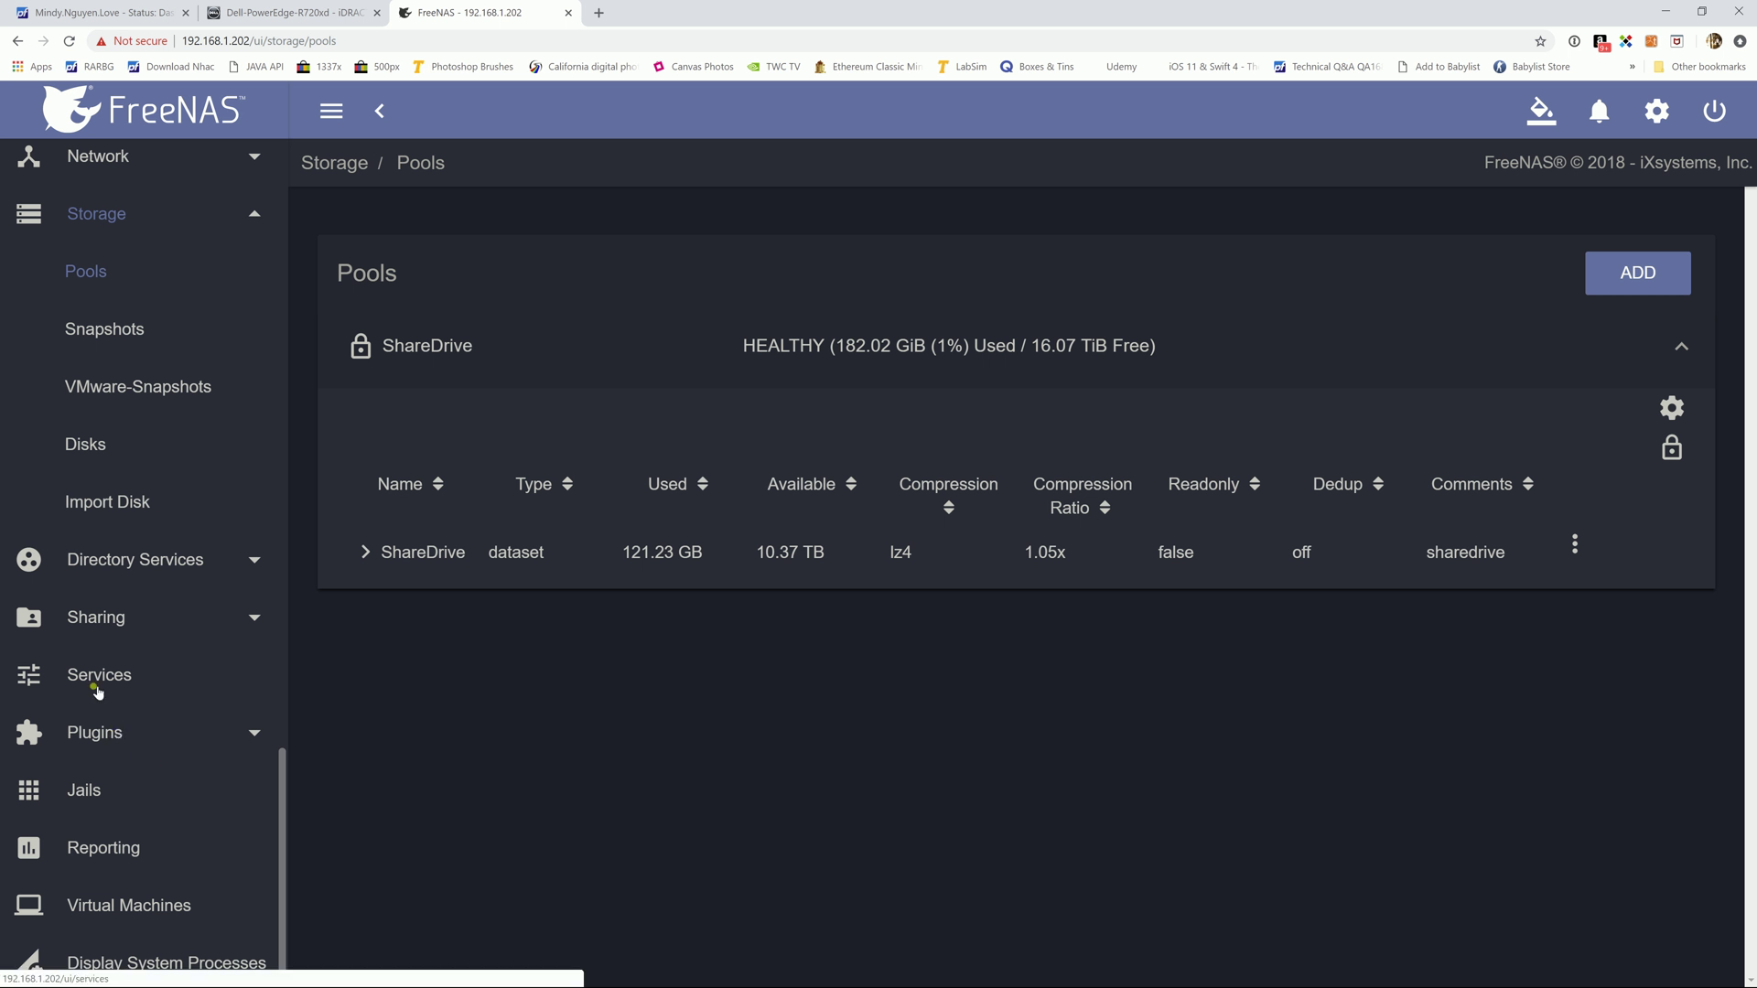
click(99, 739)
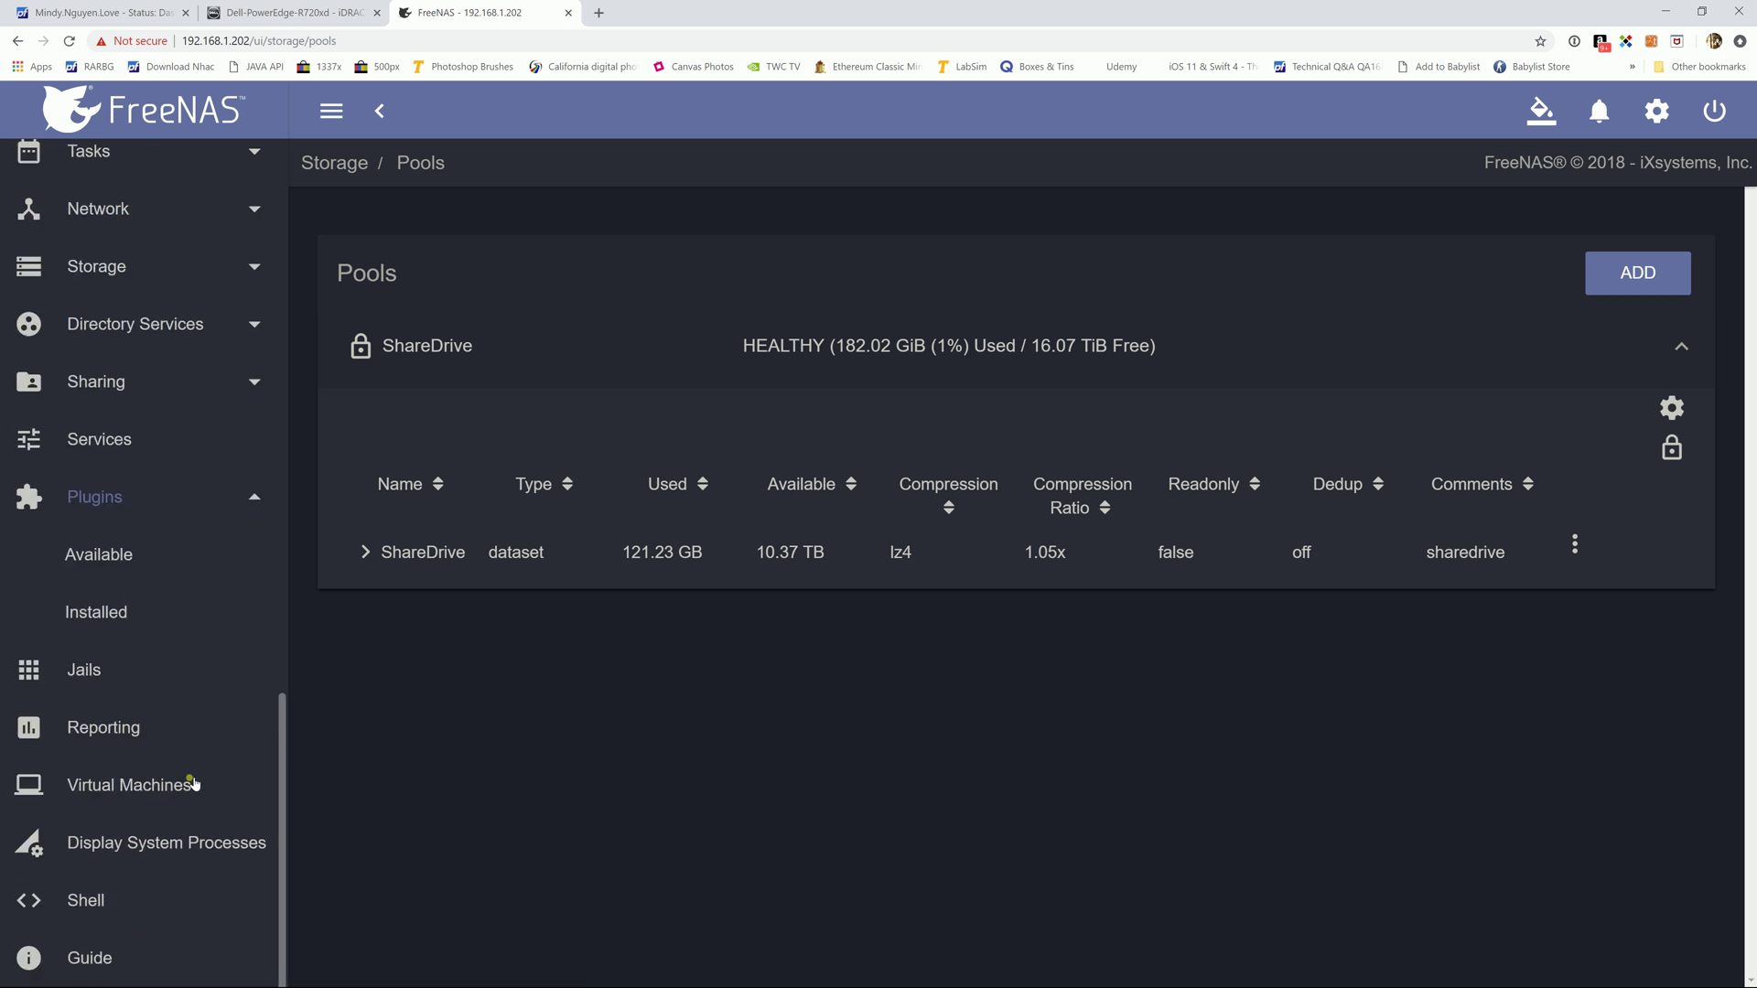
click(123, 556)
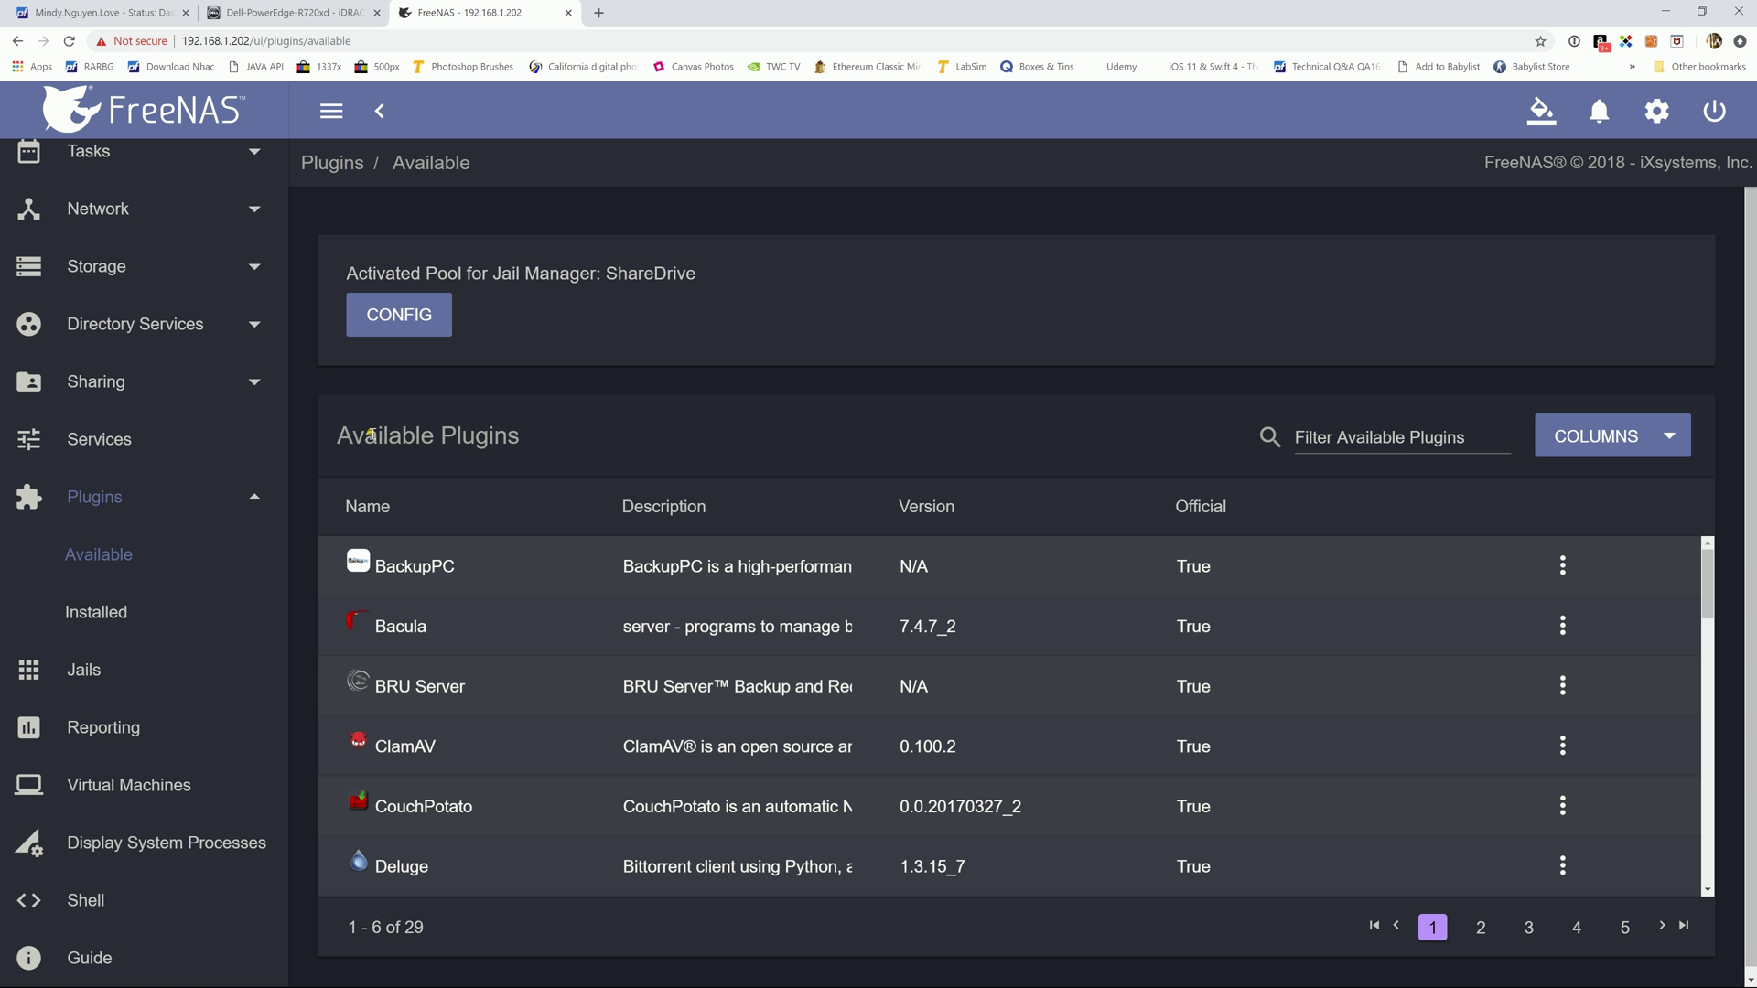
drag(341, 435, 610, 493)
click(605, 435)
- Open the plugin CONFIG and keep ShareDrive as the jail storage pool
click(438, 310)
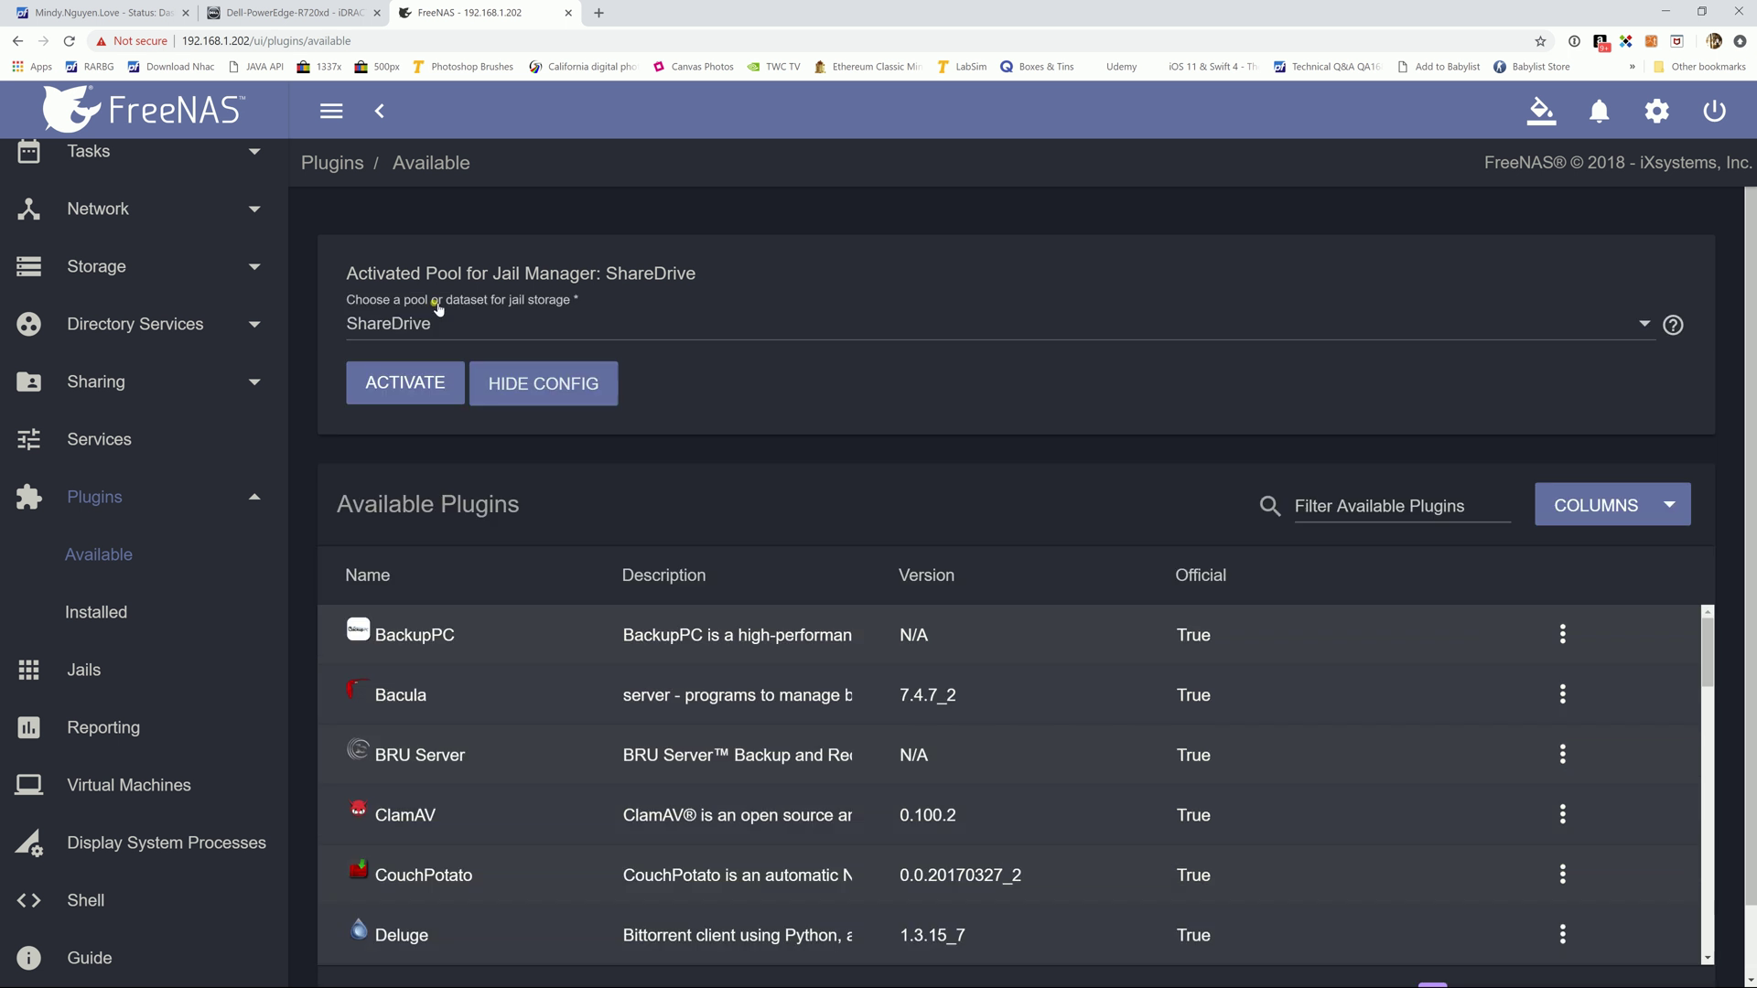
click(432, 329)
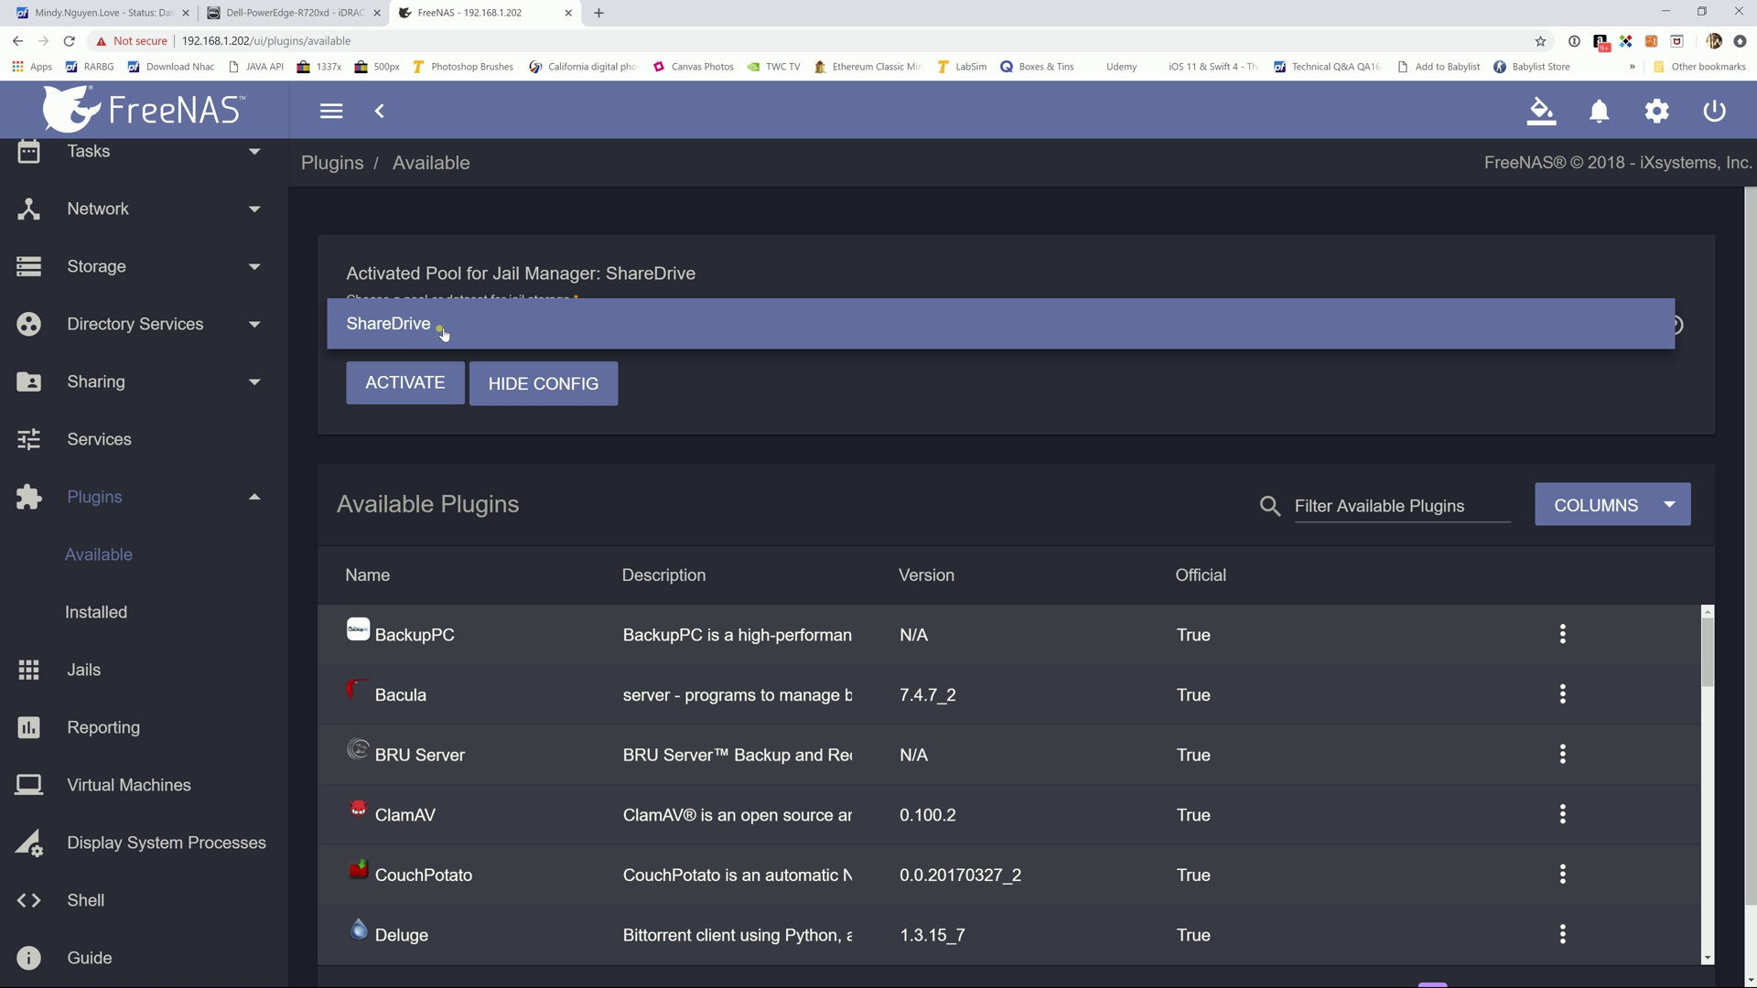
click(769, 412)
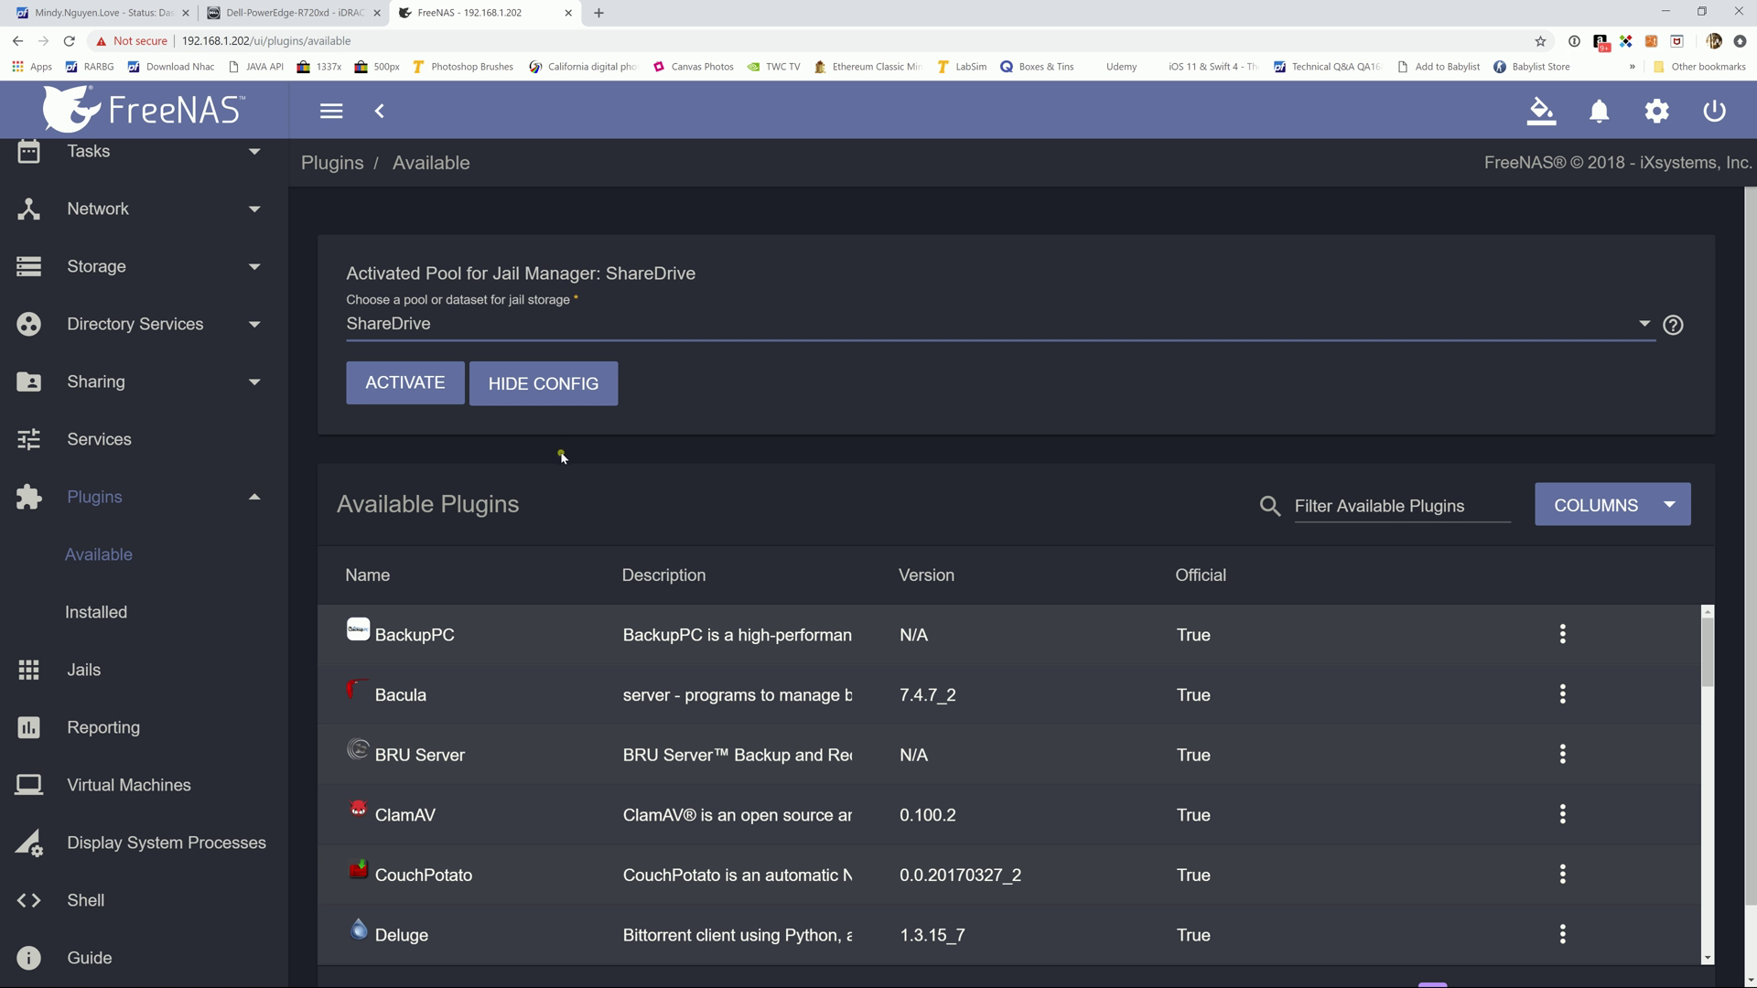
scroll(557, 452, down, 1)
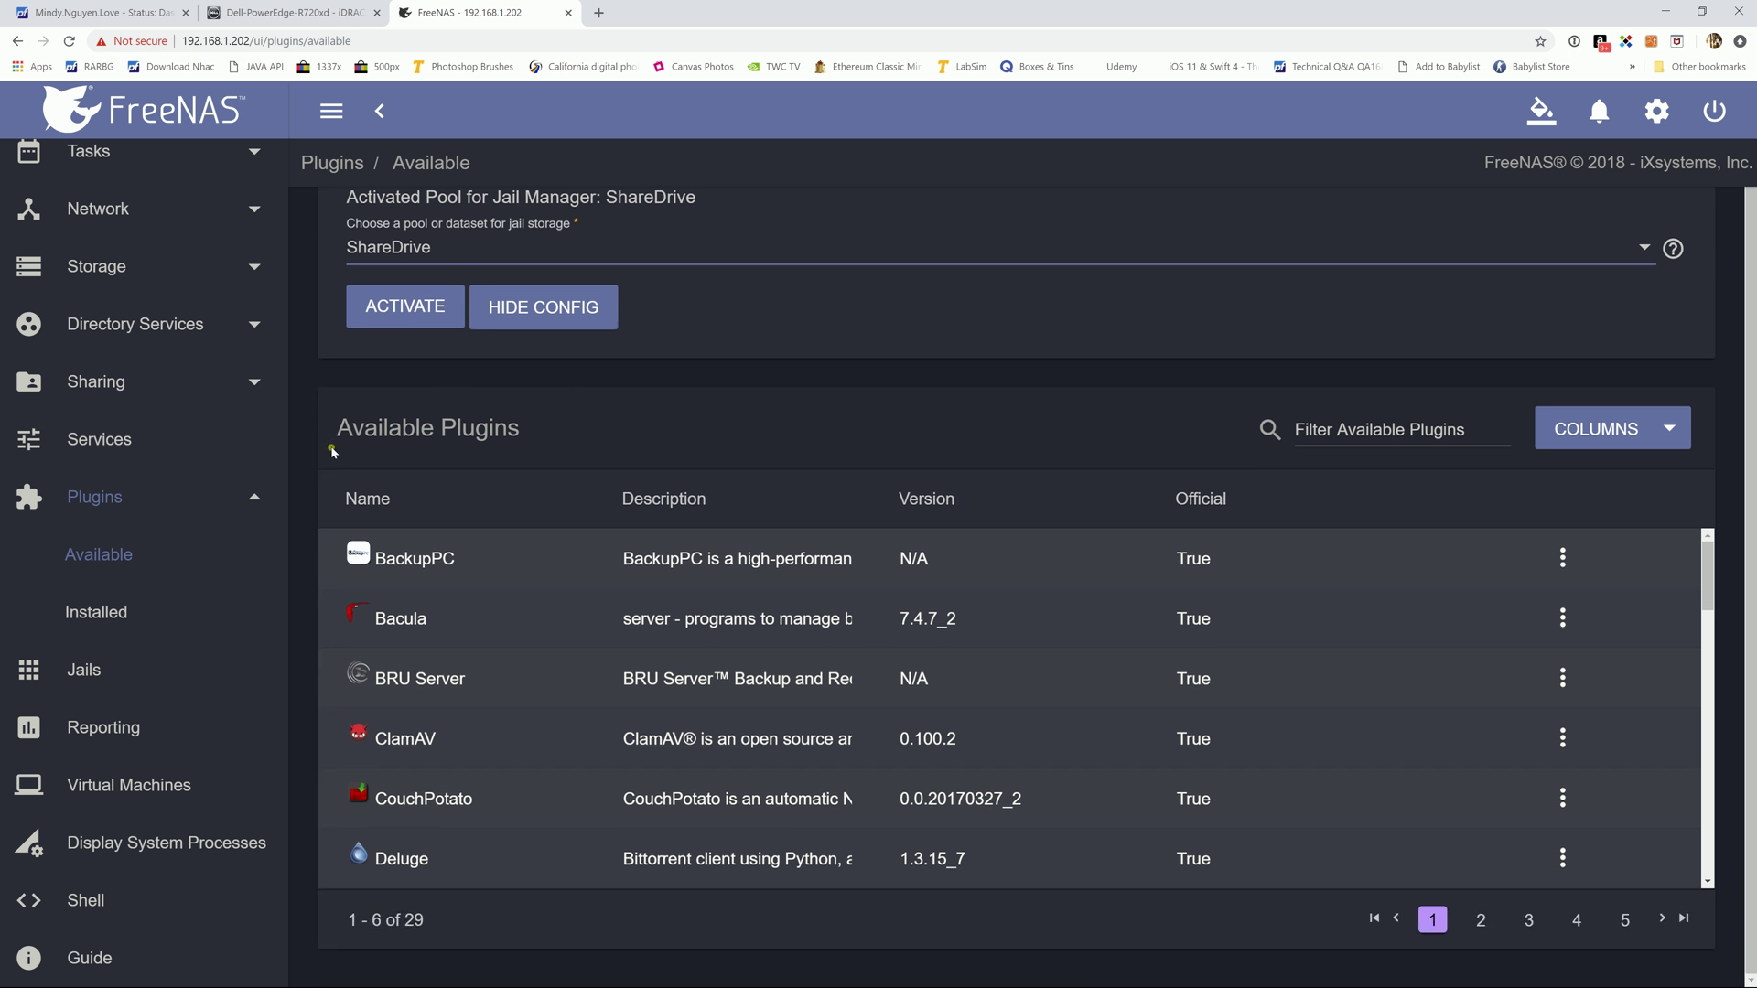
drag(345, 435, 526, 440)
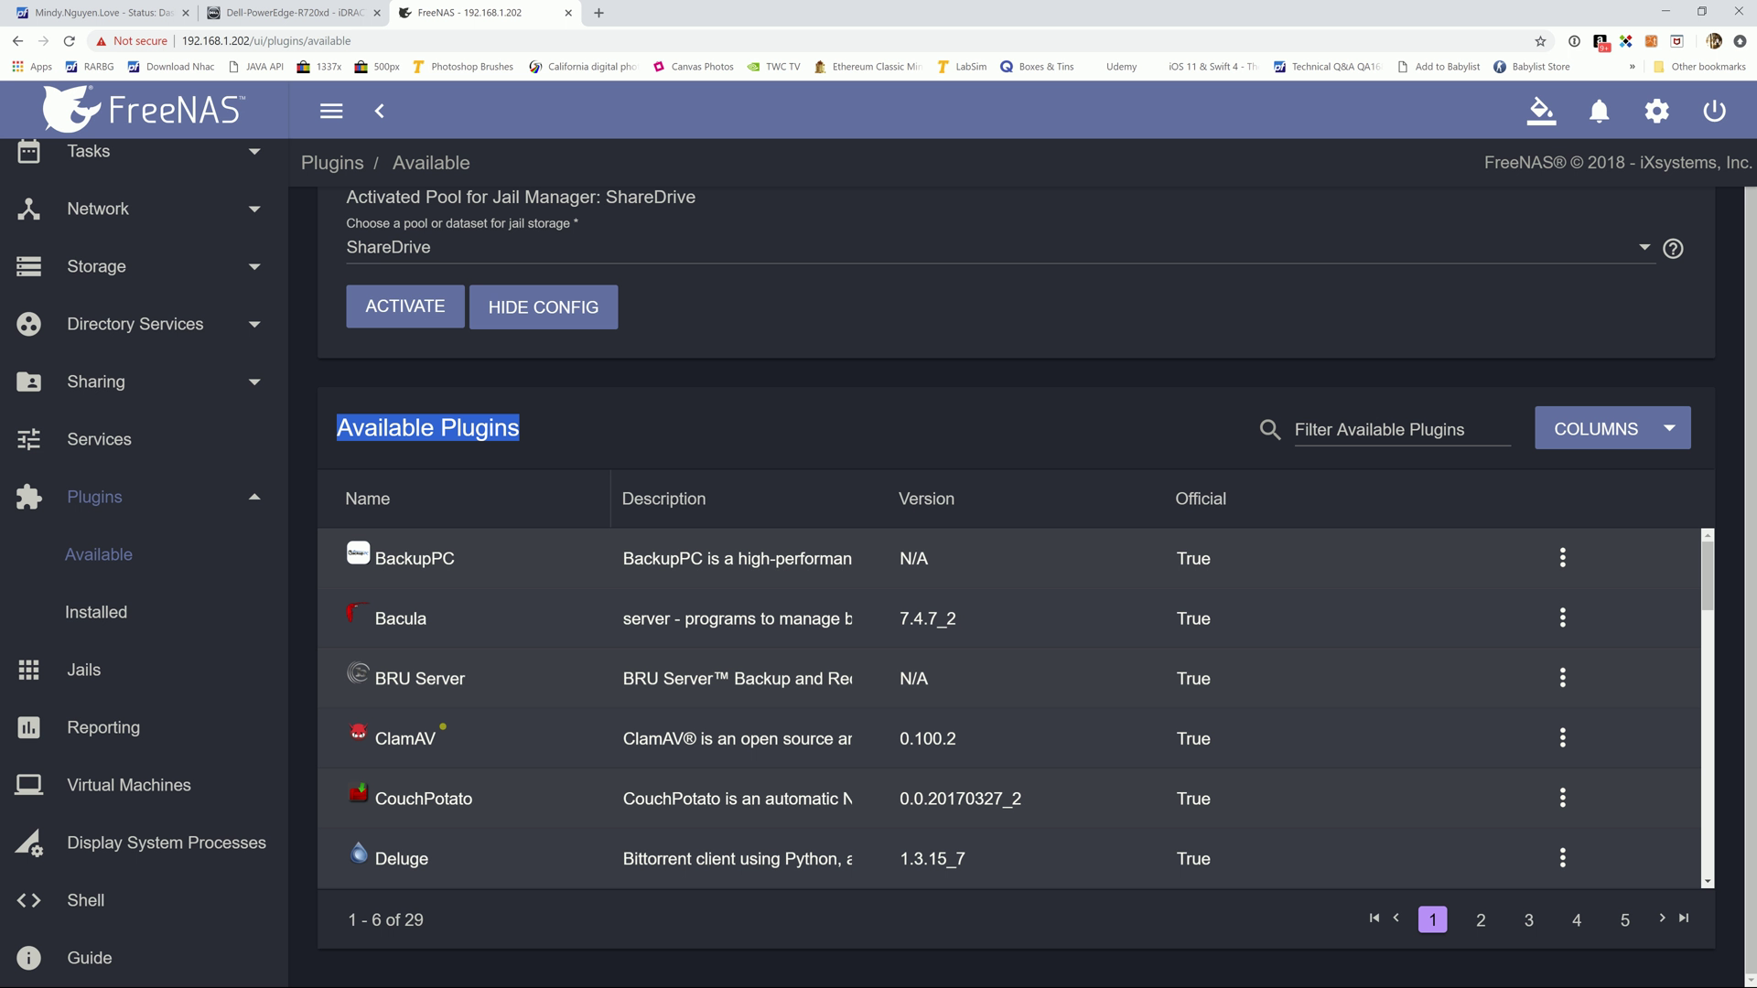
scroll(701, 640, down, 2)
- Page through Available Plugins to page 4, where the Plex Media Server entries appear
click(1480, 920)
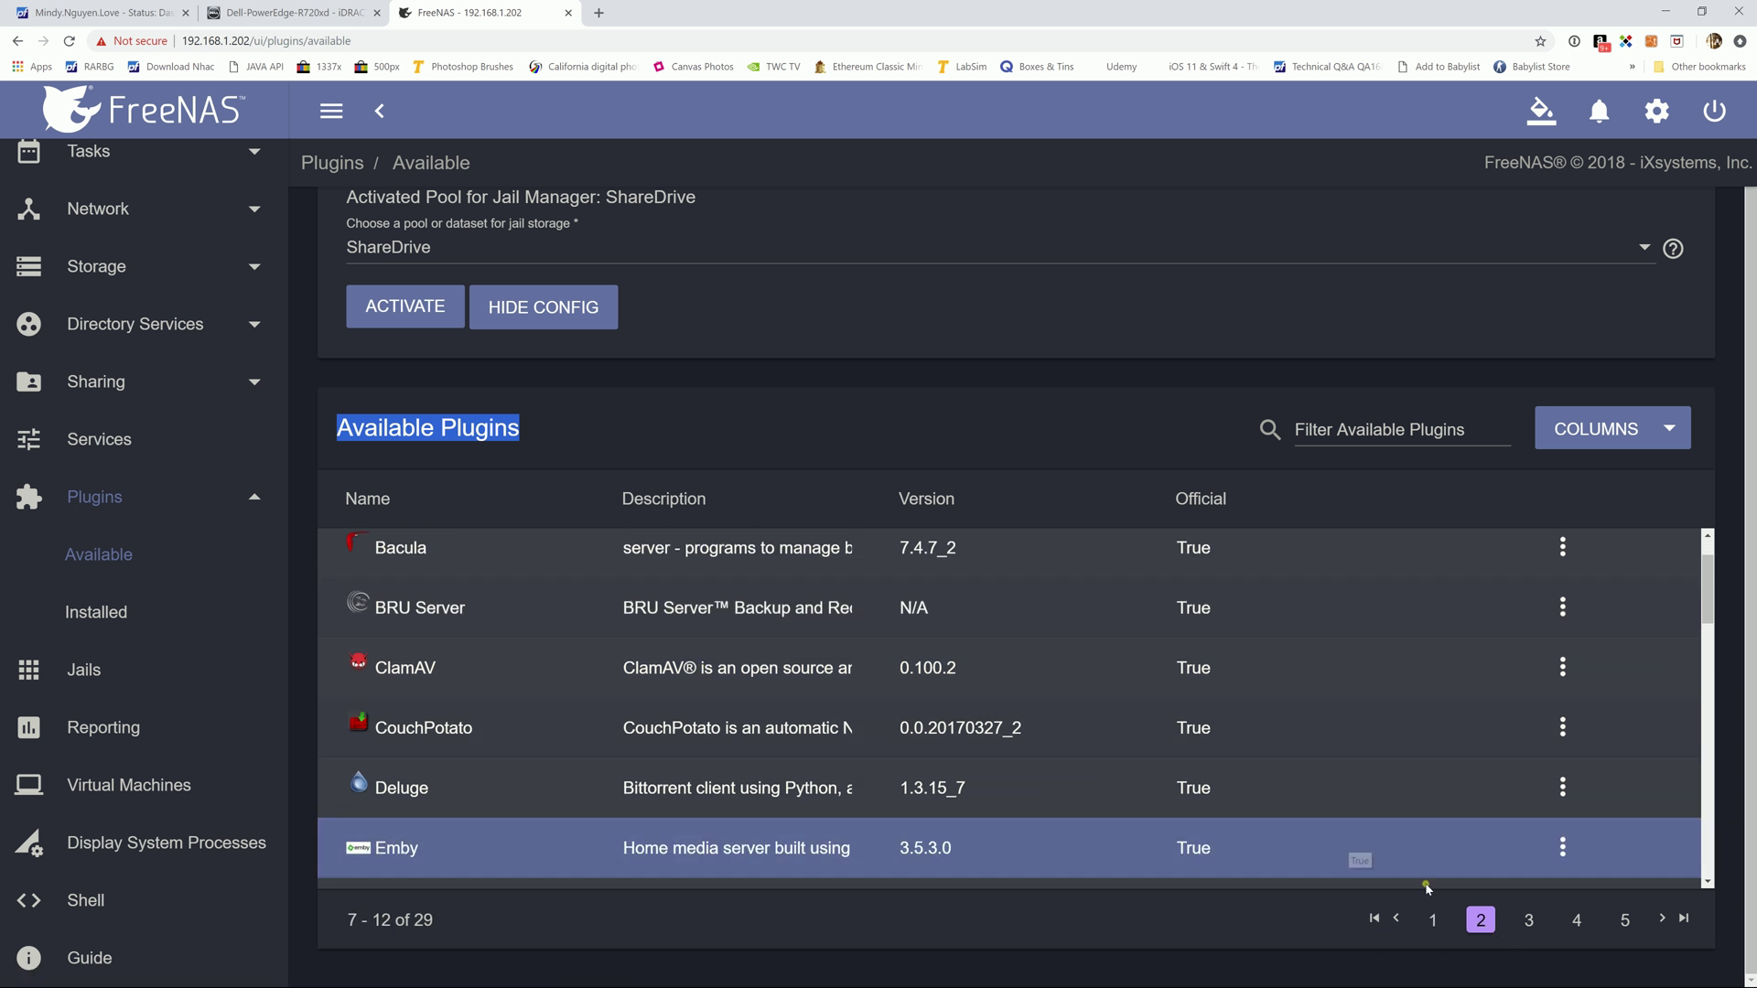
scroll(1365, 770, up, 1)
scroll(1365, 771, down, 1)
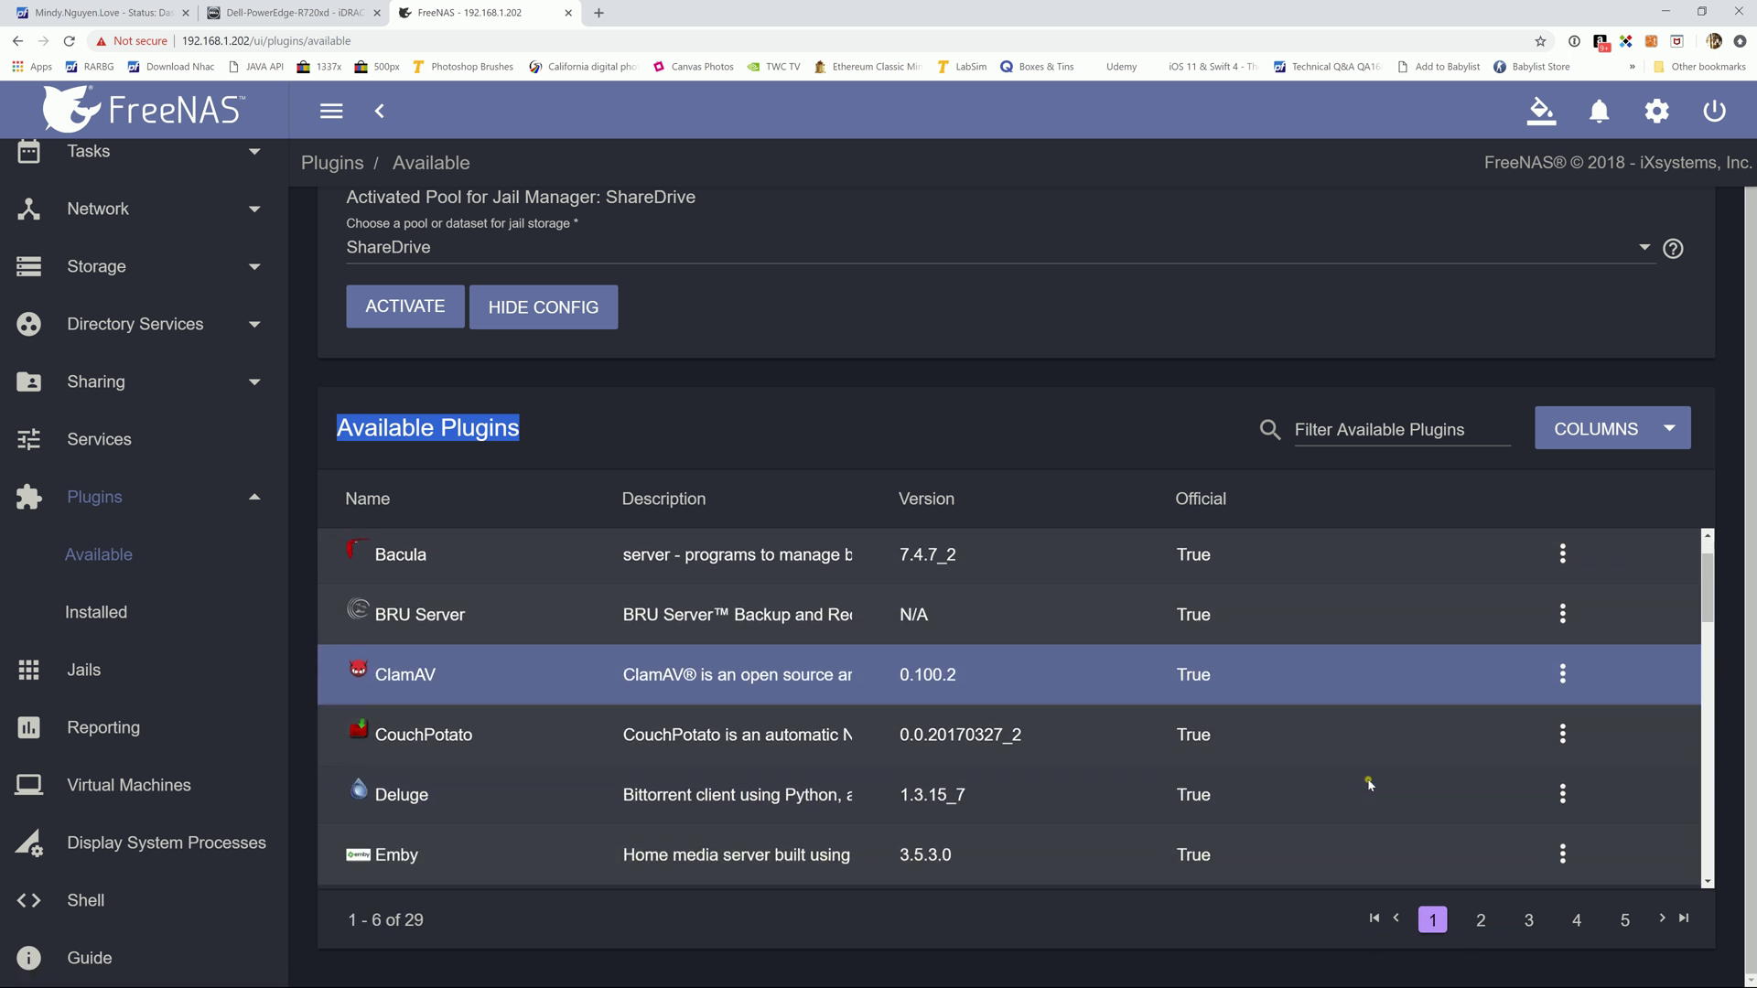
click(1481, 920)
click(1530, 922)
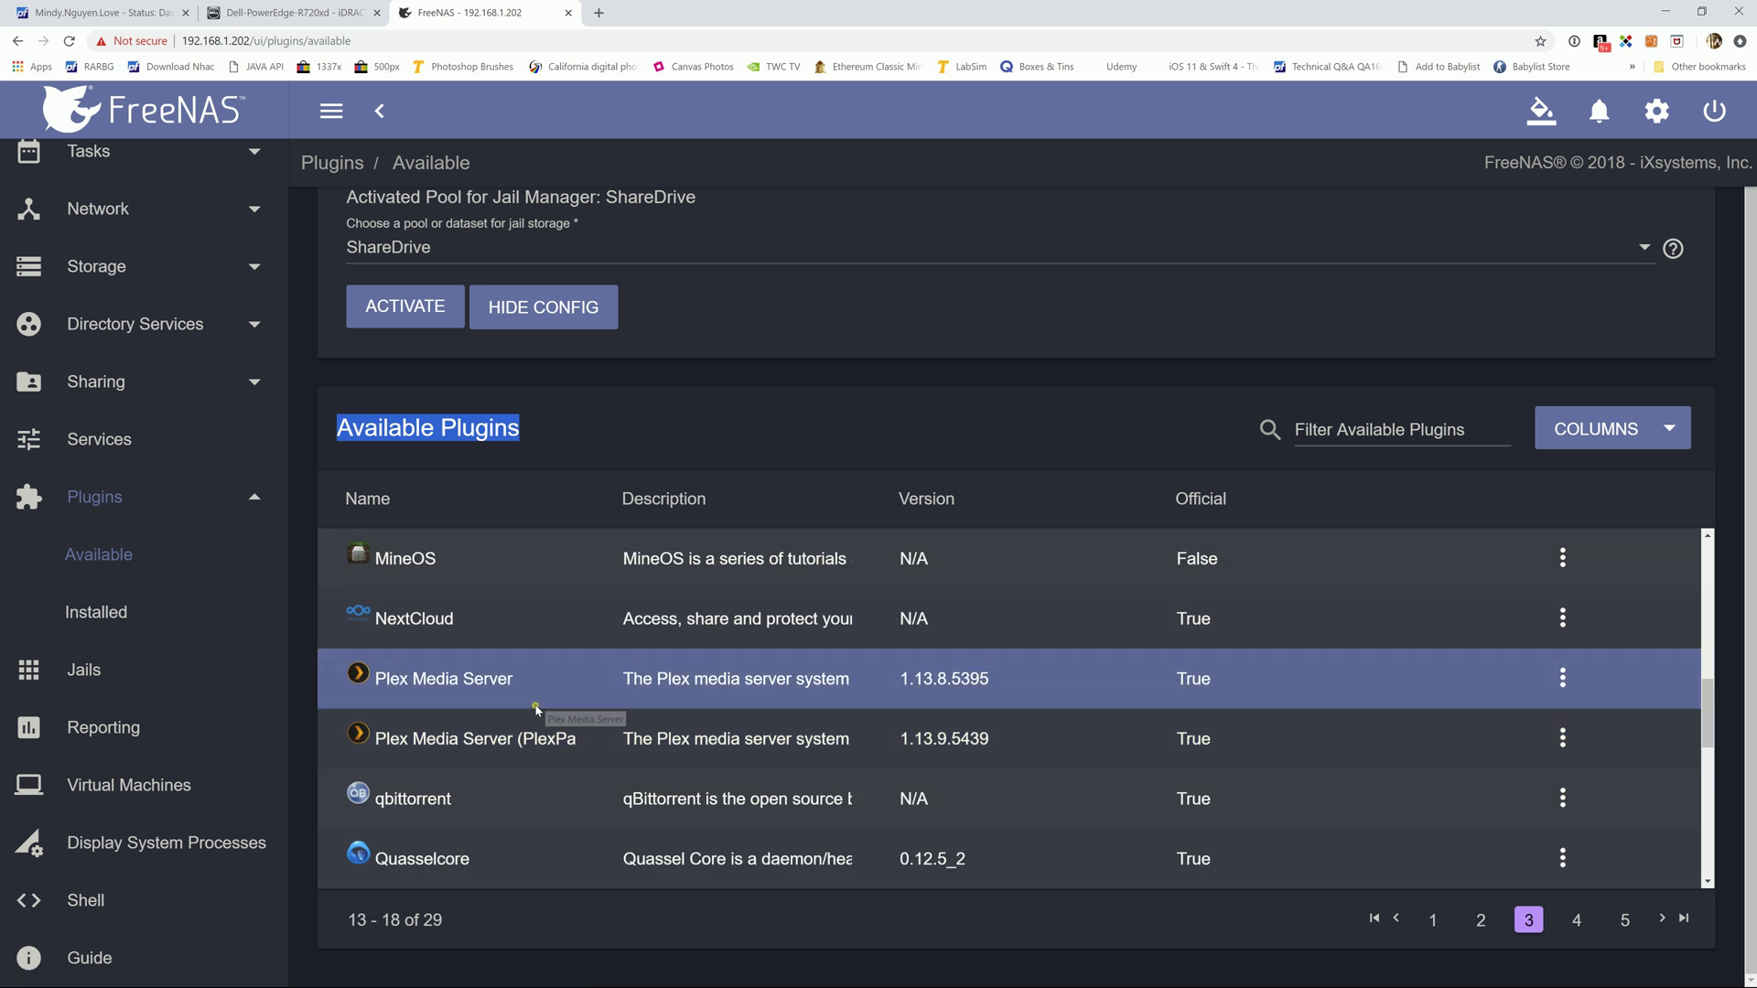
scroll(506, 685, down, 1)
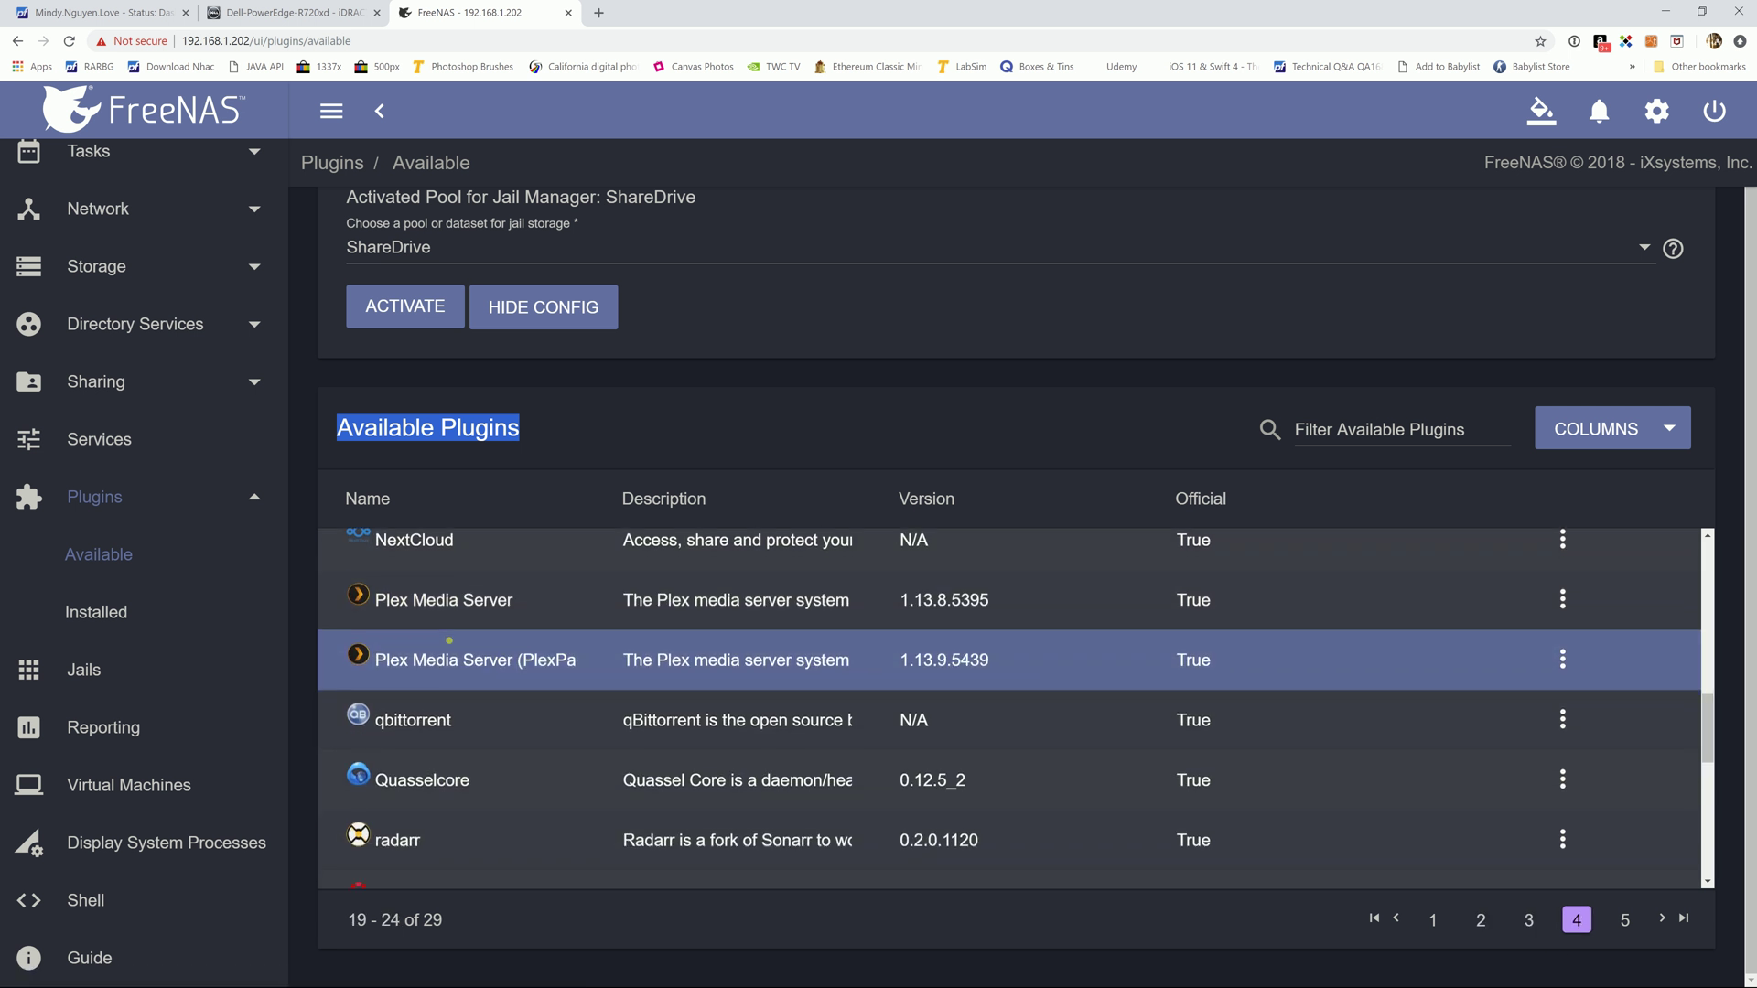
scroll(485, 649, down, 1)
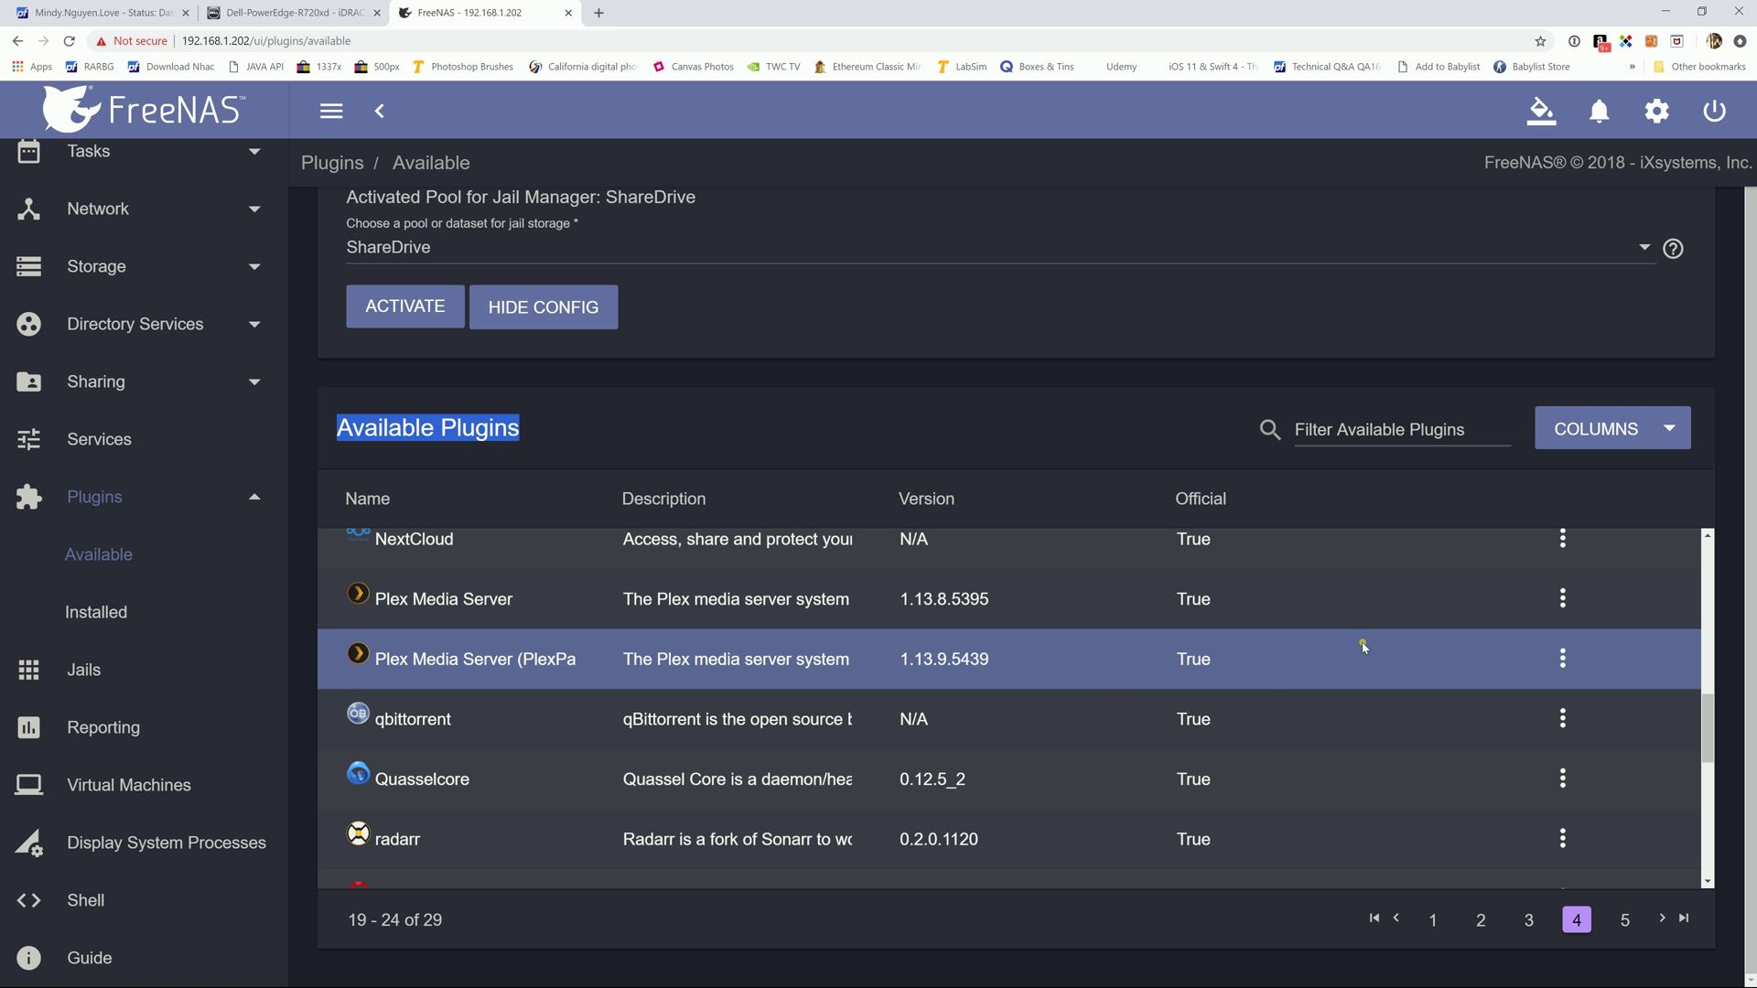
- Open the plexmediaserver-plexpass install form and inspect IPv4 interface choices with DHCP off
click(1561, 660)
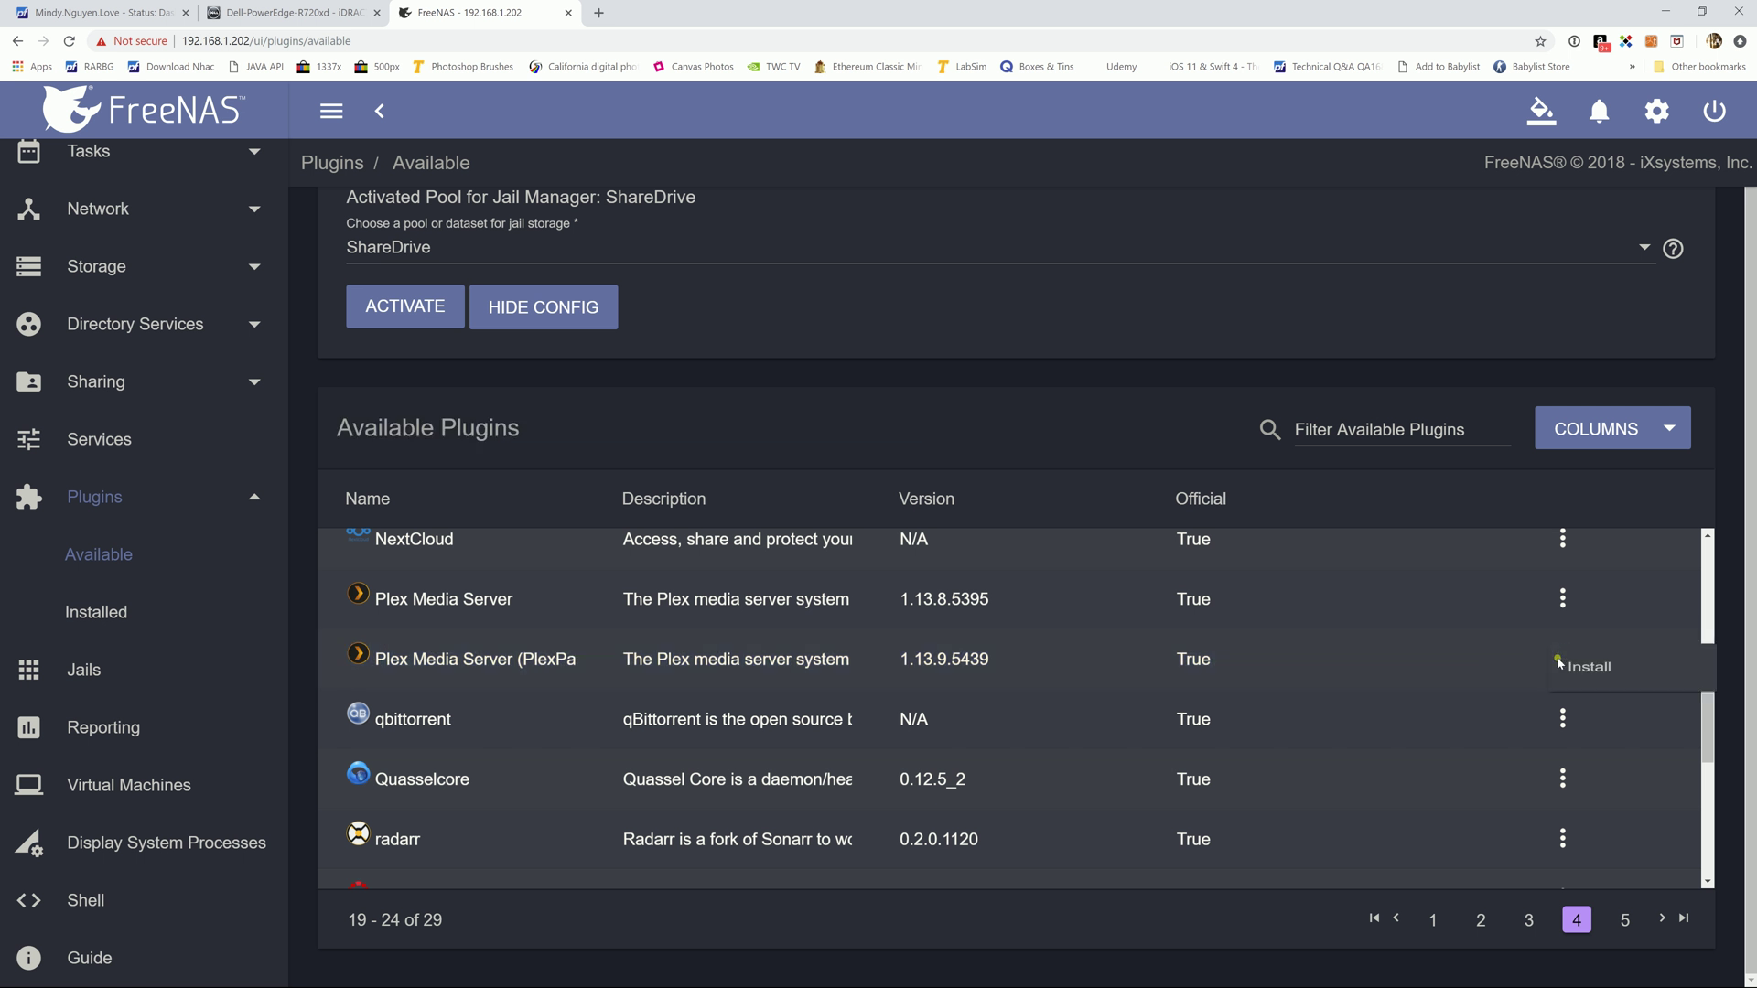
click(1593, 681)
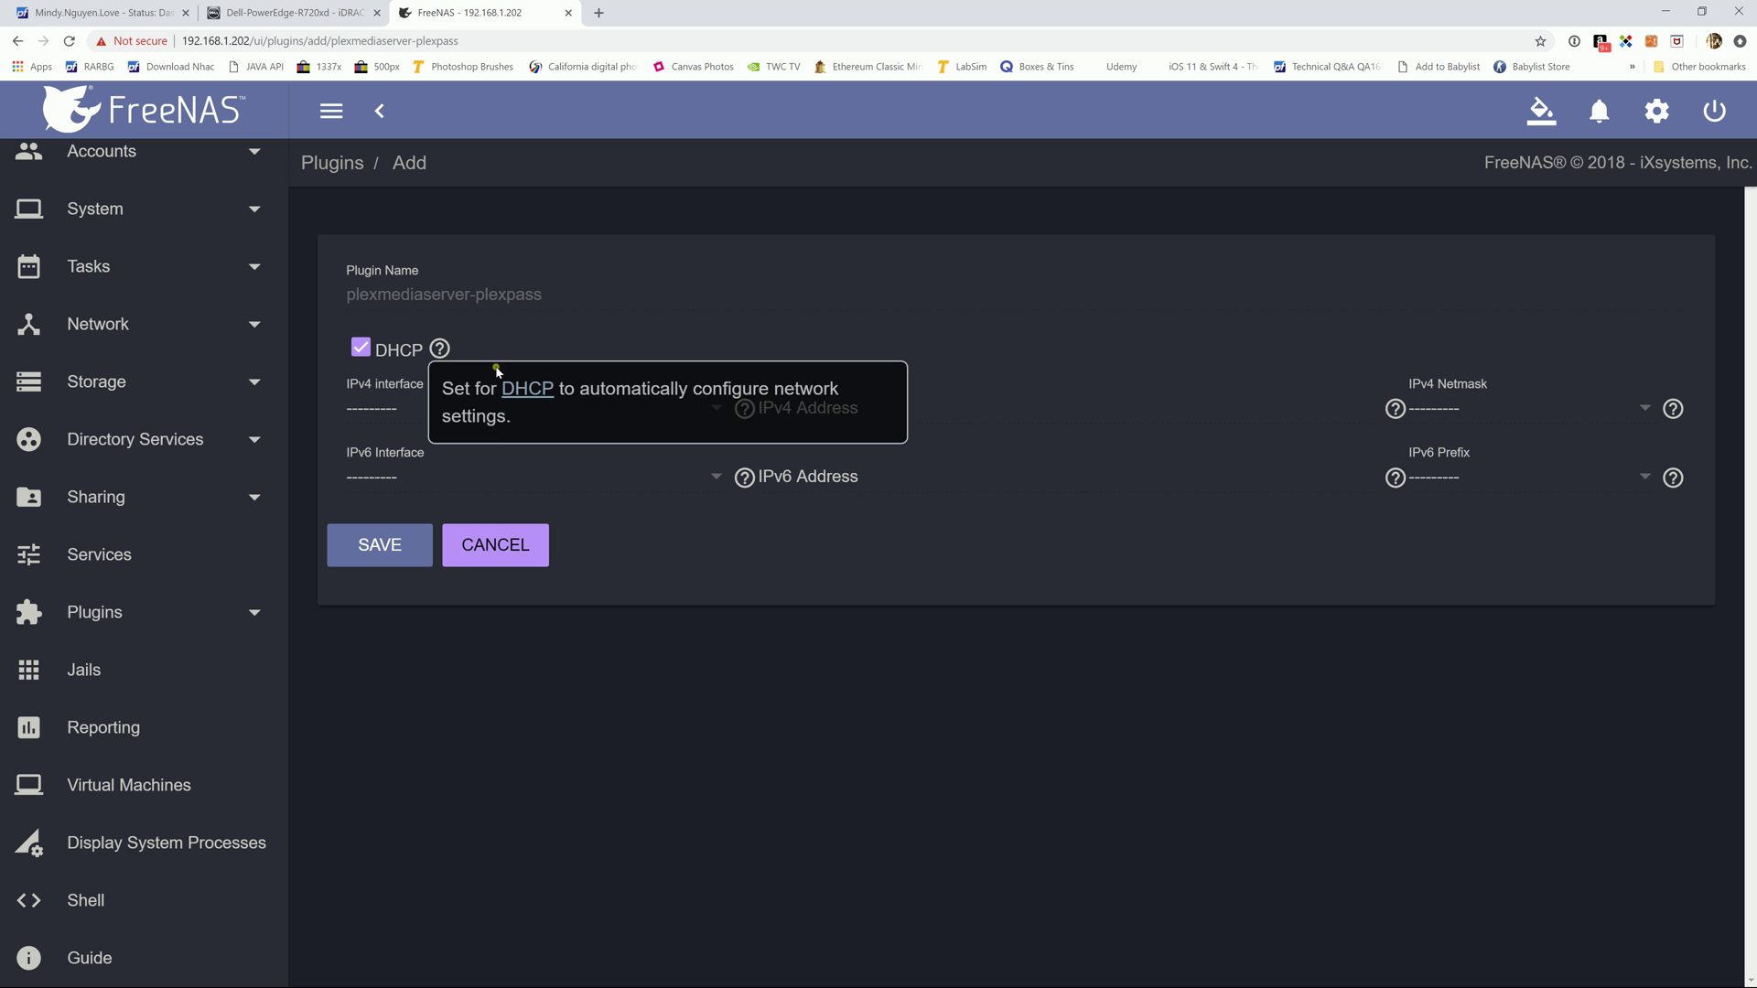
mouse_move(440, 348)
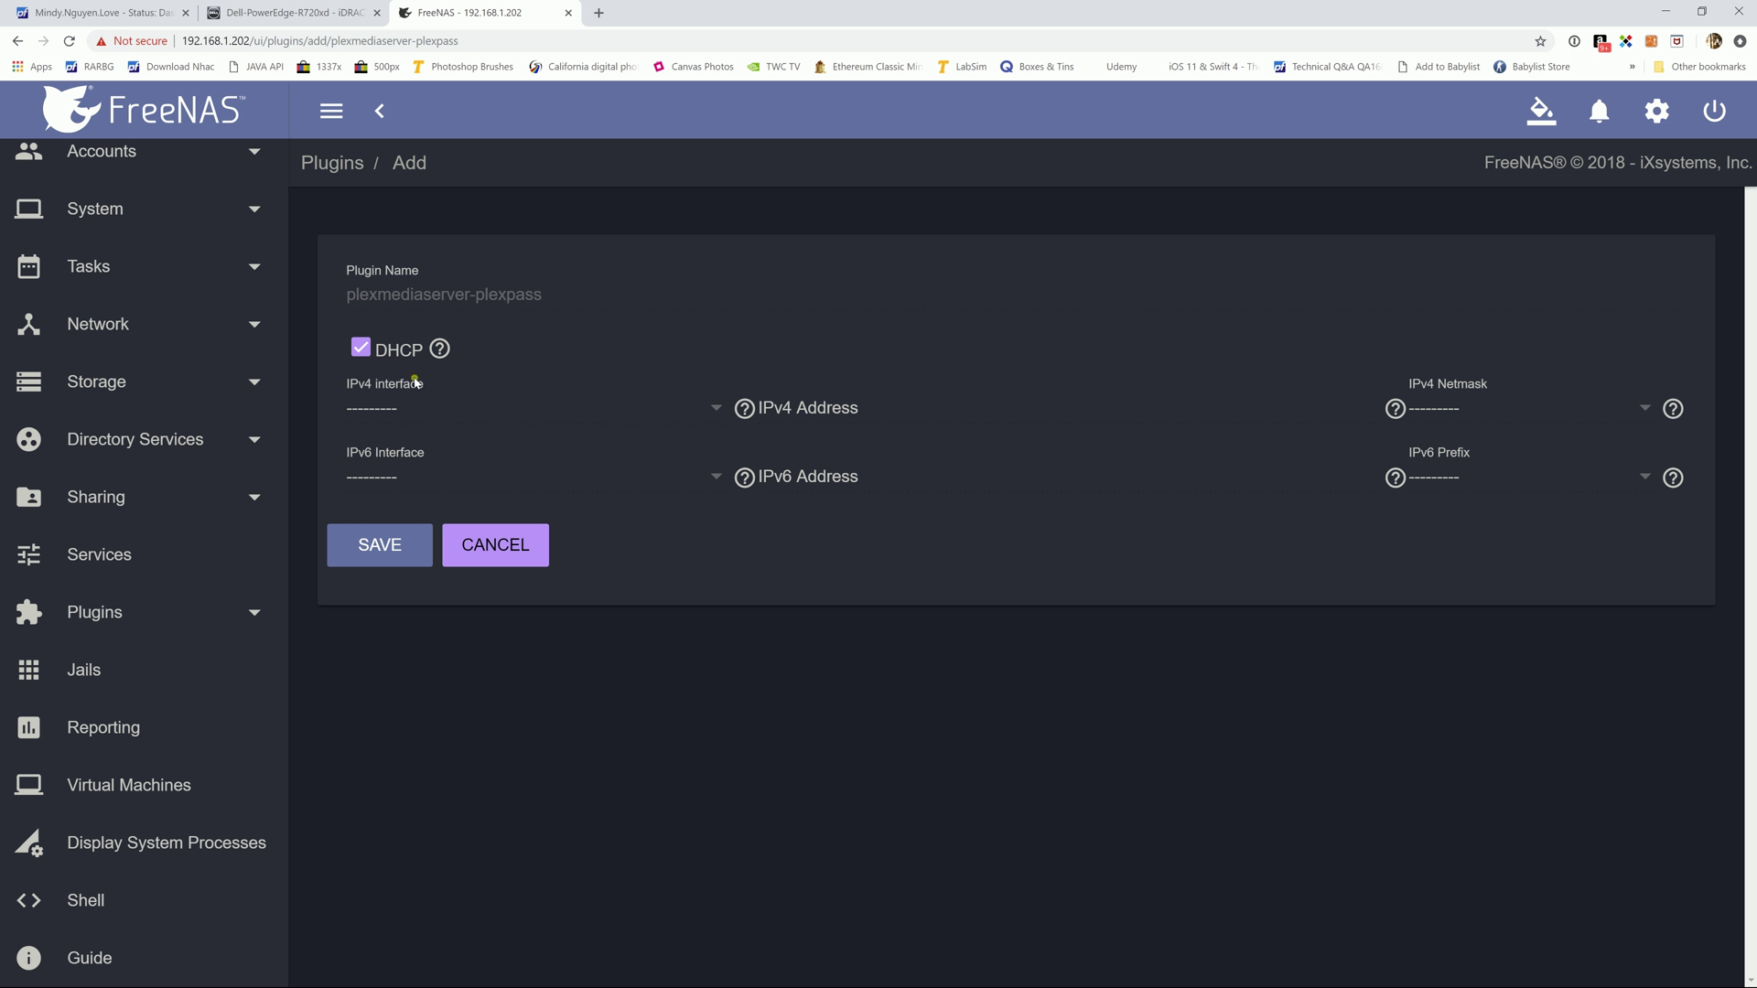
click(360, 347)
click(366, 414)
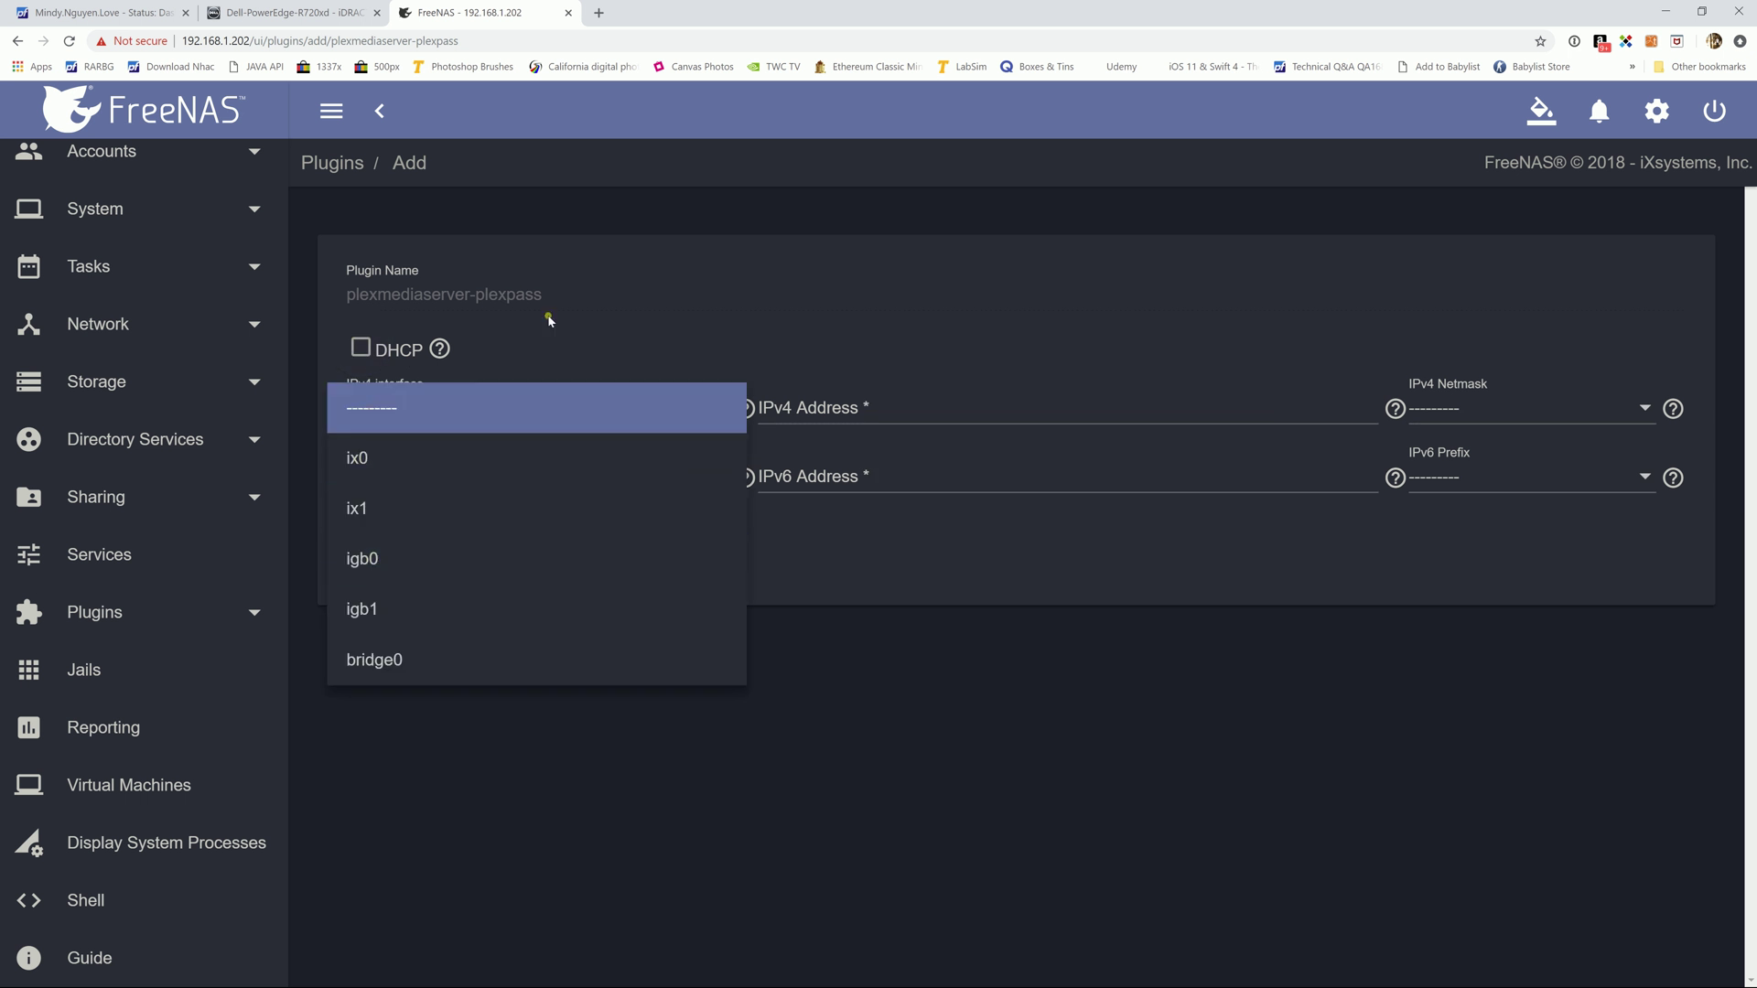
click(571, 346)
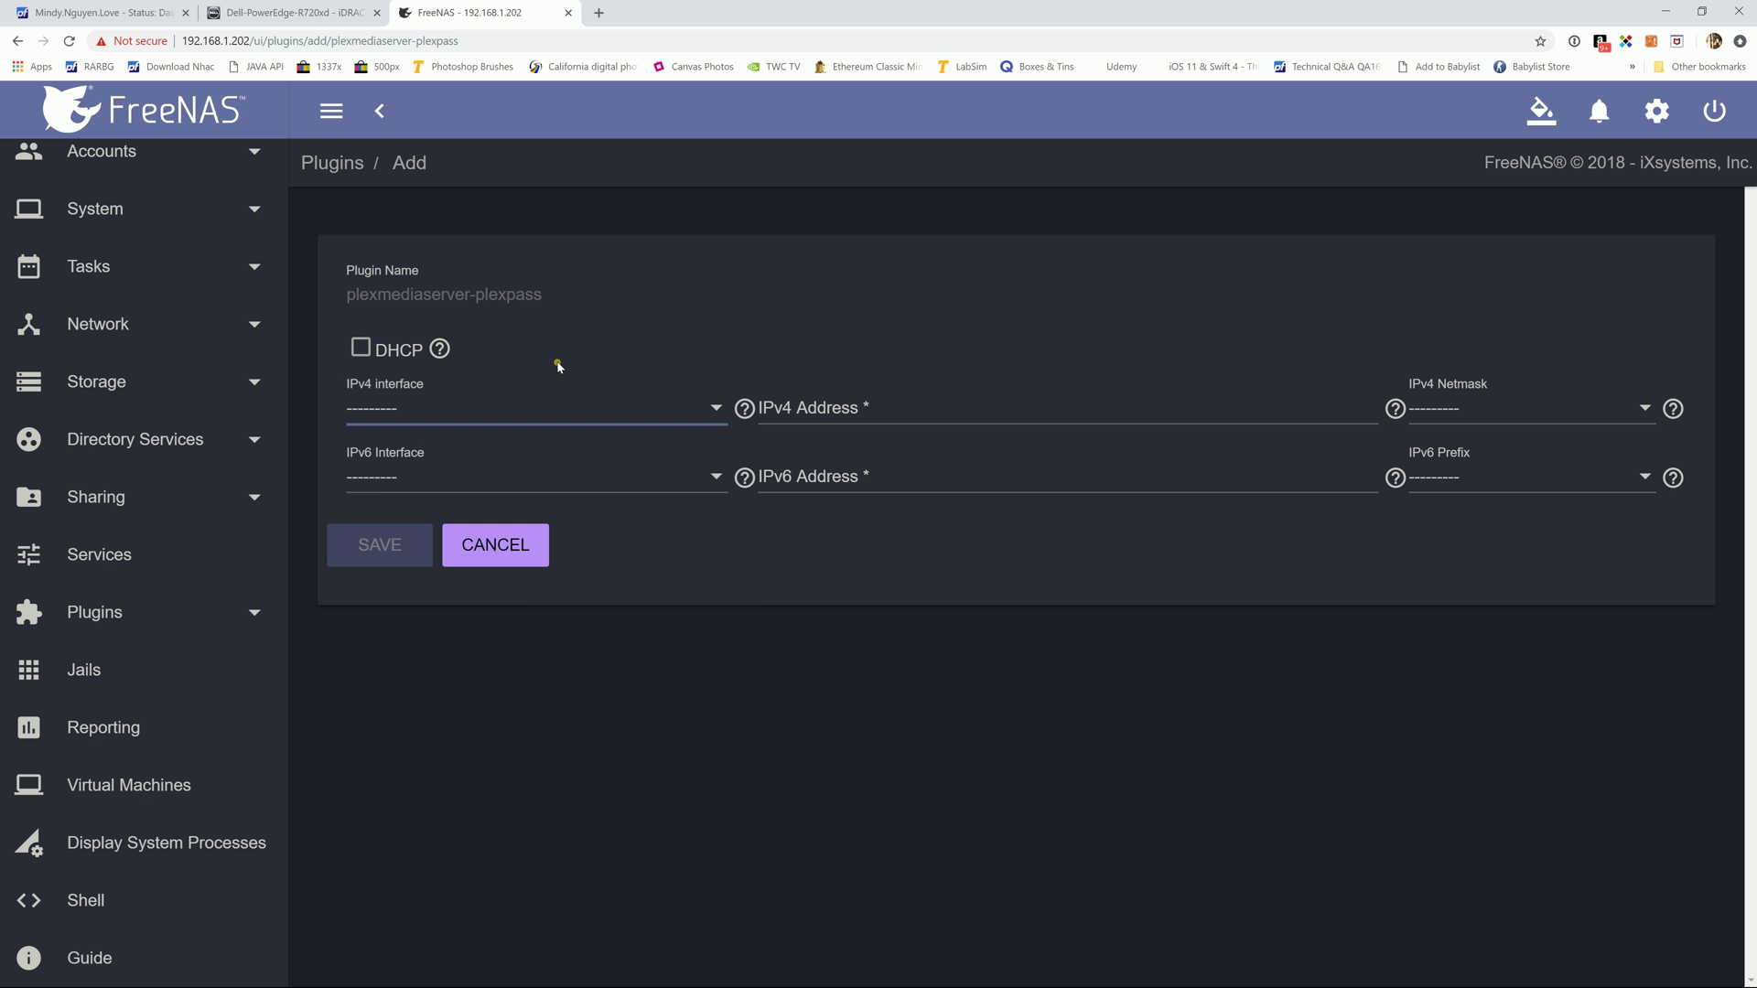
click(506, 408)
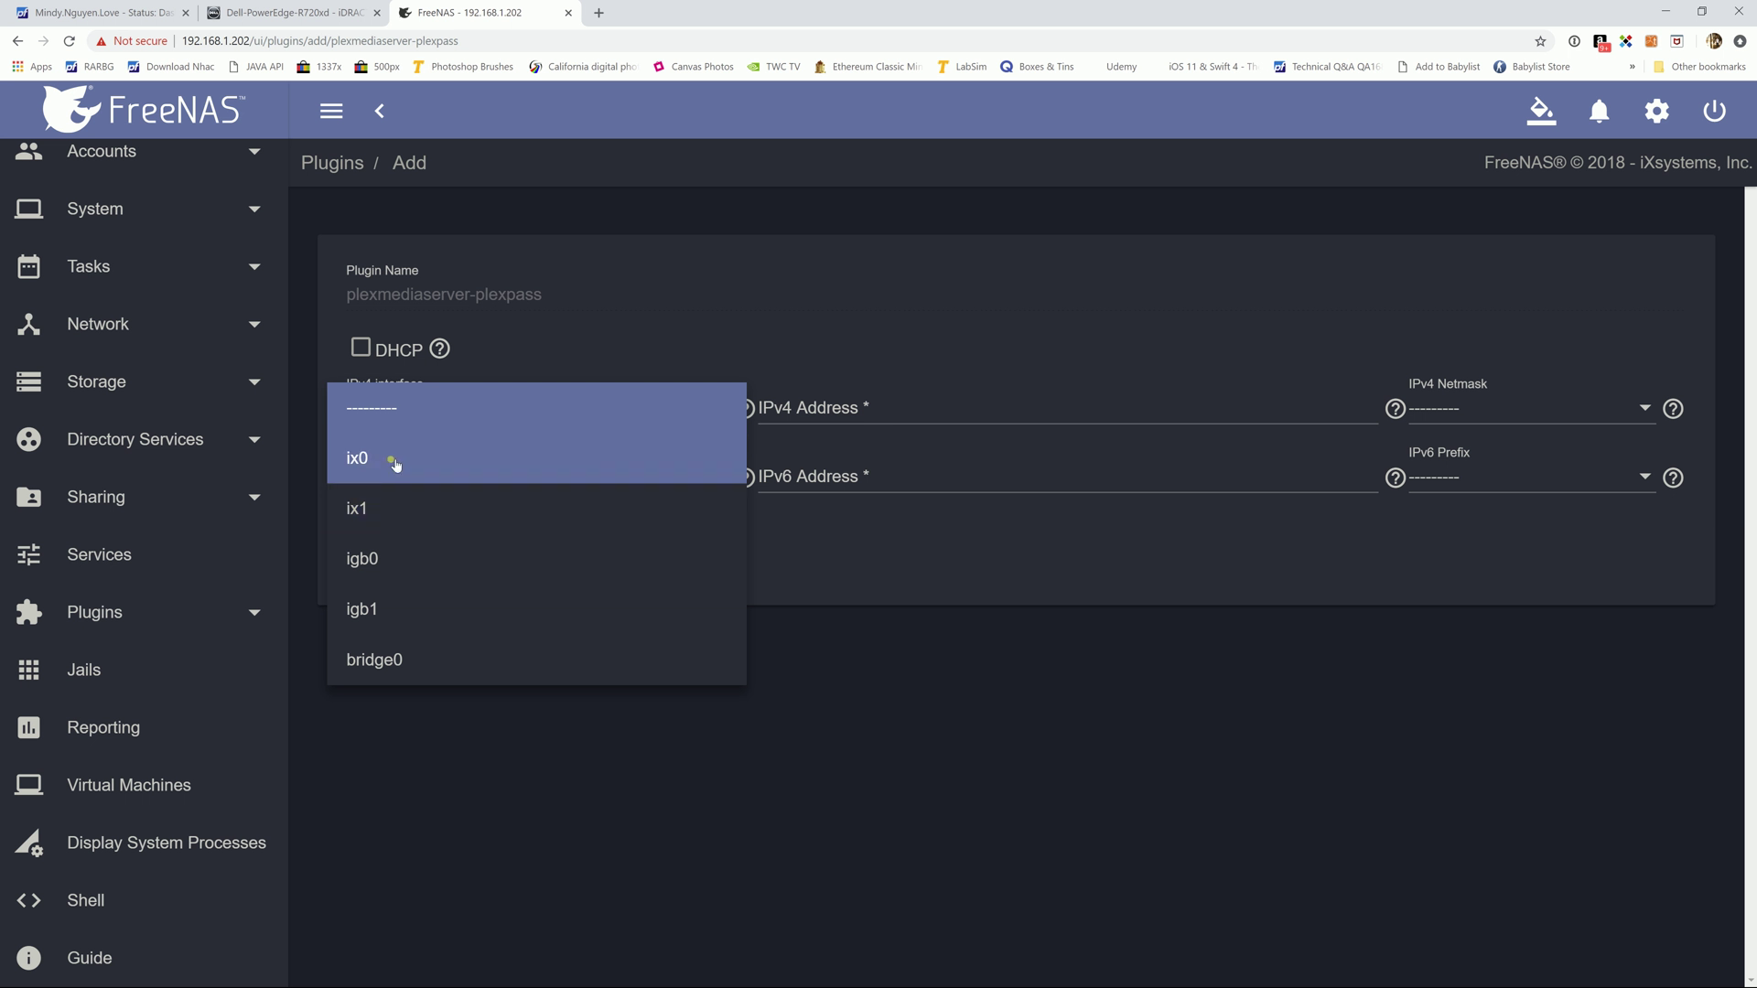
click(575, 362)
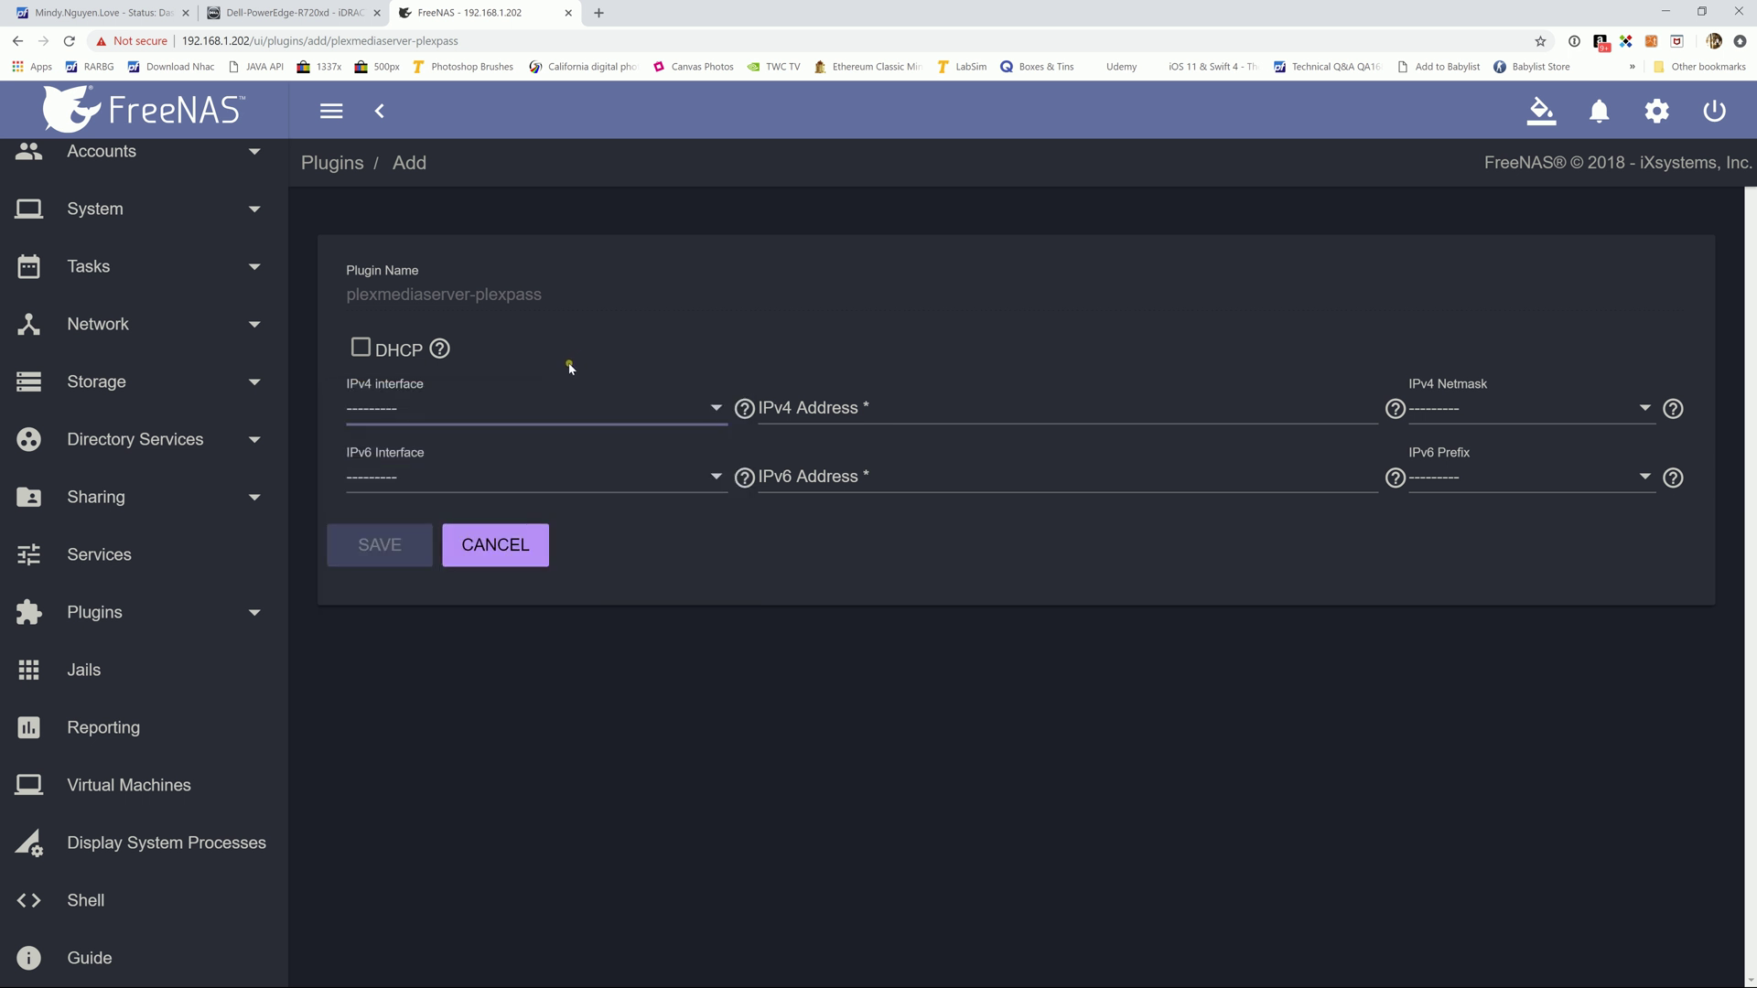
click(494, 407)
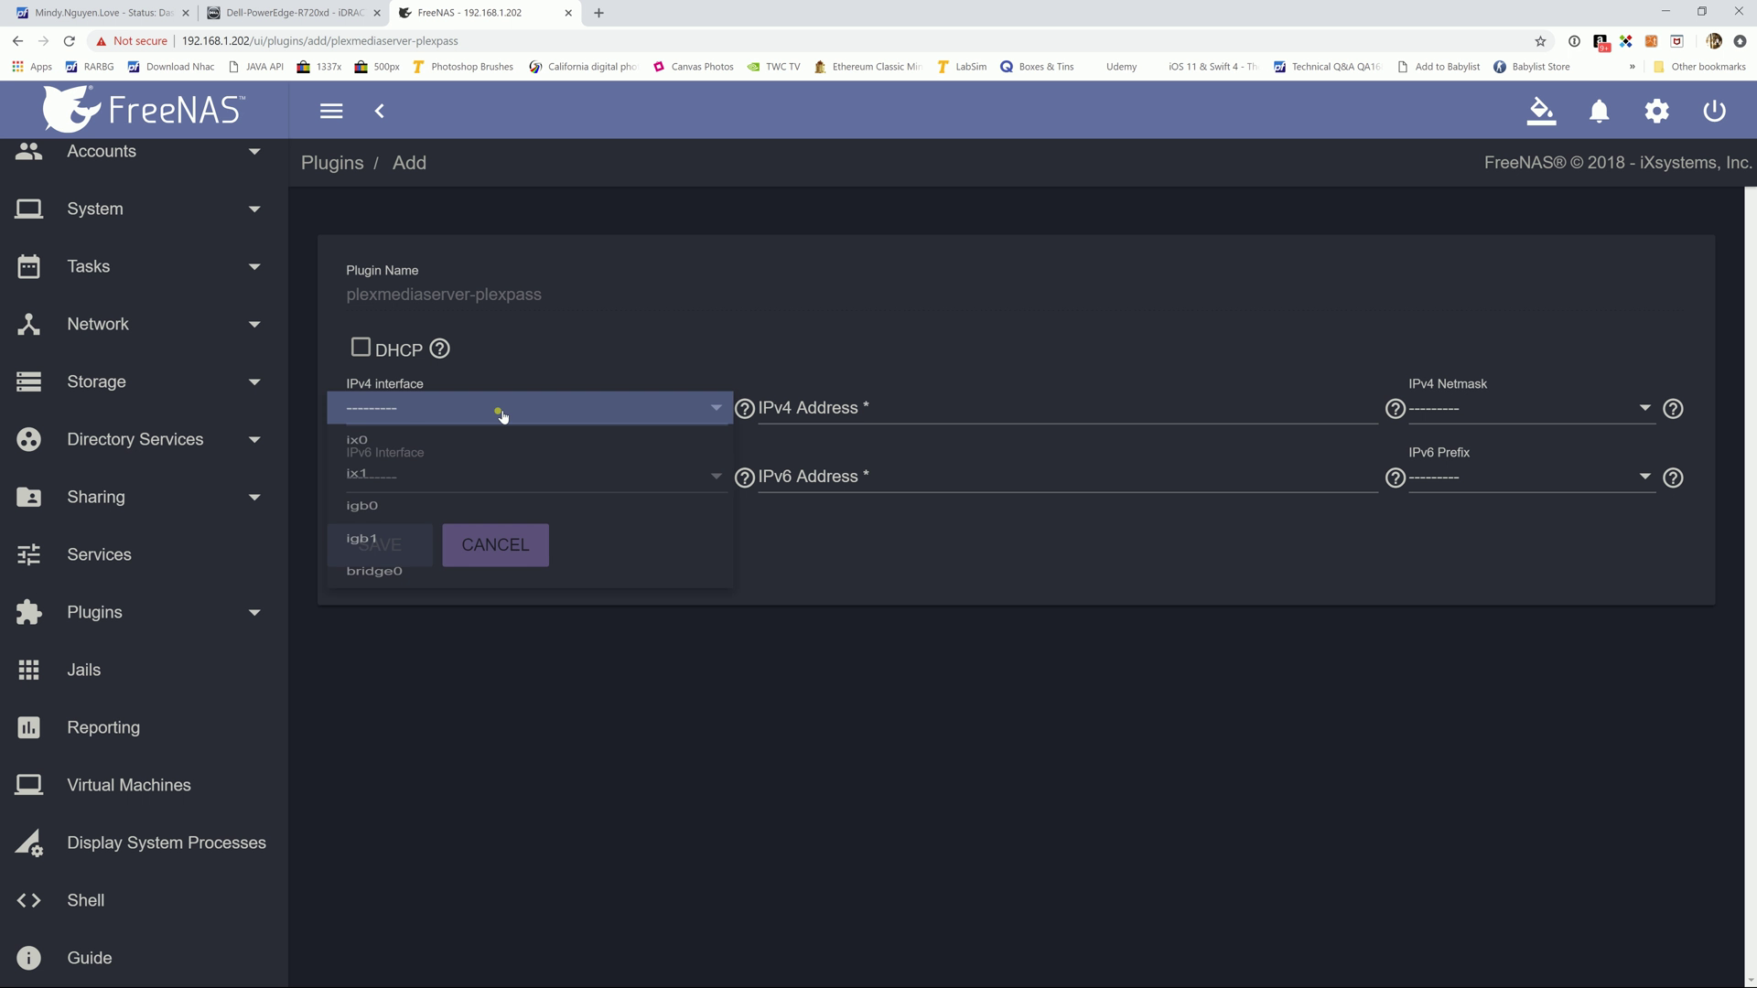
click(666, 332)
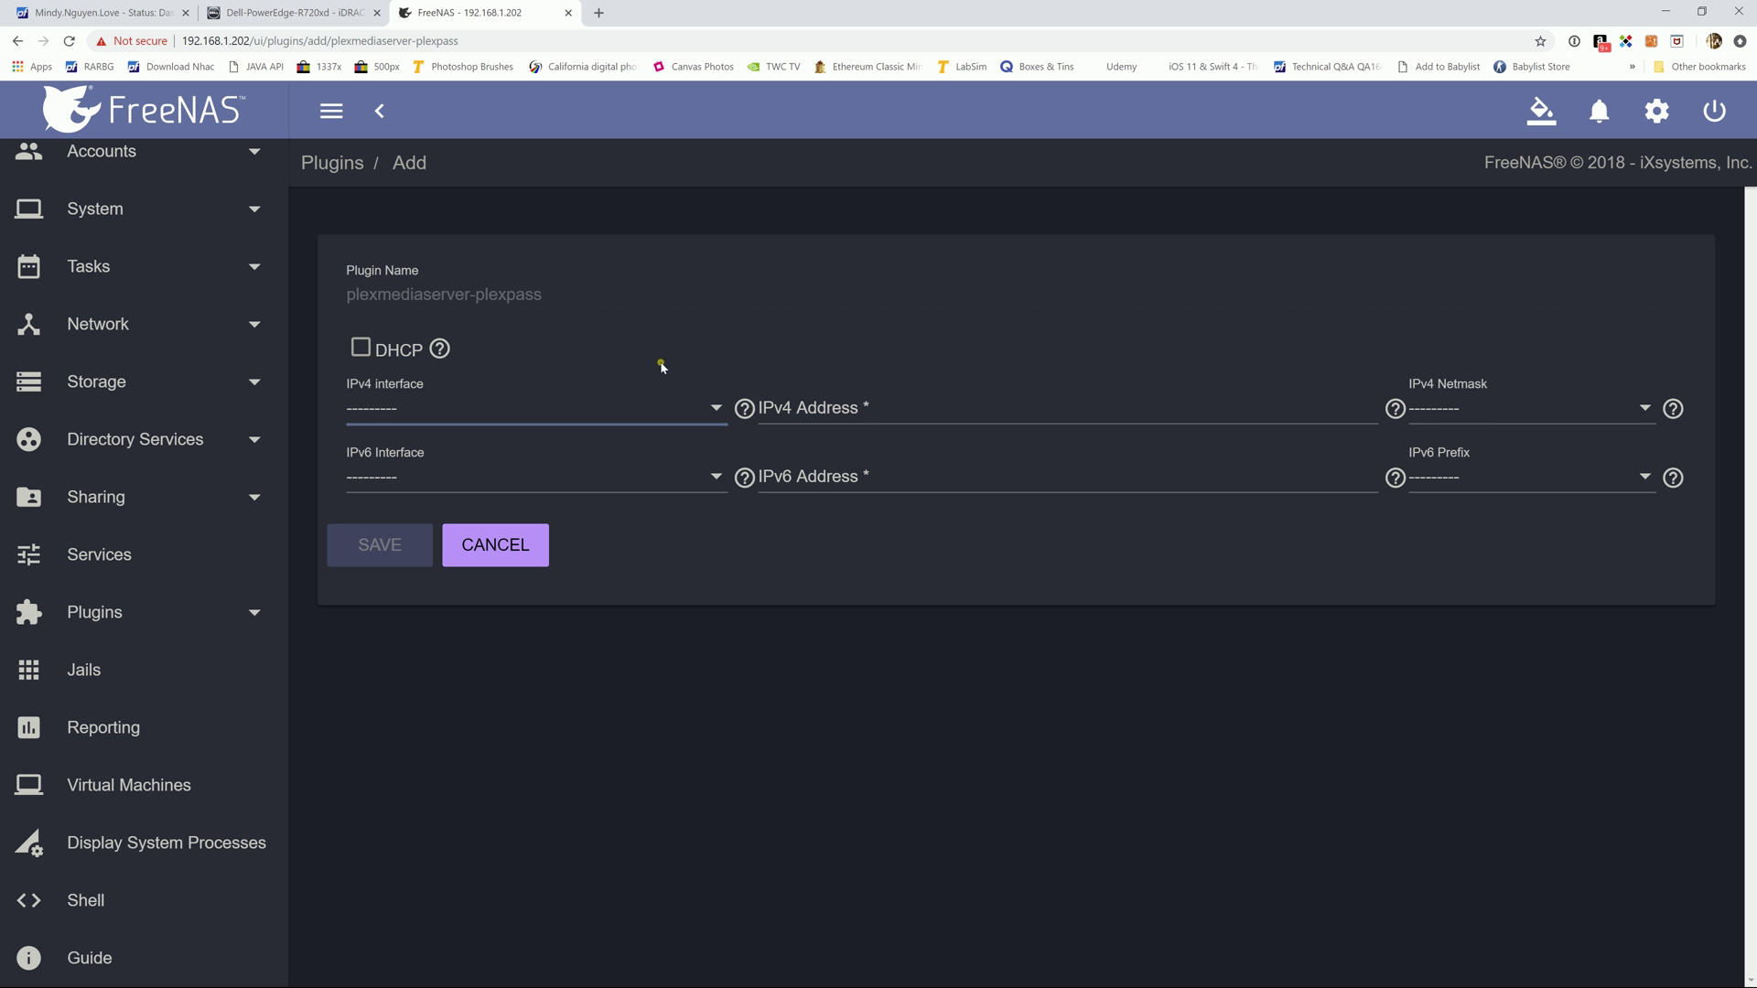
- Turn DHCP back on and save to install the plexmediaserver-plexpass plugin
click(841, 417)
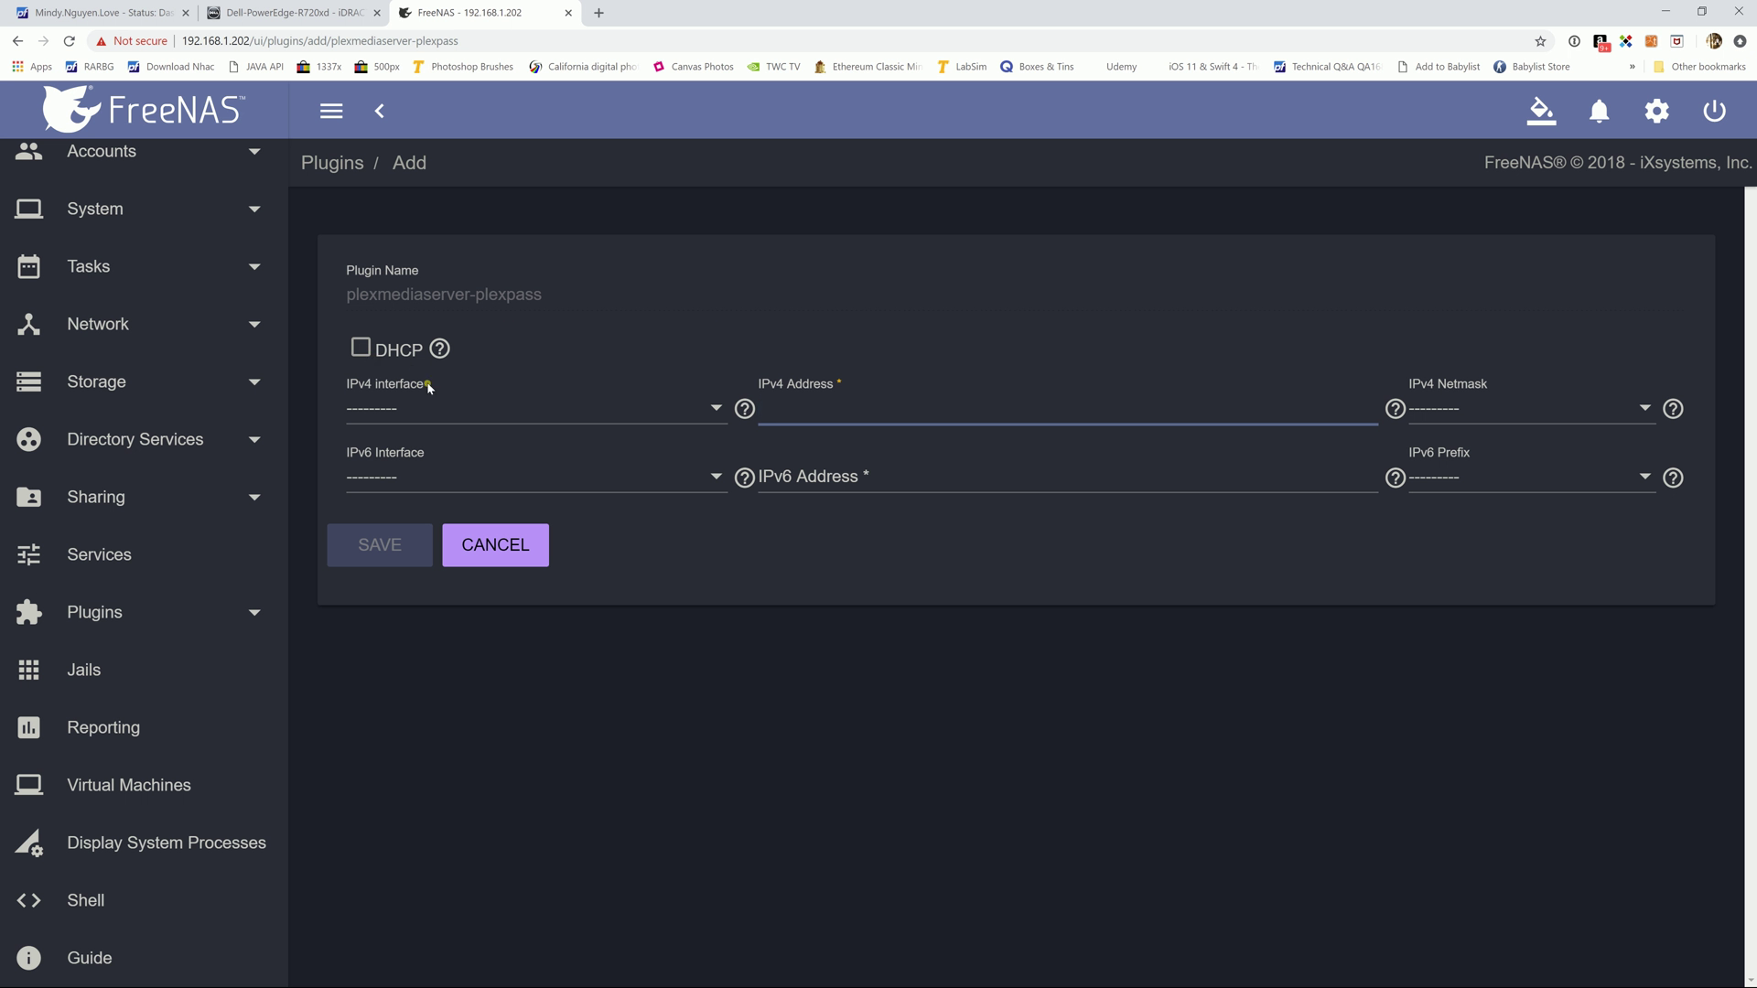
click(381, 357)
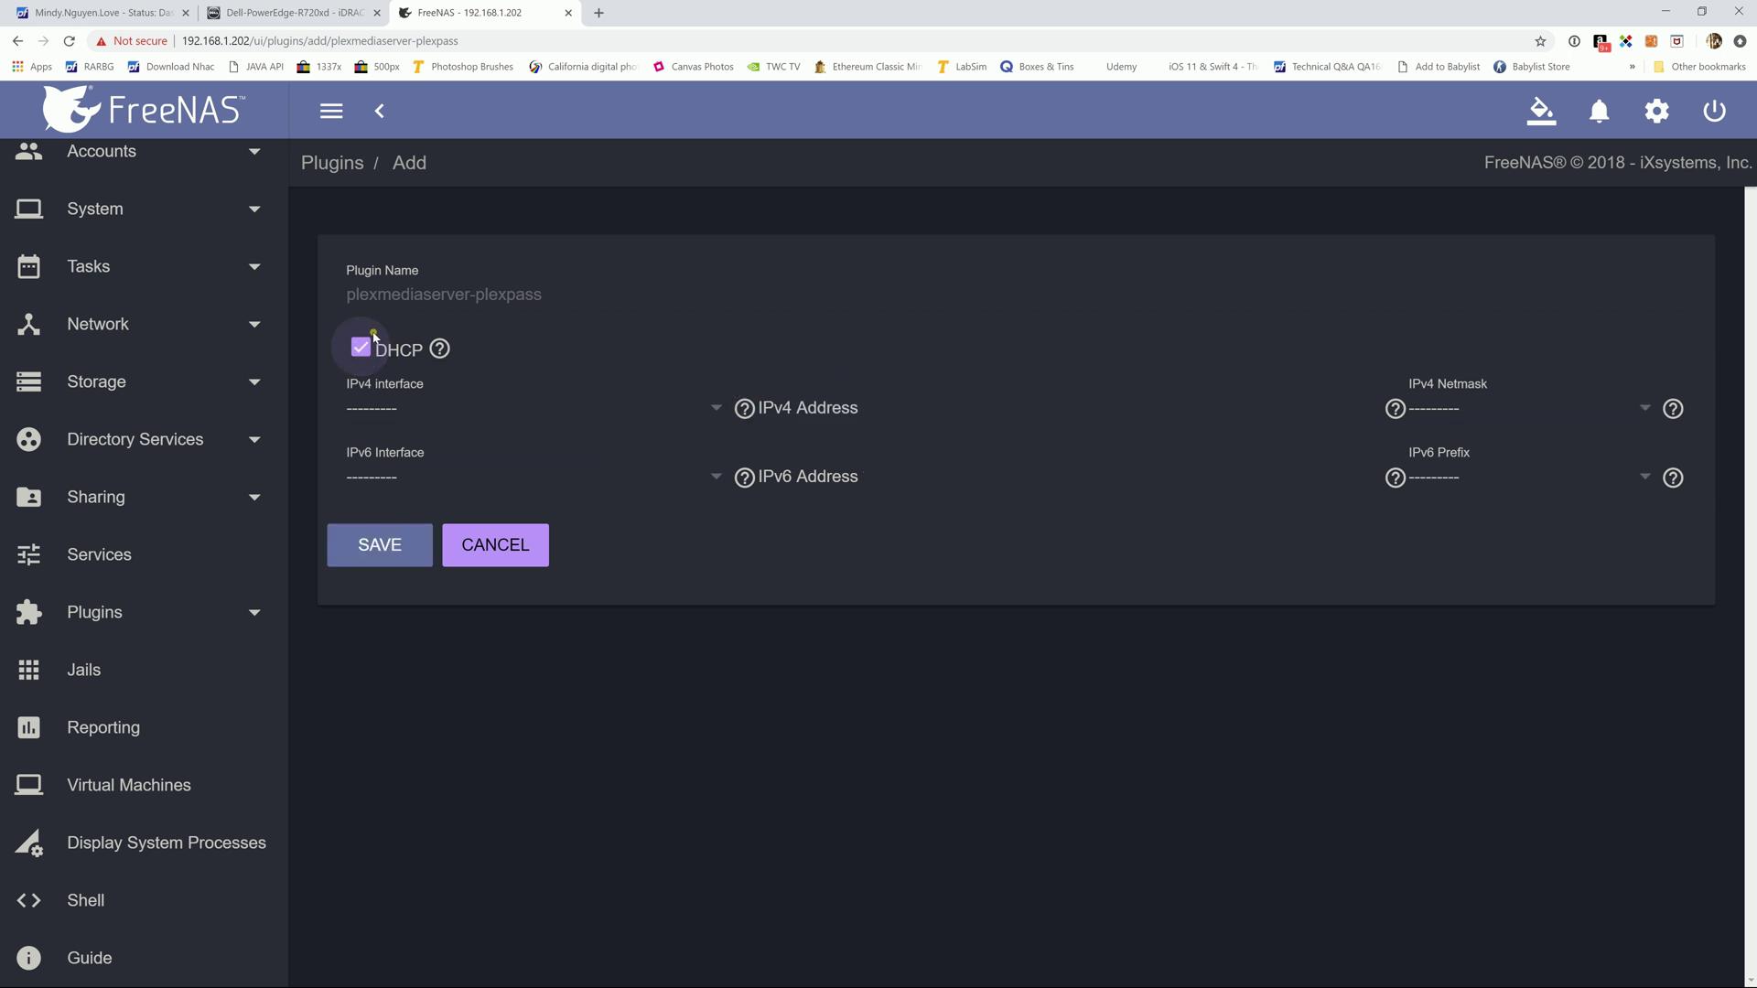
click(384, 545)
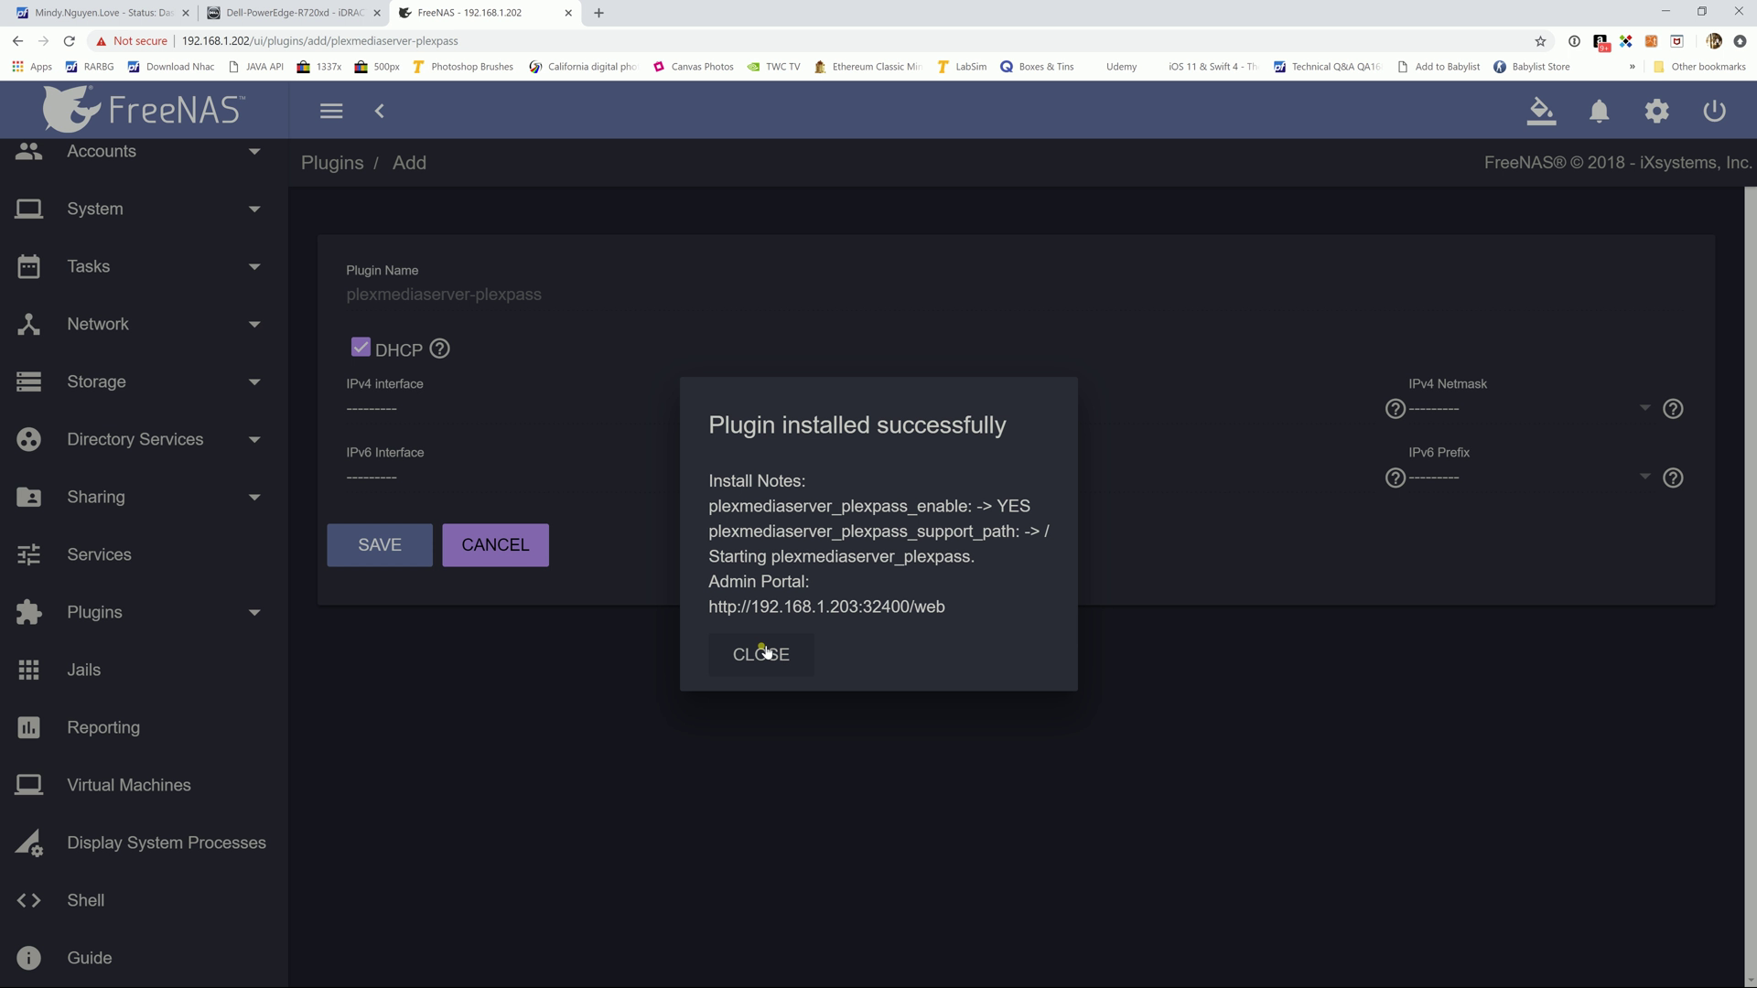
drag(710, 608, 950, 612)
click(904, 615)
click(767, 655)
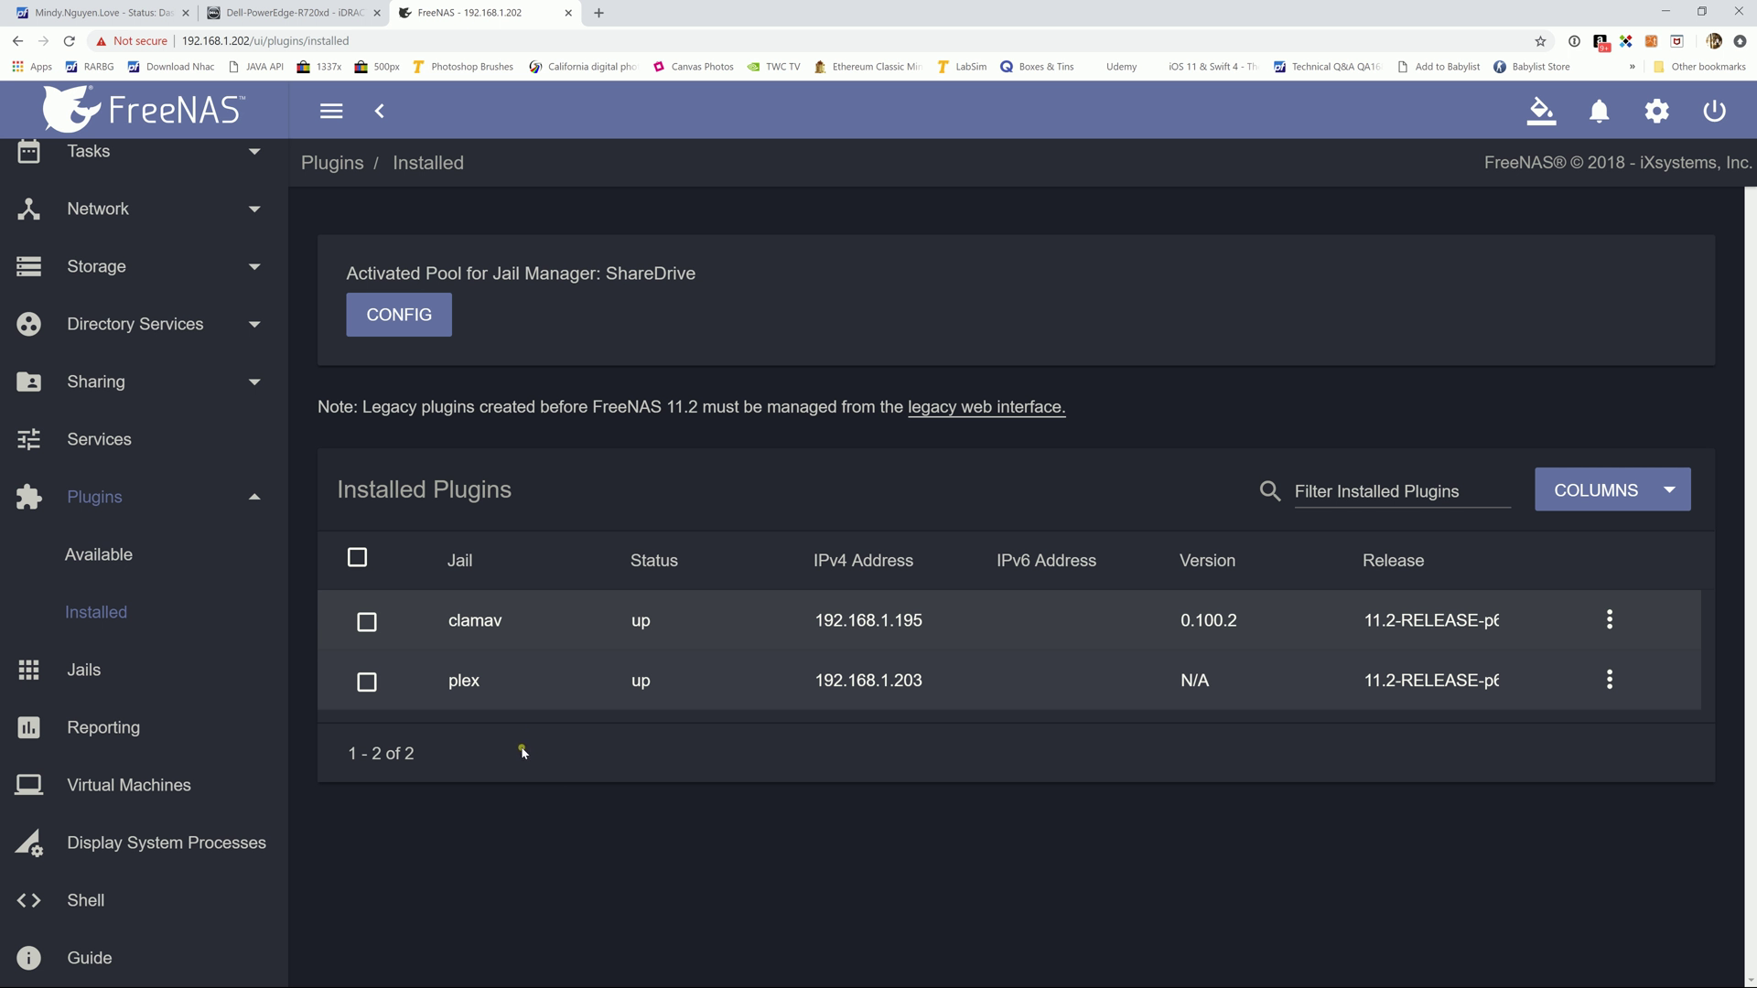
- Stop the plex jail and switch to the Jails list
click(1609, 681)
click(1623, 738)
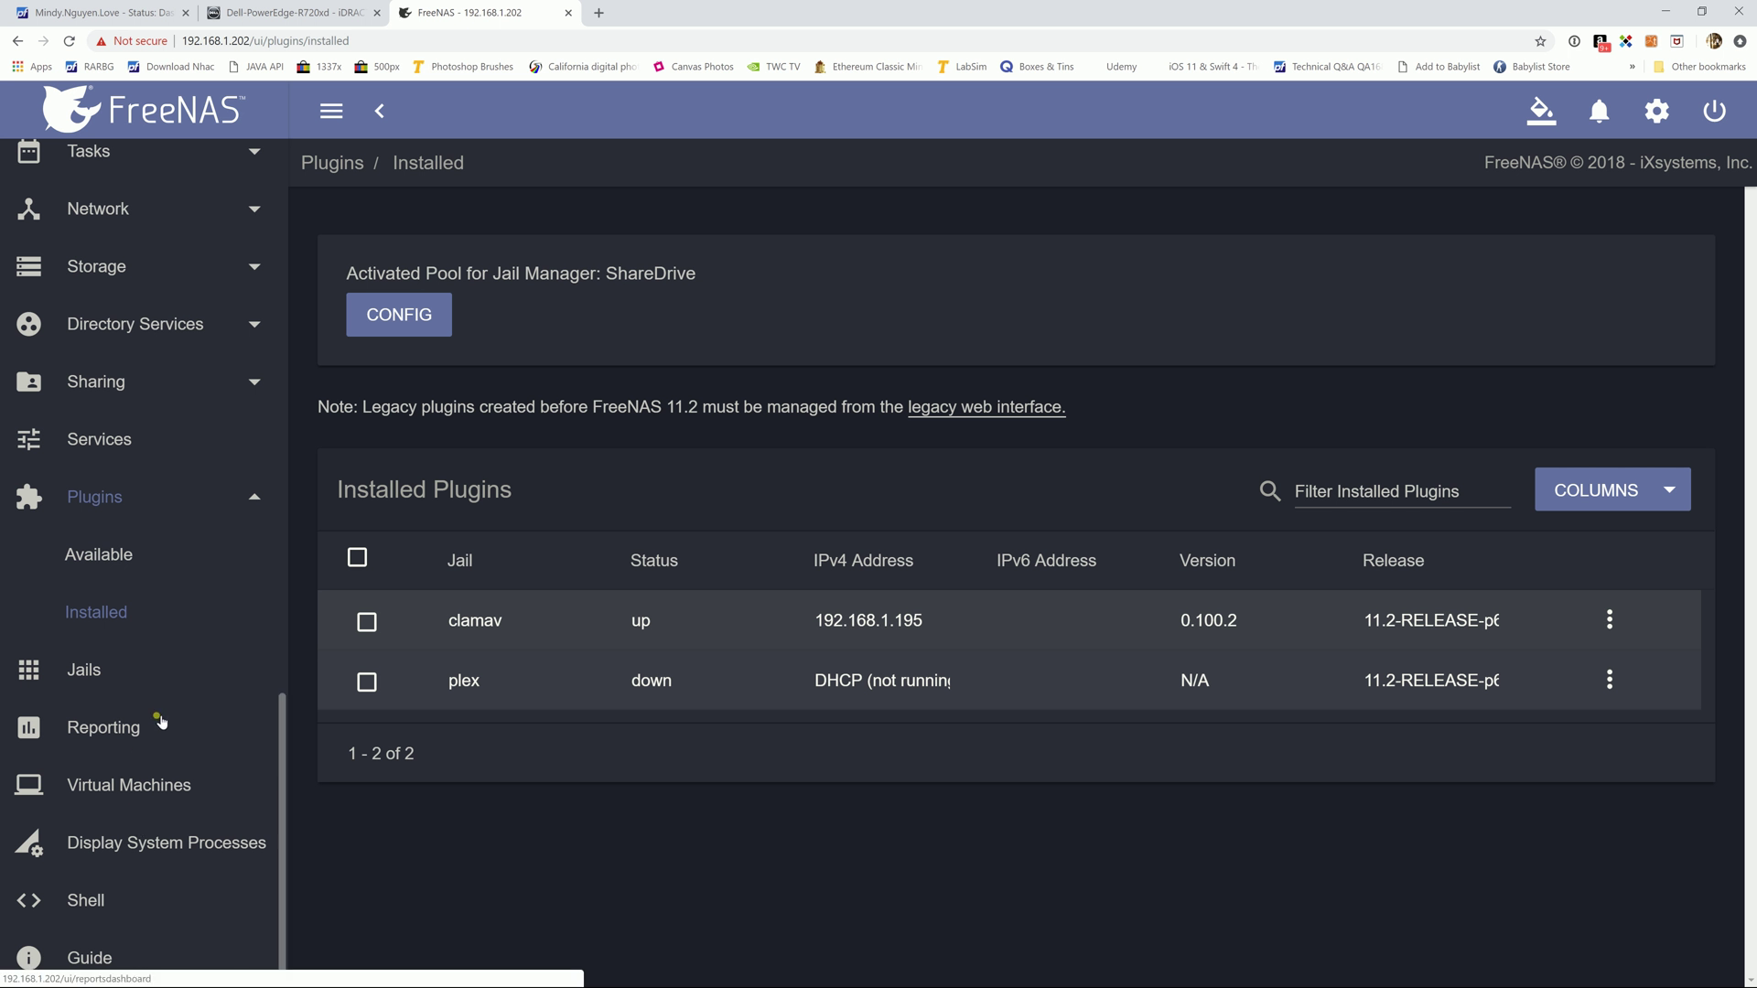
click(85, 671)
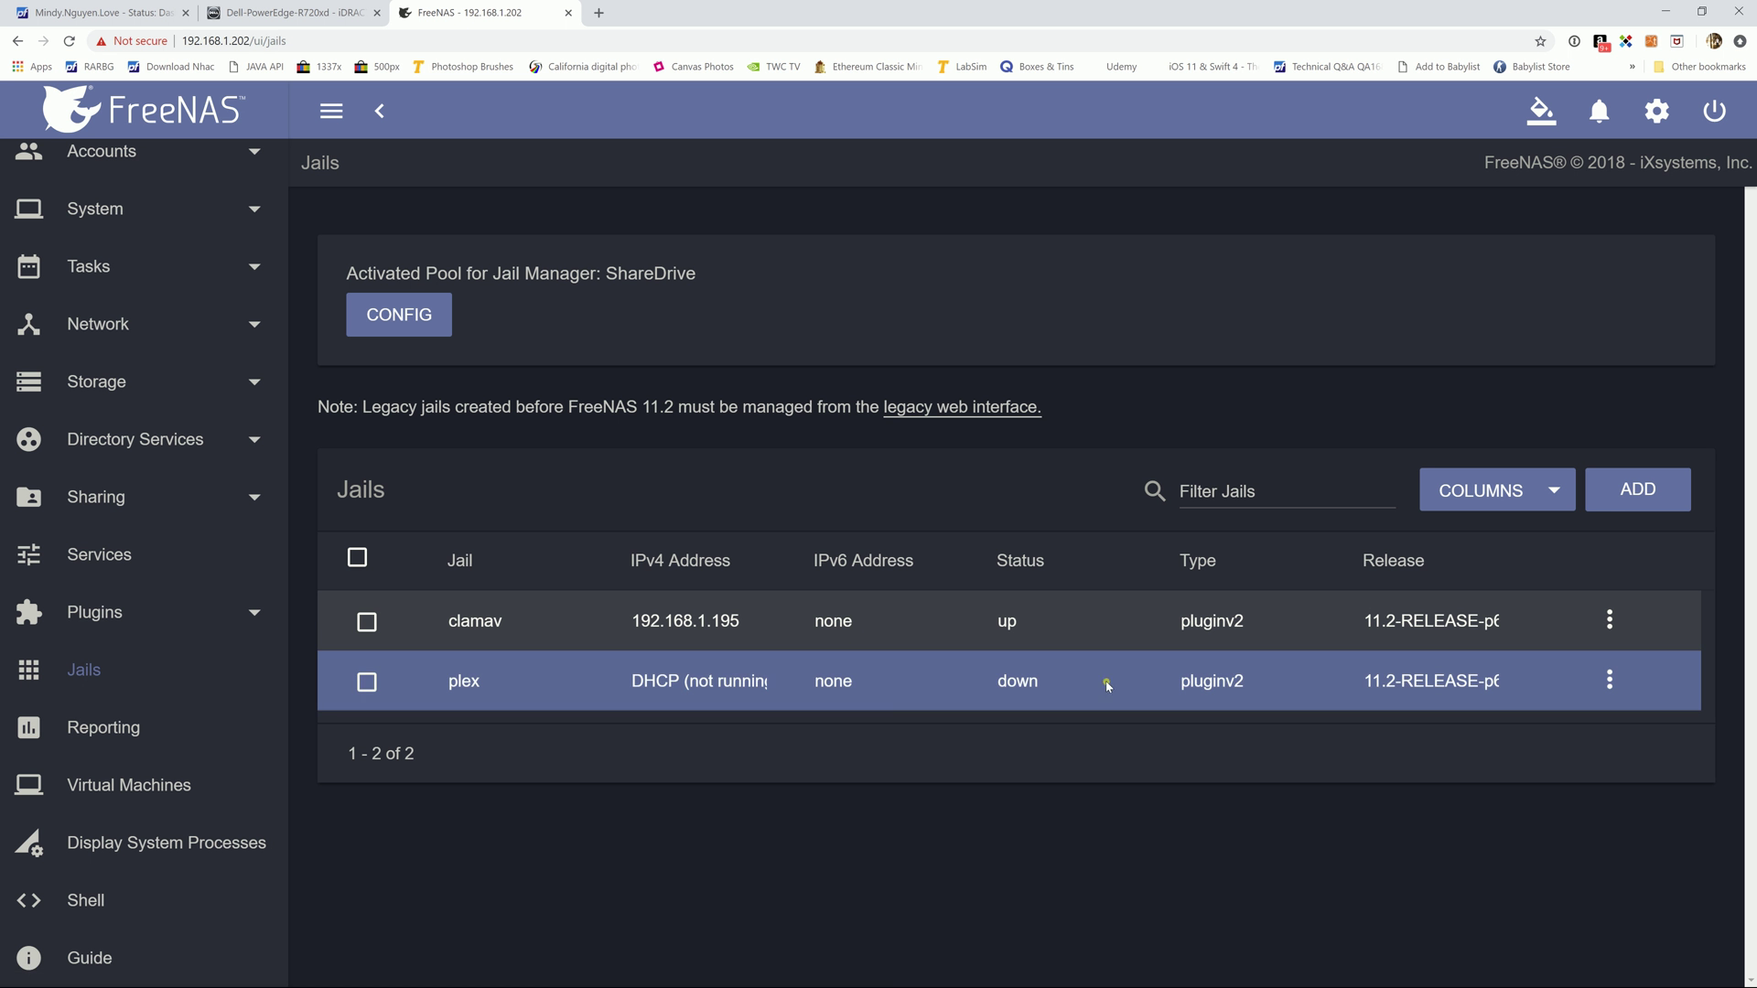
- Add a plex jail mount point with source /mnt/ShareDrive/plexserver
click(1609, 680)
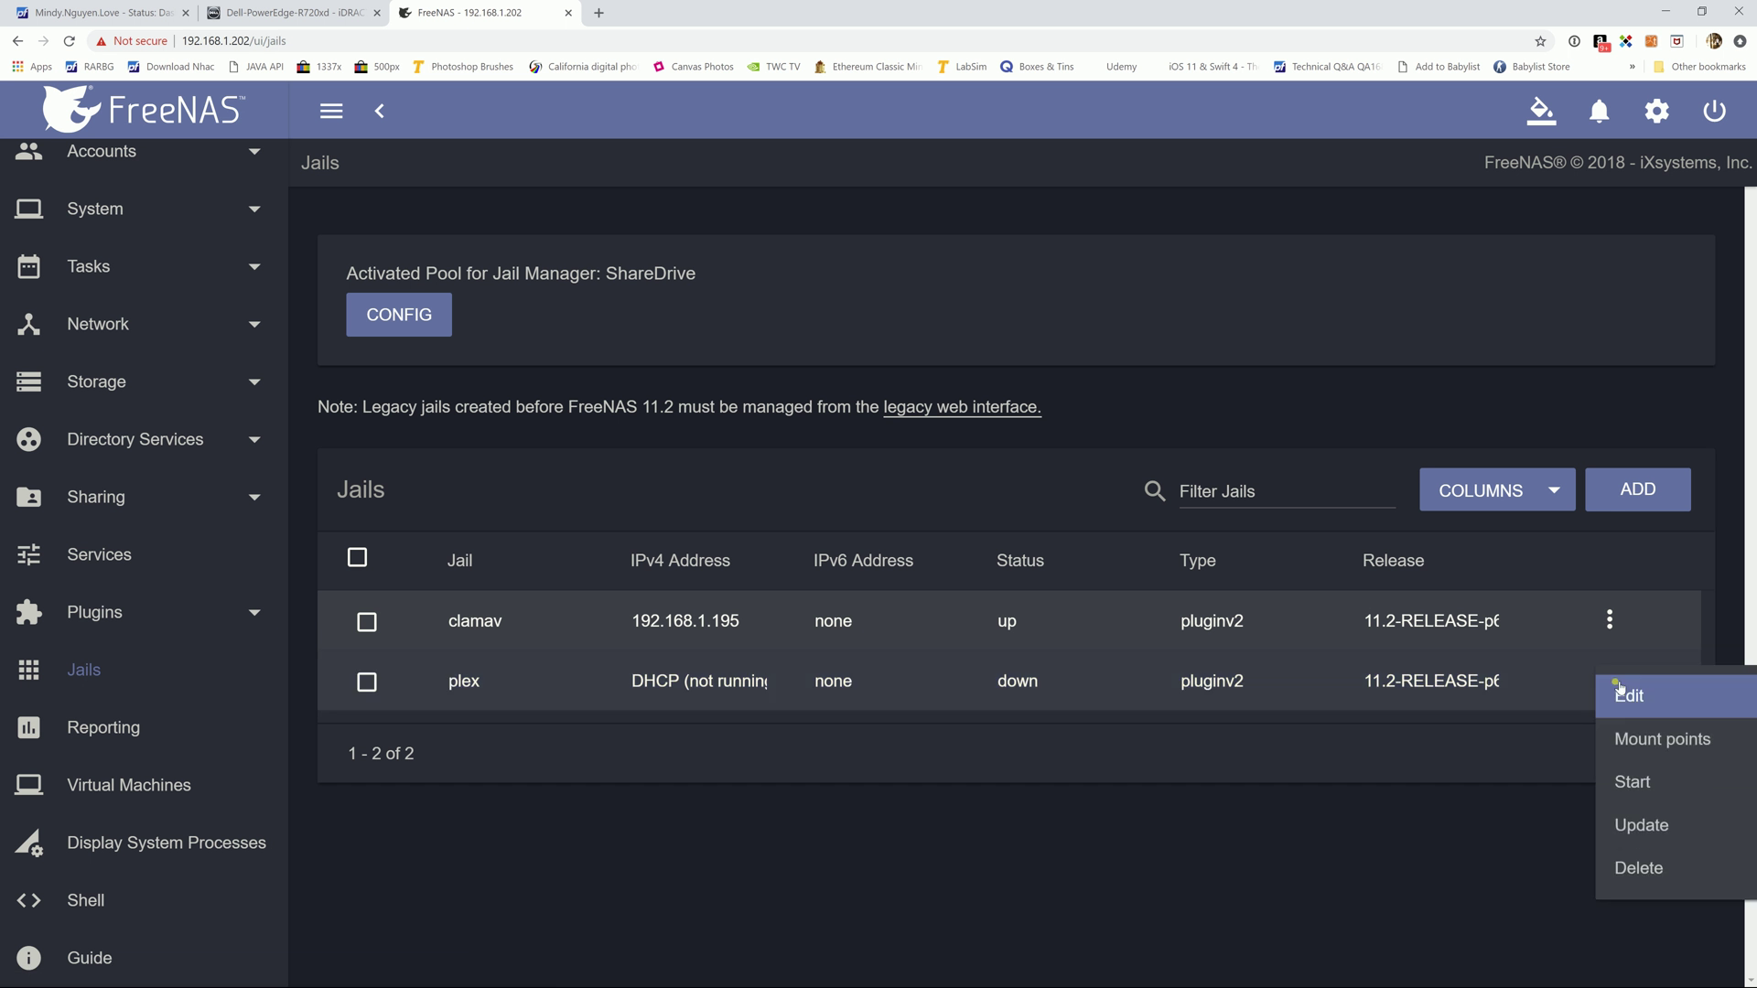
click(1666, 743)
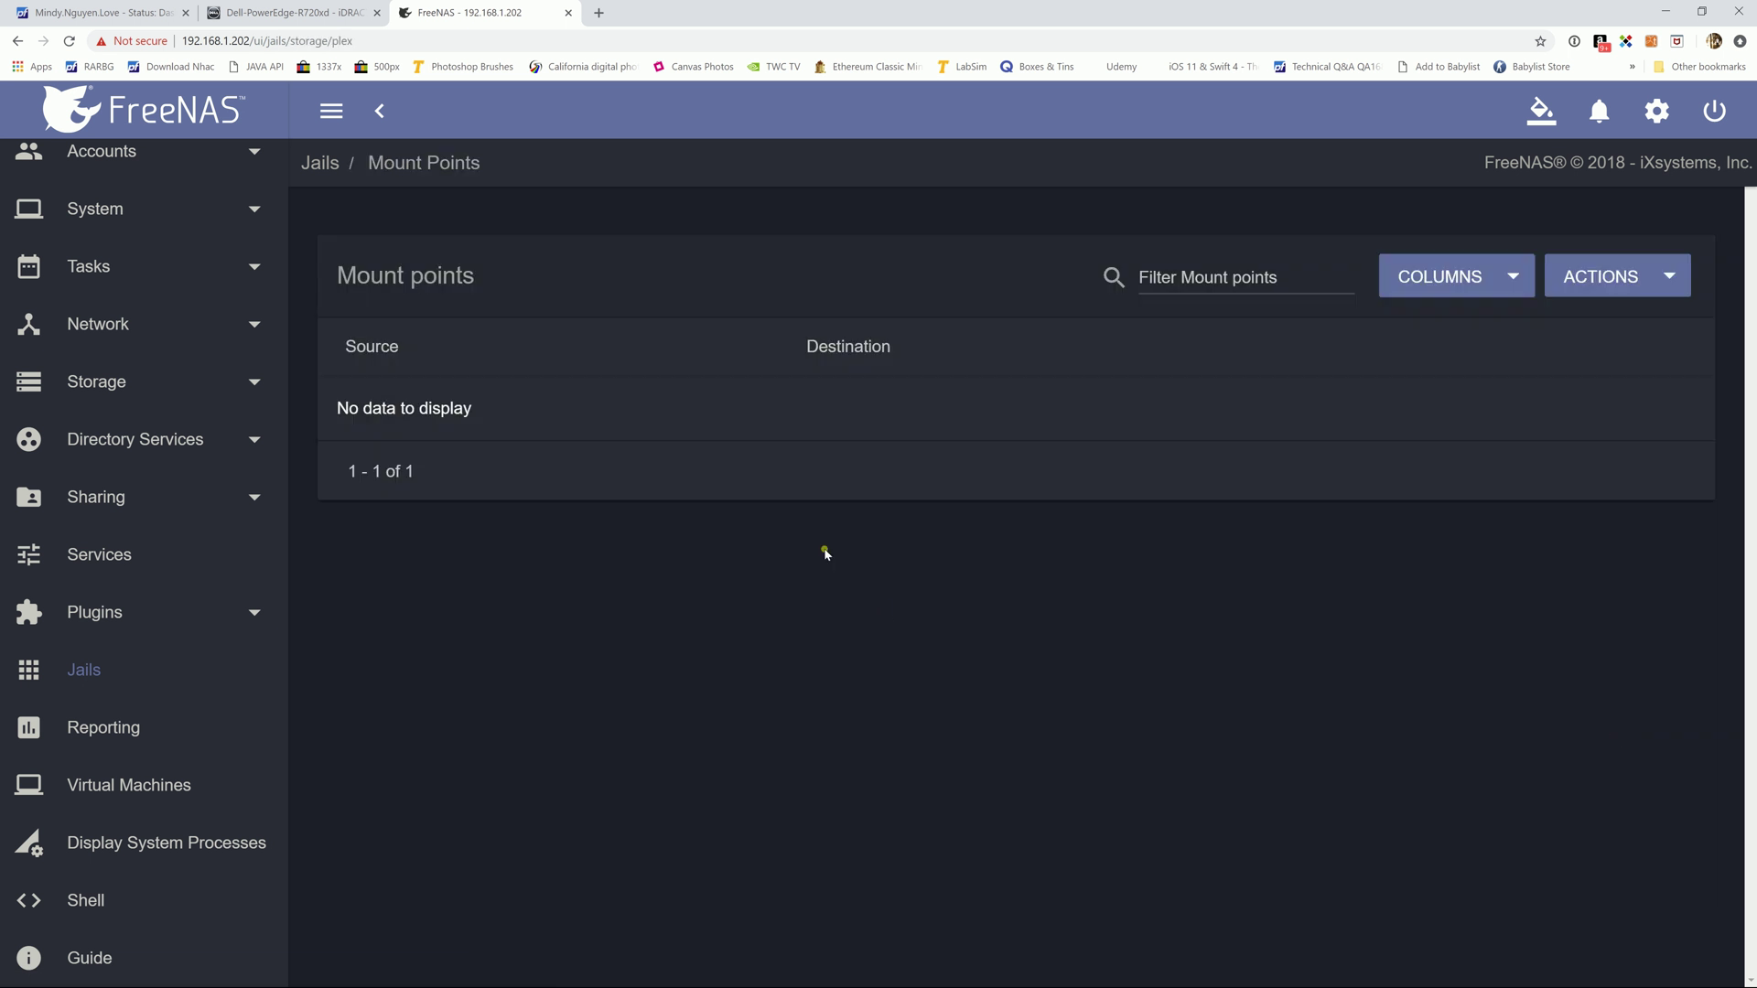
click(1662, 284)
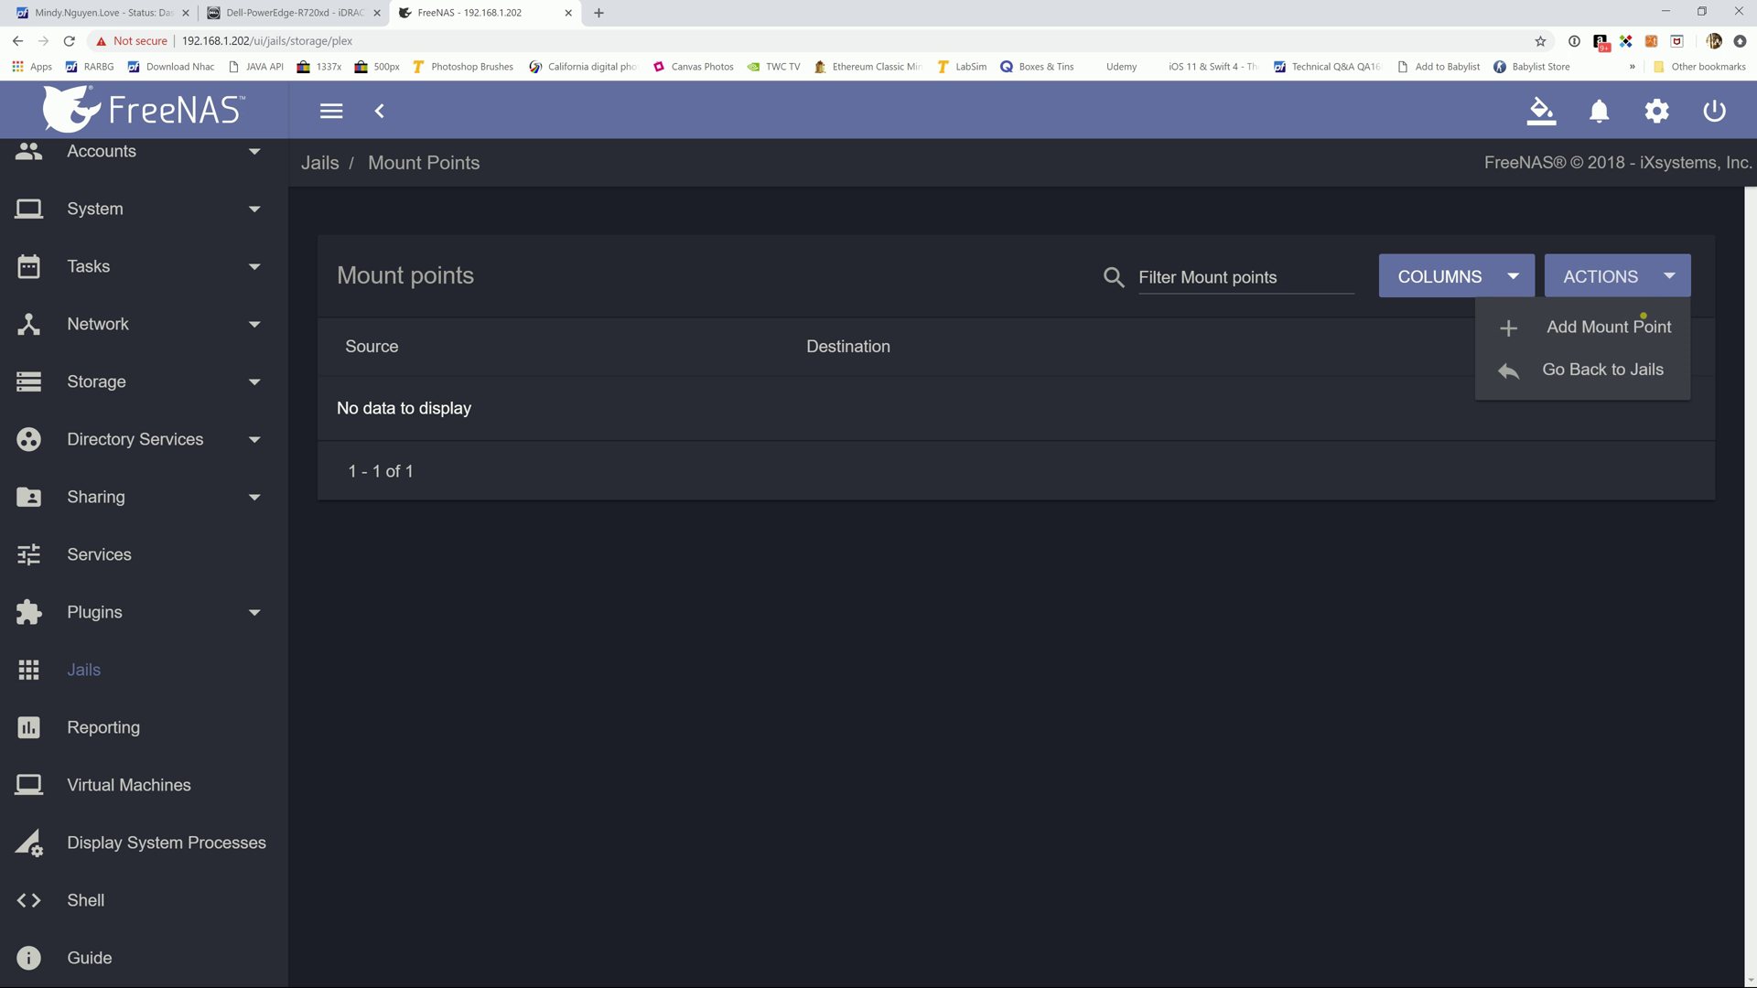
click(1618, 331)
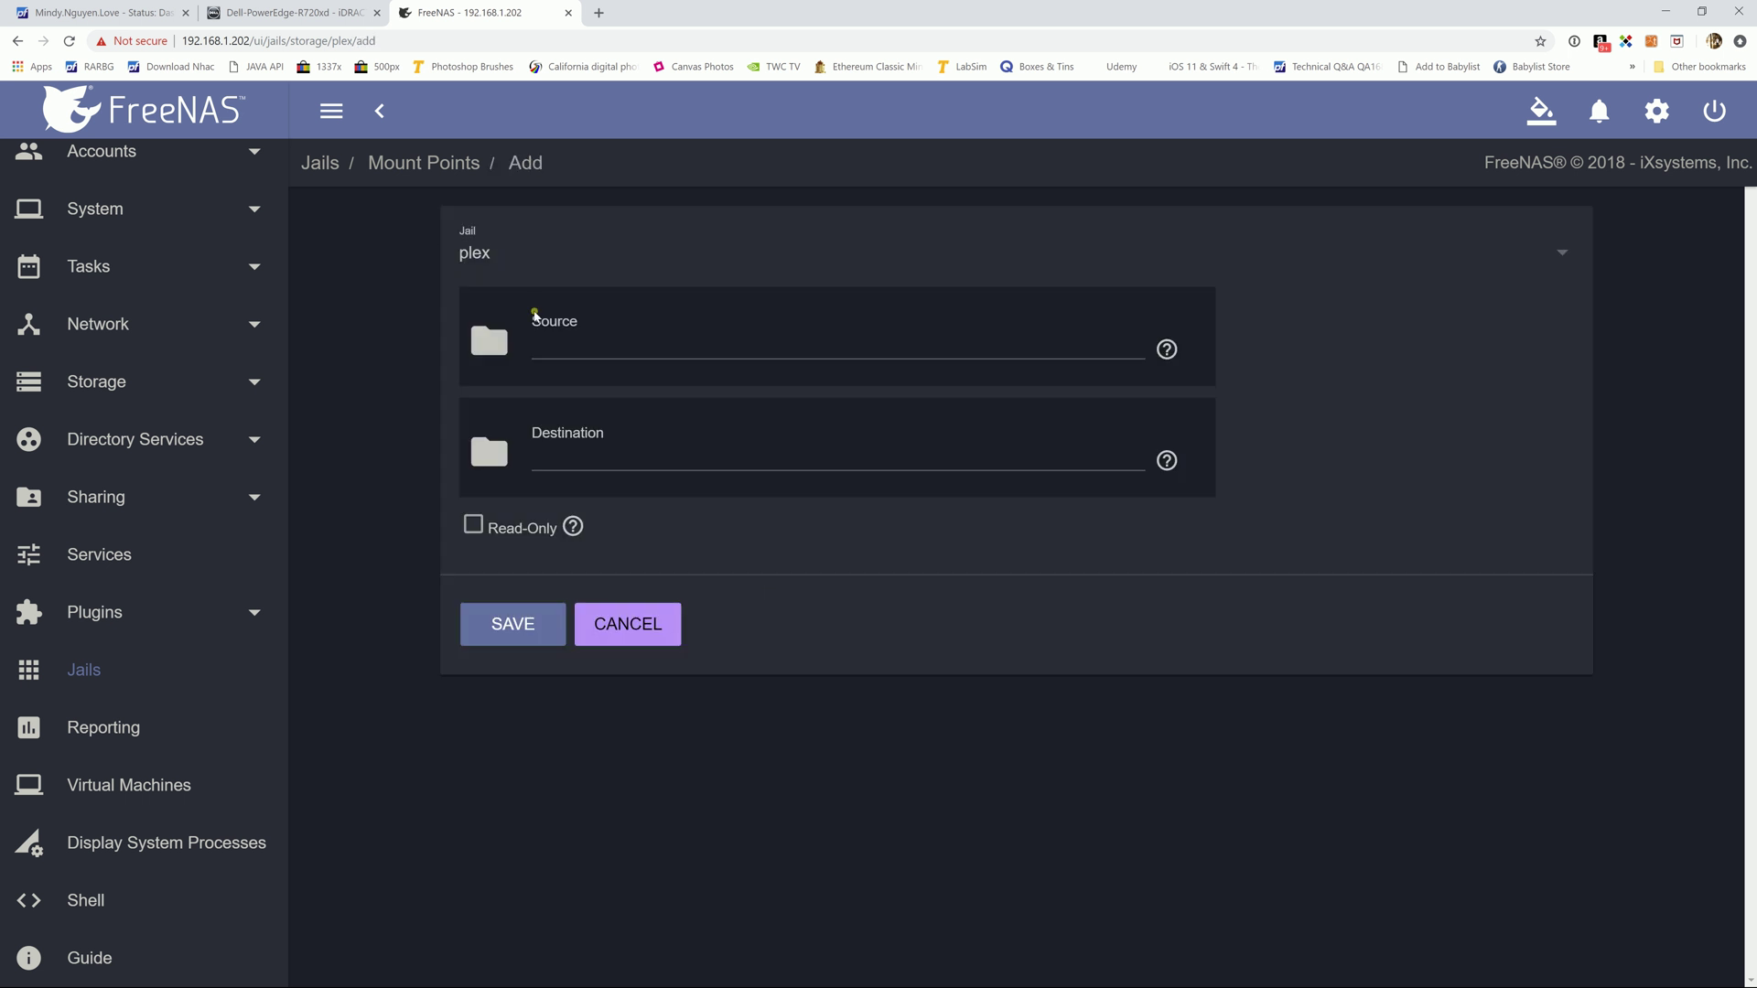
click(502, 349)
click(477, 395)
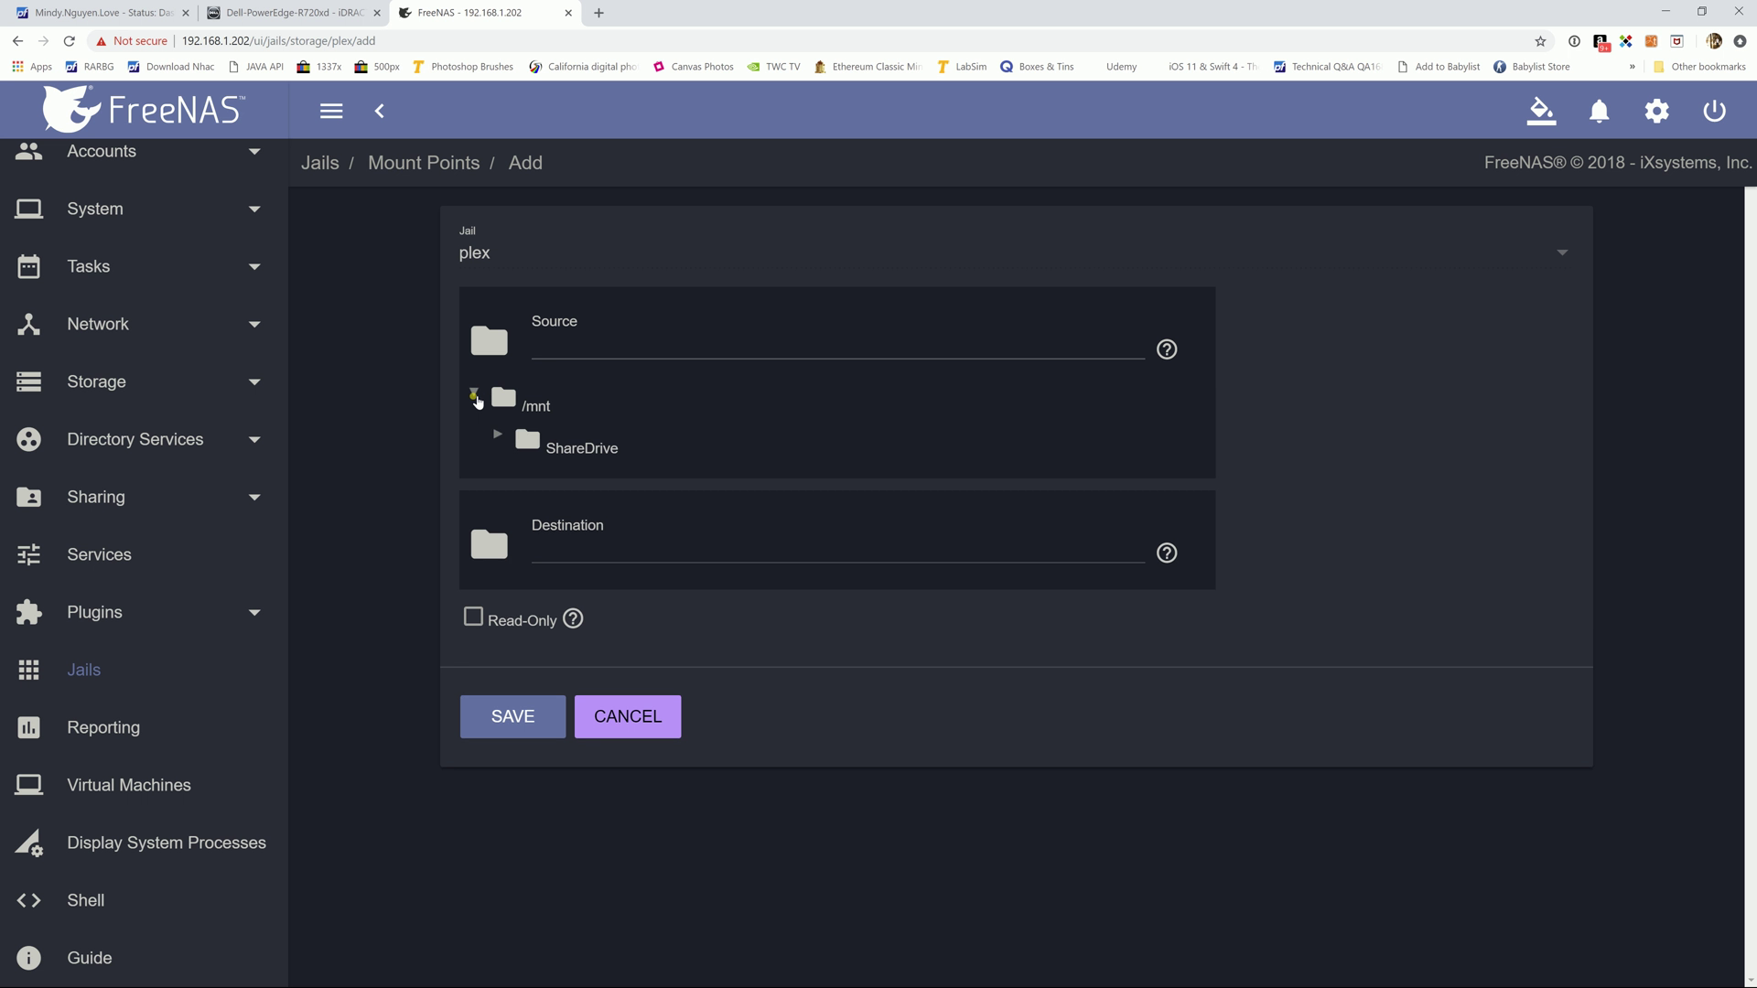
click(498, 435)
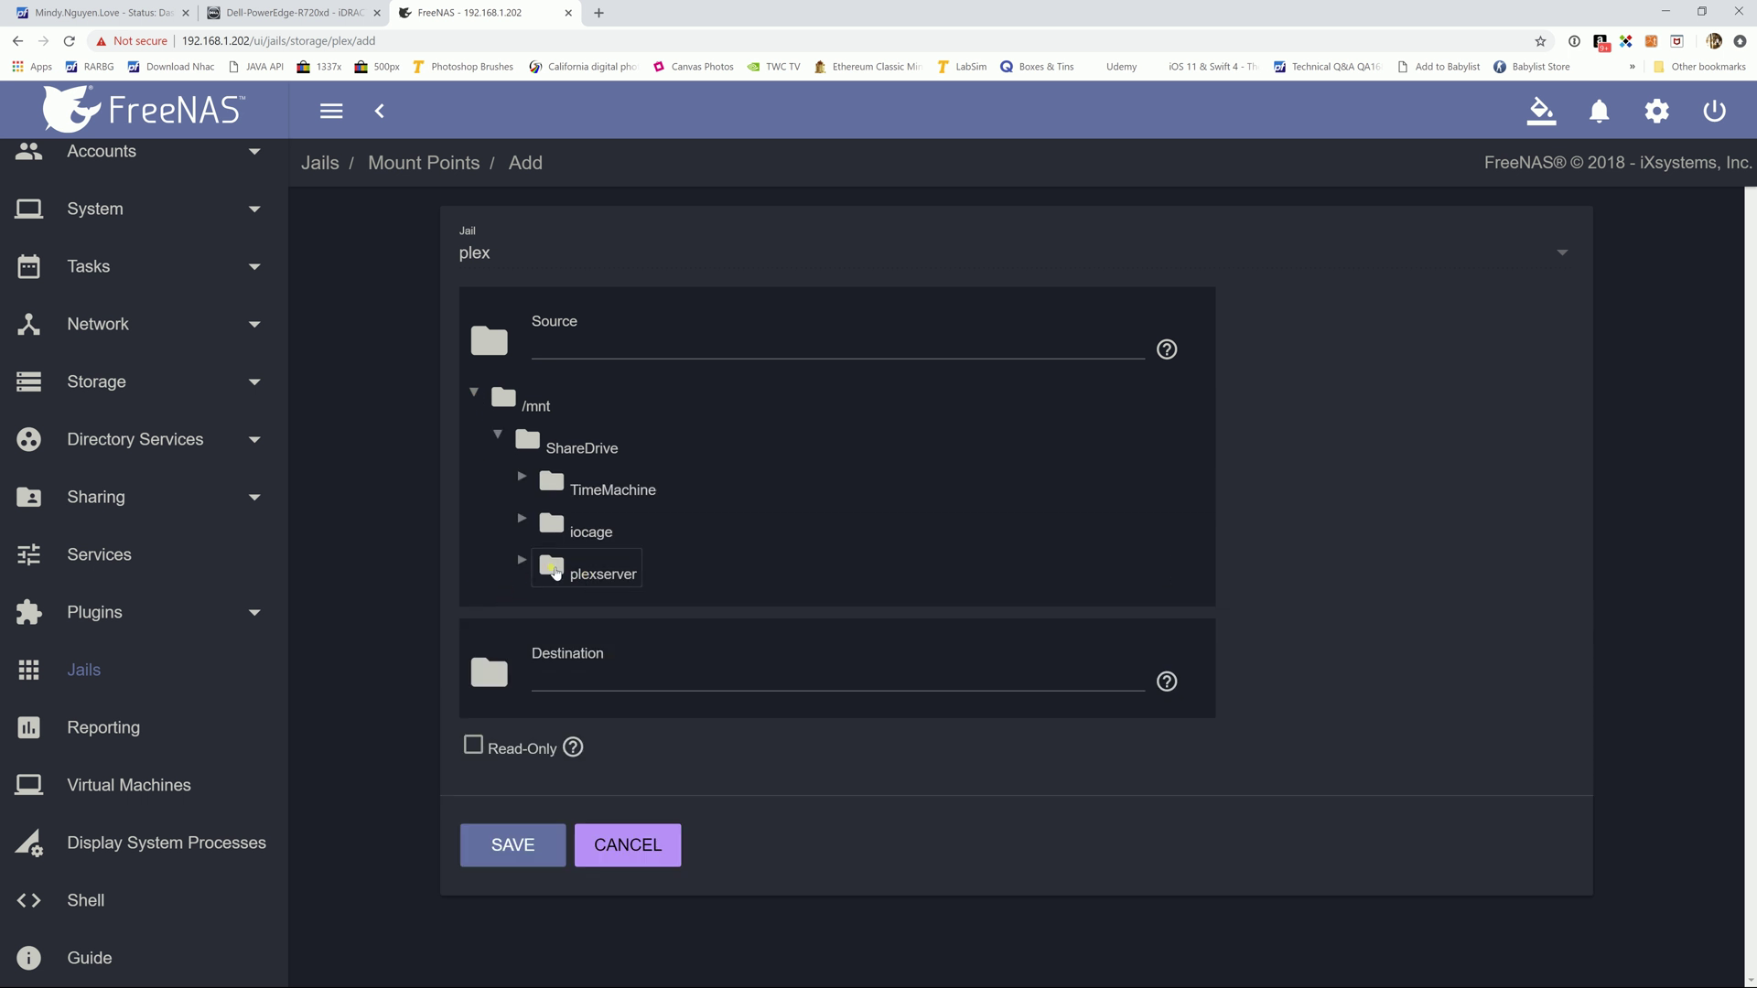
click(556, 573)
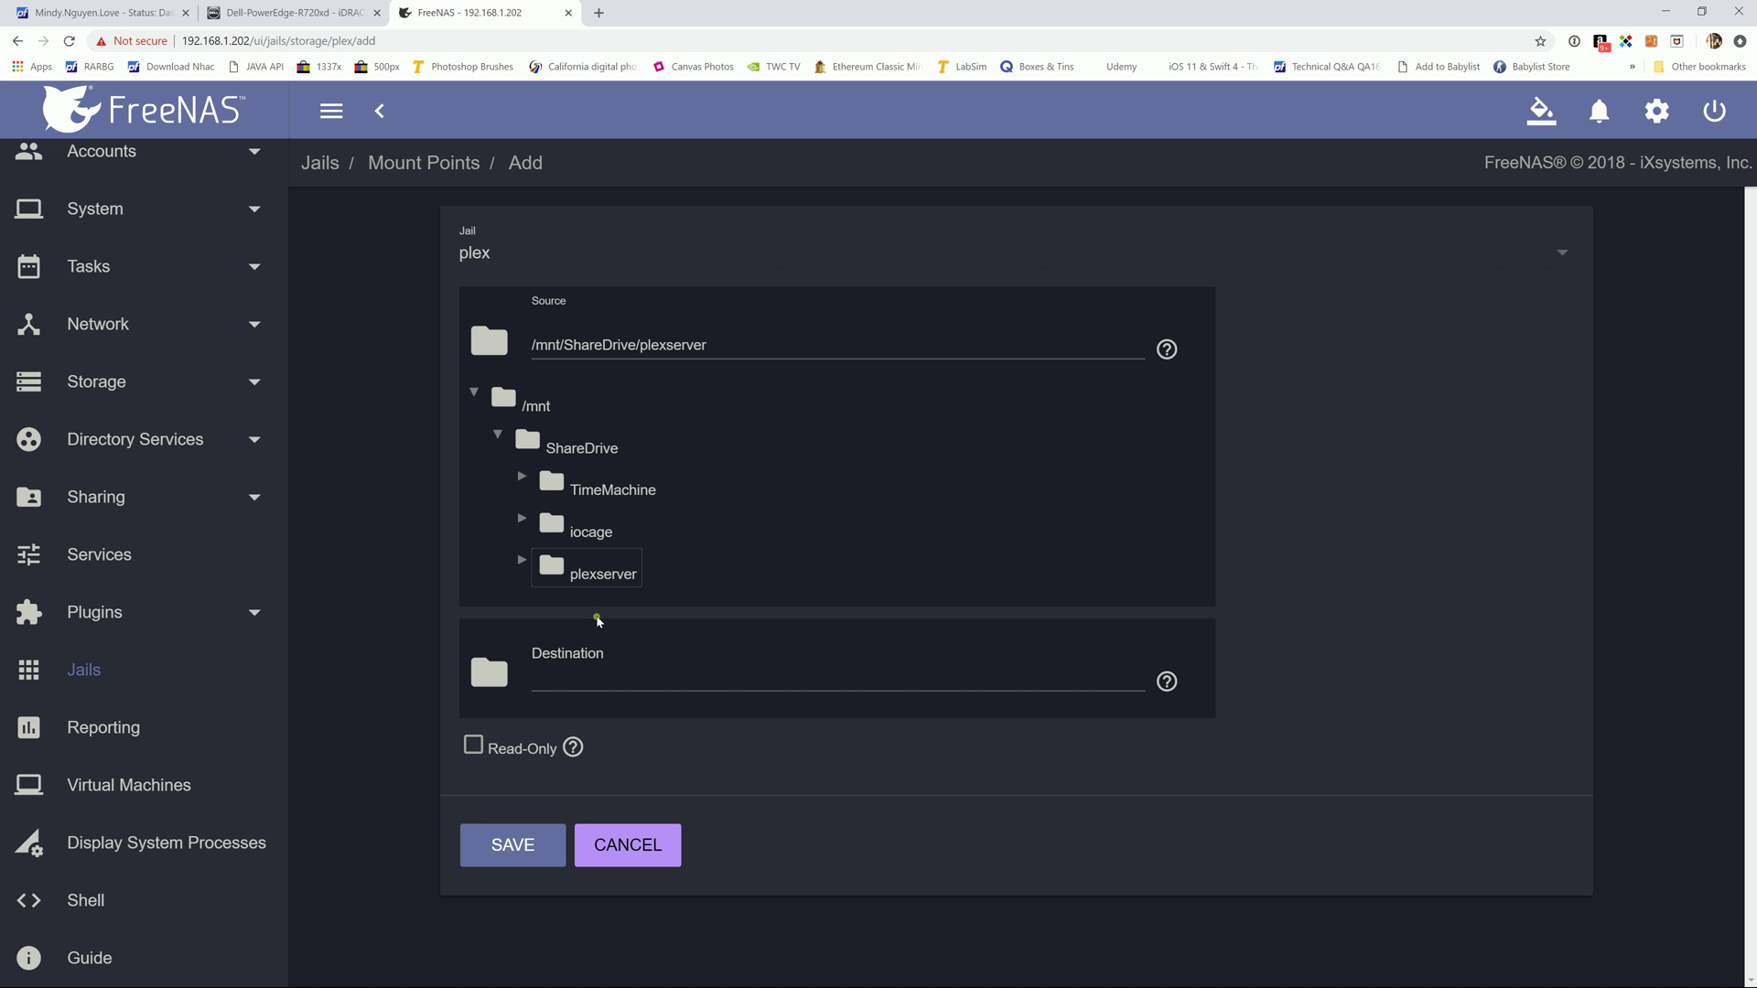
- Set the destination to the jail's root/media folder and save the mount point
click(495, 673)
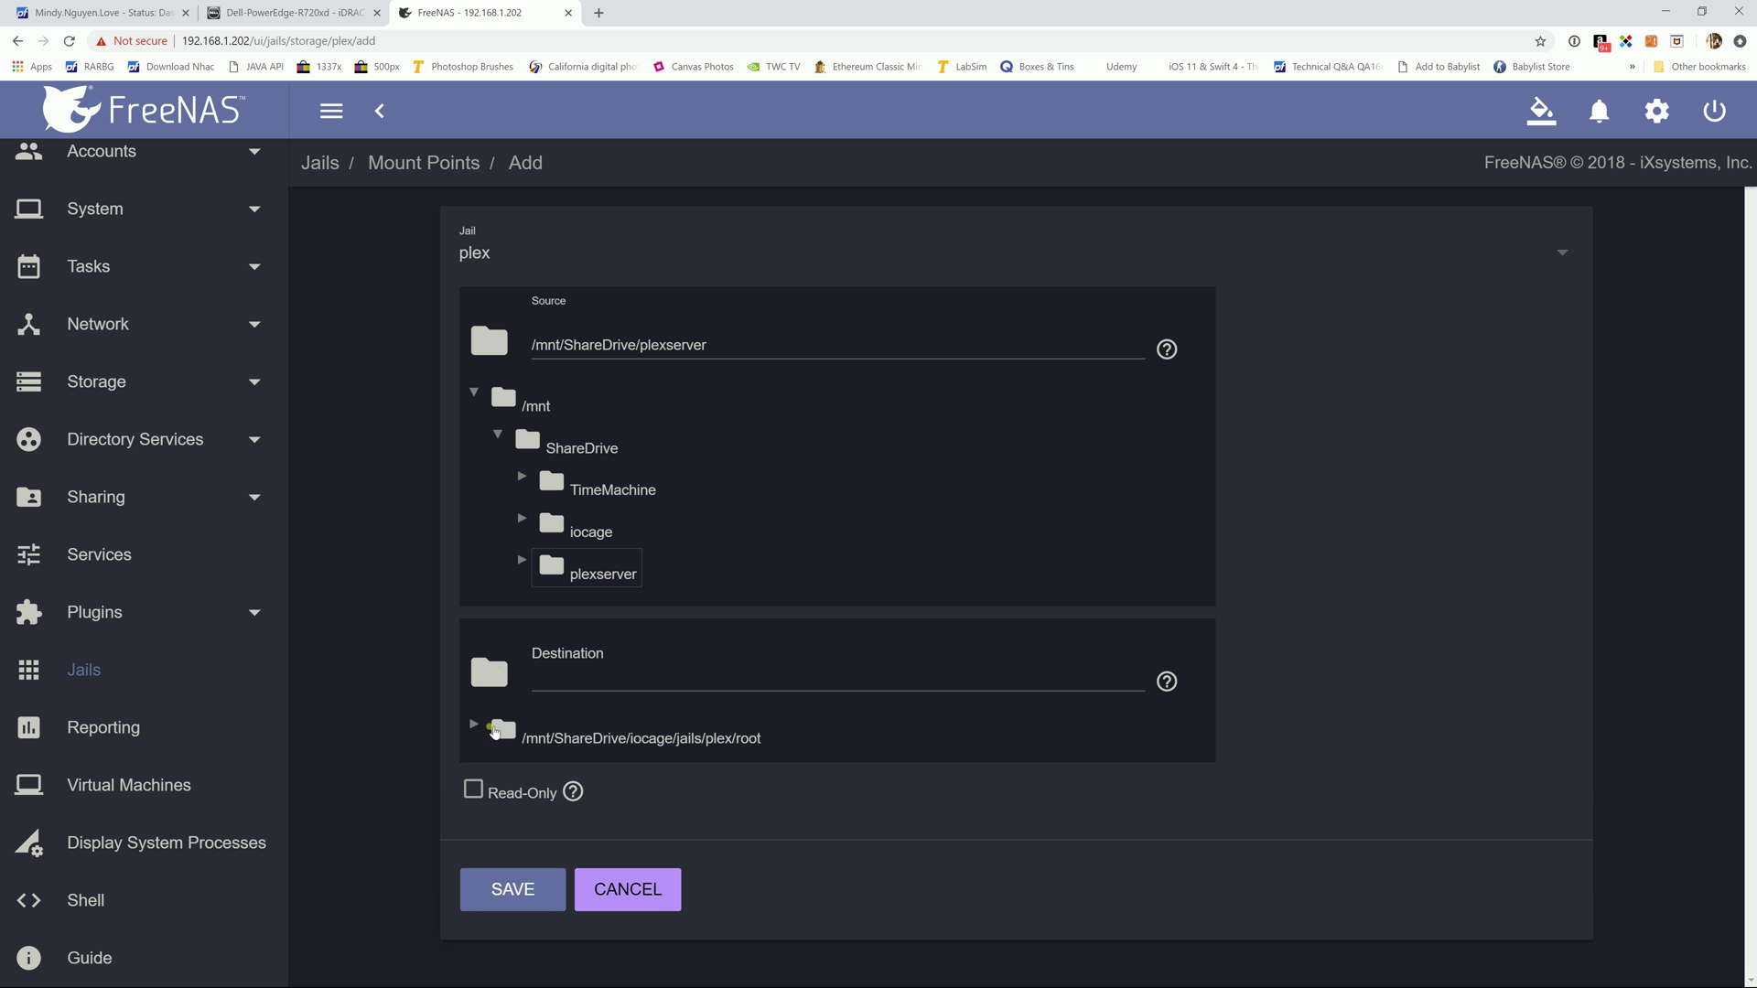
click(474, 729)
scroll(589, 746, down, 2)
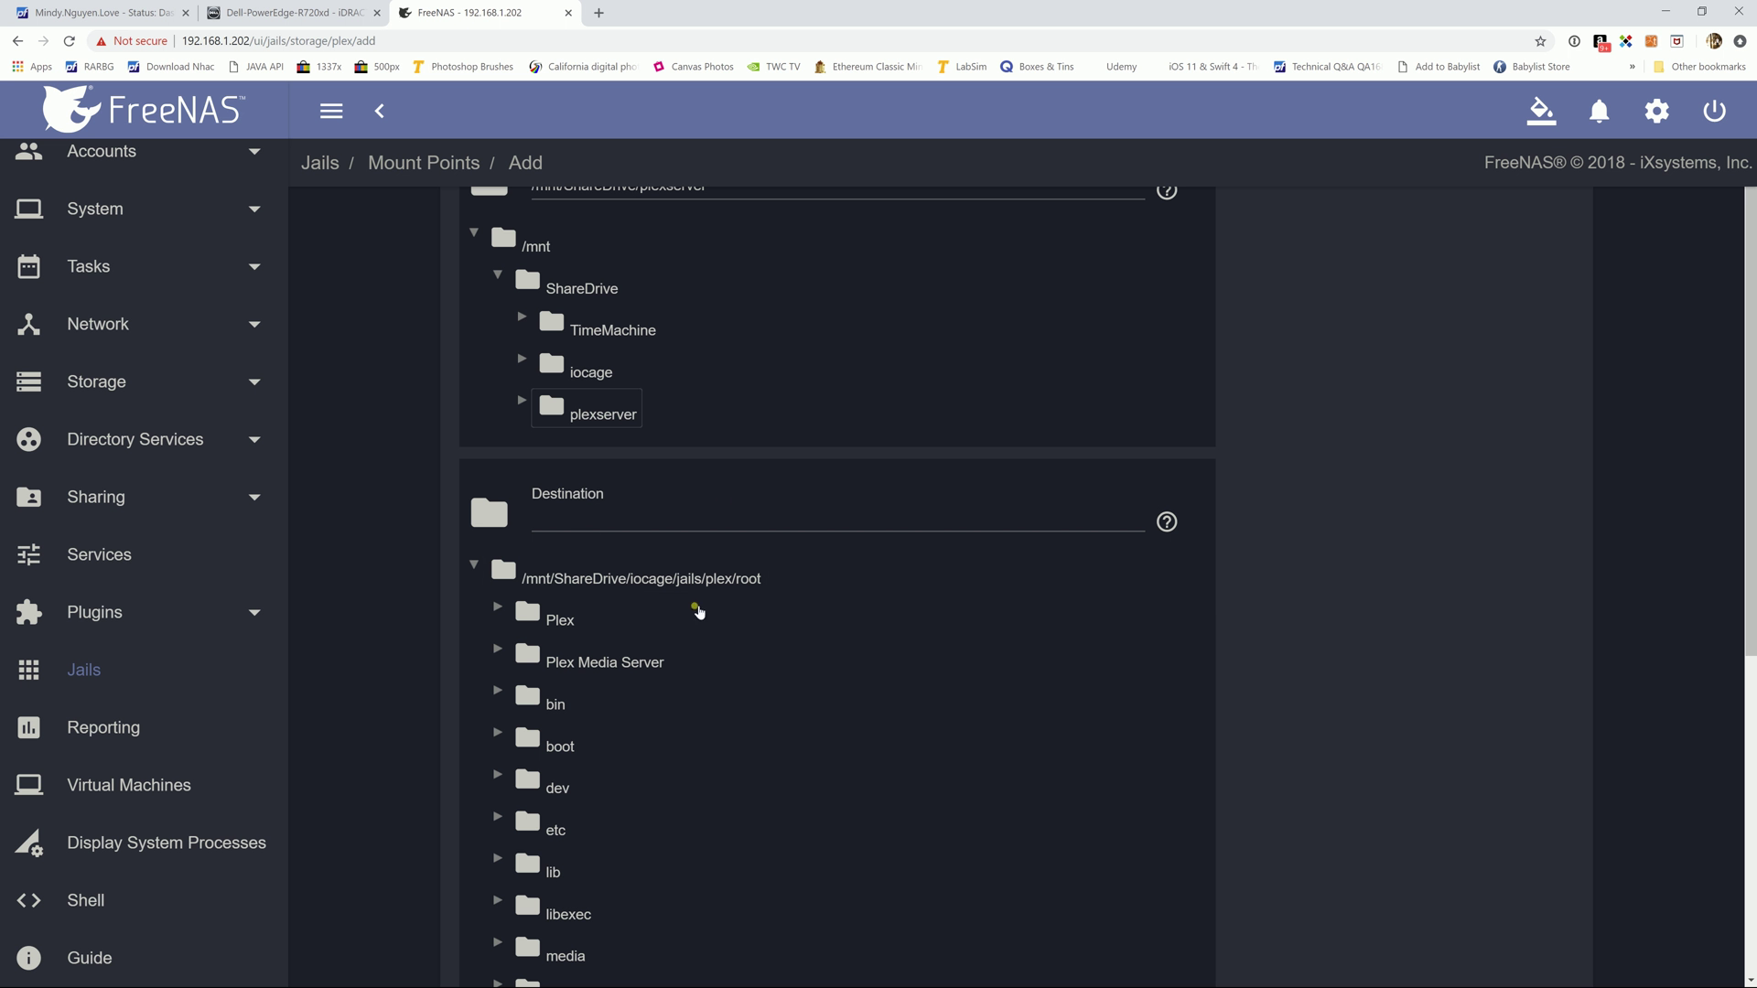
scroll(683, 591, down, 1)
scroll(683, 595, down, 2)
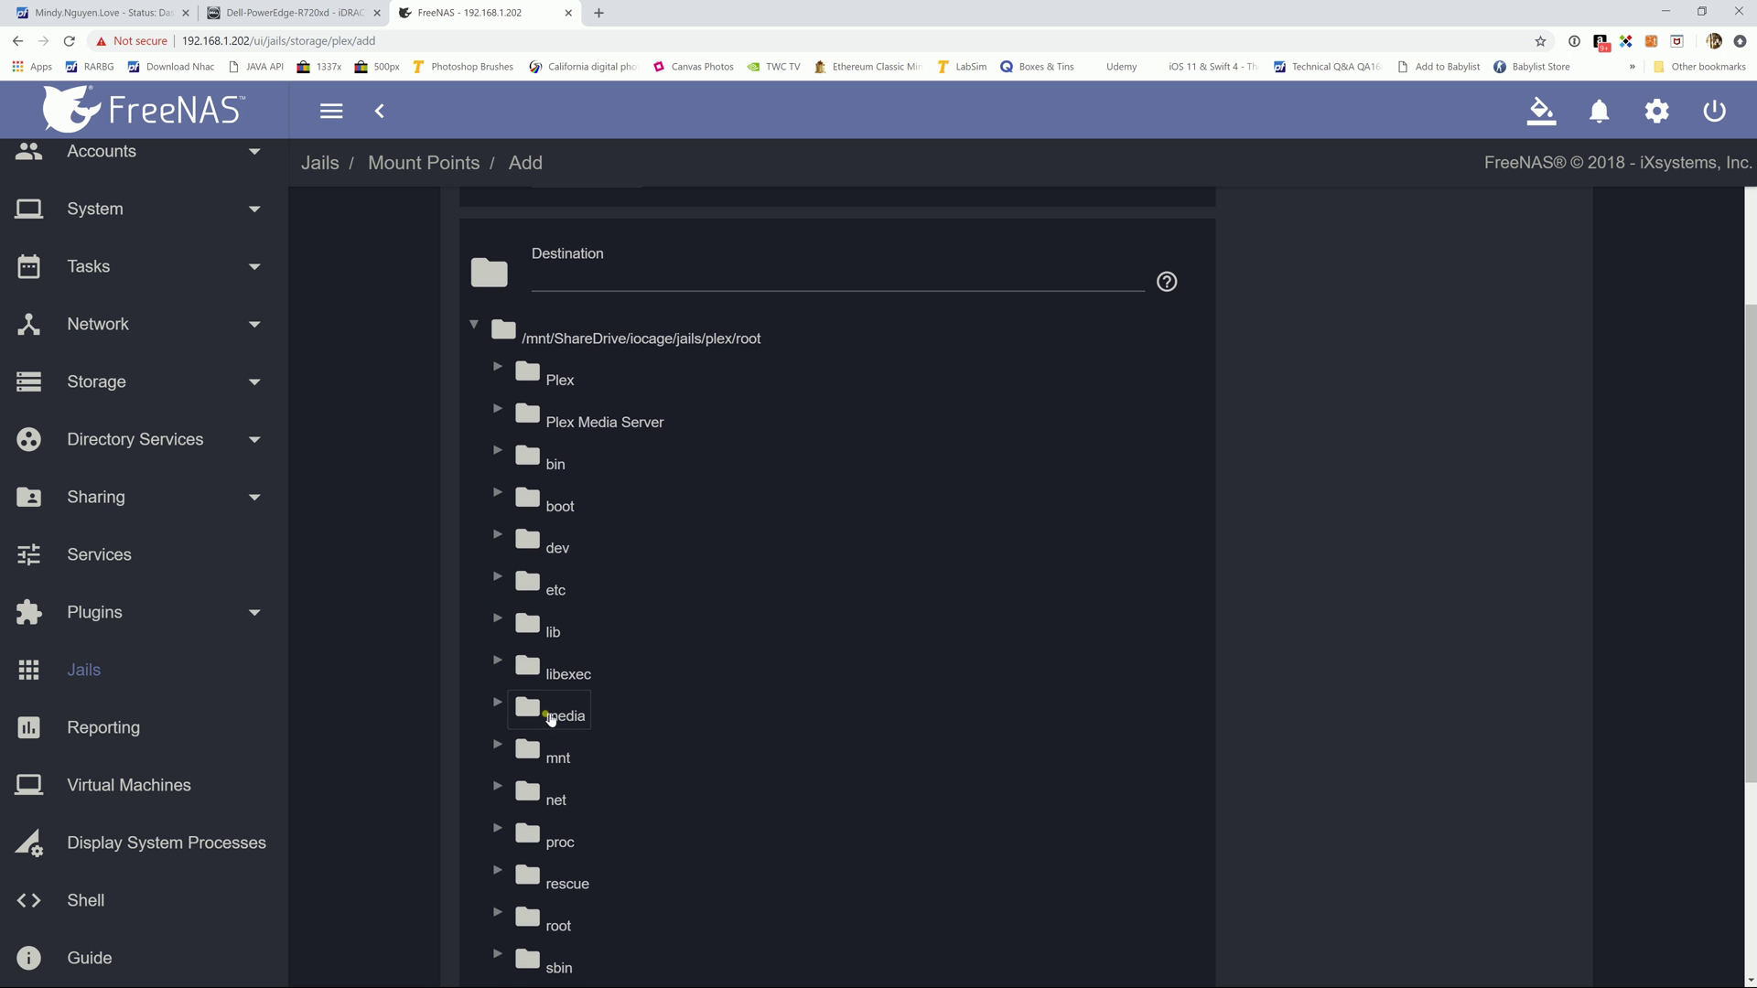
click(603, 717)
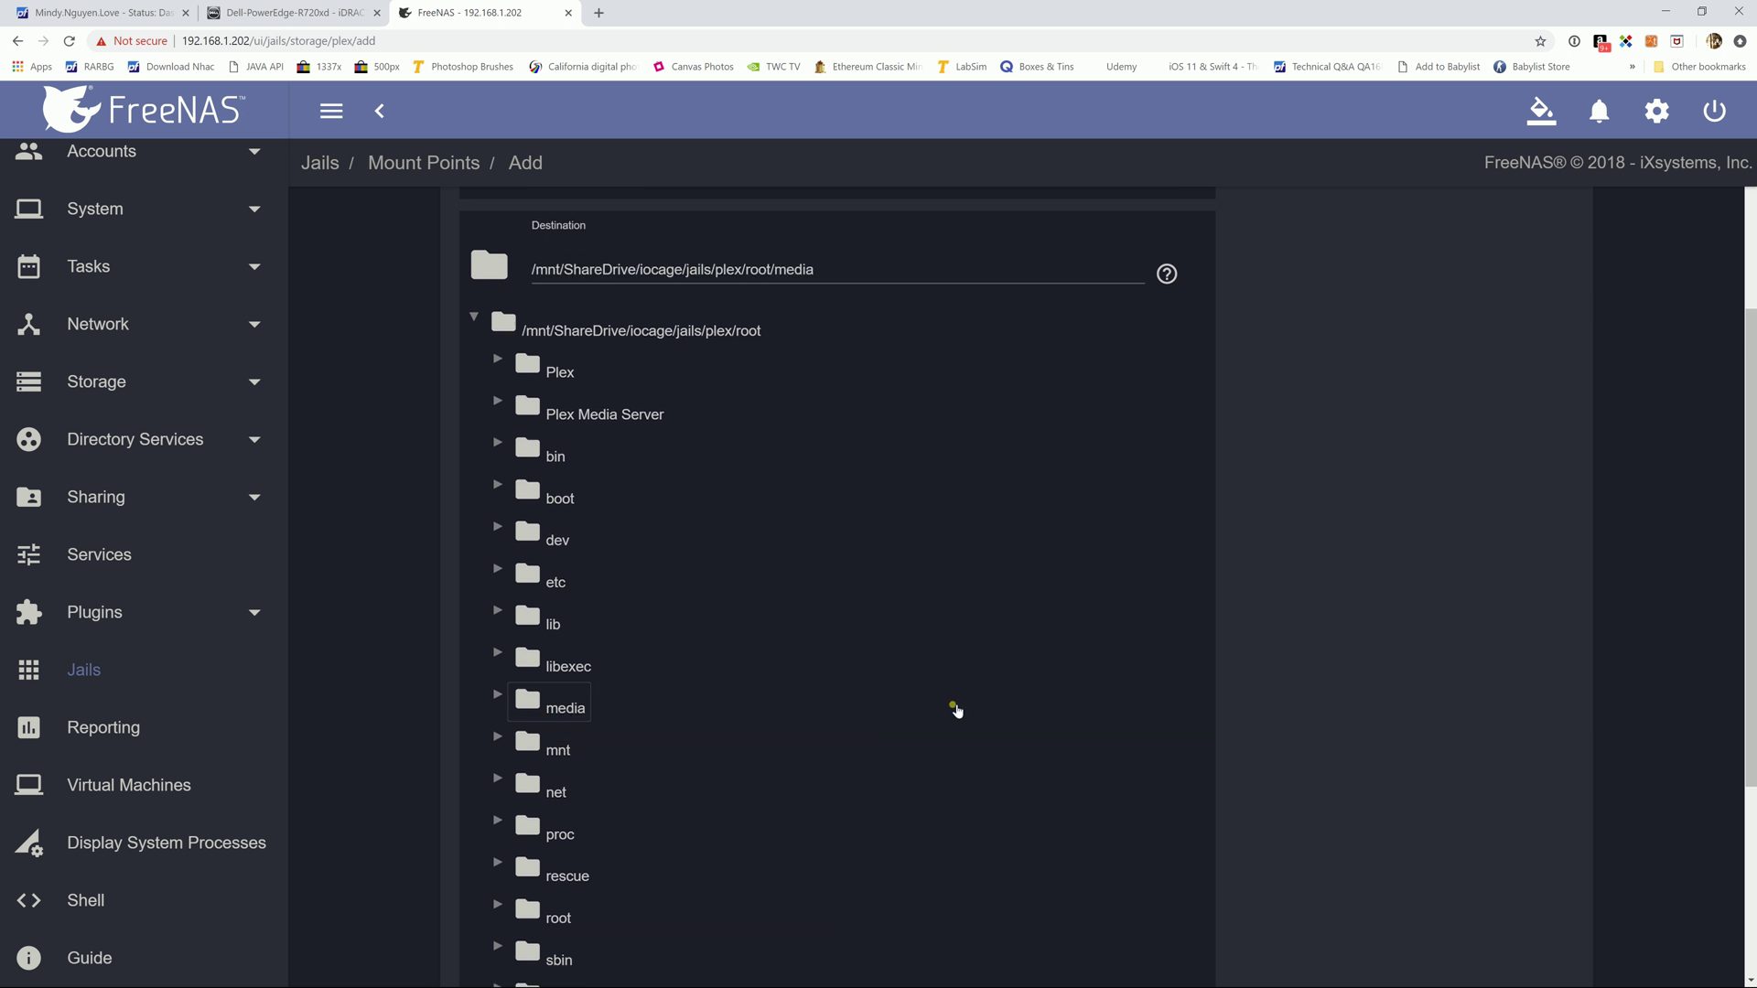
scroll(933, 714, down, 4)
click(498, 938)
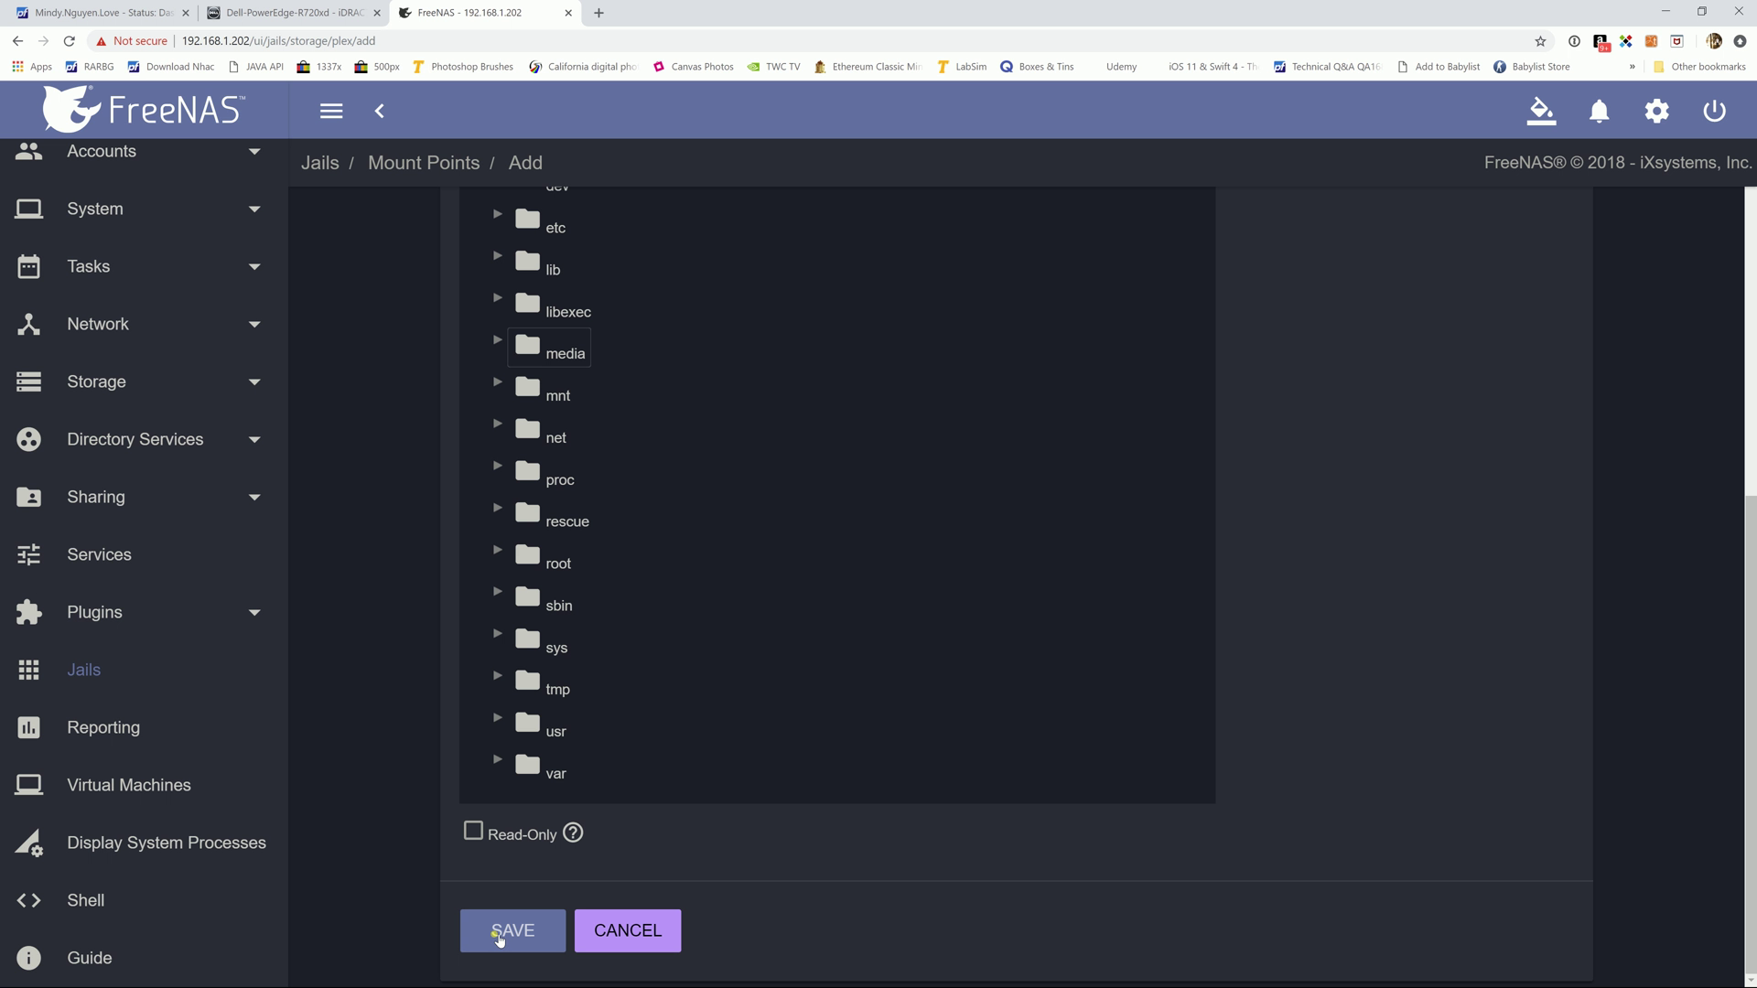
click(96, 614)
- Start the plex plugin from Installed Plugins and open its Plex web Management page
click(96, 623)
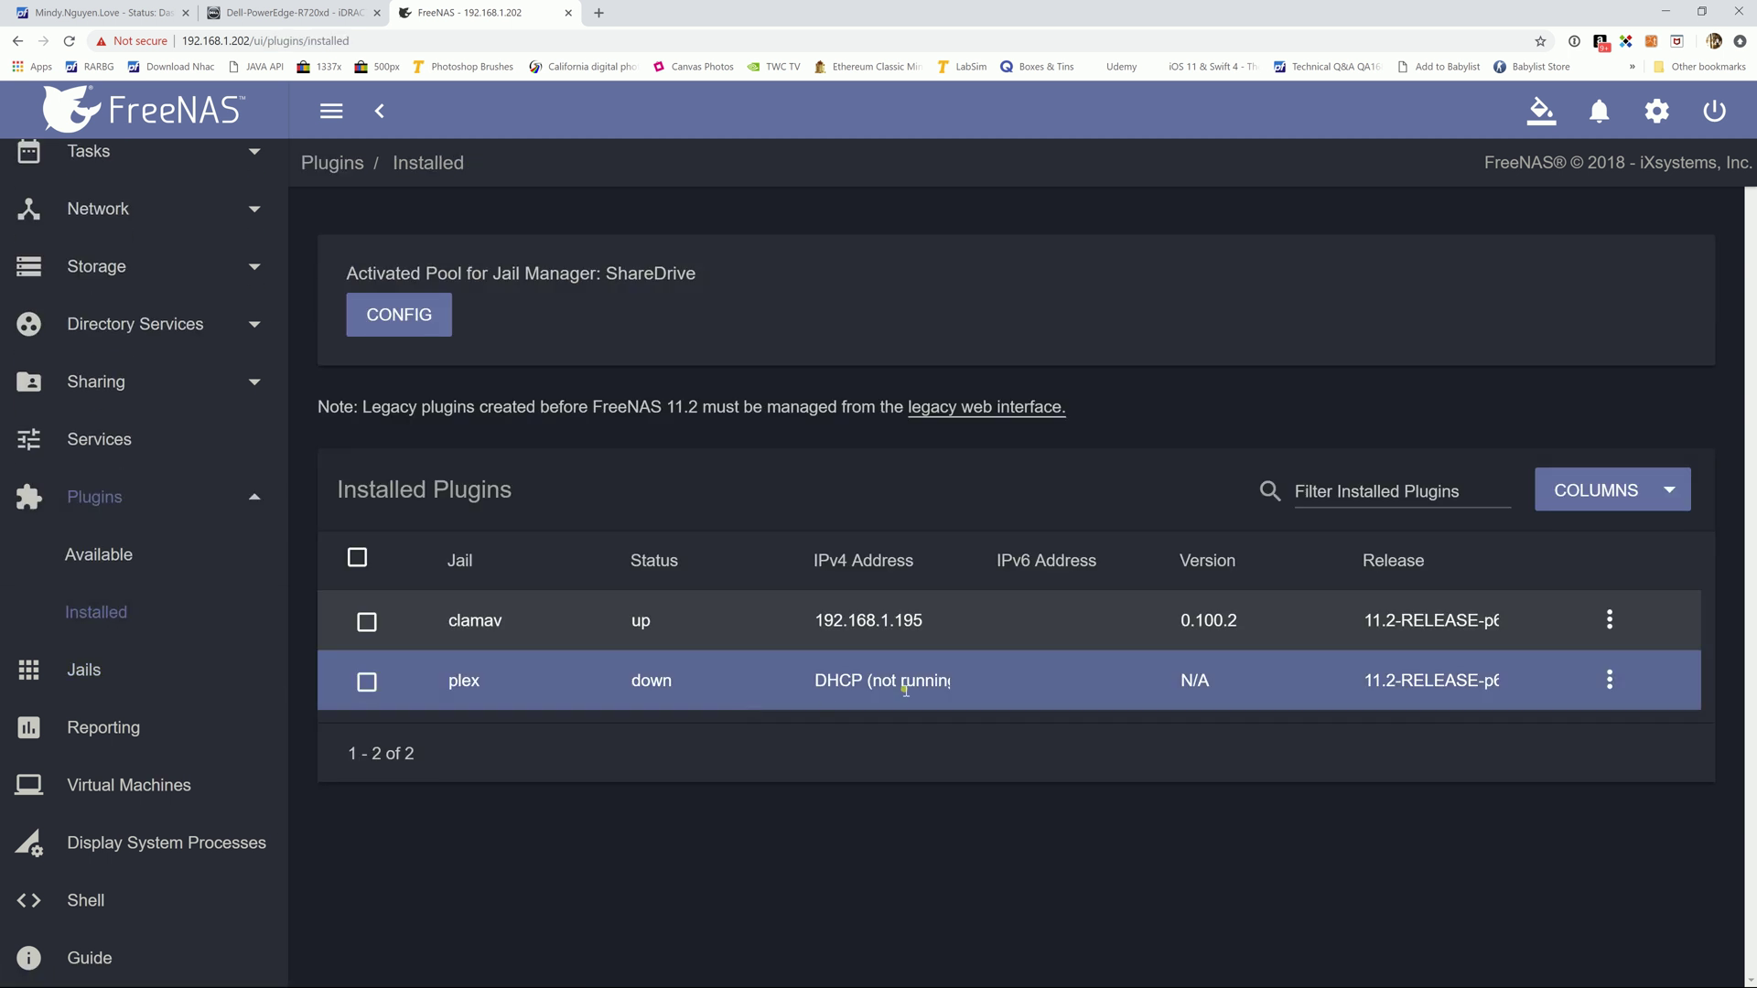
click(1610, 680)
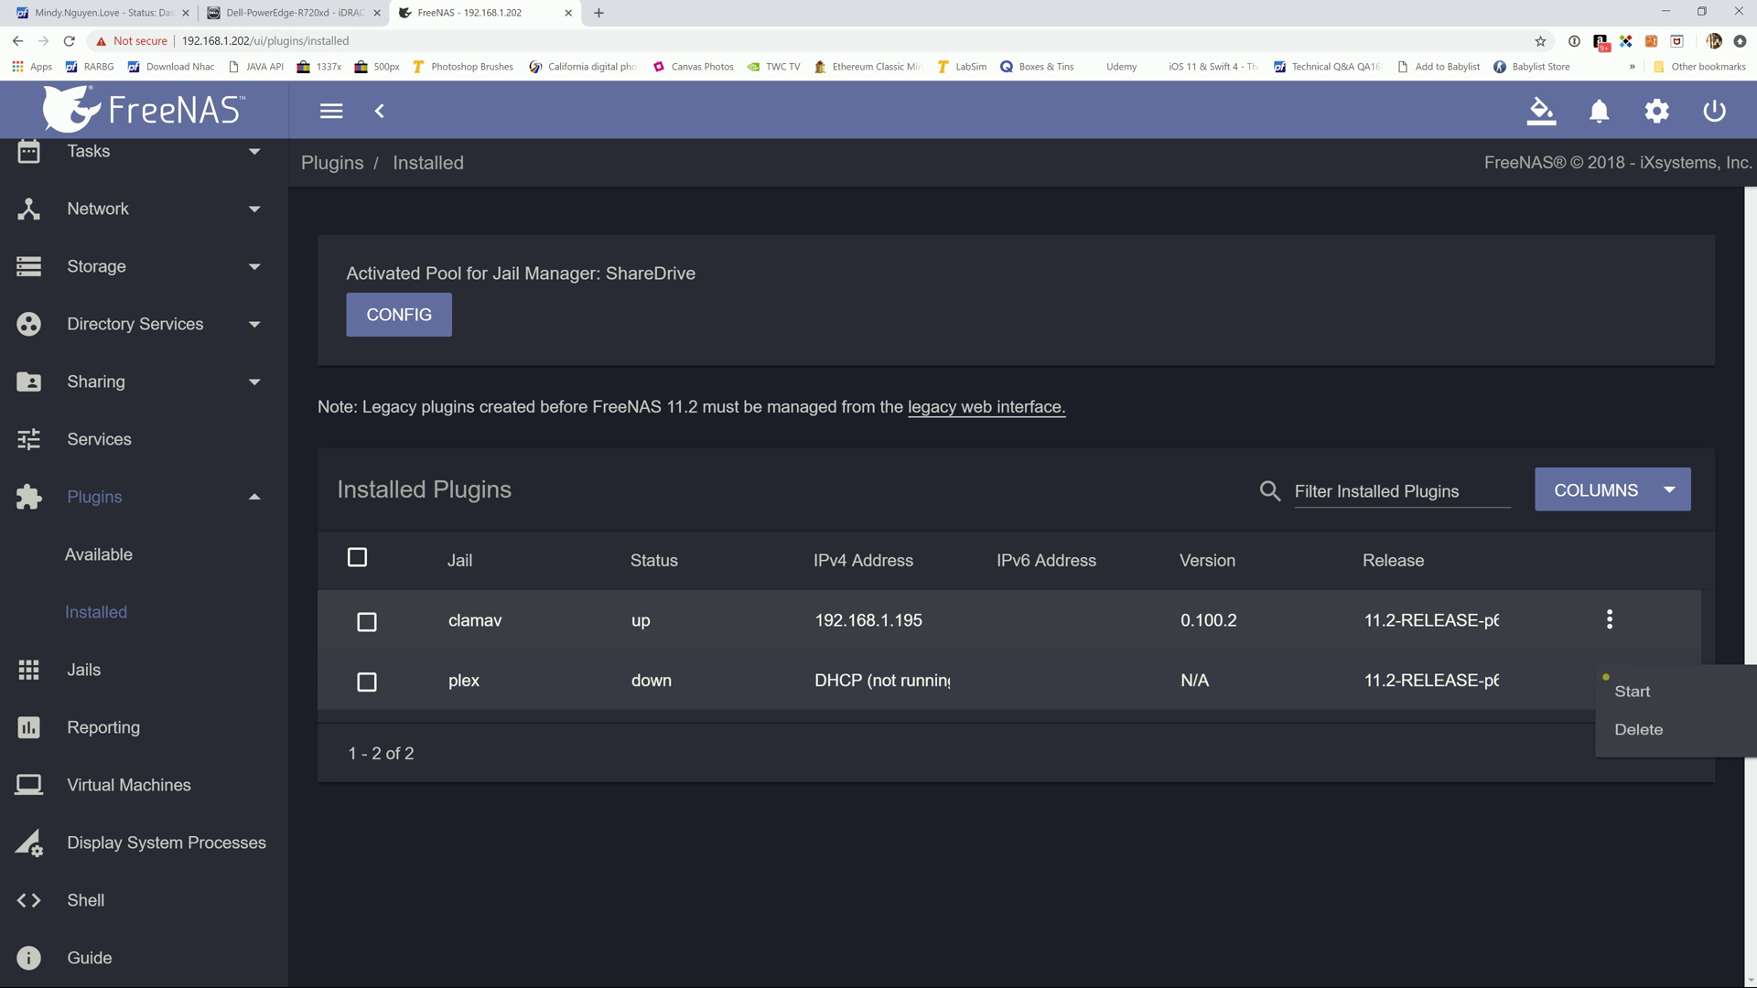
click(1632, 697)
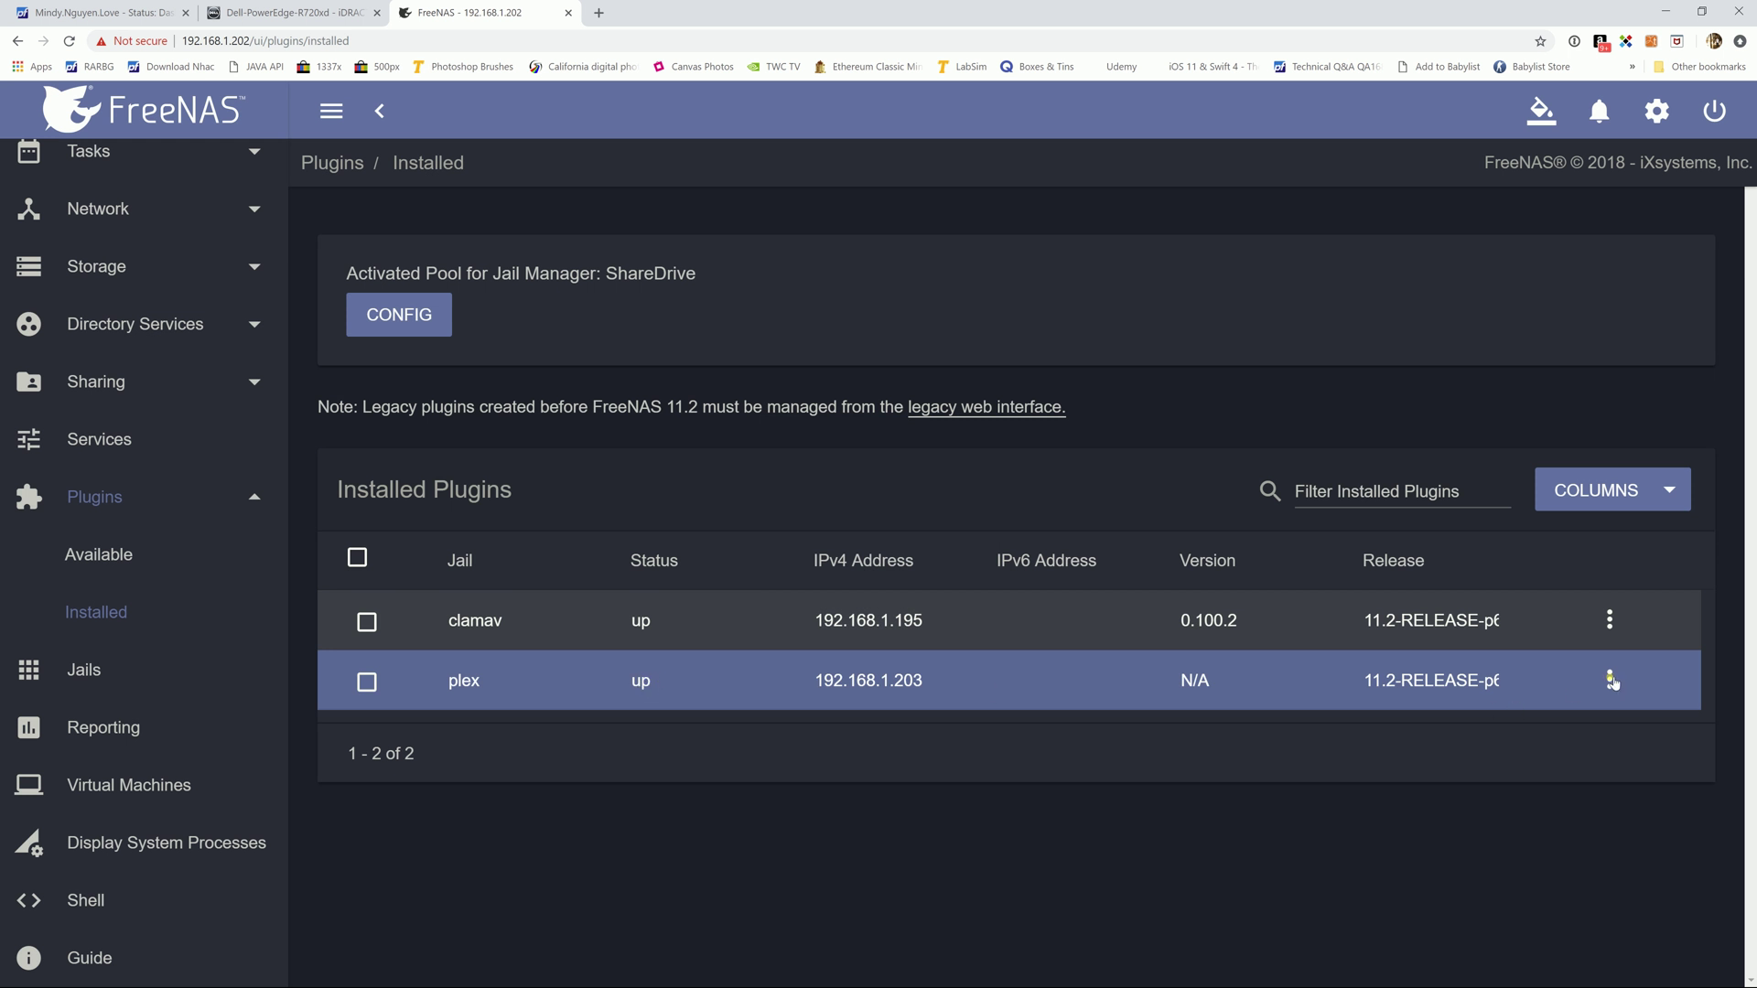
click(1611, 680)
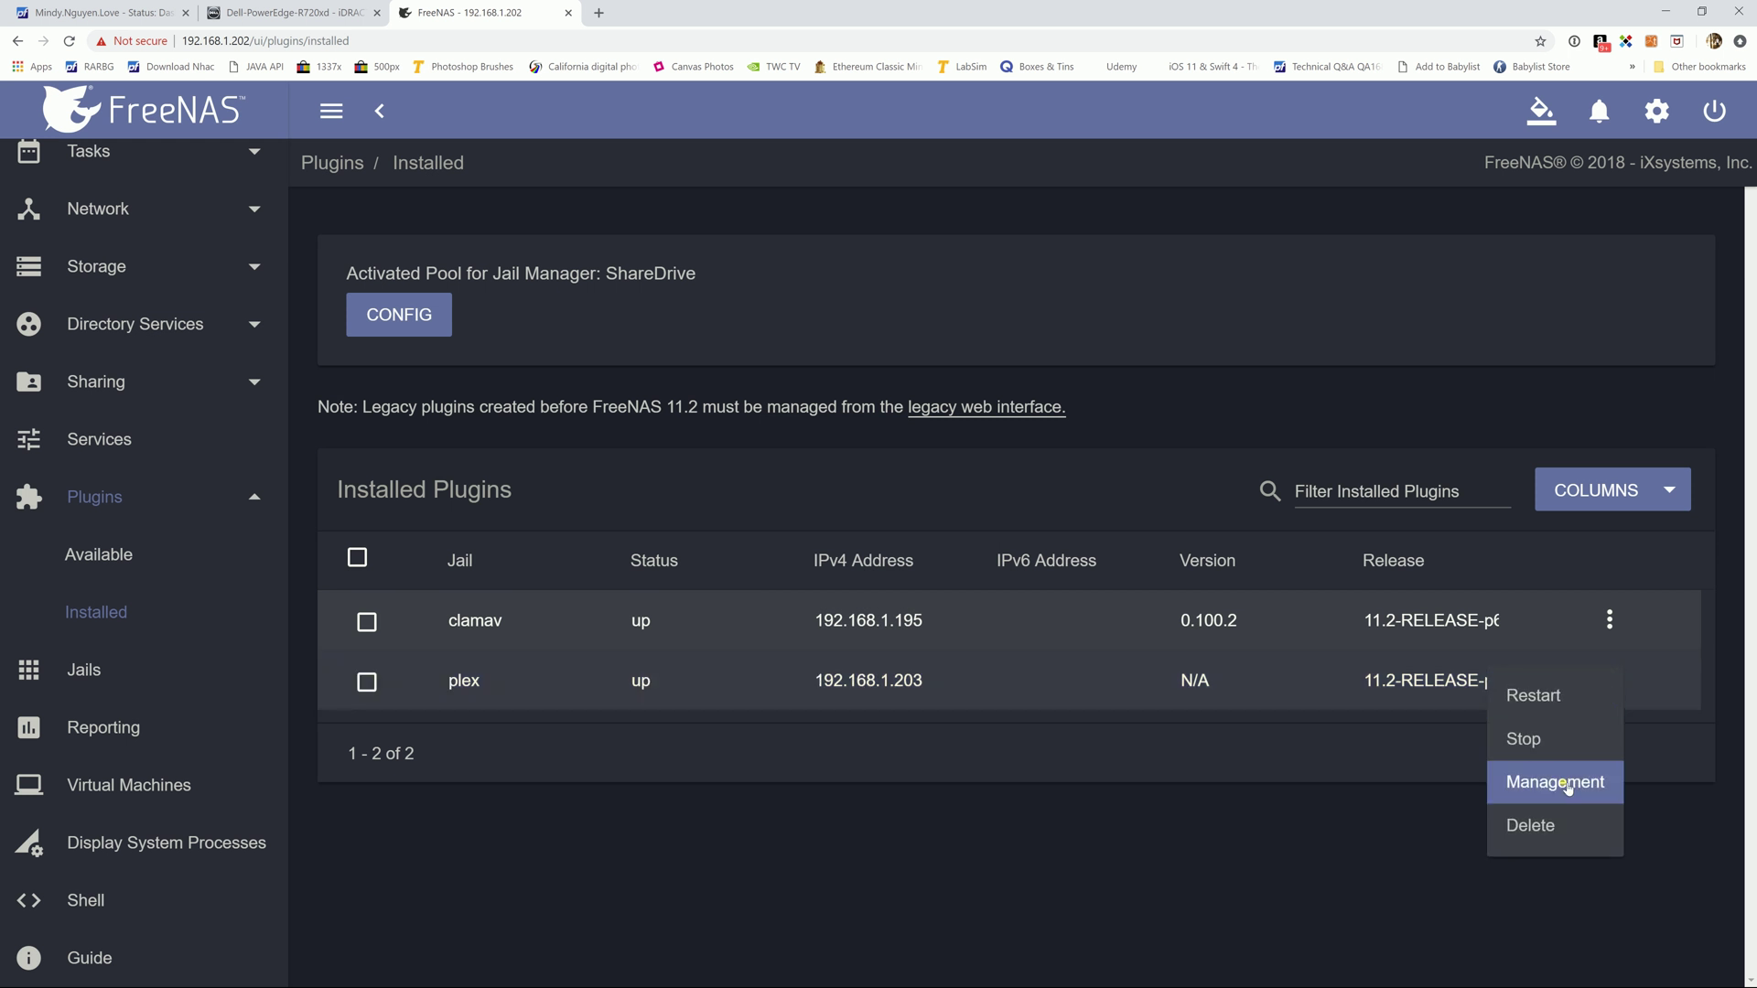
click(1554, 784)
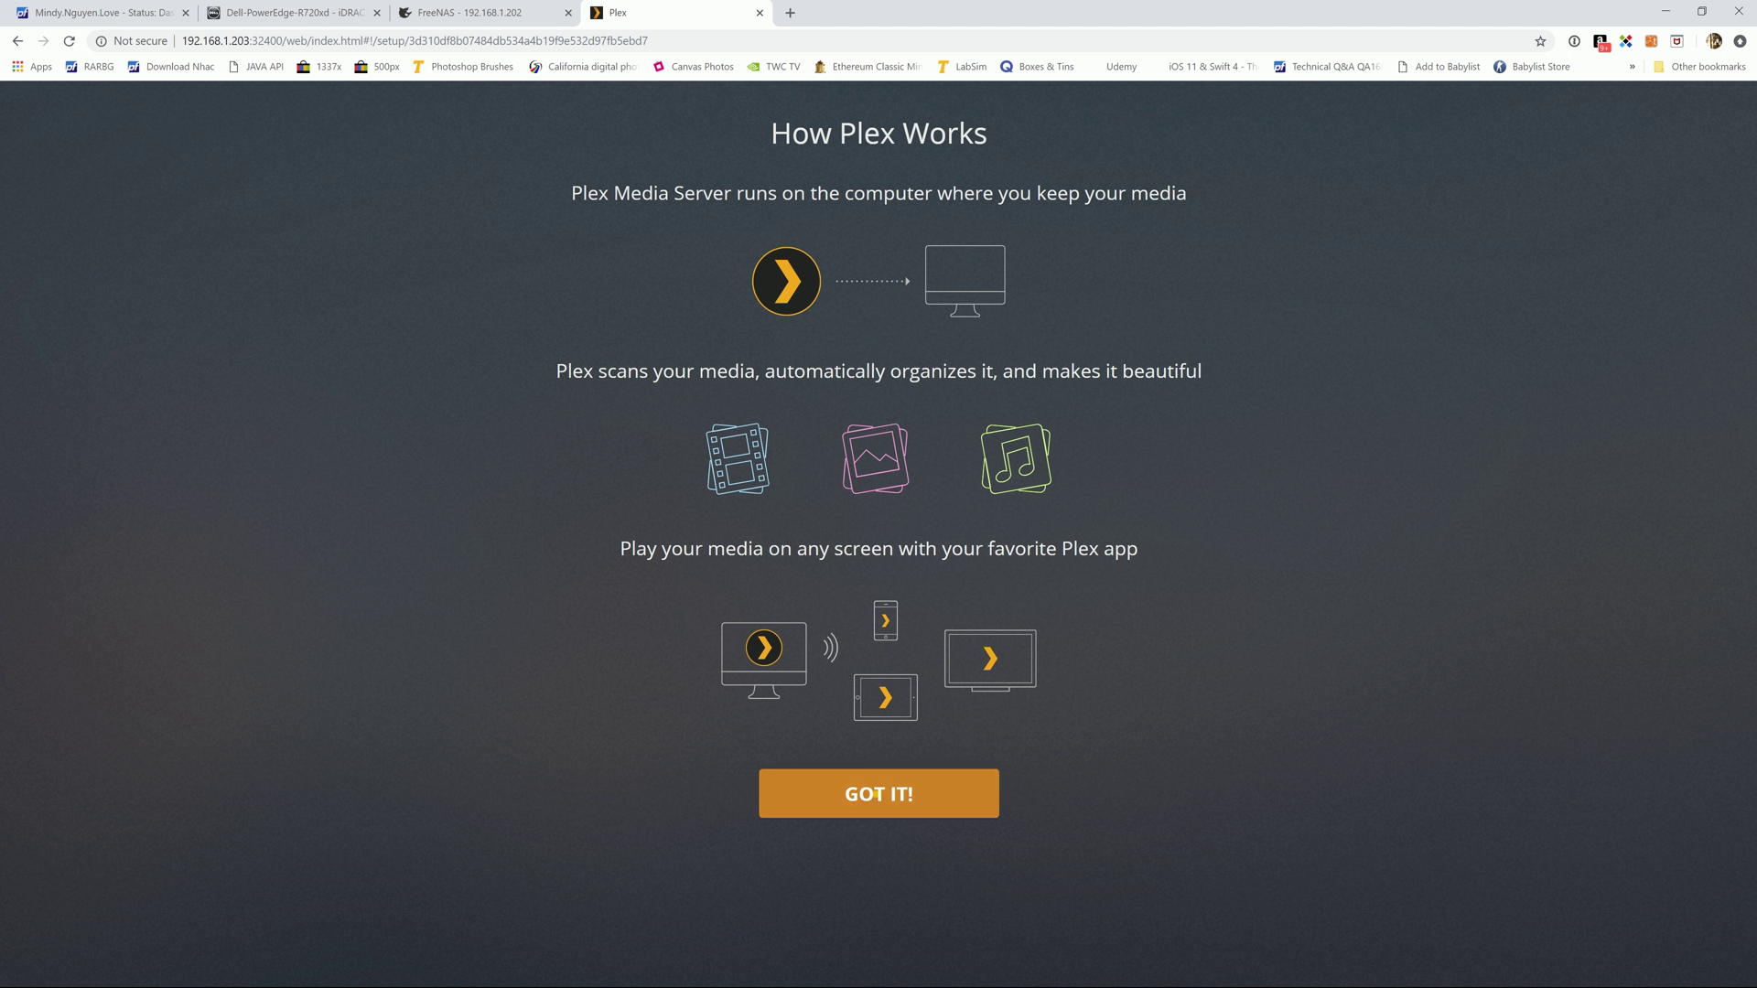
click(874, 794)
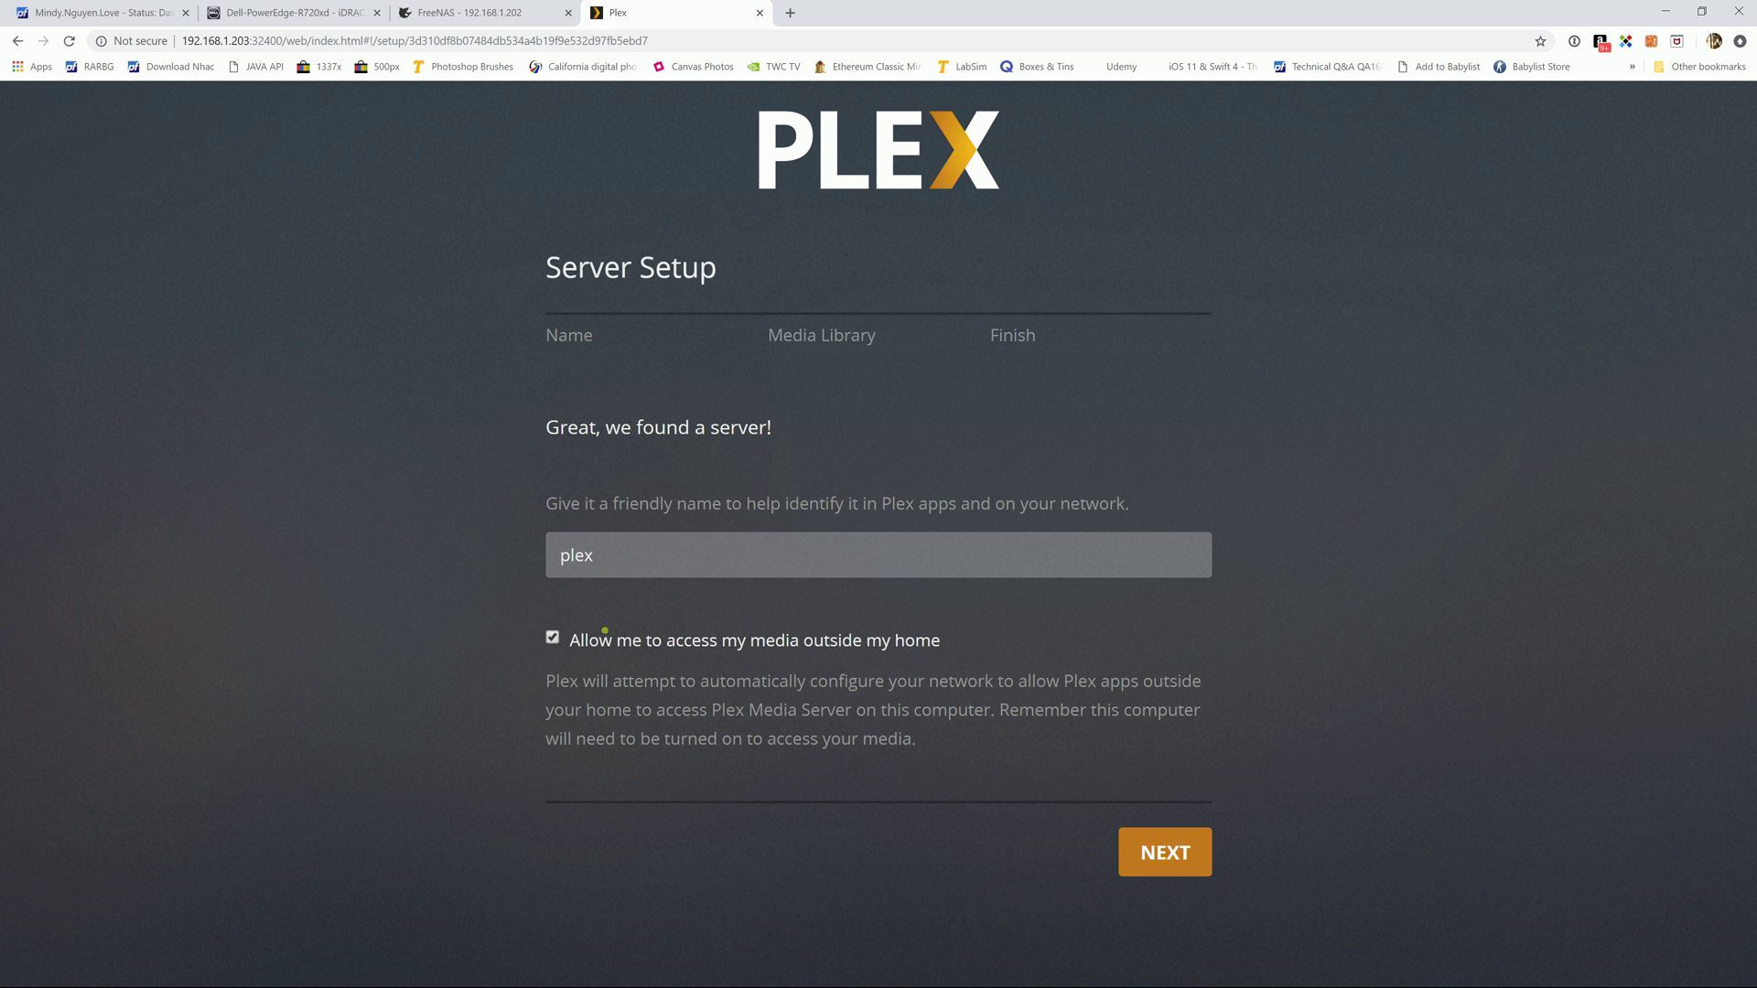
- Keep the server name 'plex' with outside-home media access allowed, and proceed to Media Library
click(609, 564)
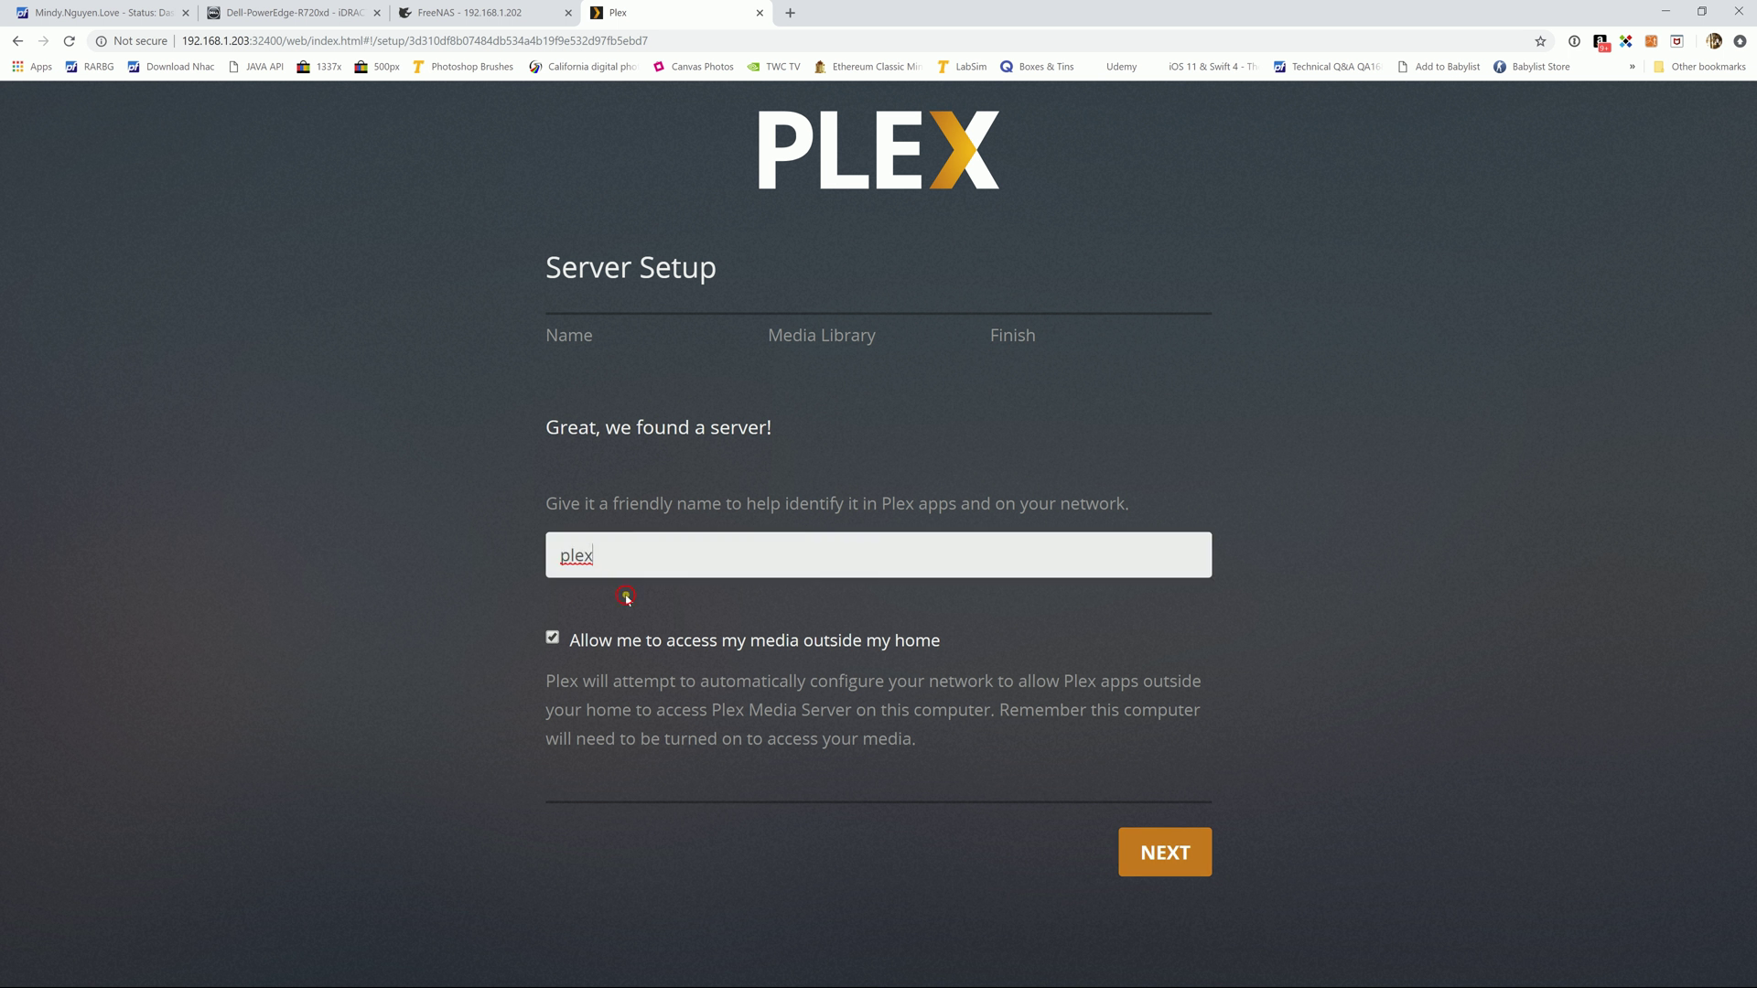
click(626, 597)
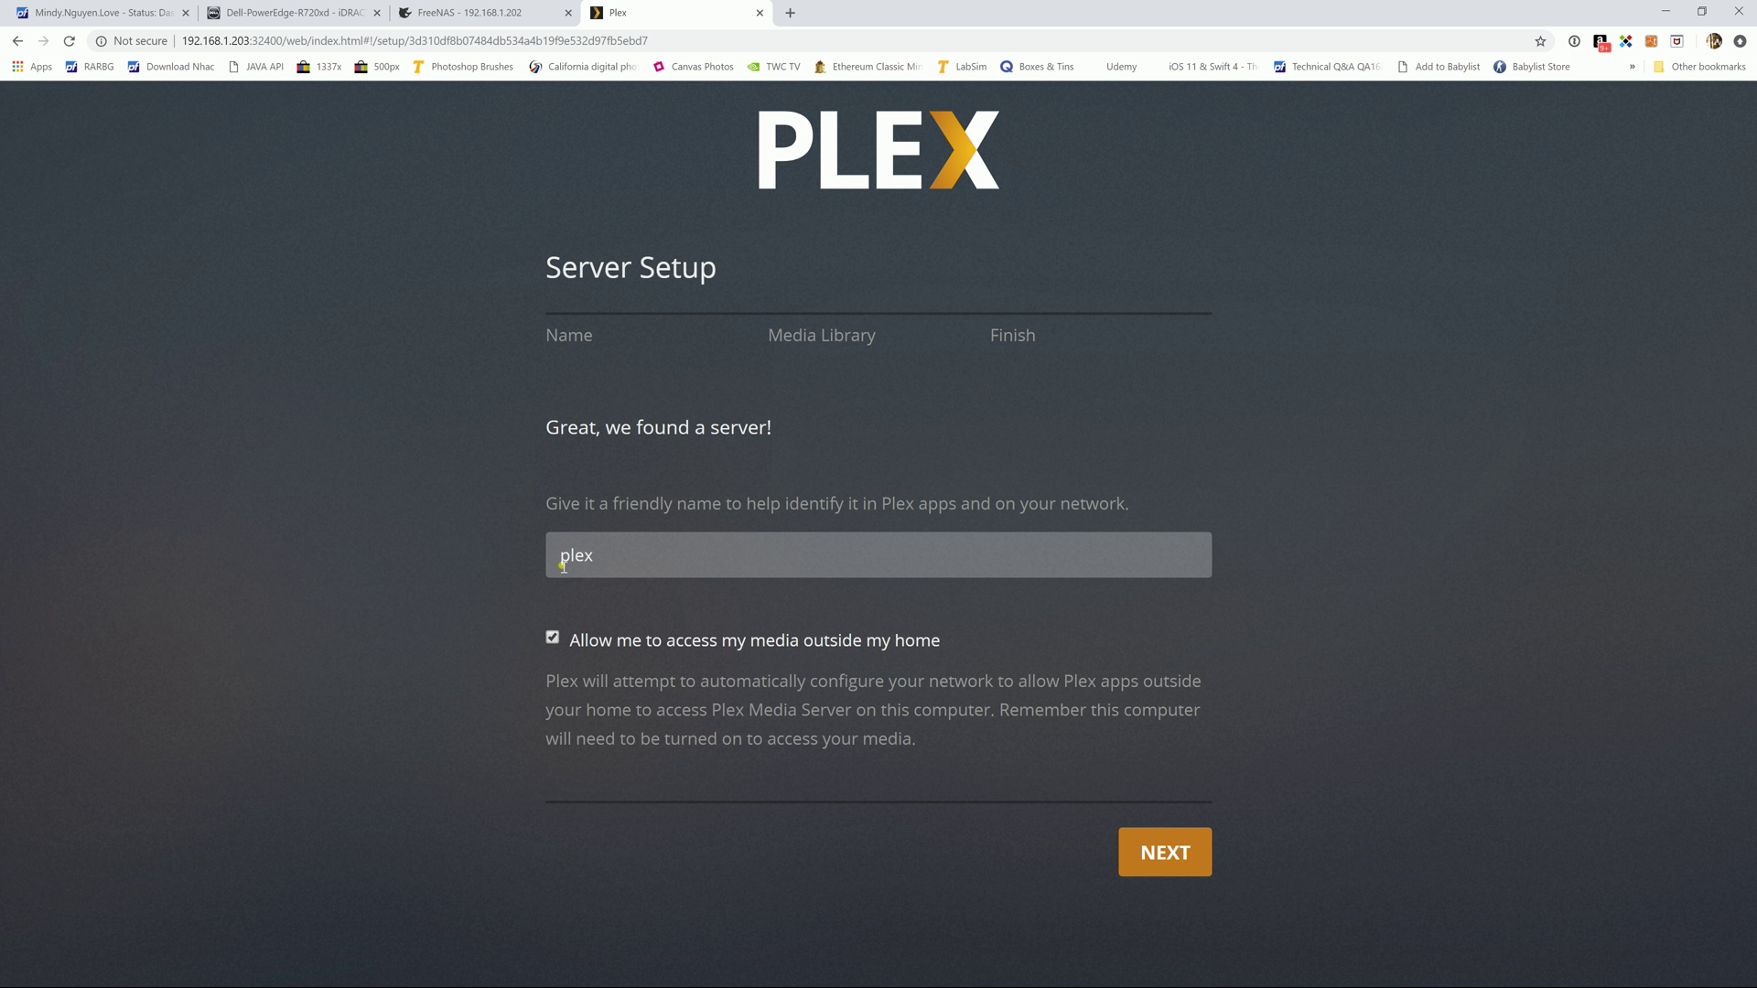
click(1181, 854)
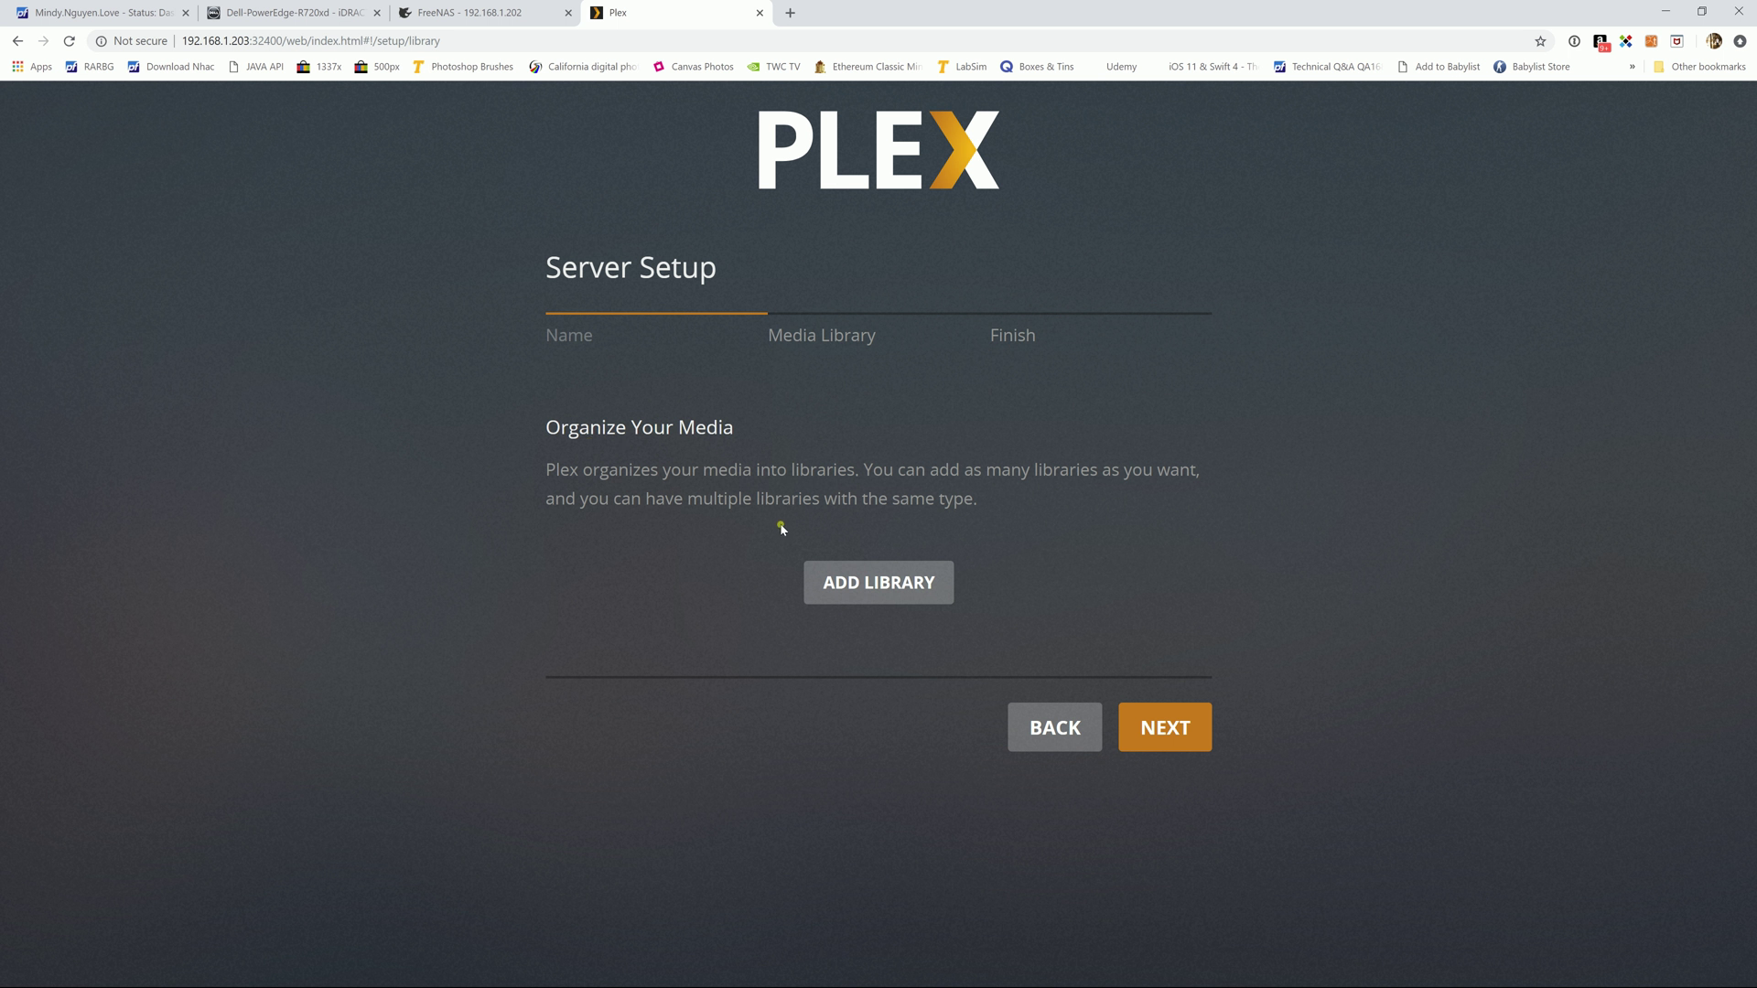
- Start a new library of type Movies
click(884, 584)
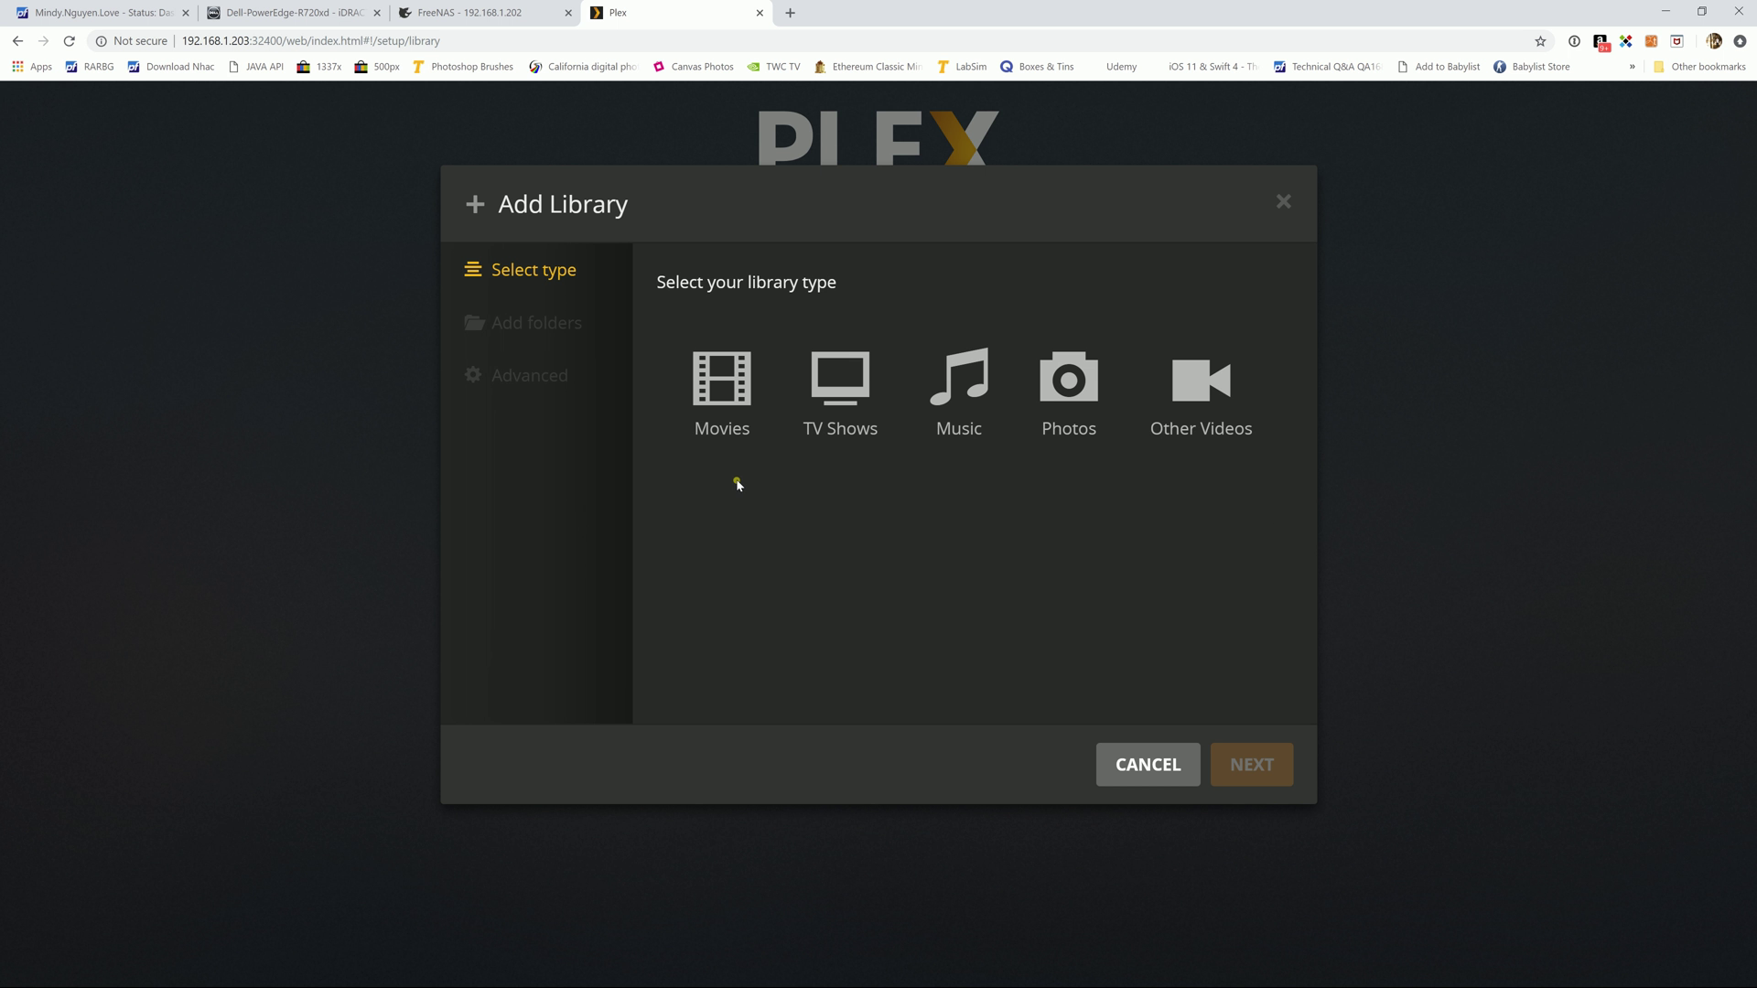
click(722, 394)
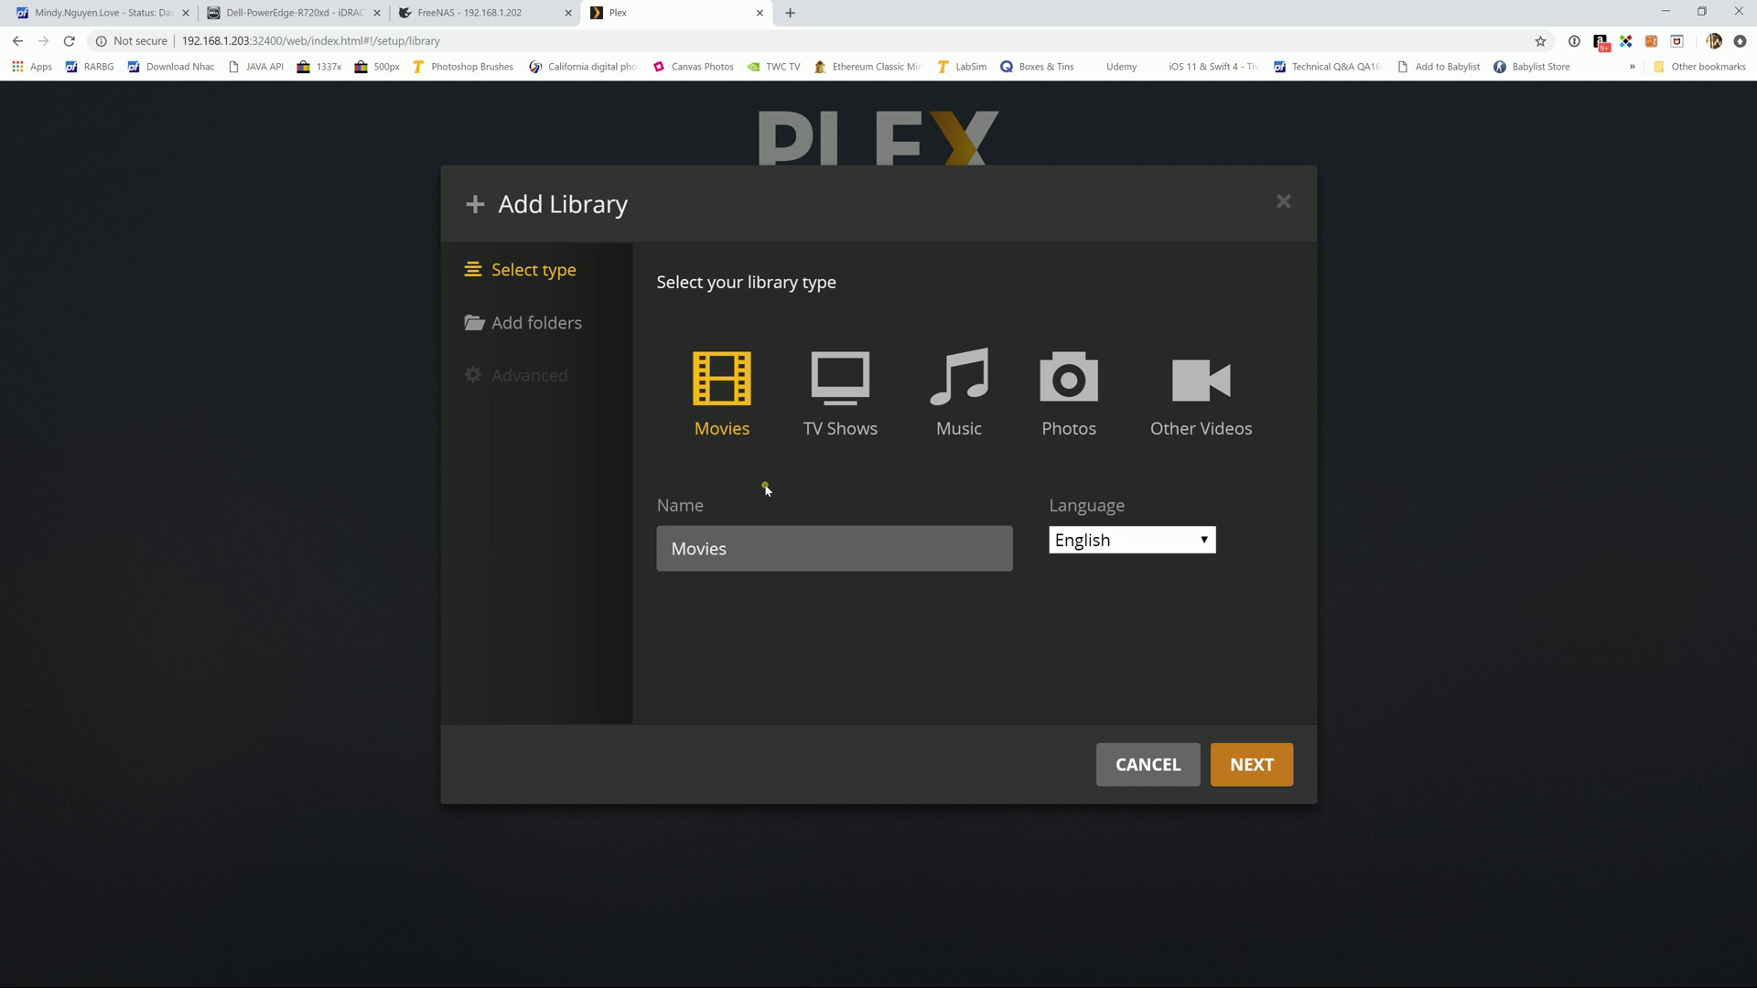
click(1258, 767)
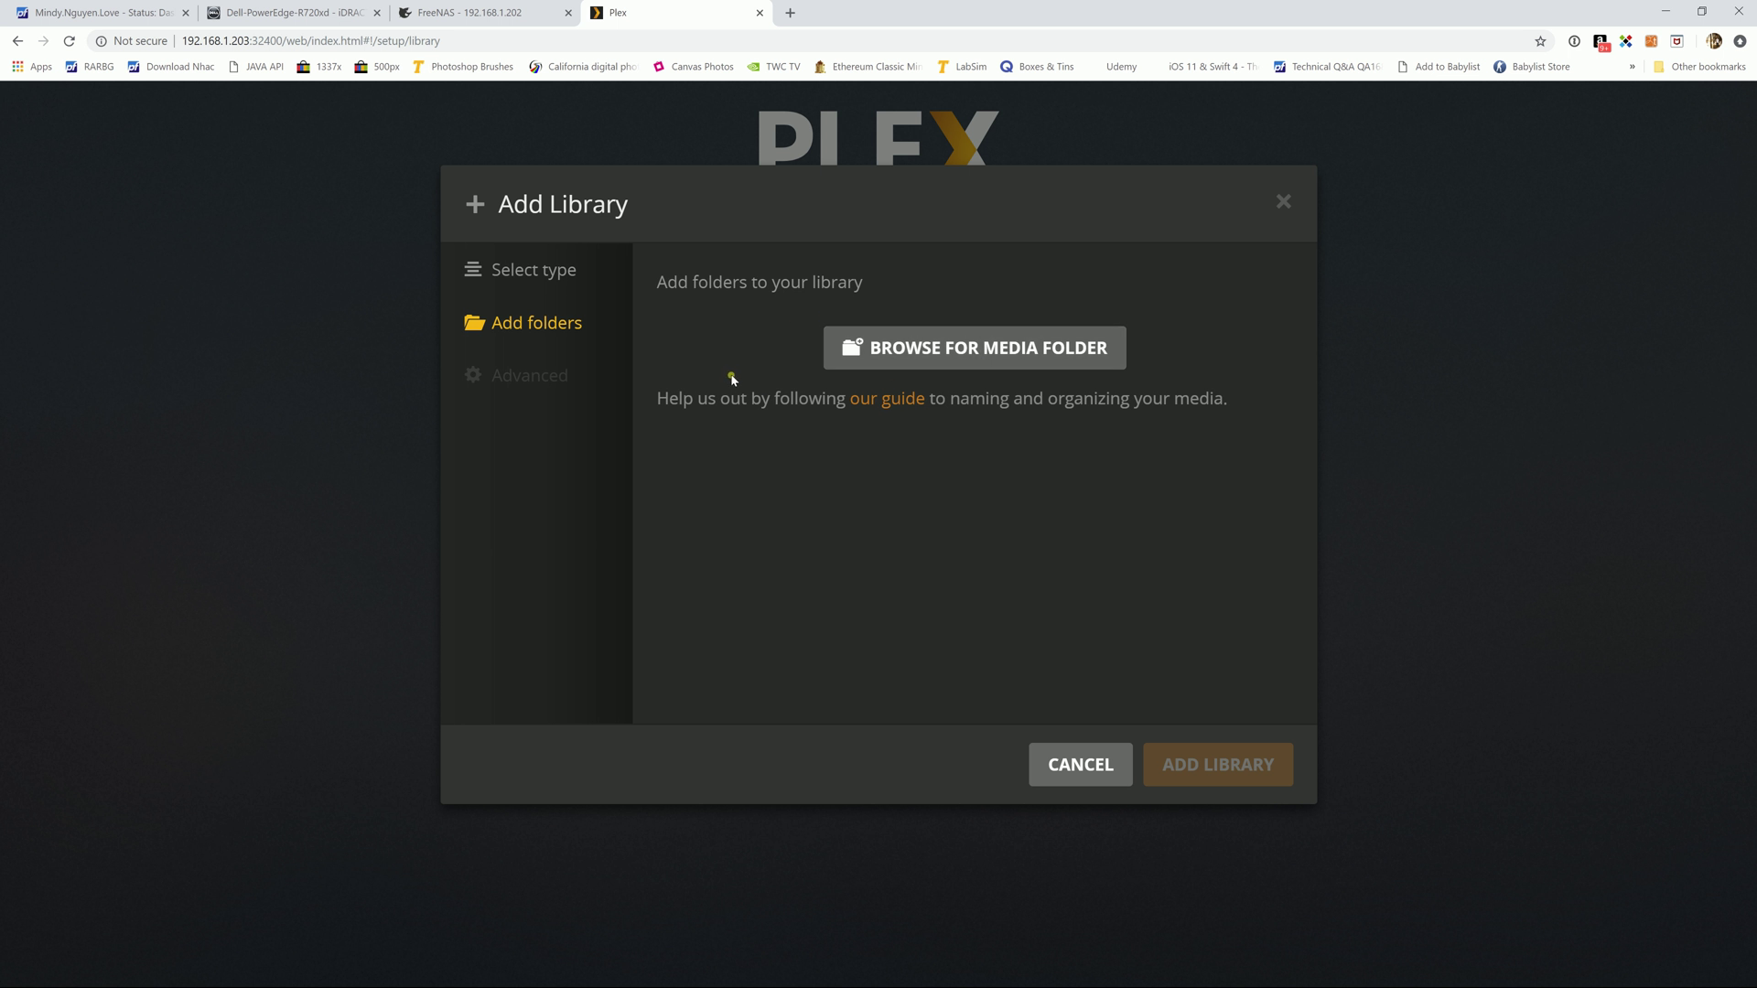
- Add /media/Movies as the library's folder and show its advanced settings
click(1010, 355)
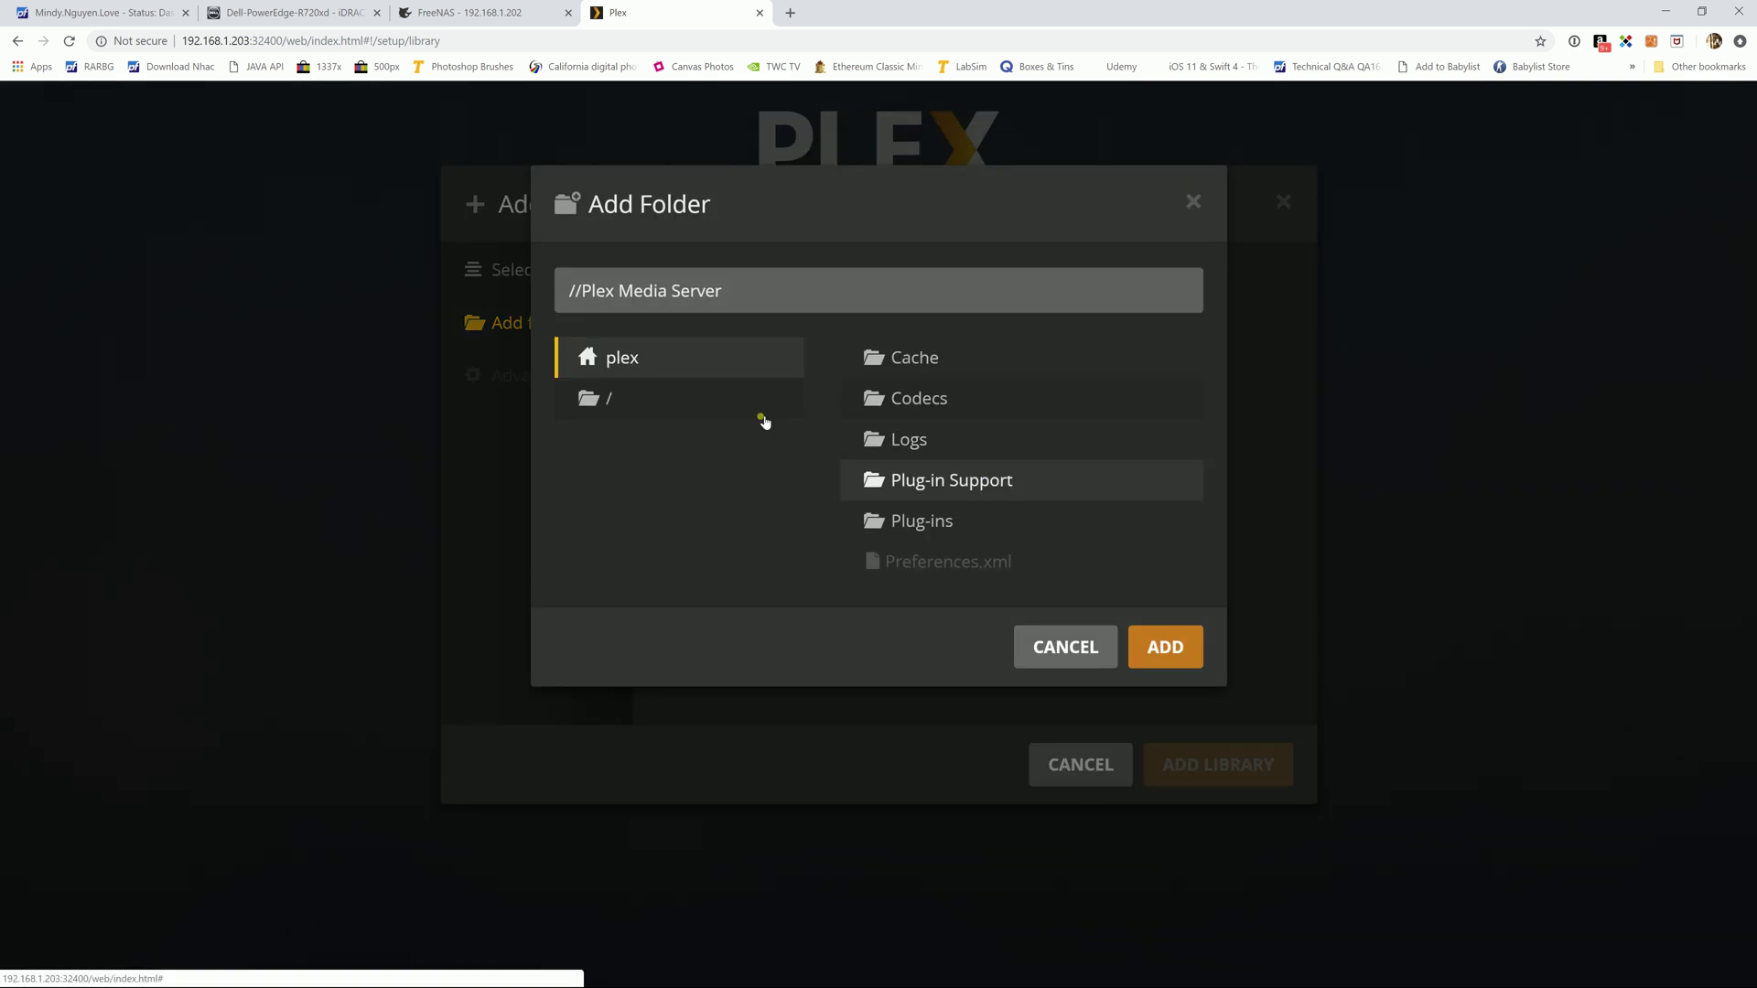
click(594, 403)
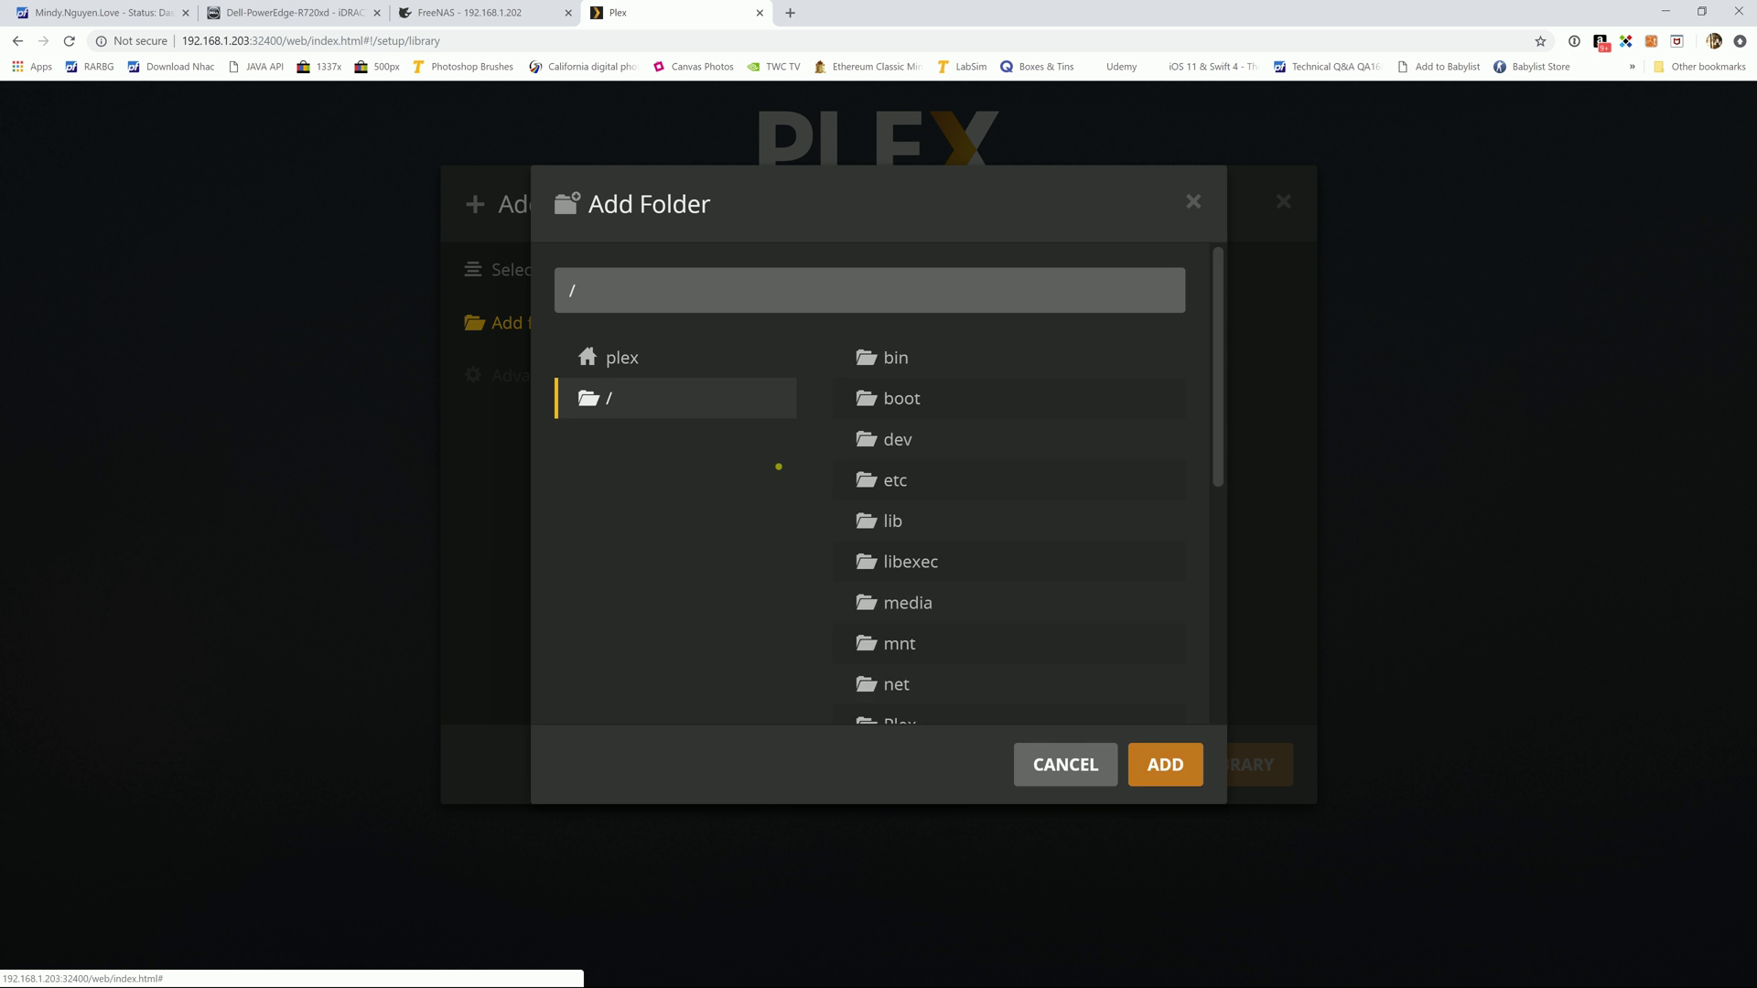
click(922, 608)
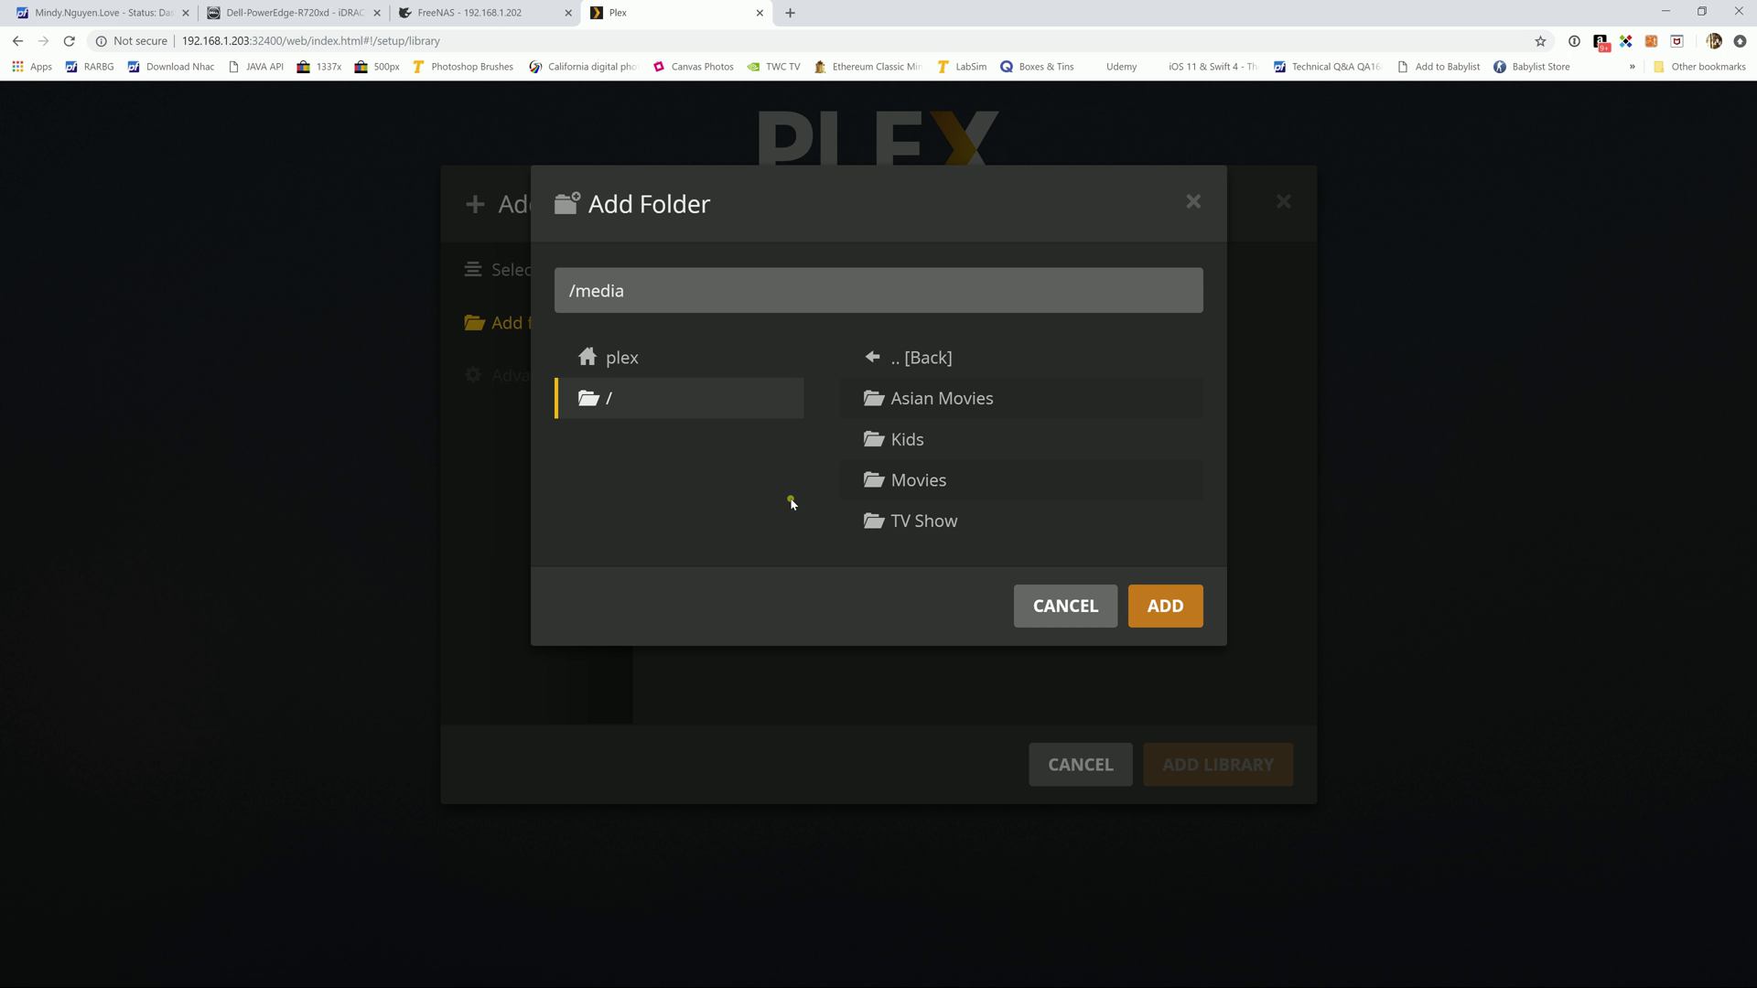
click(948, 495)
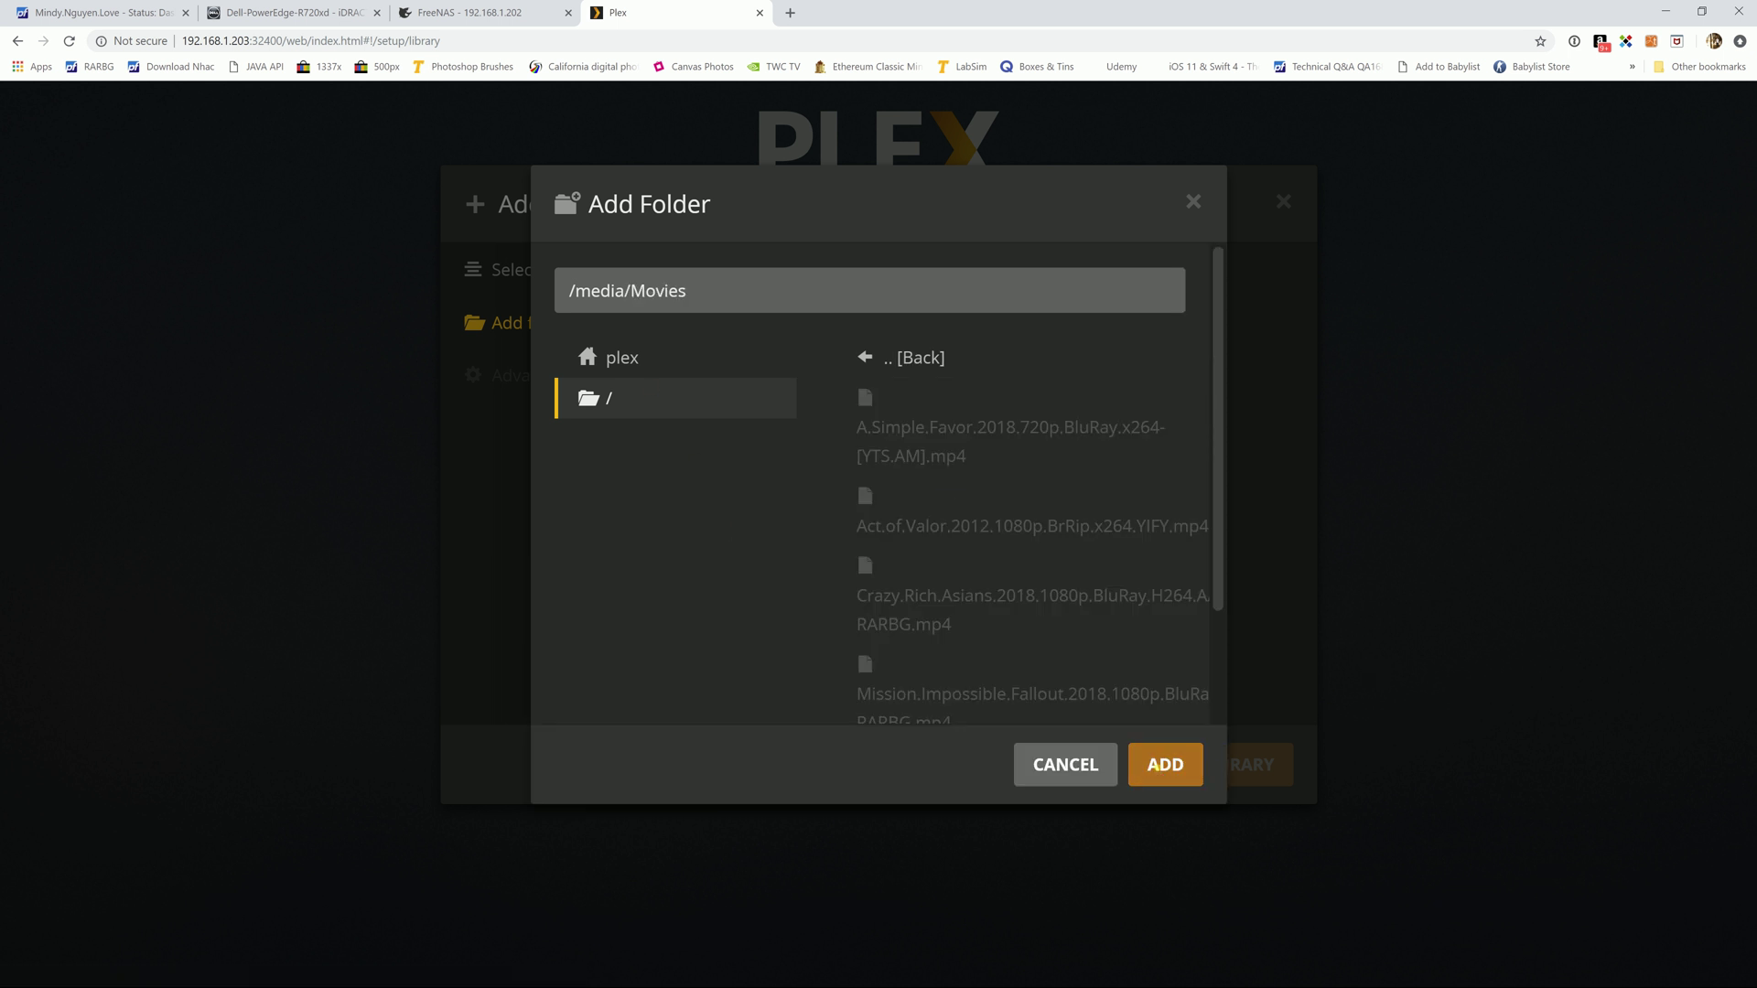
click(1154, 767)
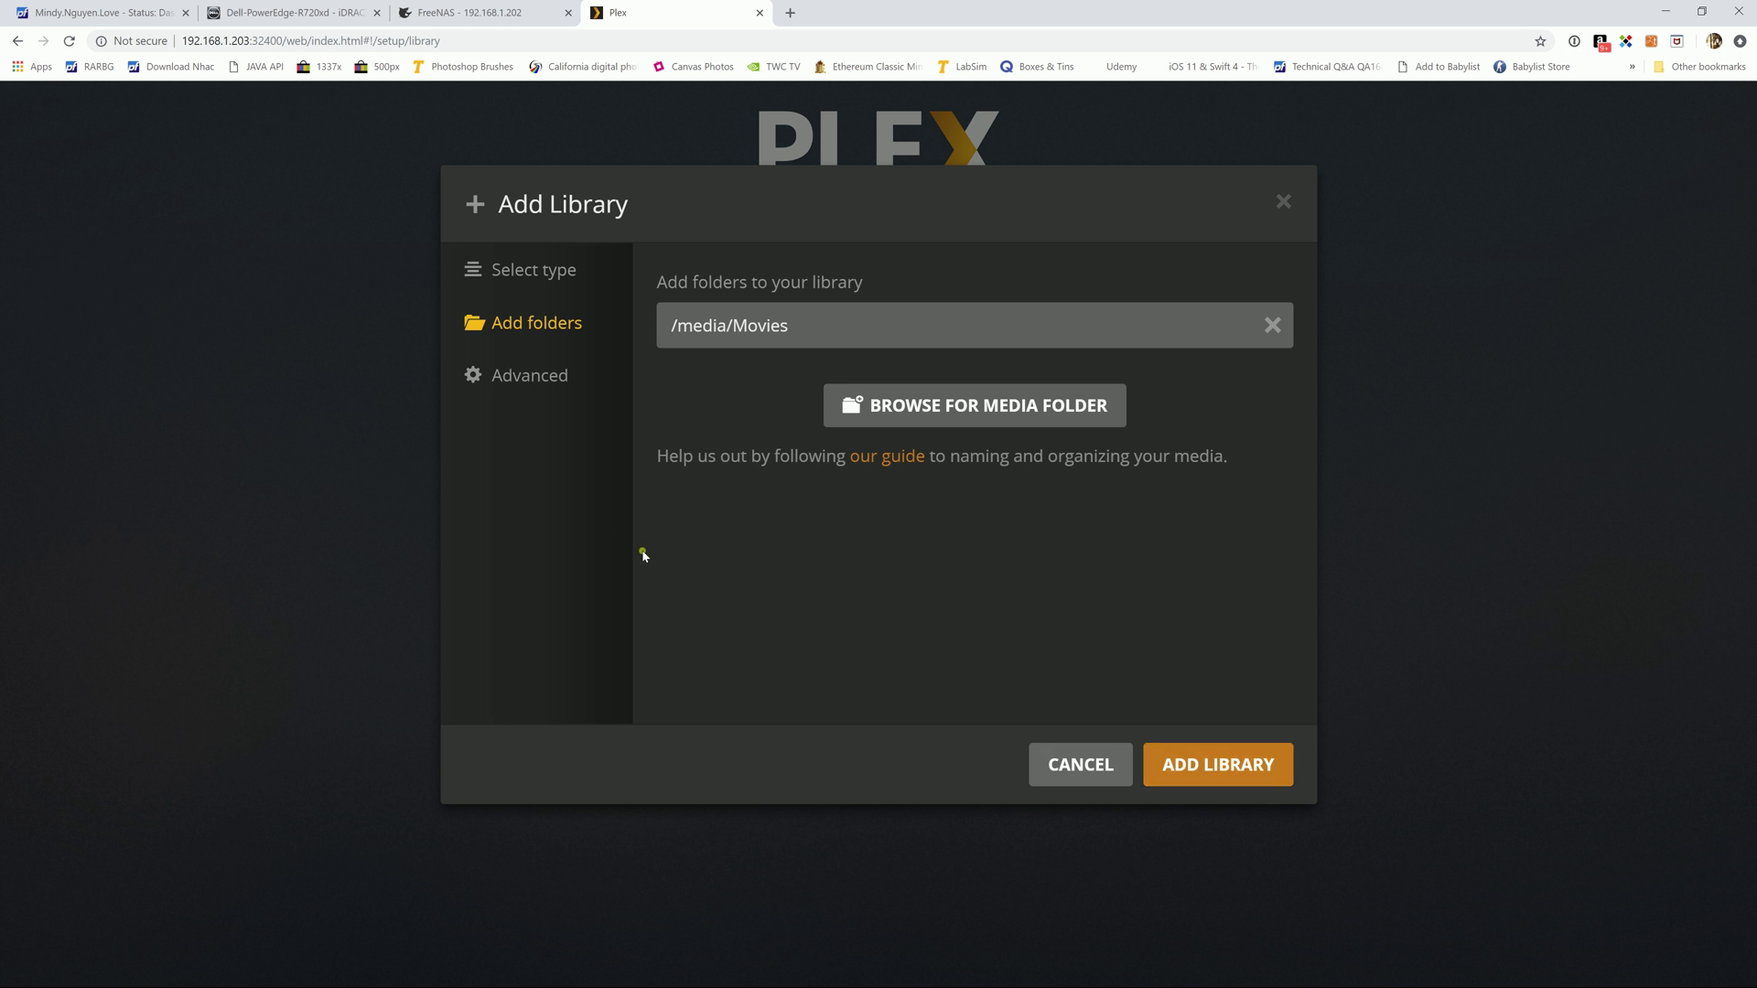
click(517, 381)
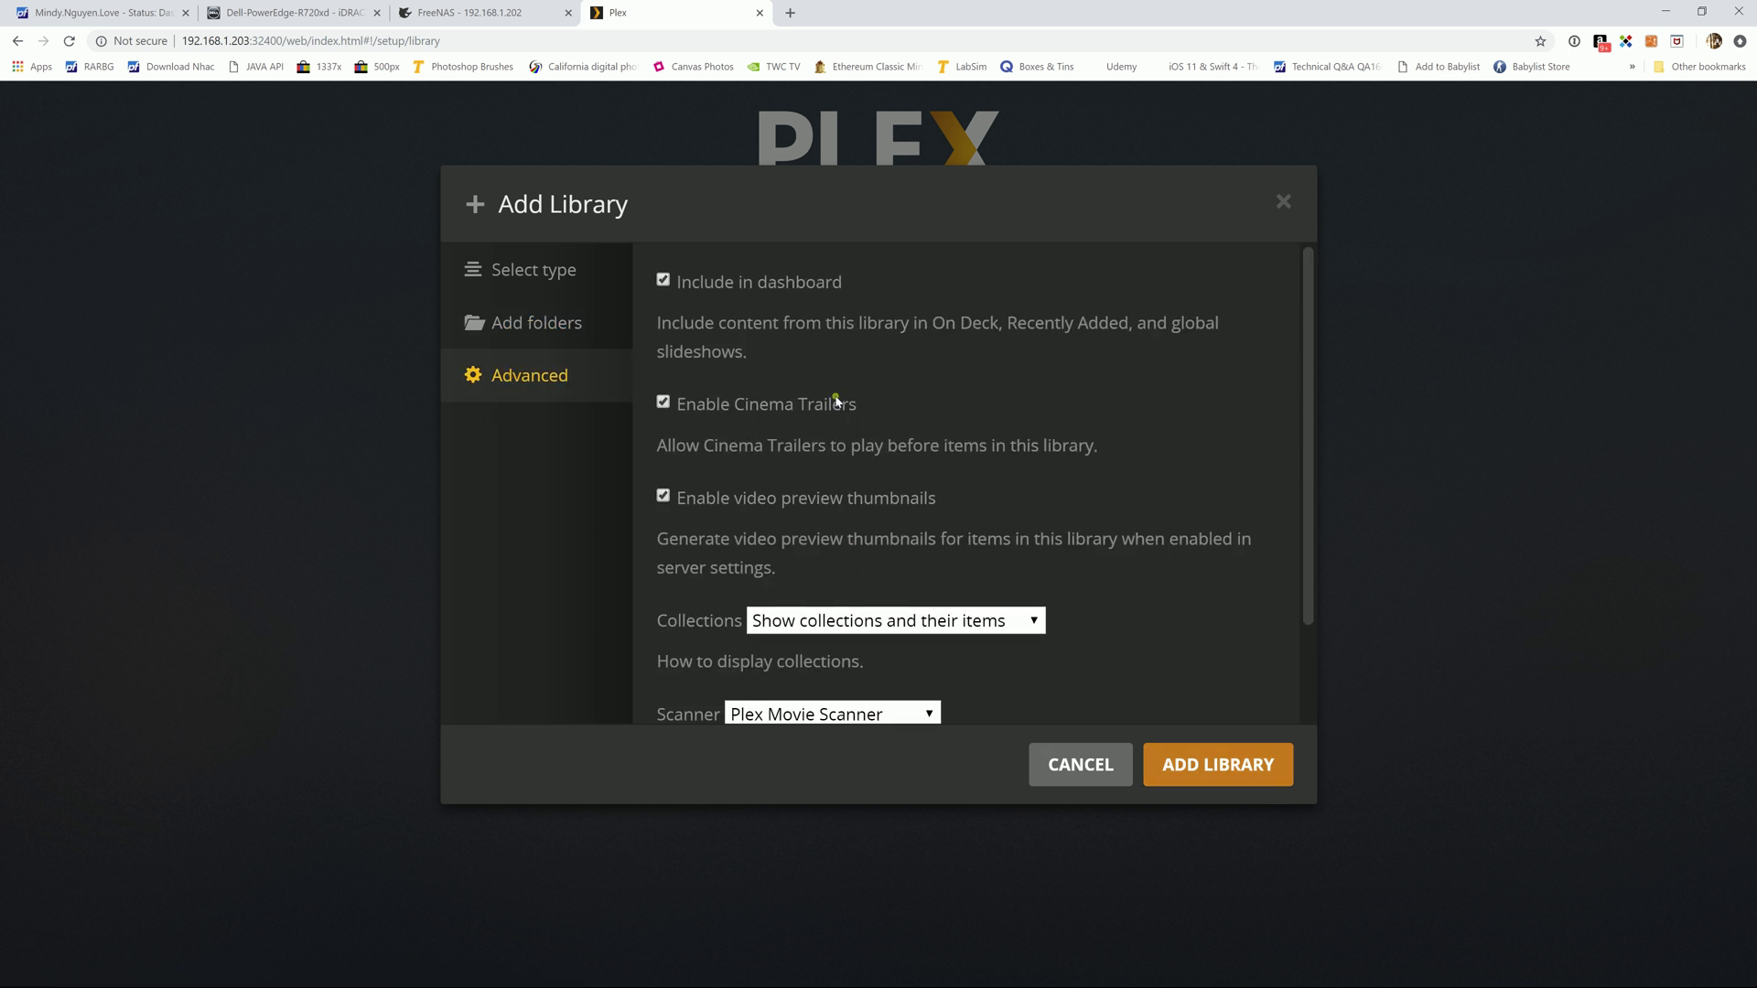
- Keep Plex Movie as the agent and include extras with subtitles in library language
scroll(692, 477, down, 3)
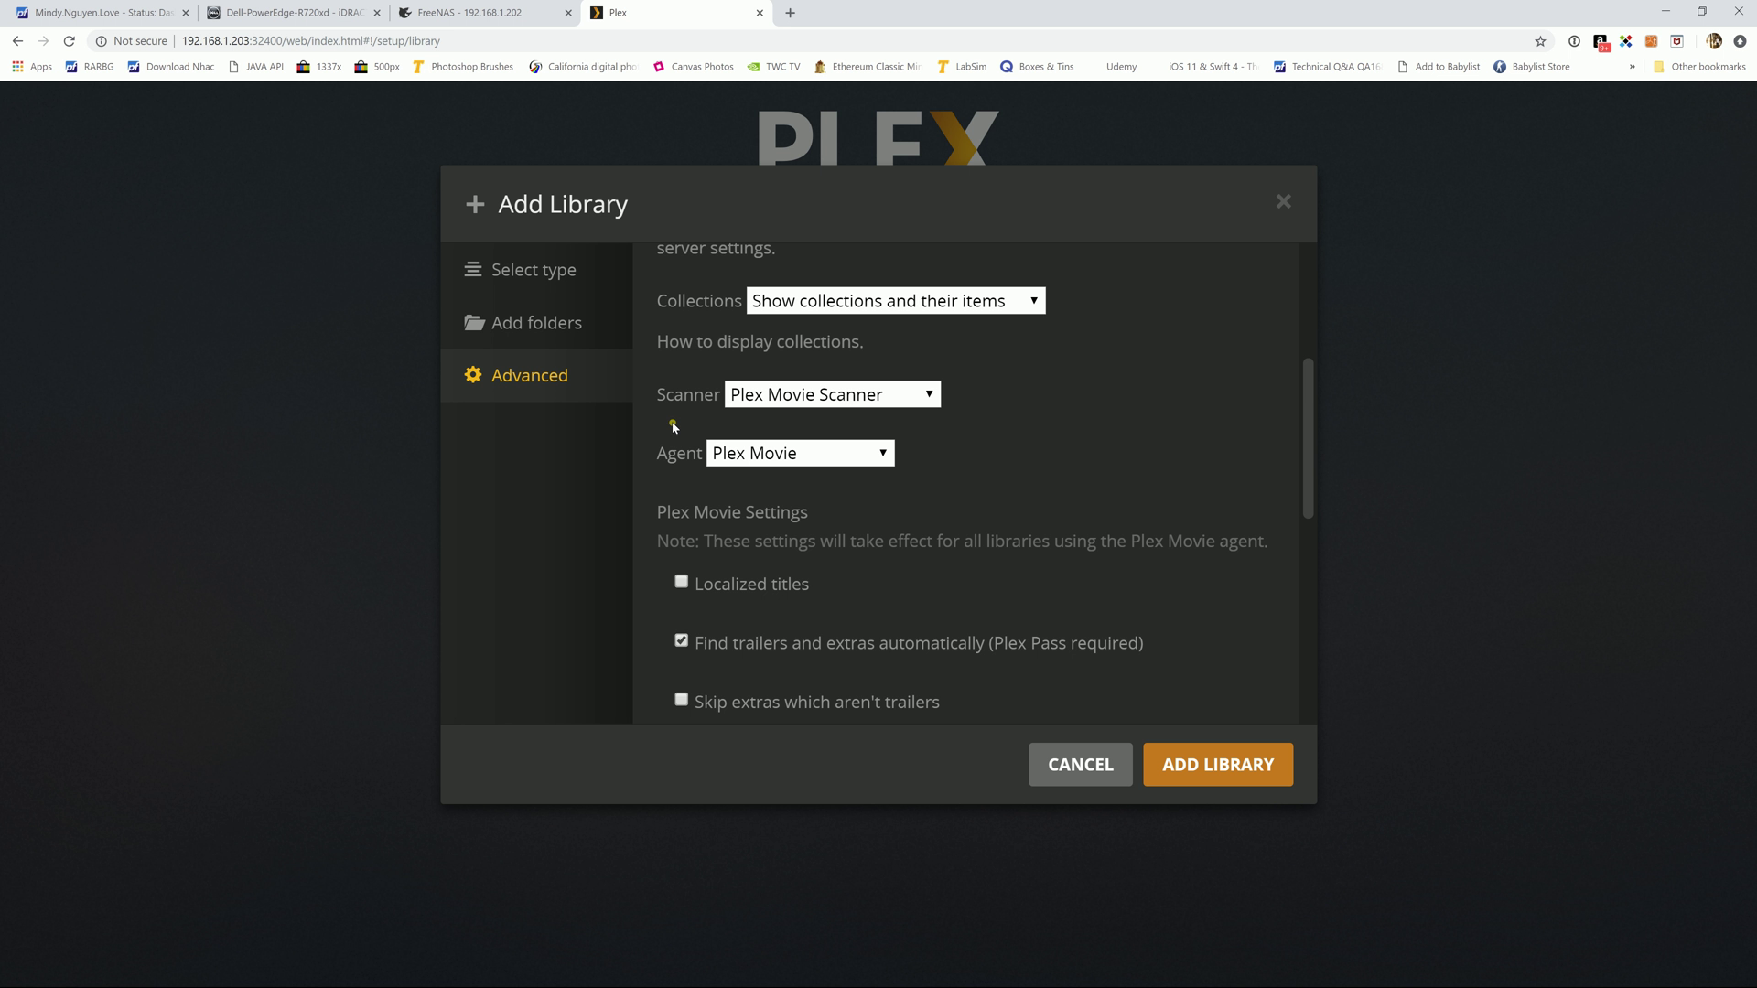
scroll(673, 421, down, 1)
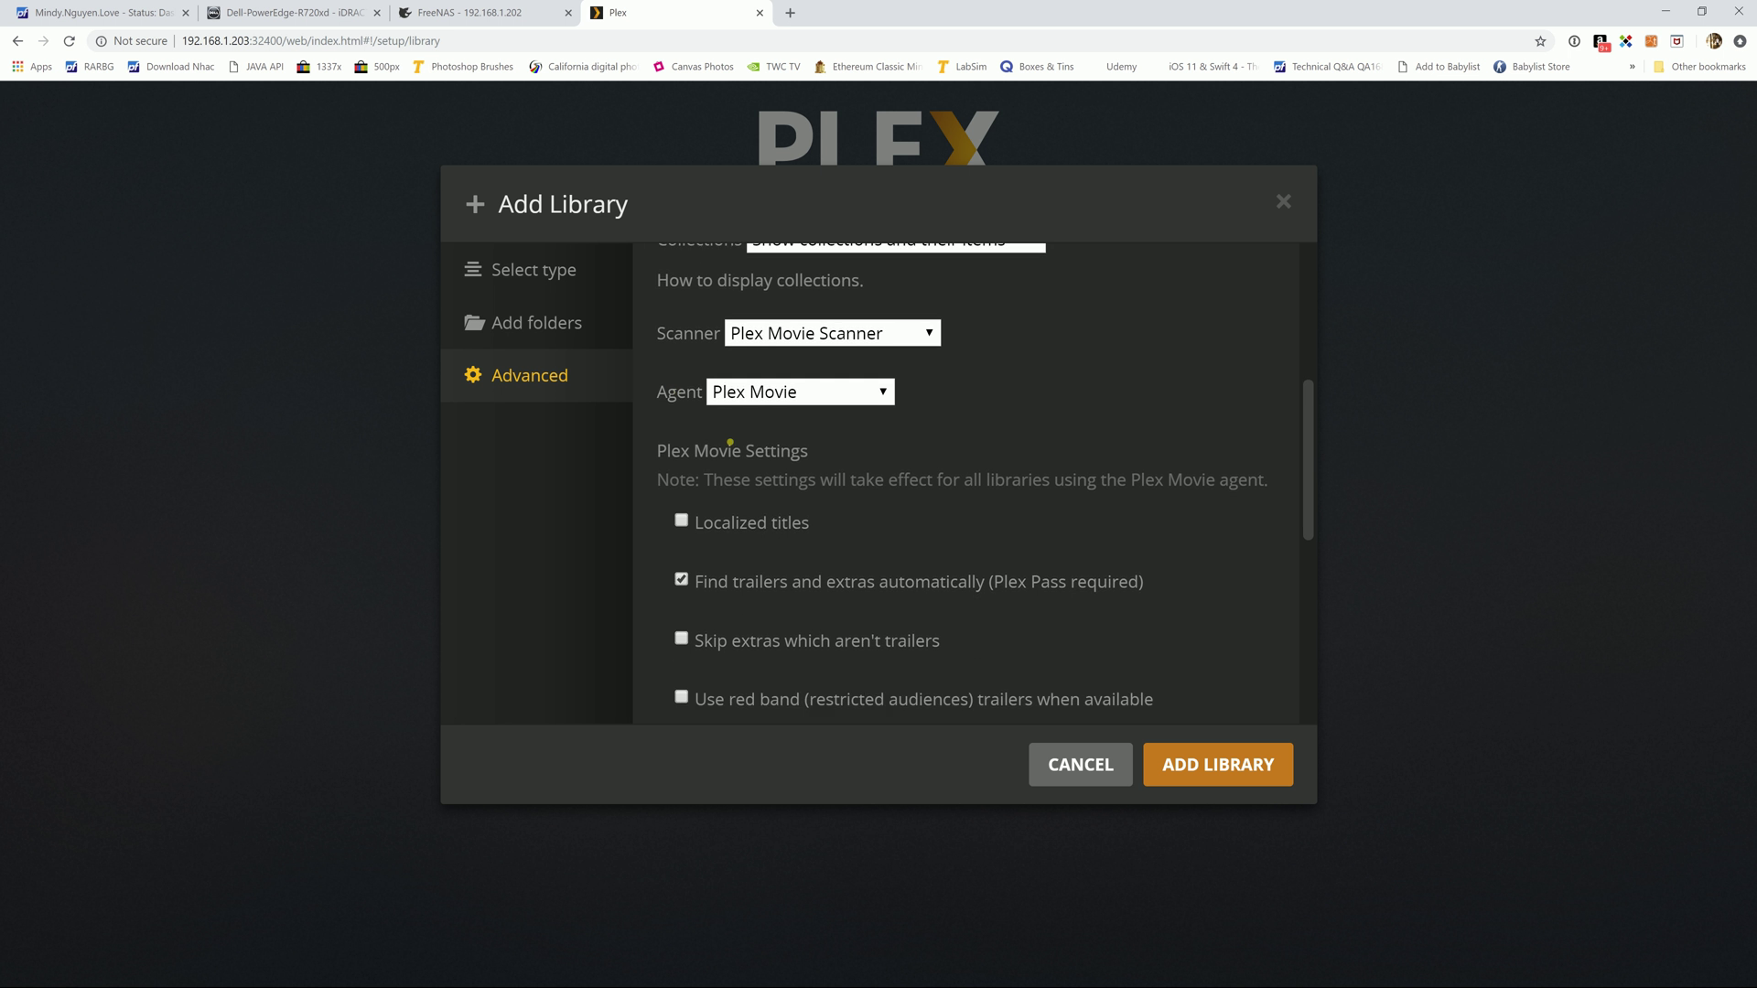
click(808, 376)
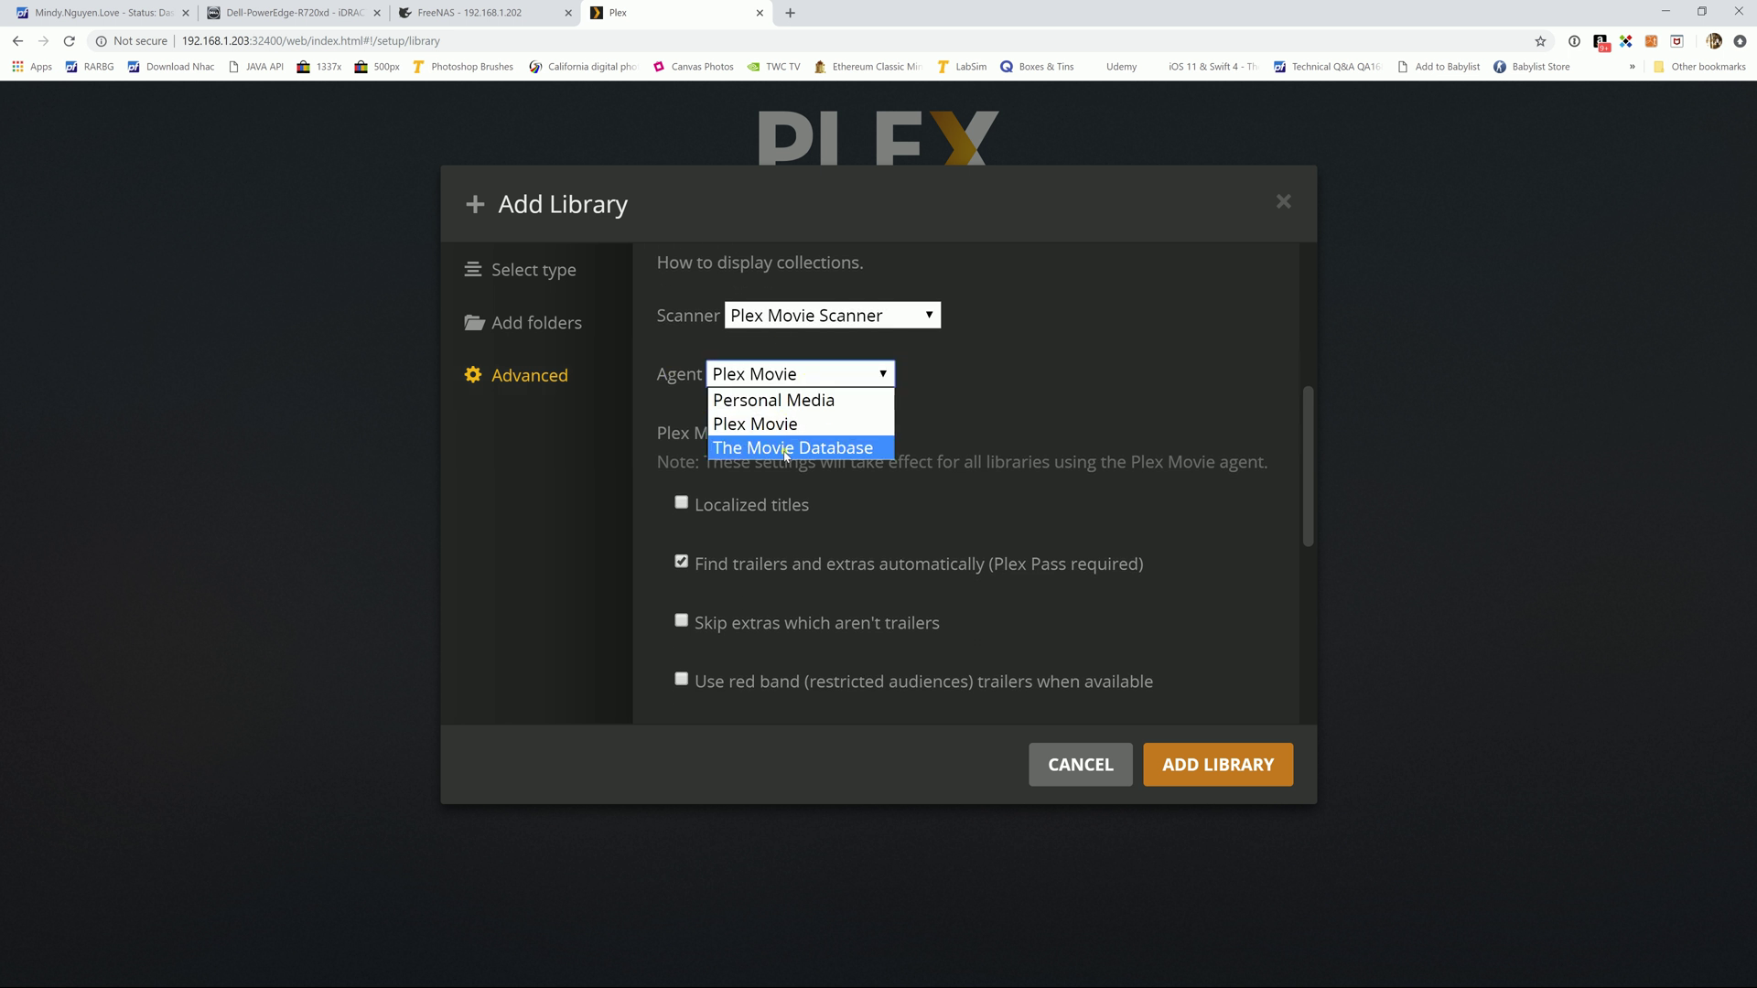
click(1069, 476)
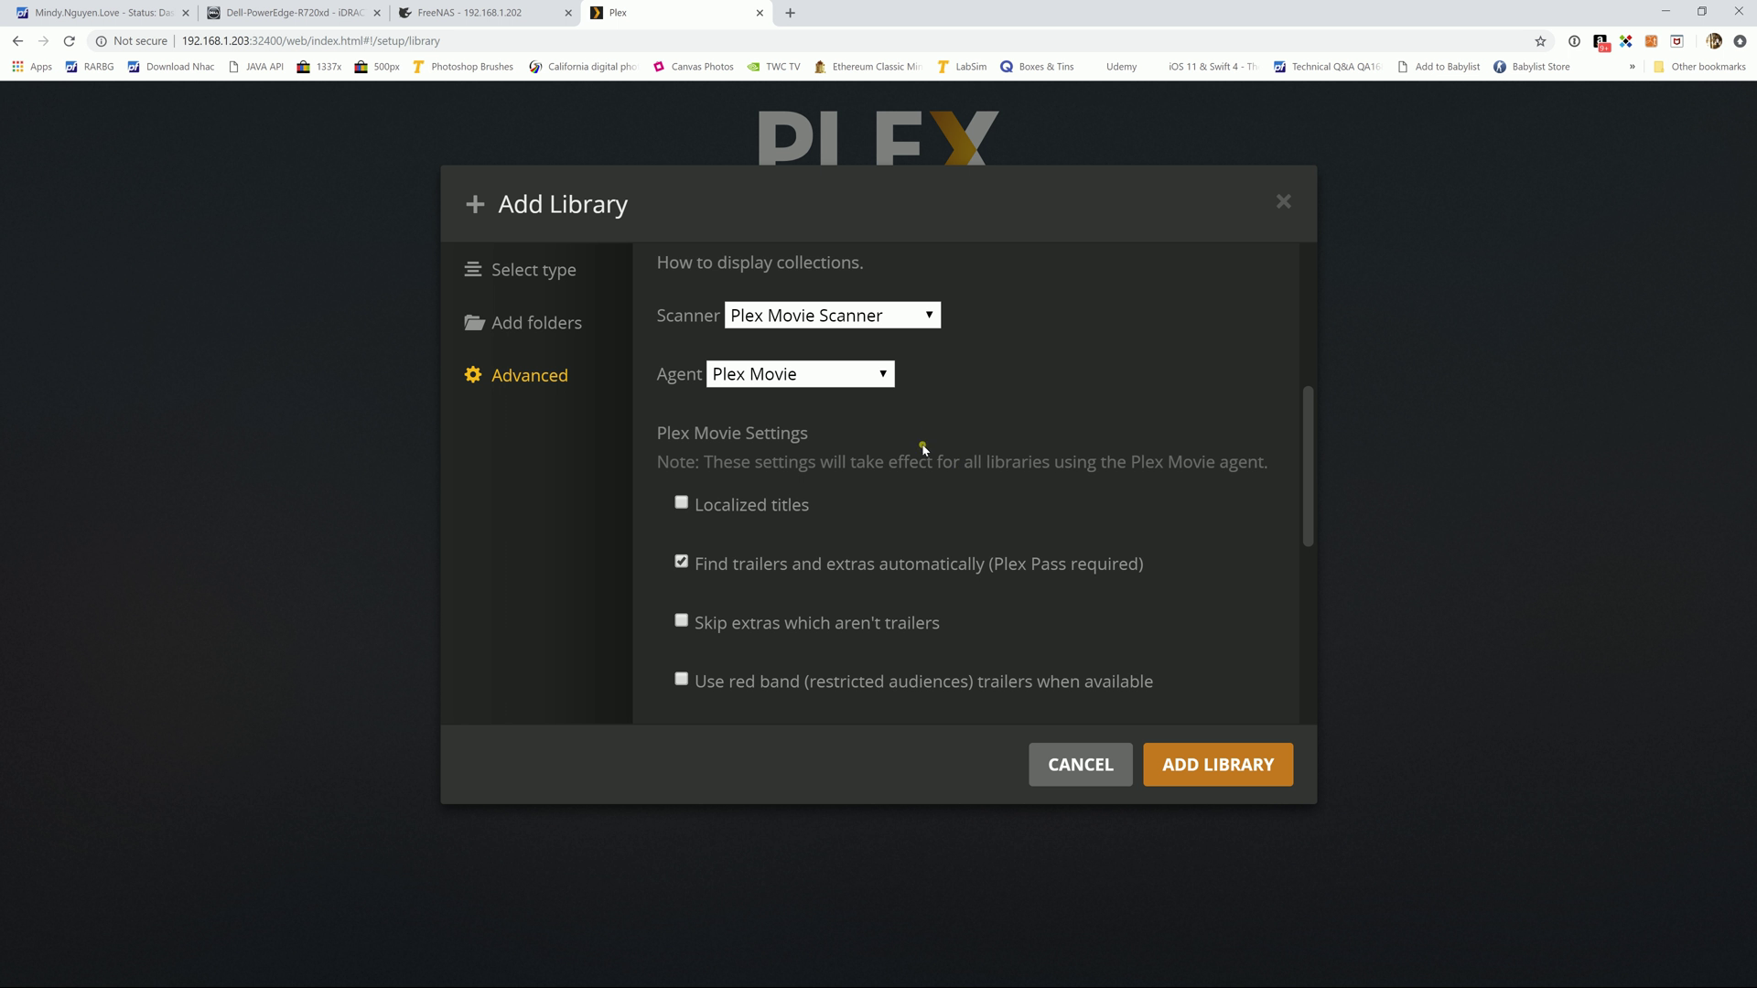
scroll(920, 447, down, 1)
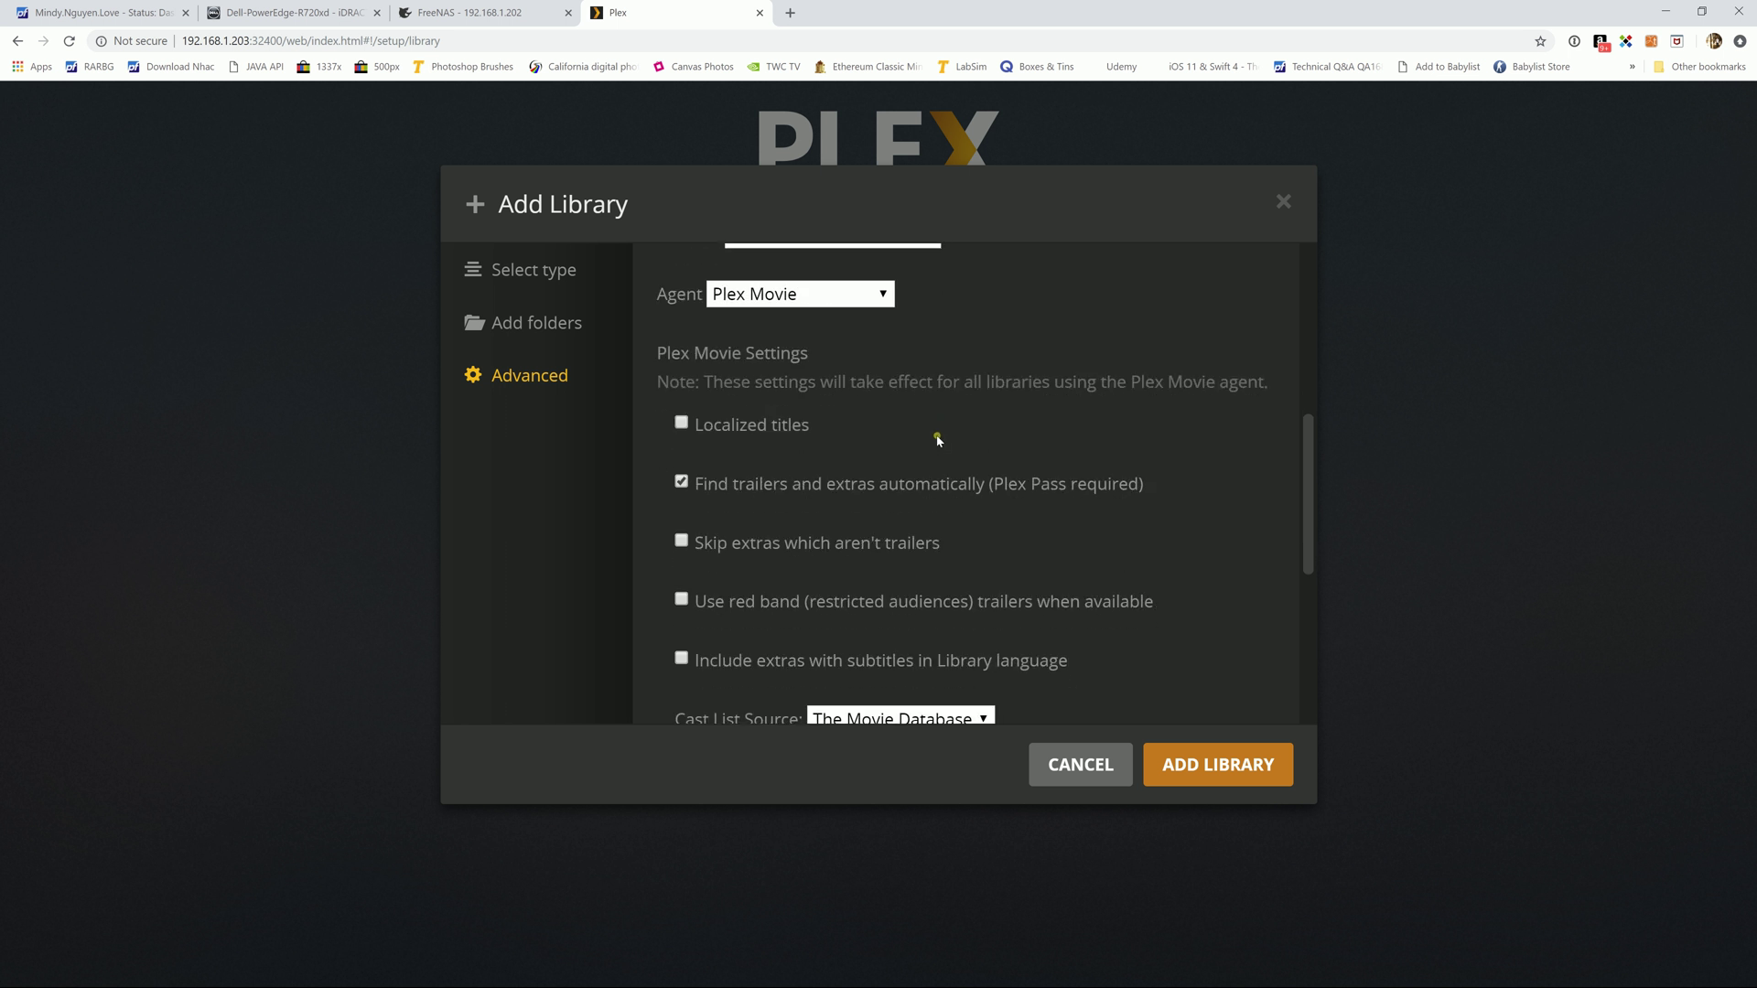
scroll(932, 400, down, 3)
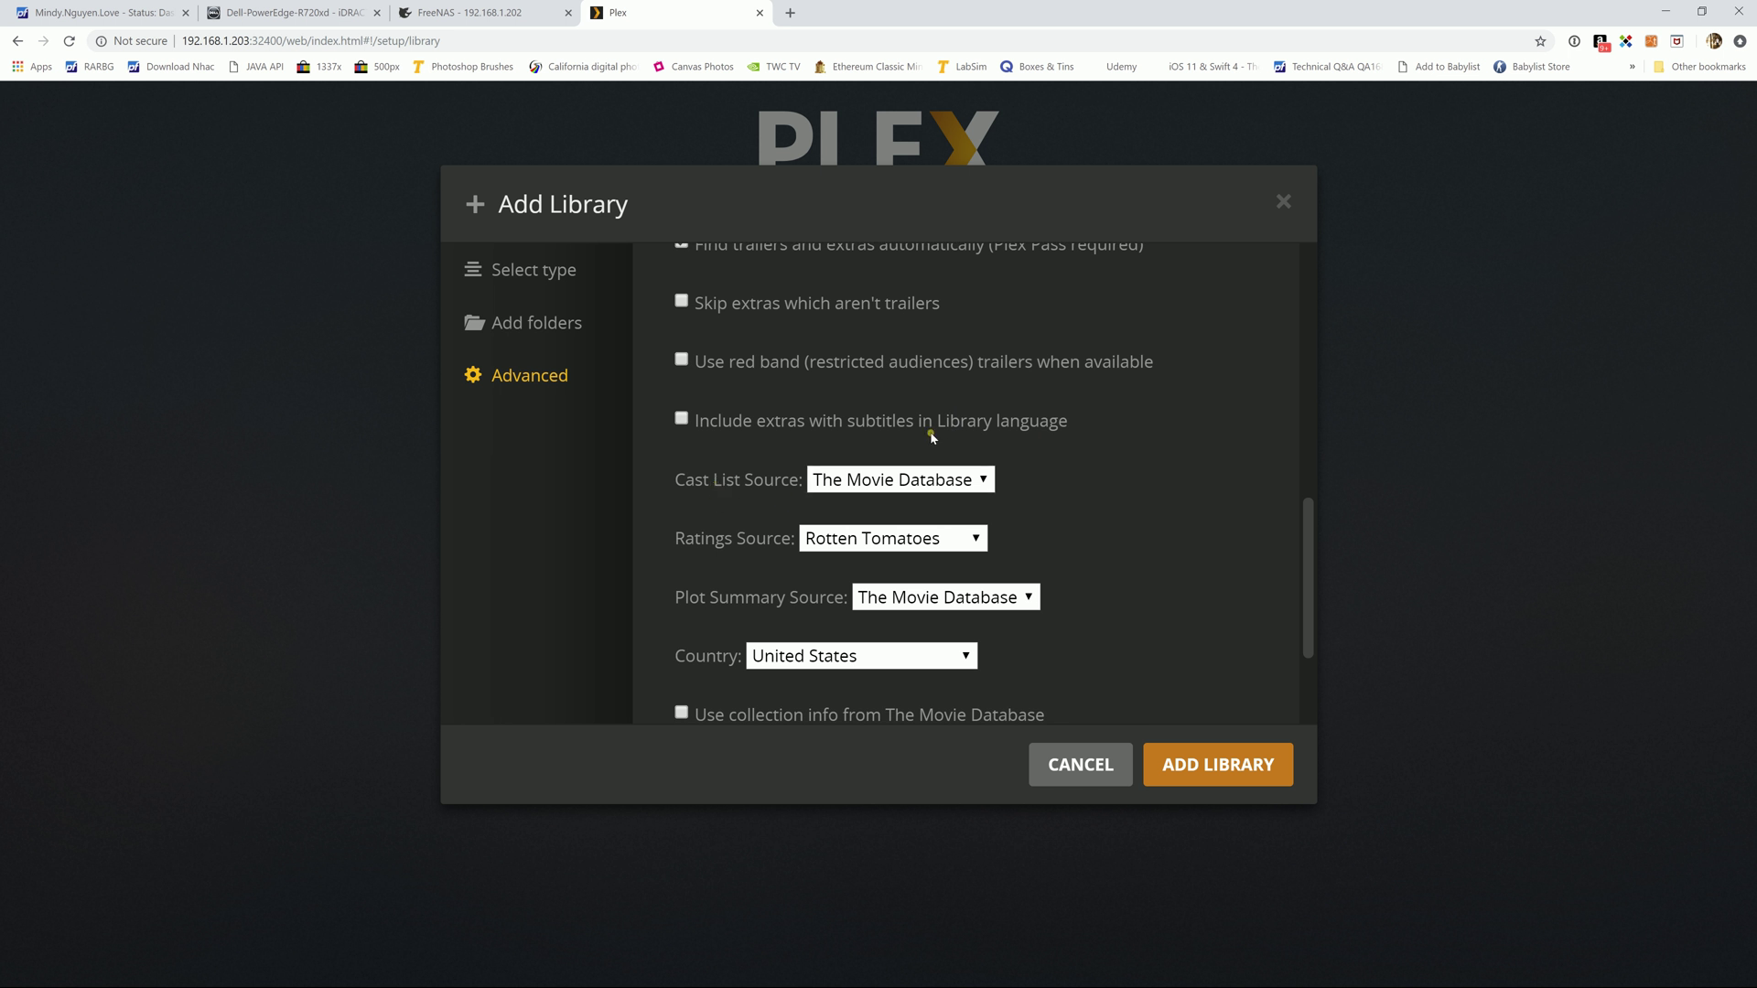
click(906, 425)
- Set Collections to Disabled and create the Movies library
scroll(785, 482, down, 2)
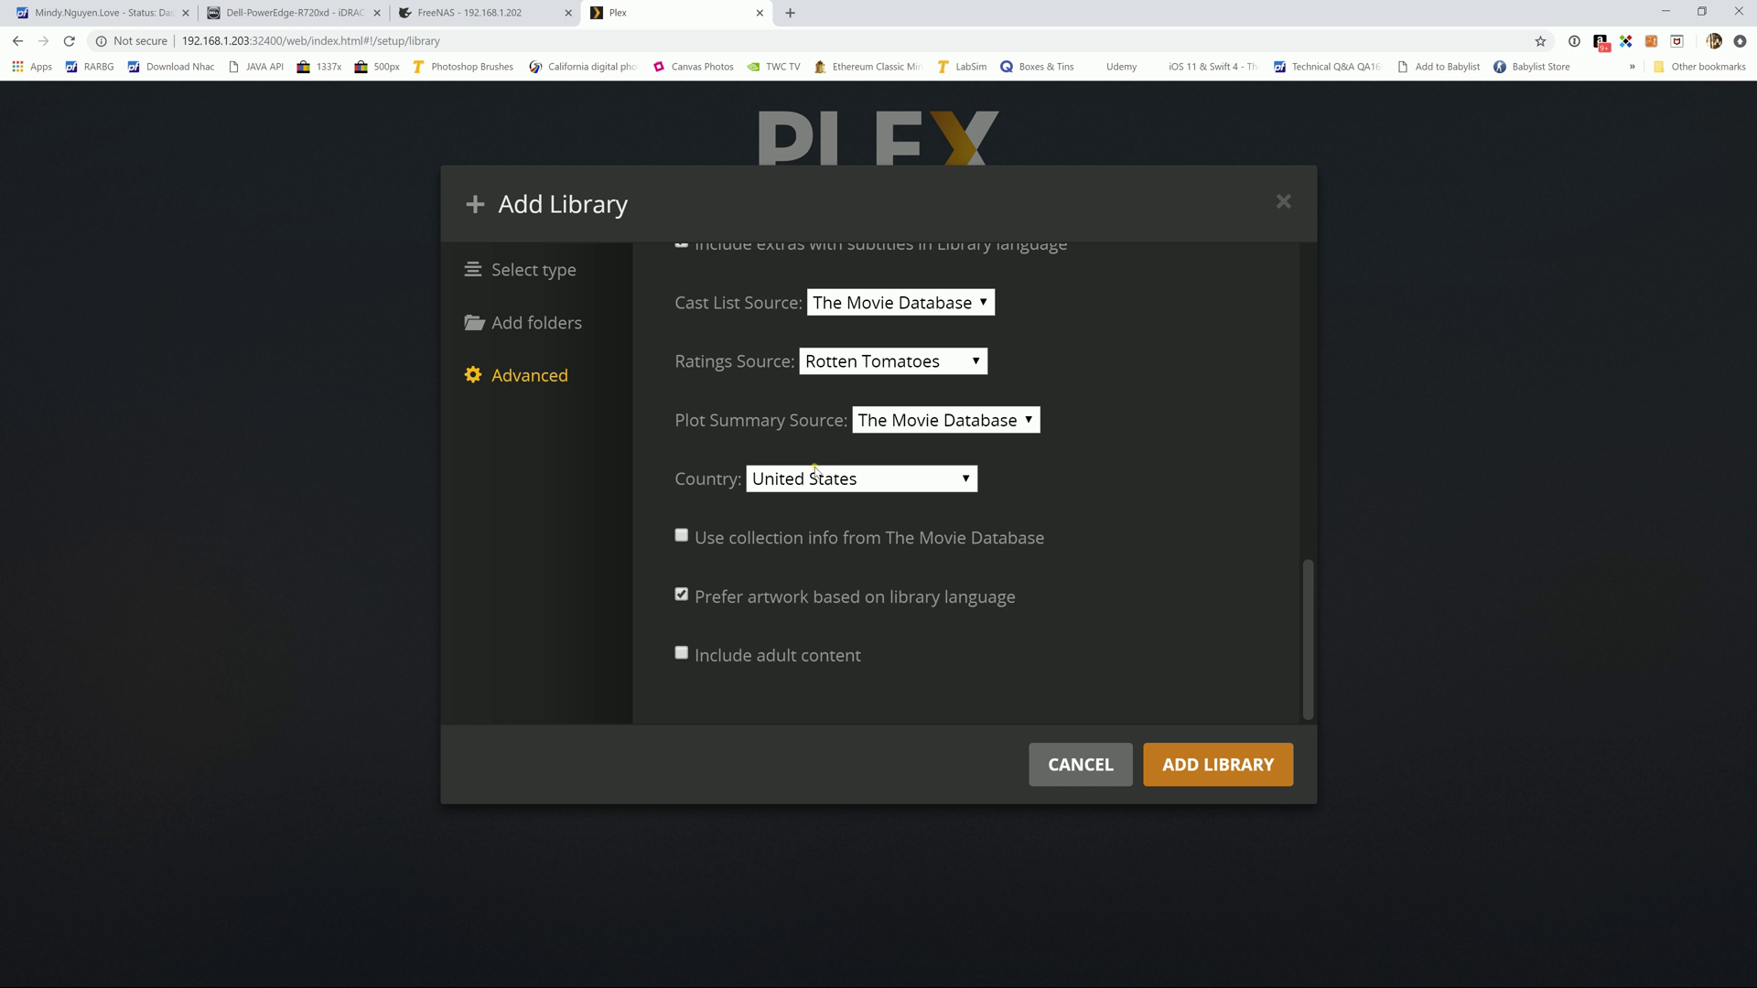
scroll(760, 465, up, 6)
scroll(761, 465, up, 4)
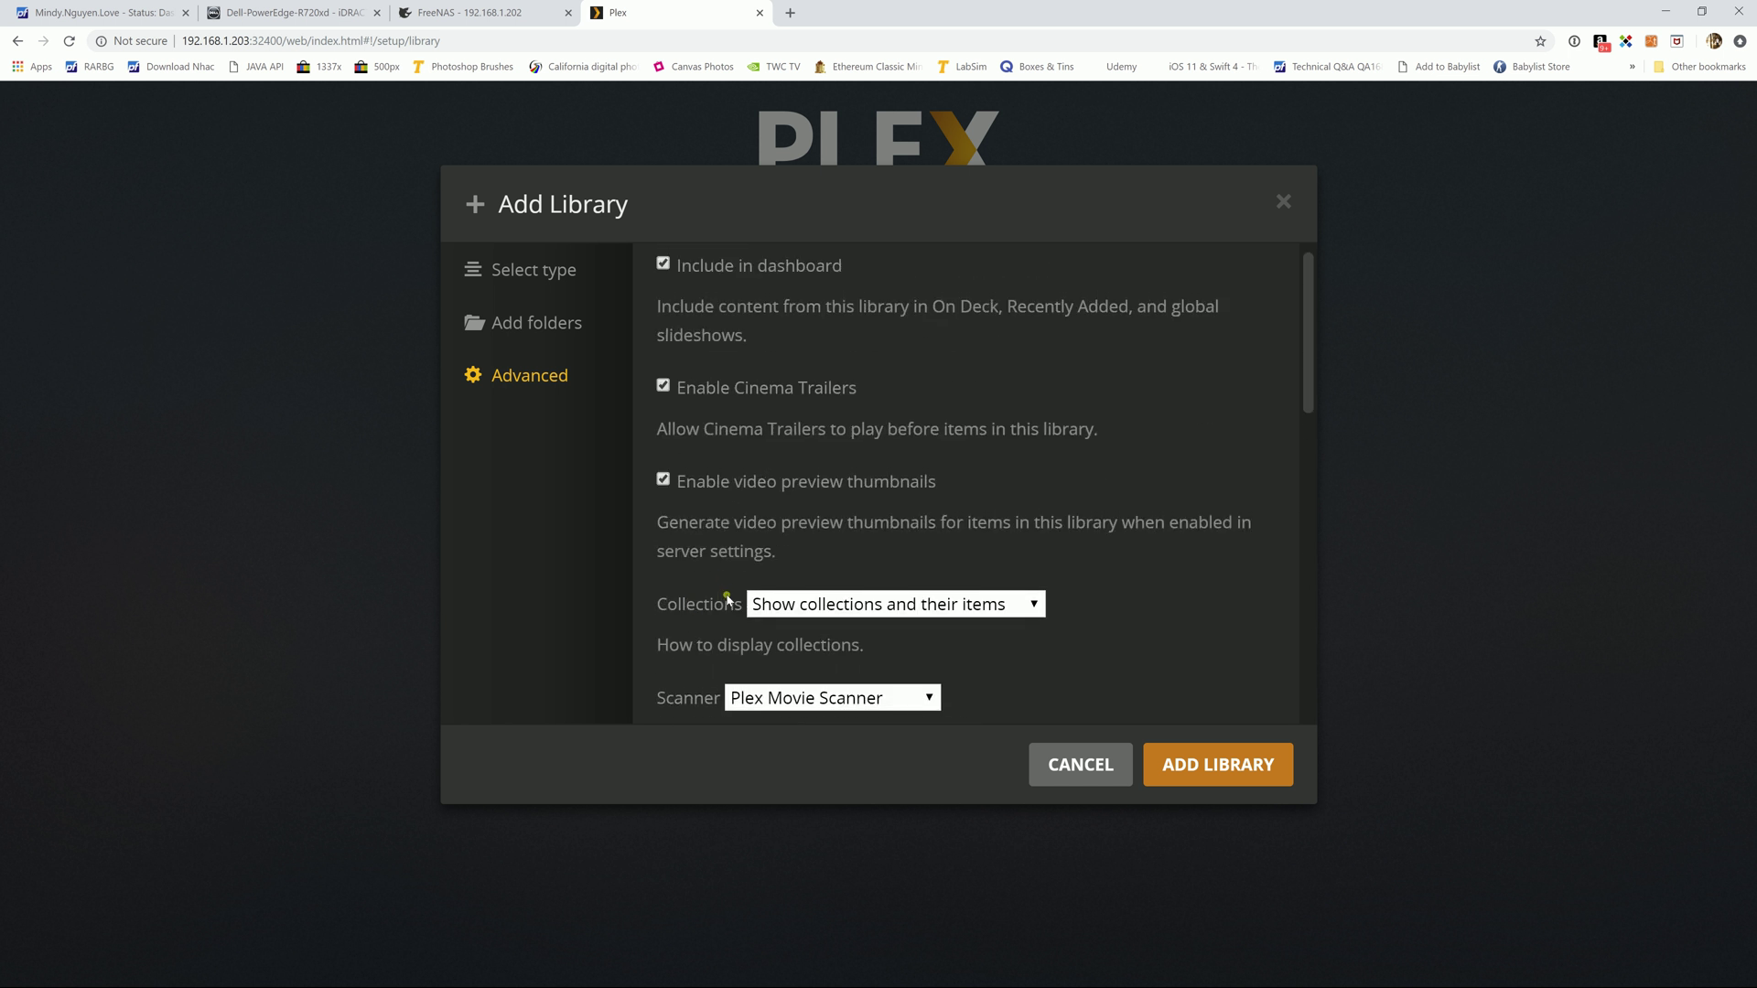
click(847, 612)
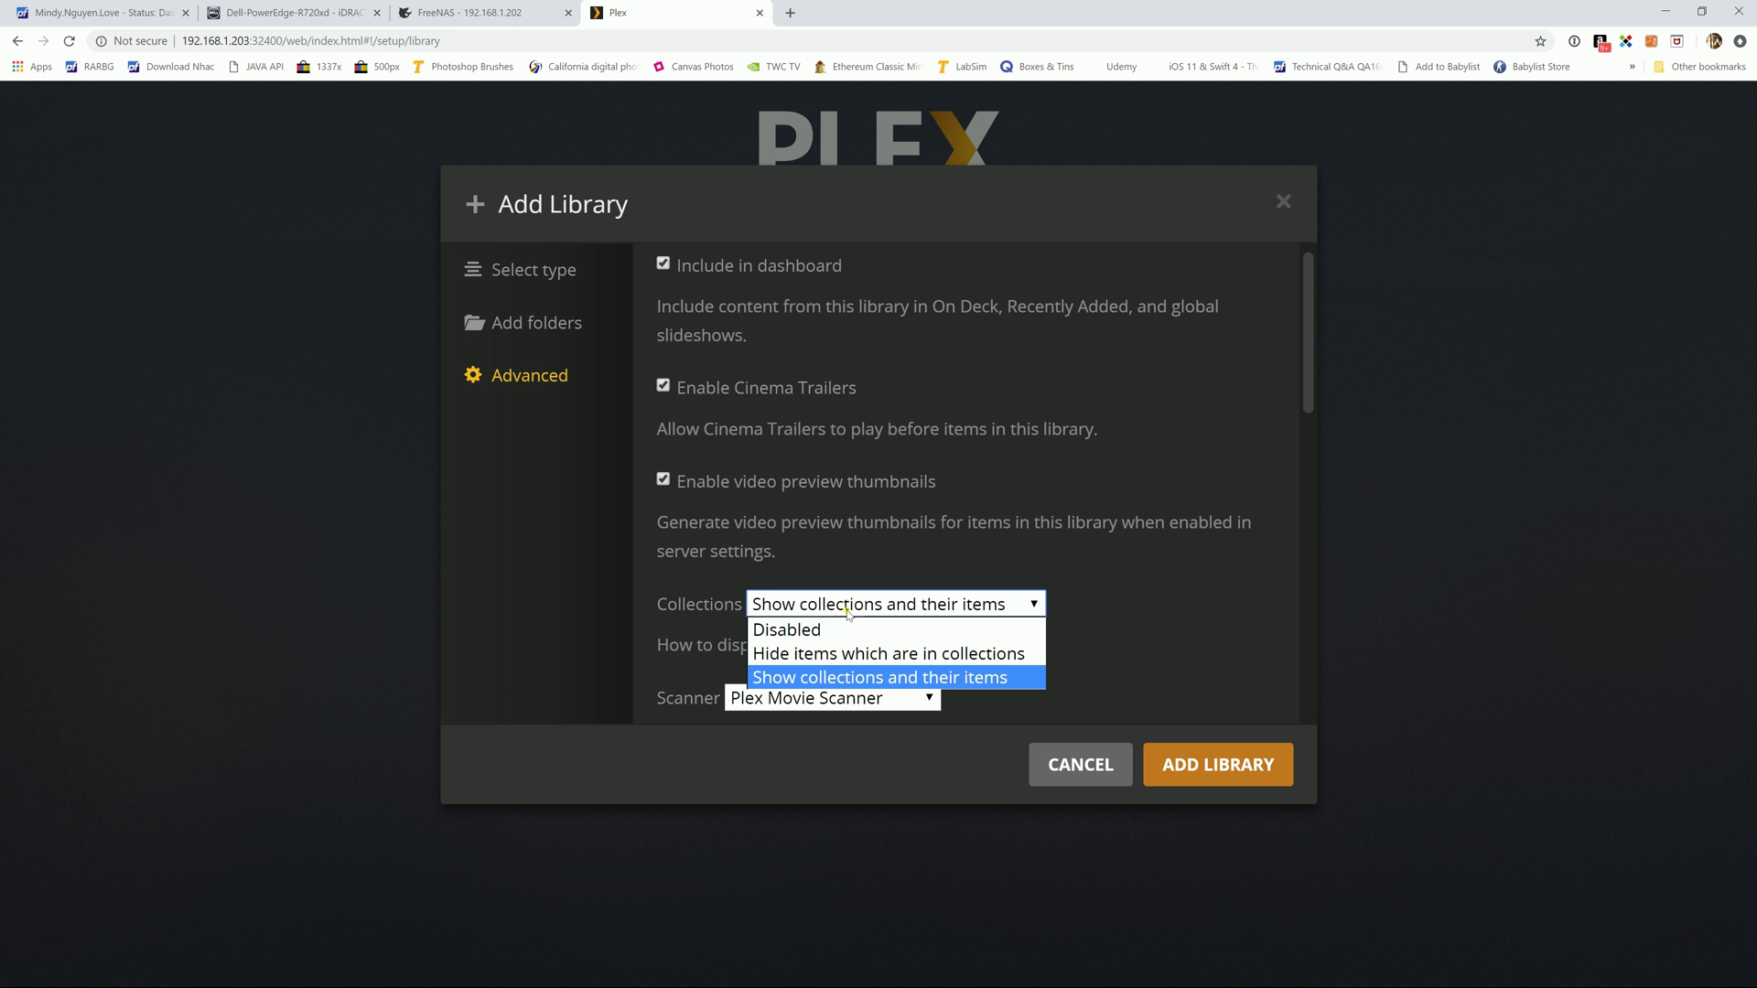
click(840, 630)
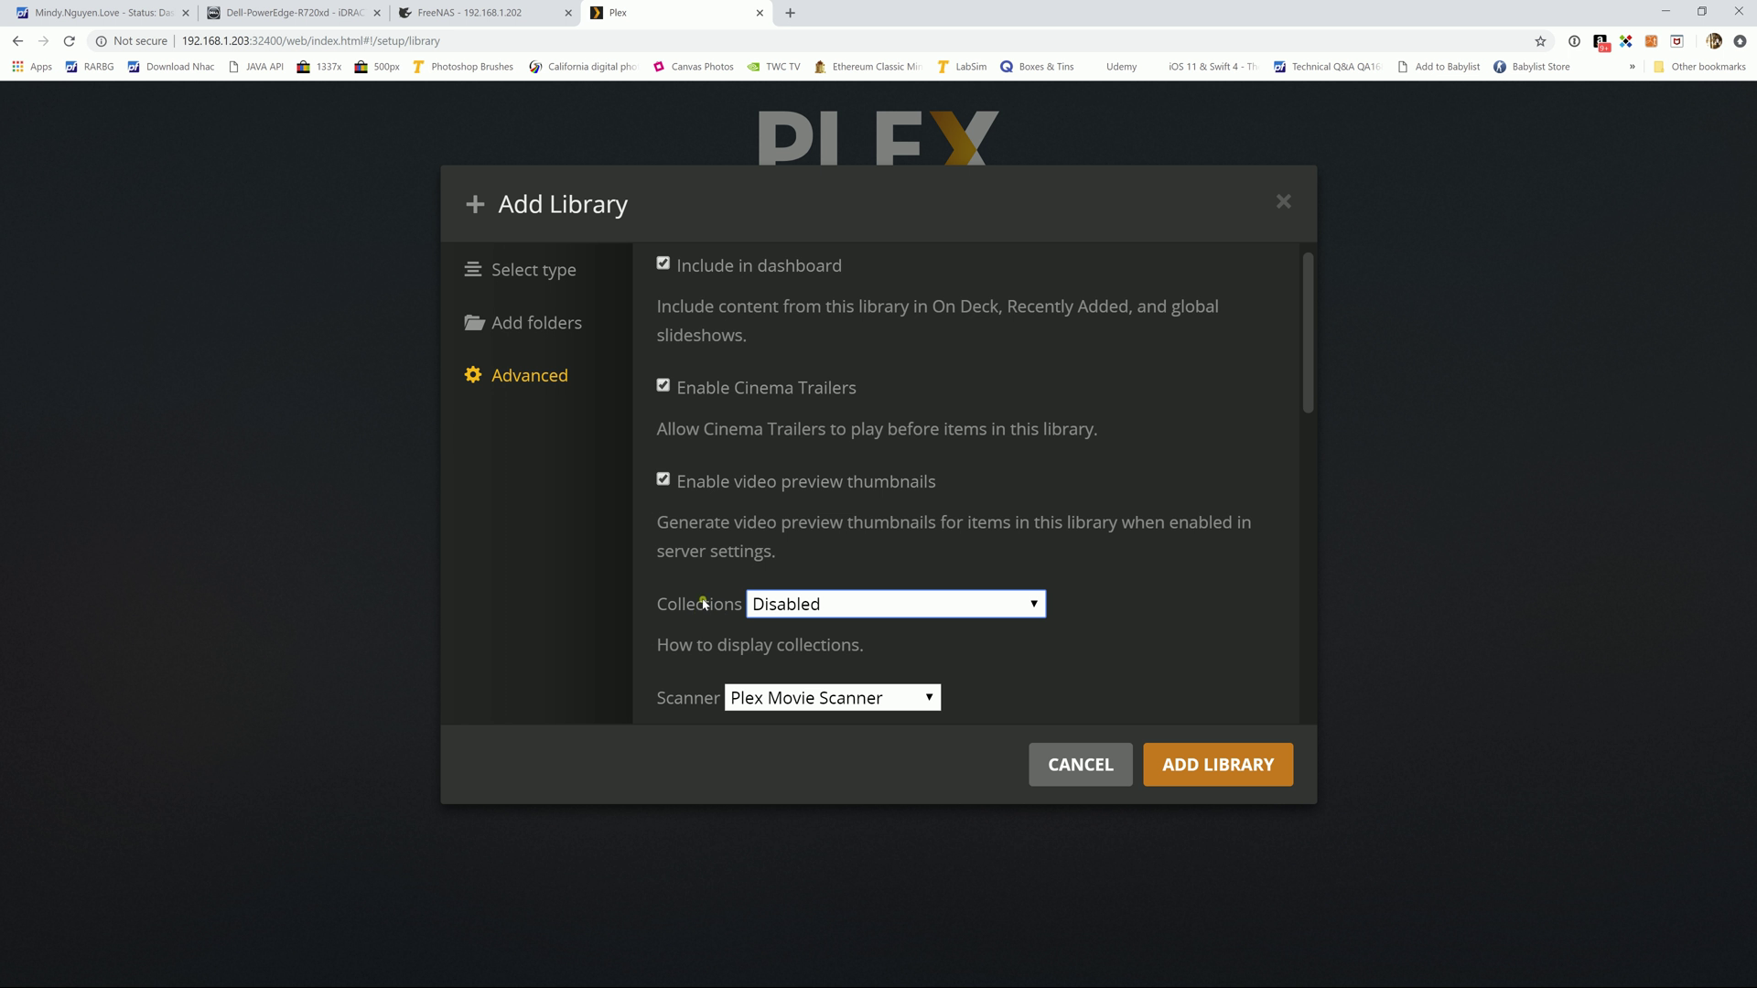
click(1252, 767)
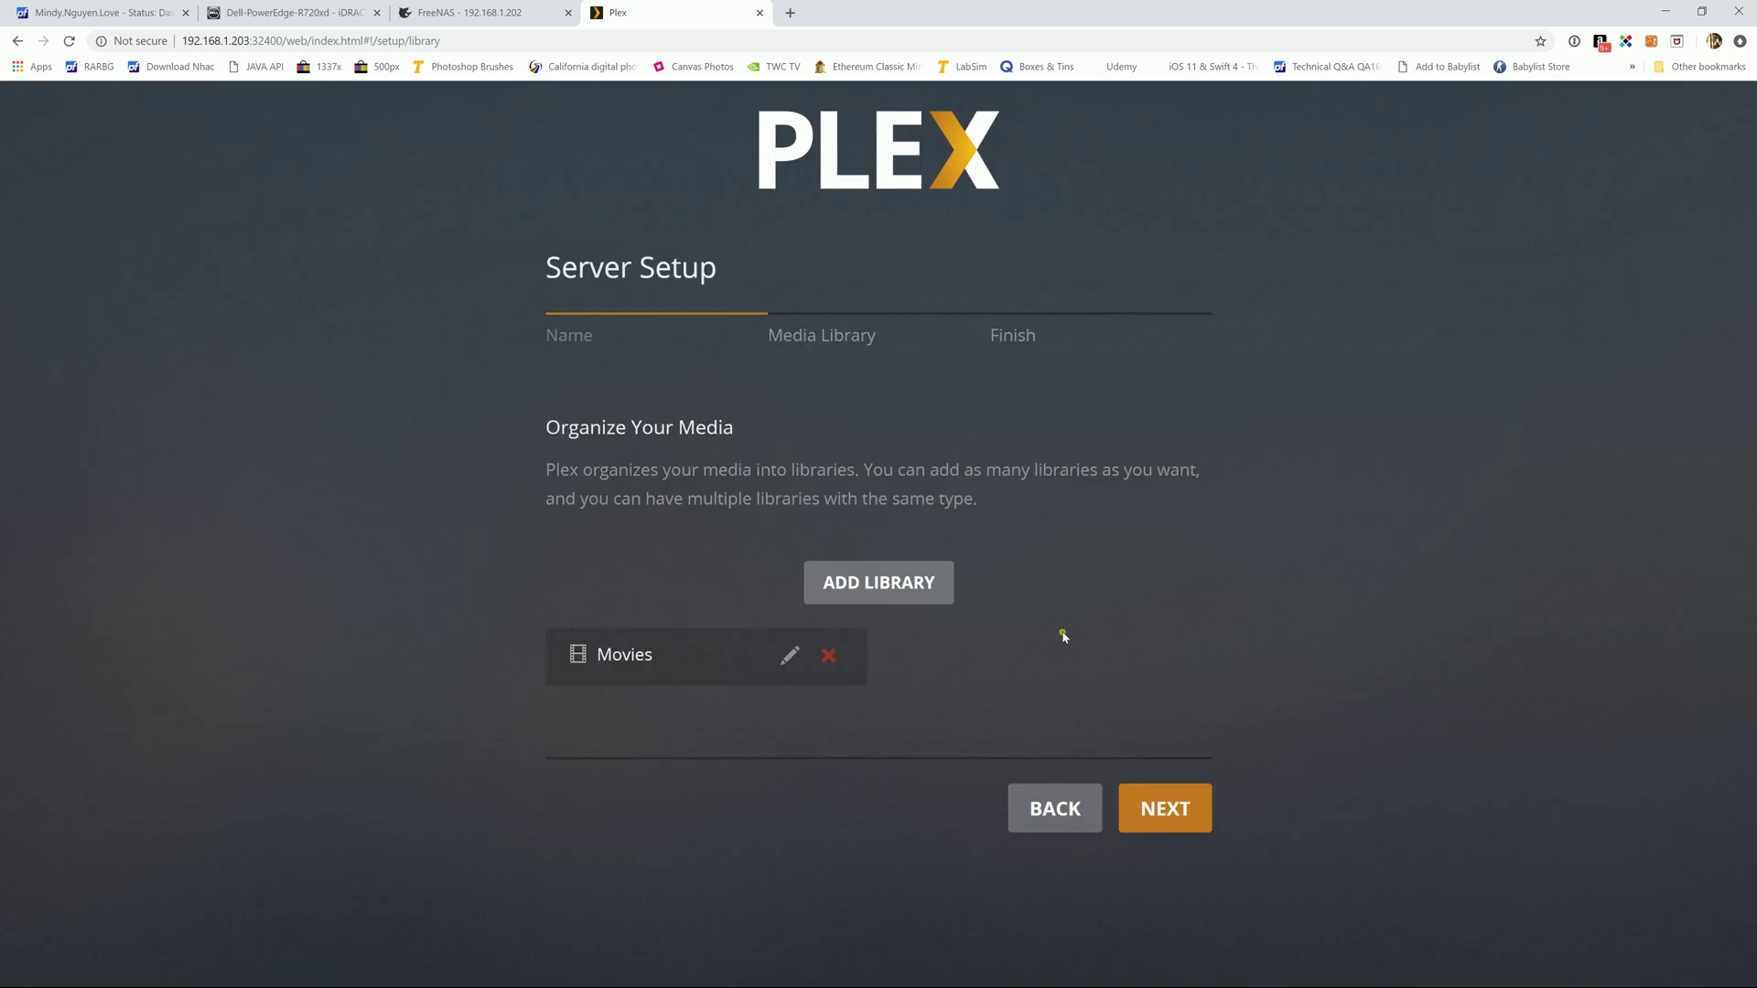
click(909, 584)
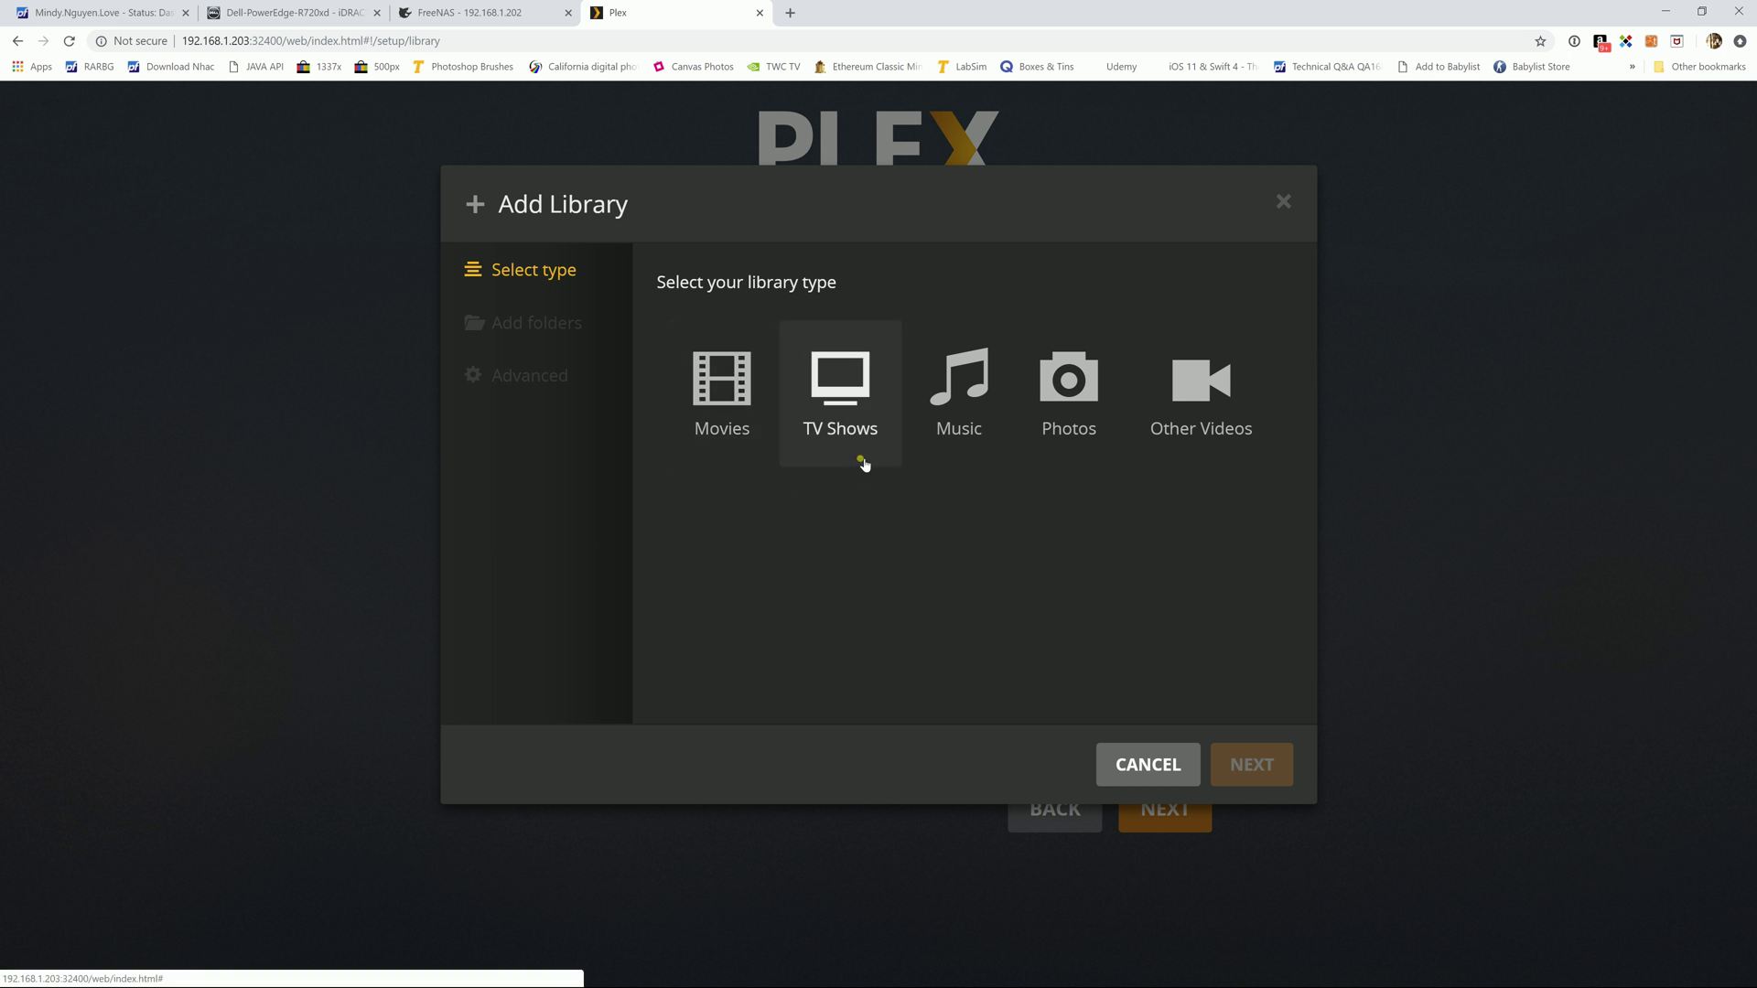
- Create a TV Shows library using the /media/TV Show folder
click(853, 383)
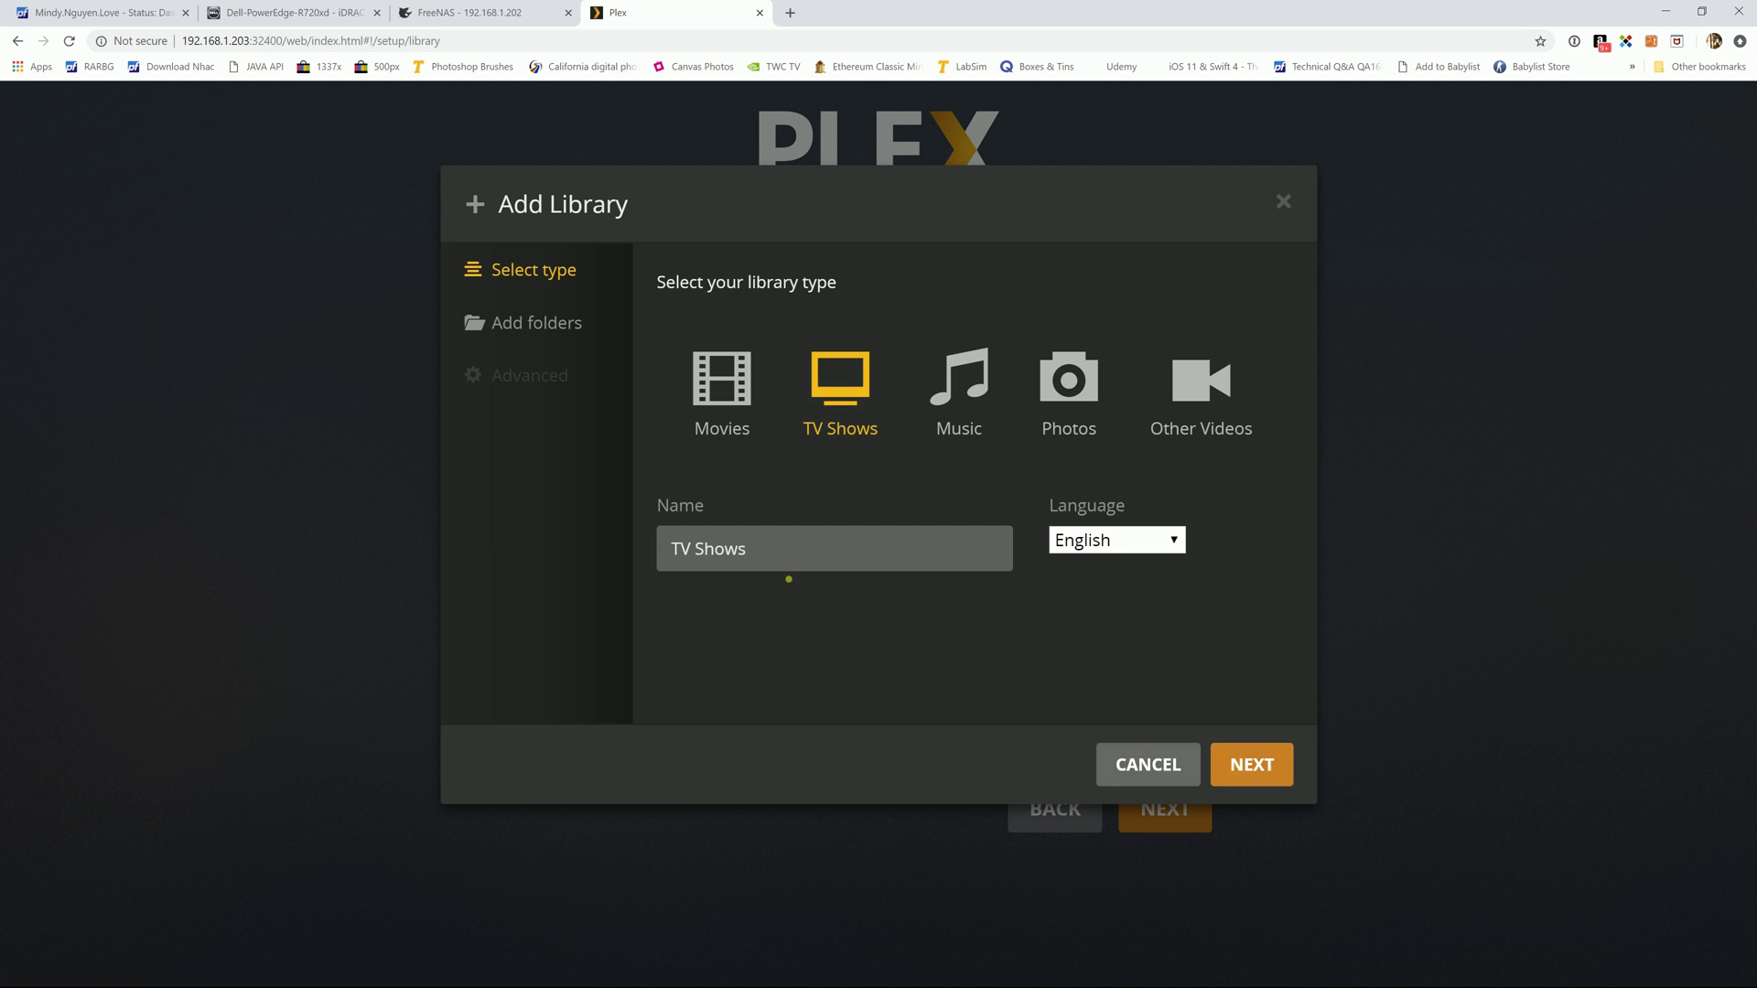
click(1254, 776)
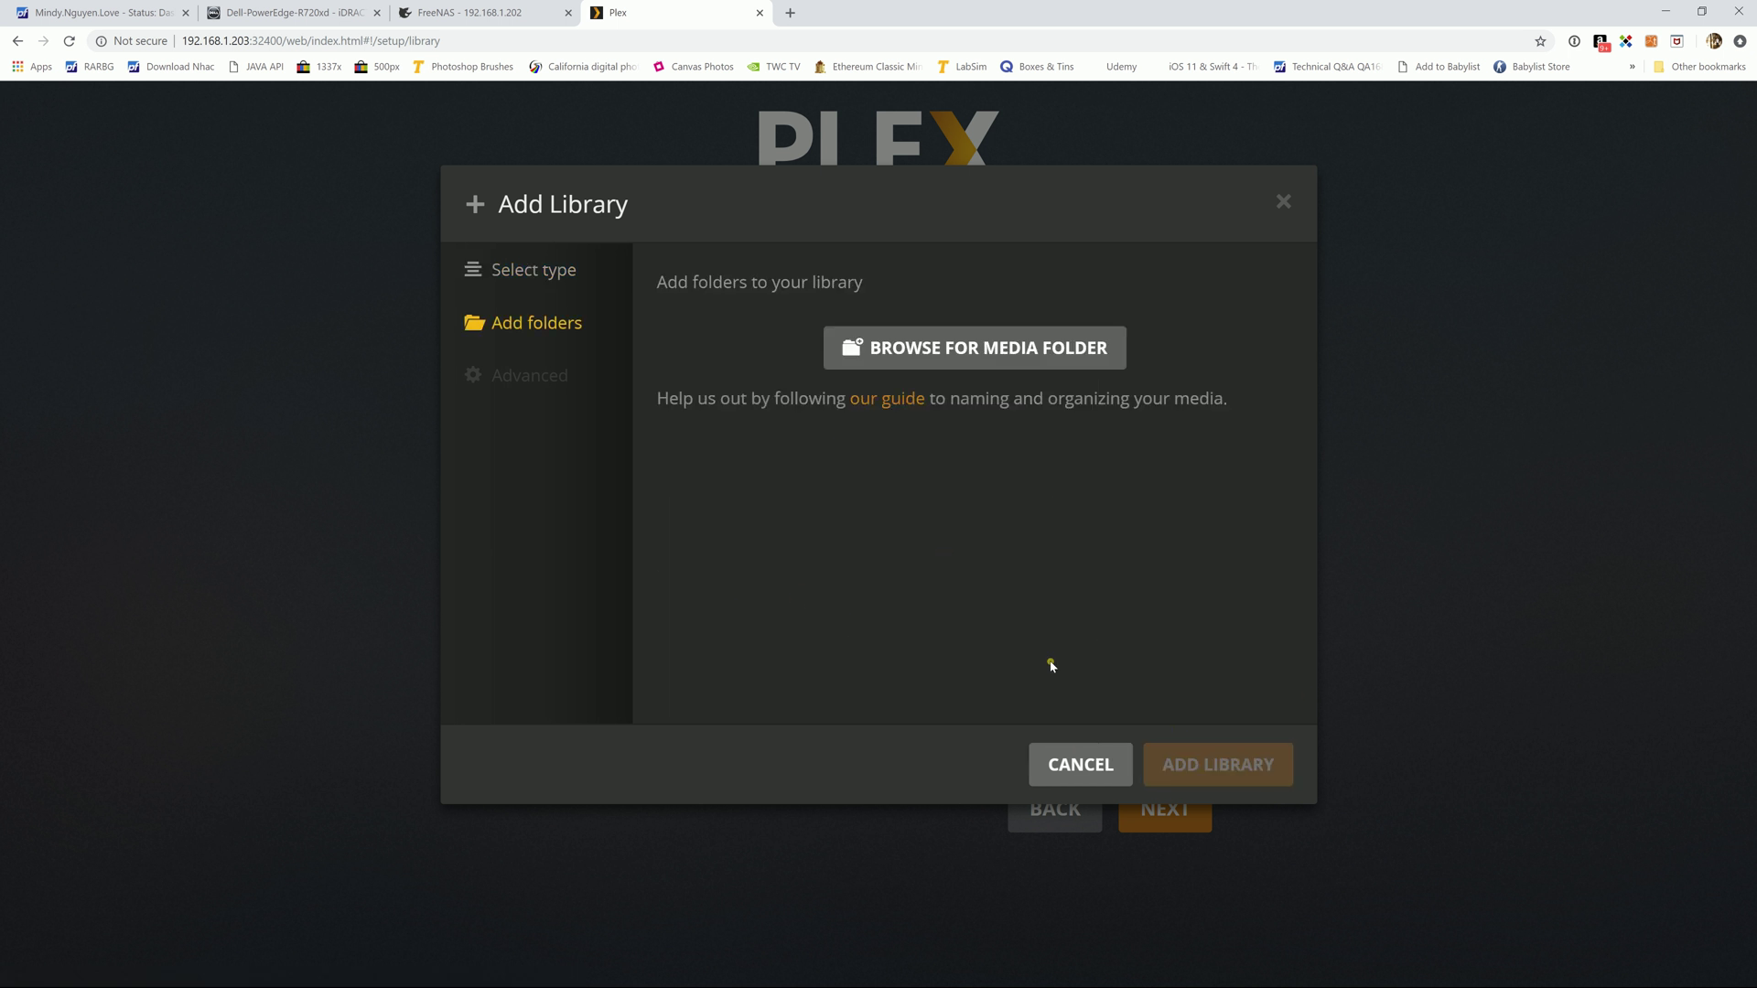
click(969, 358)
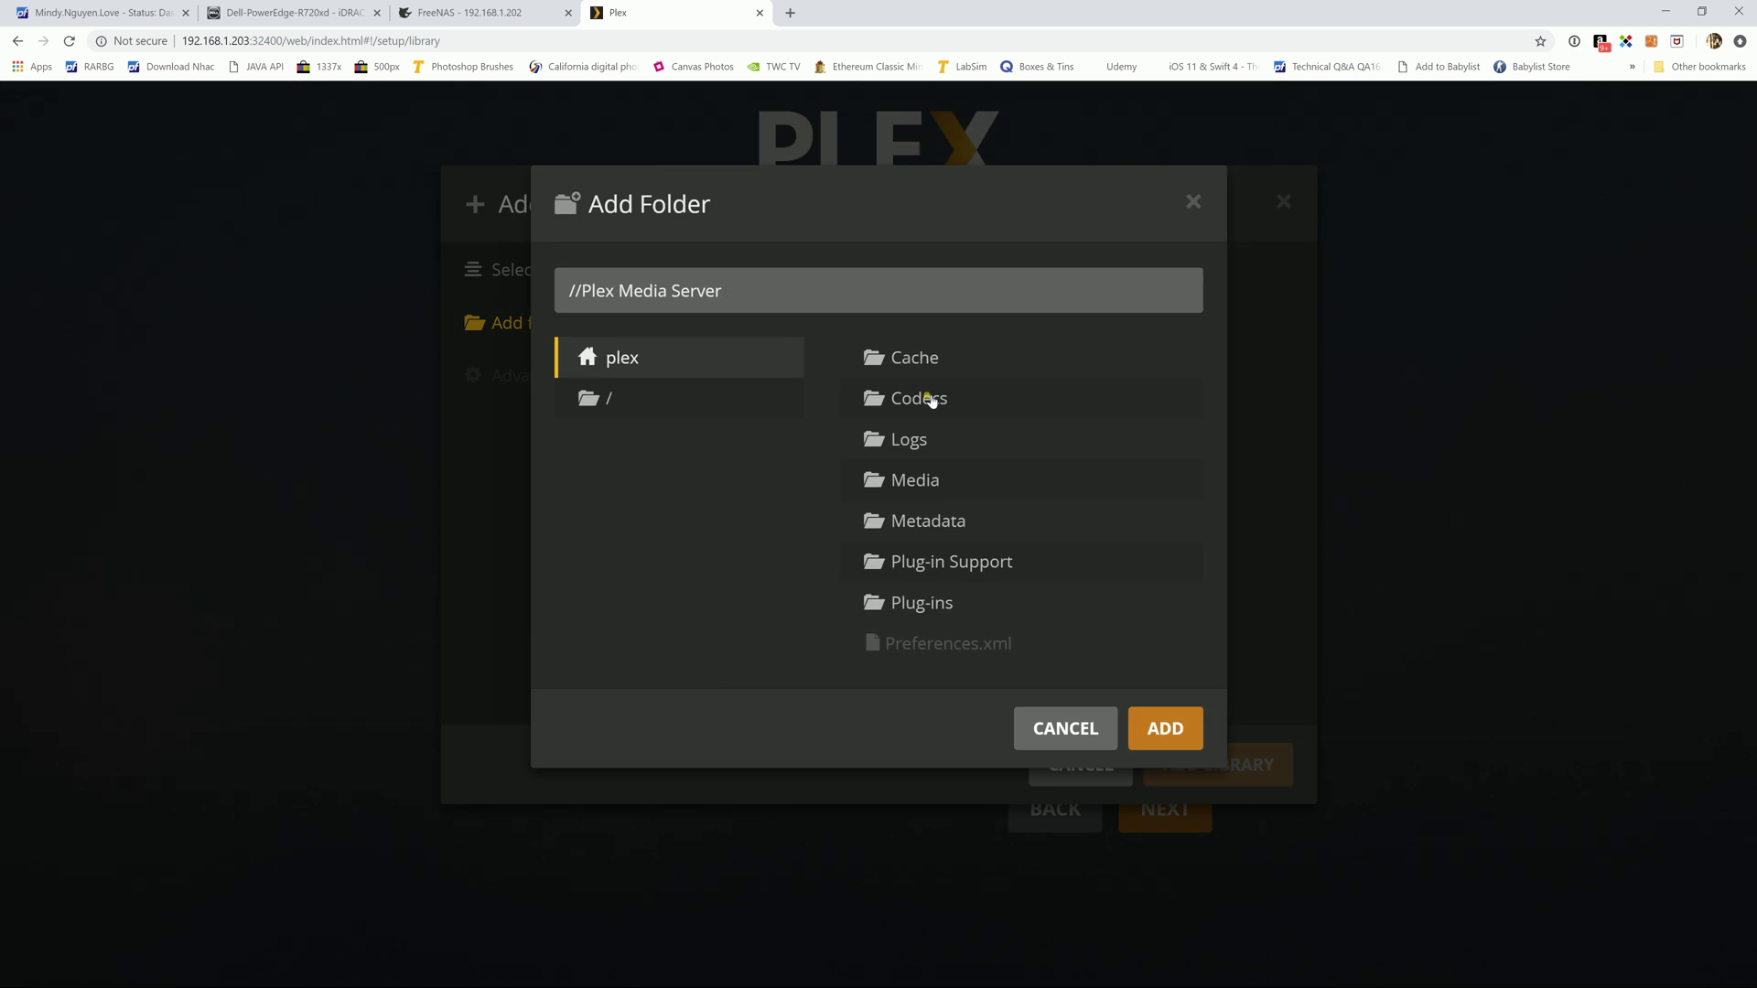
click(594, 405)
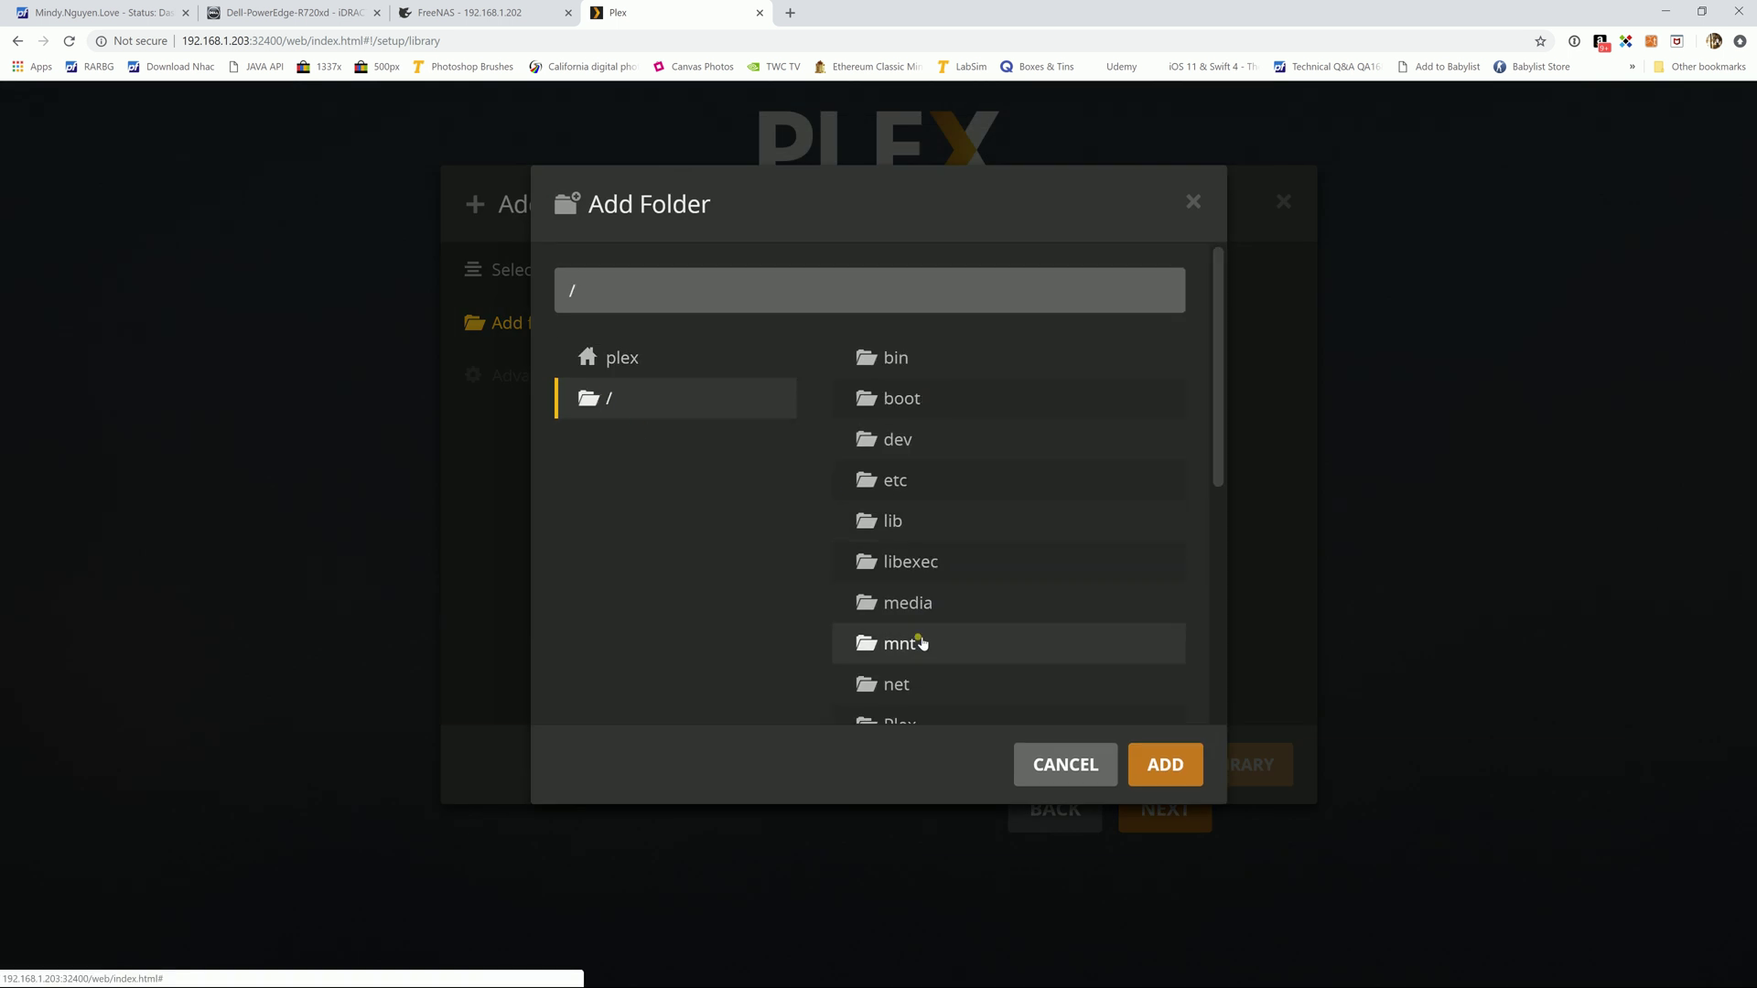
click(913, 604)
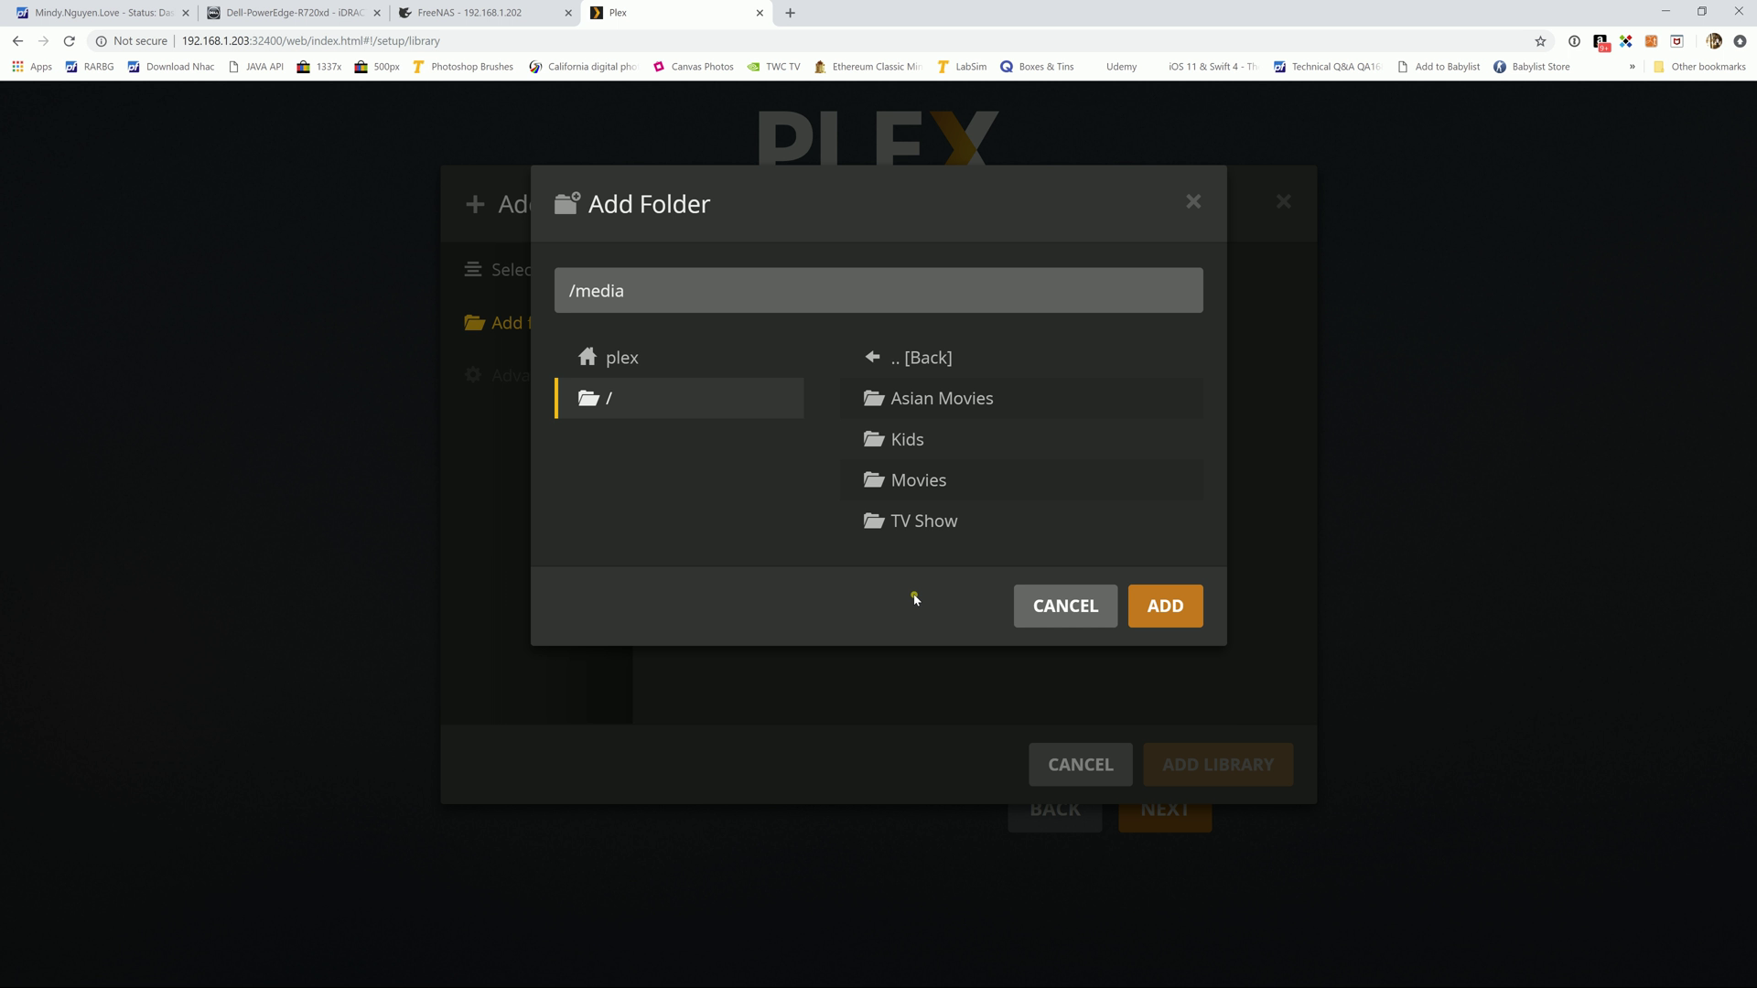
click(922, 524)
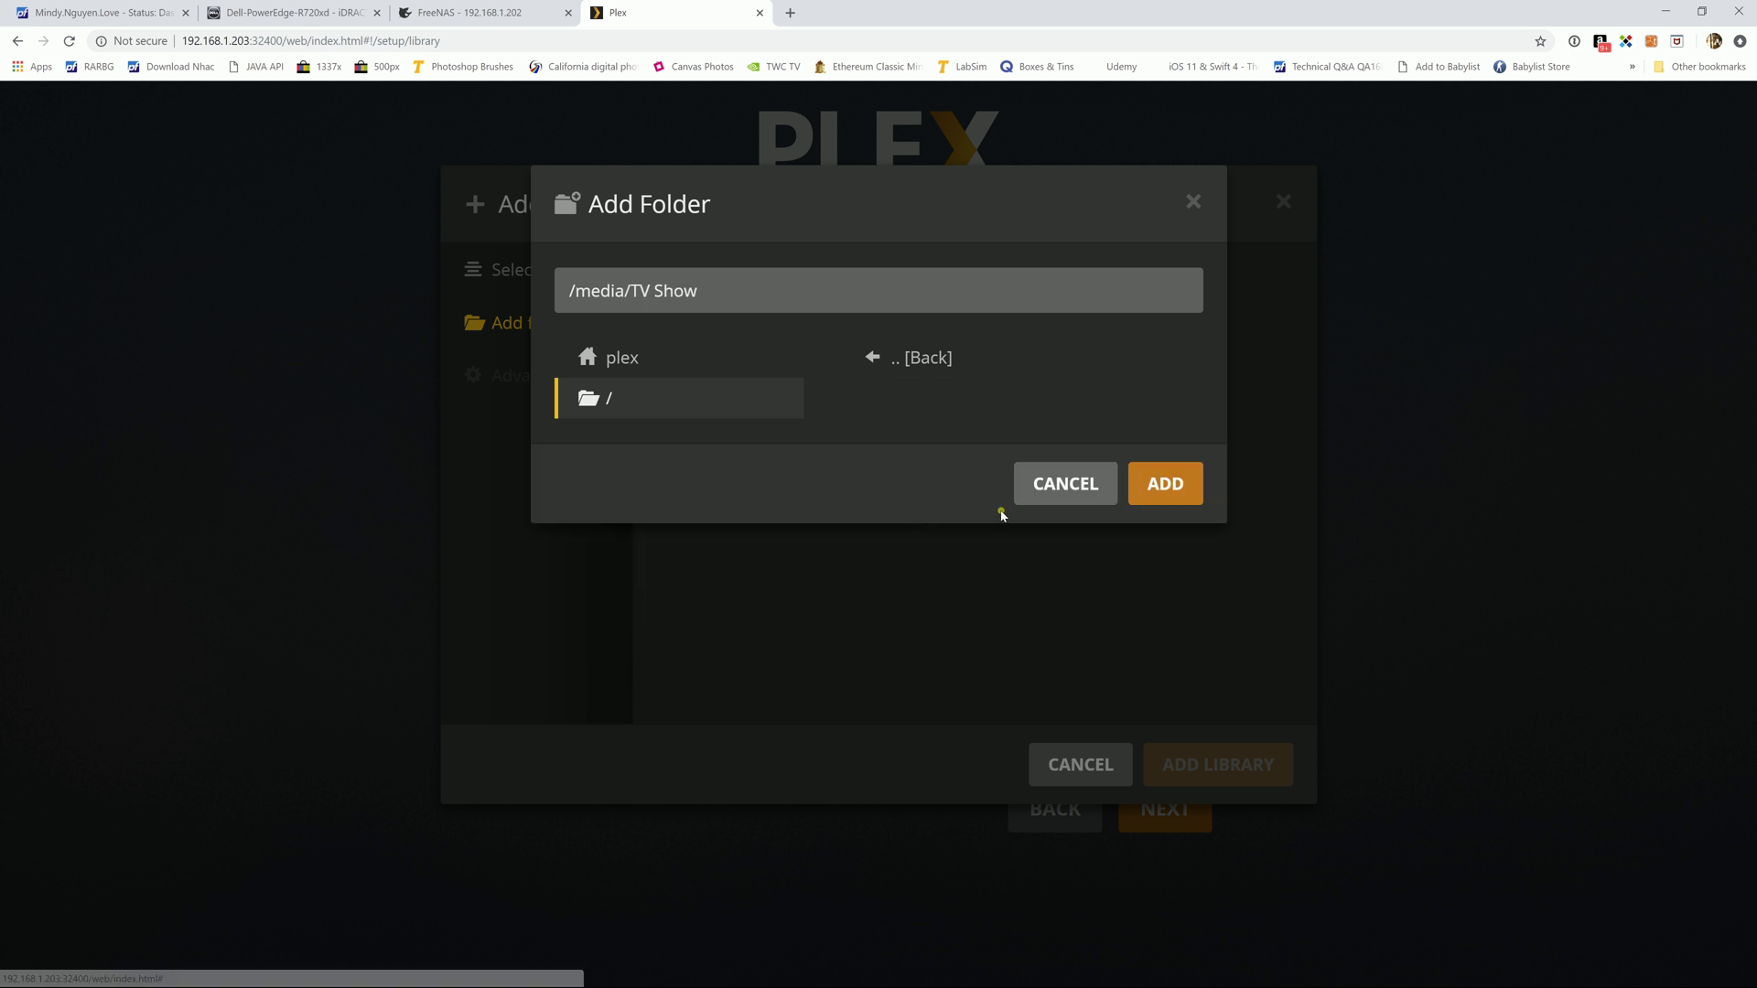
click(1165, 483)
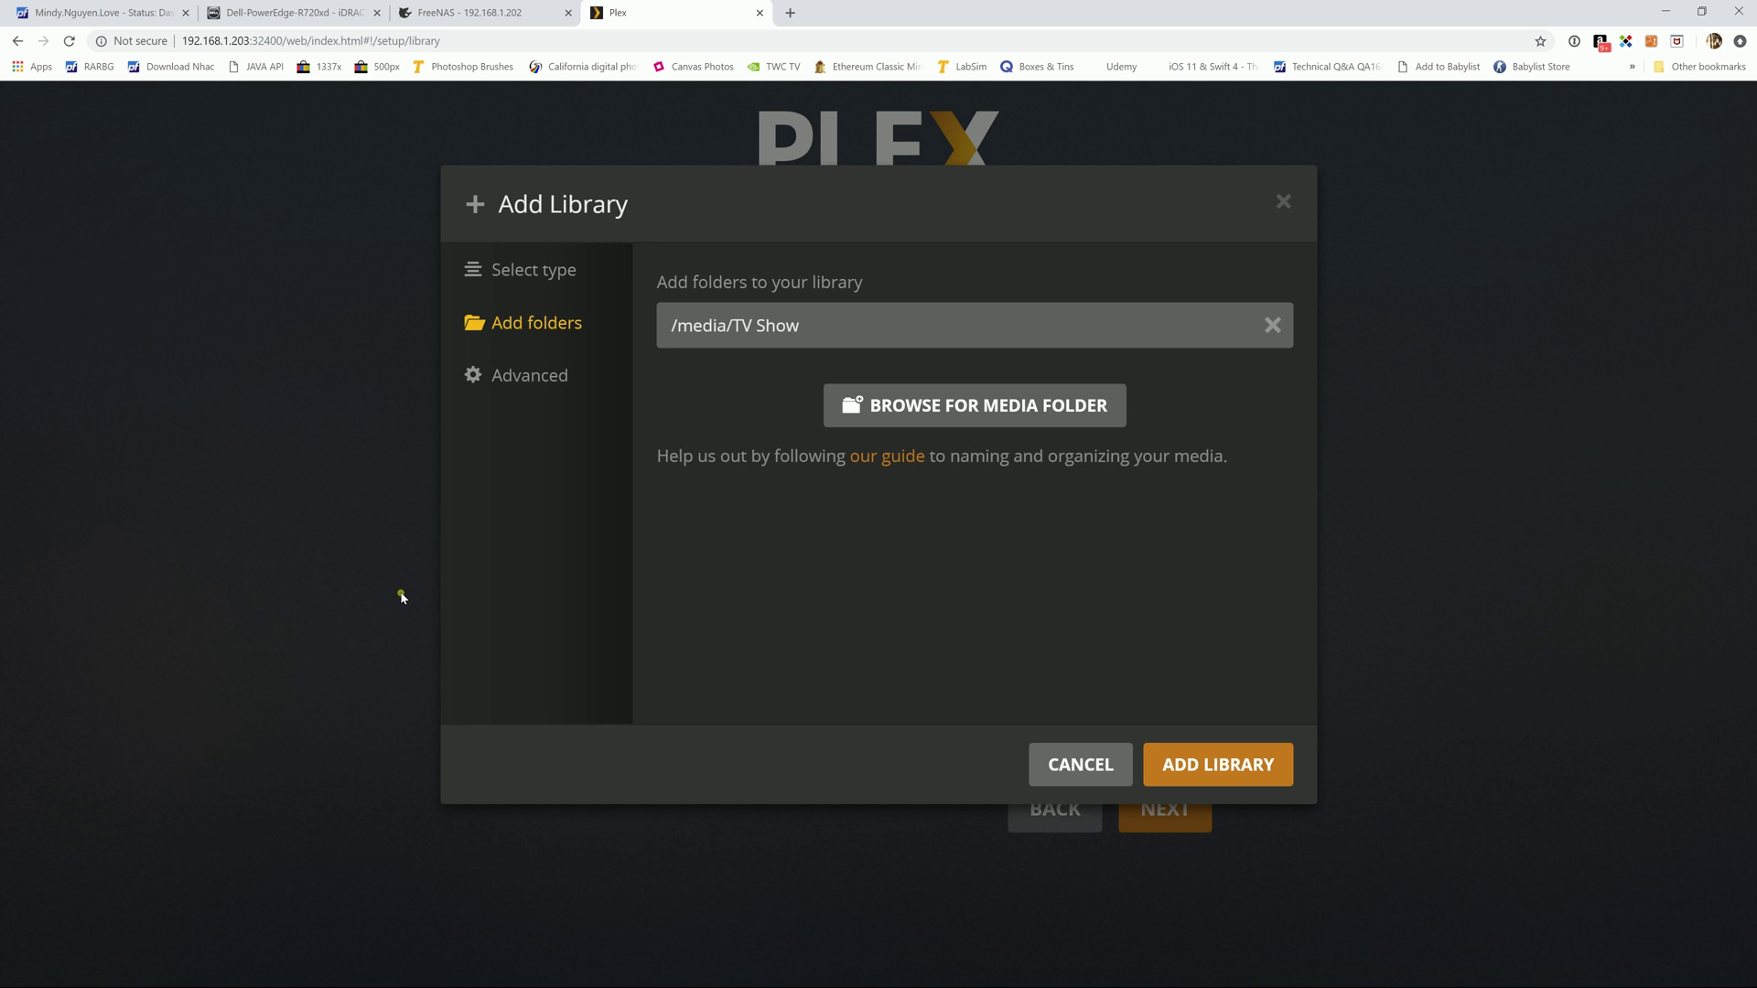
click(1203, 765)
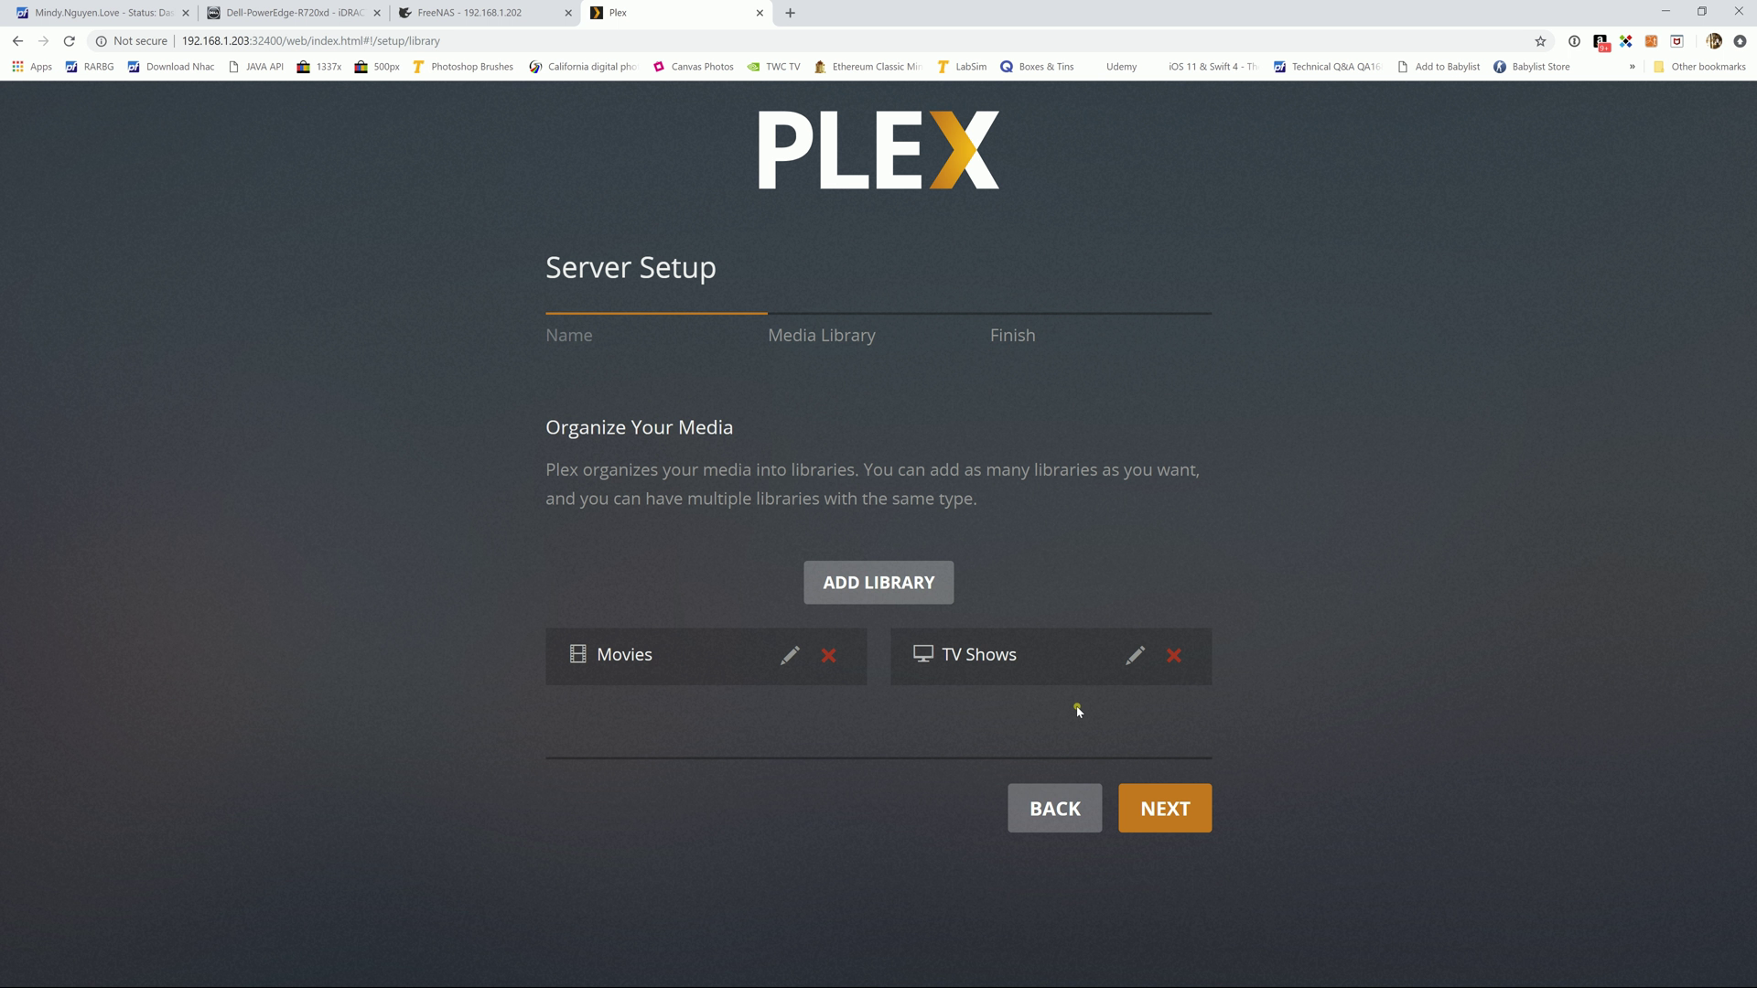
- Start another Movies-type library and name it Kid Movies
click(893, 588)
click(721, 402)
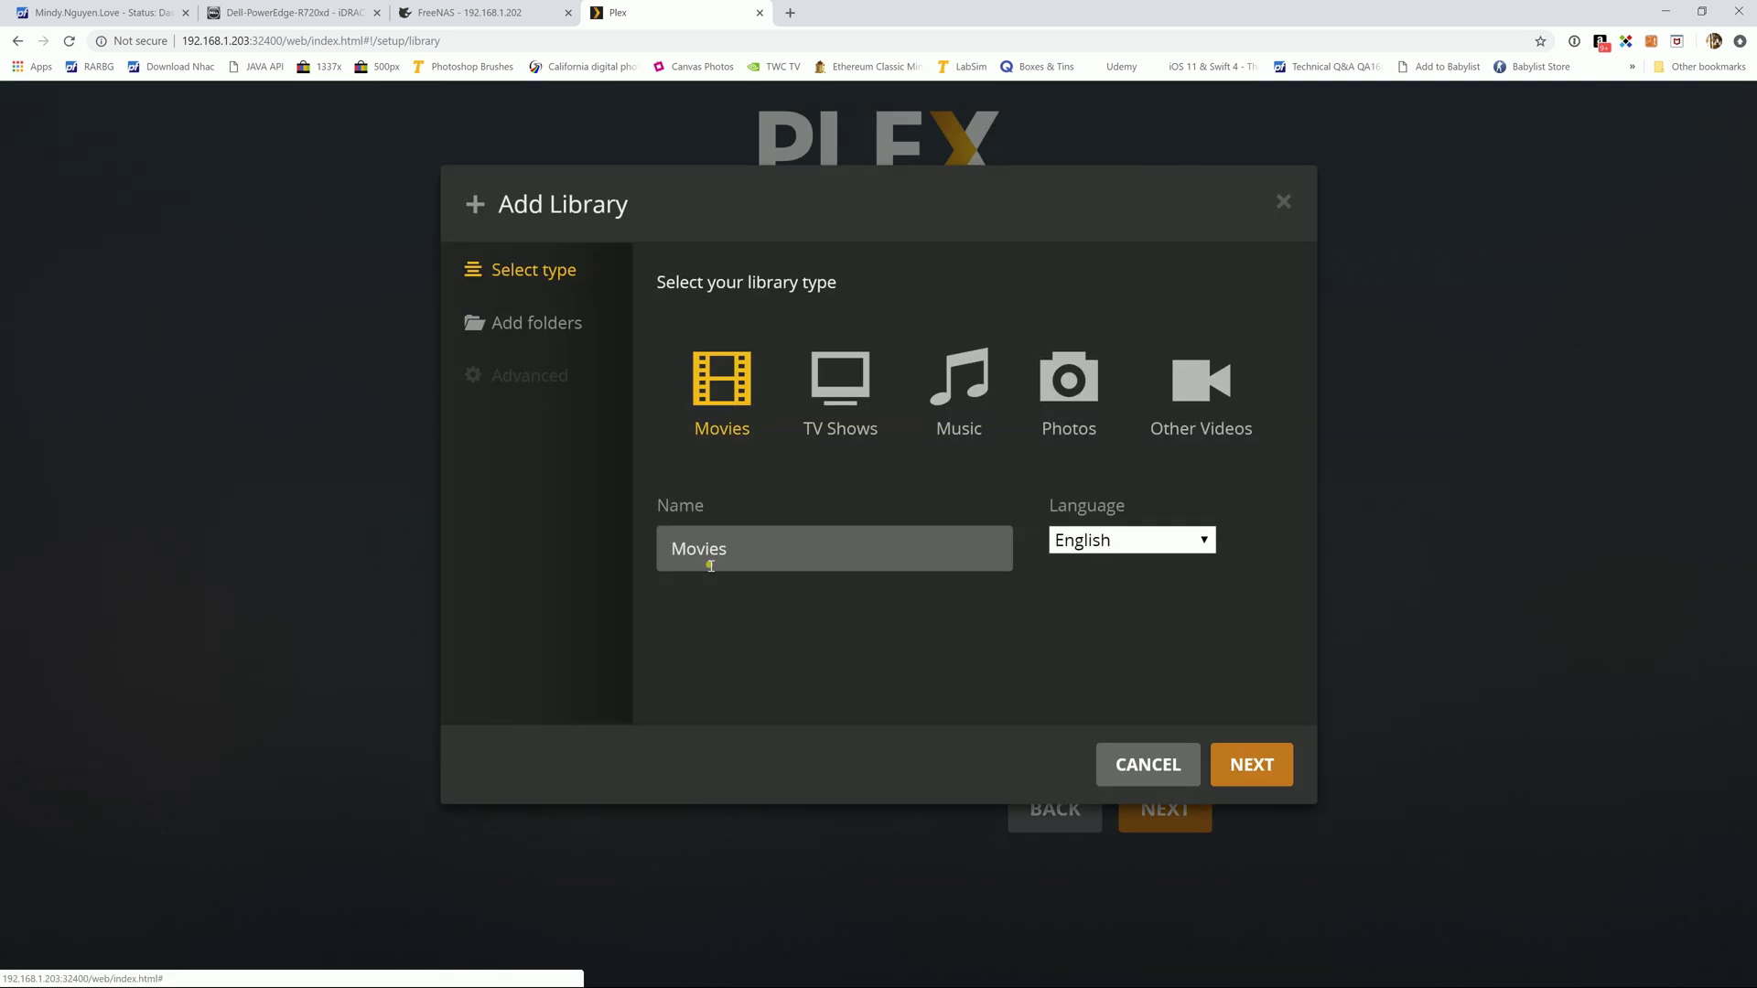
click(681, 555)
text(Kids)
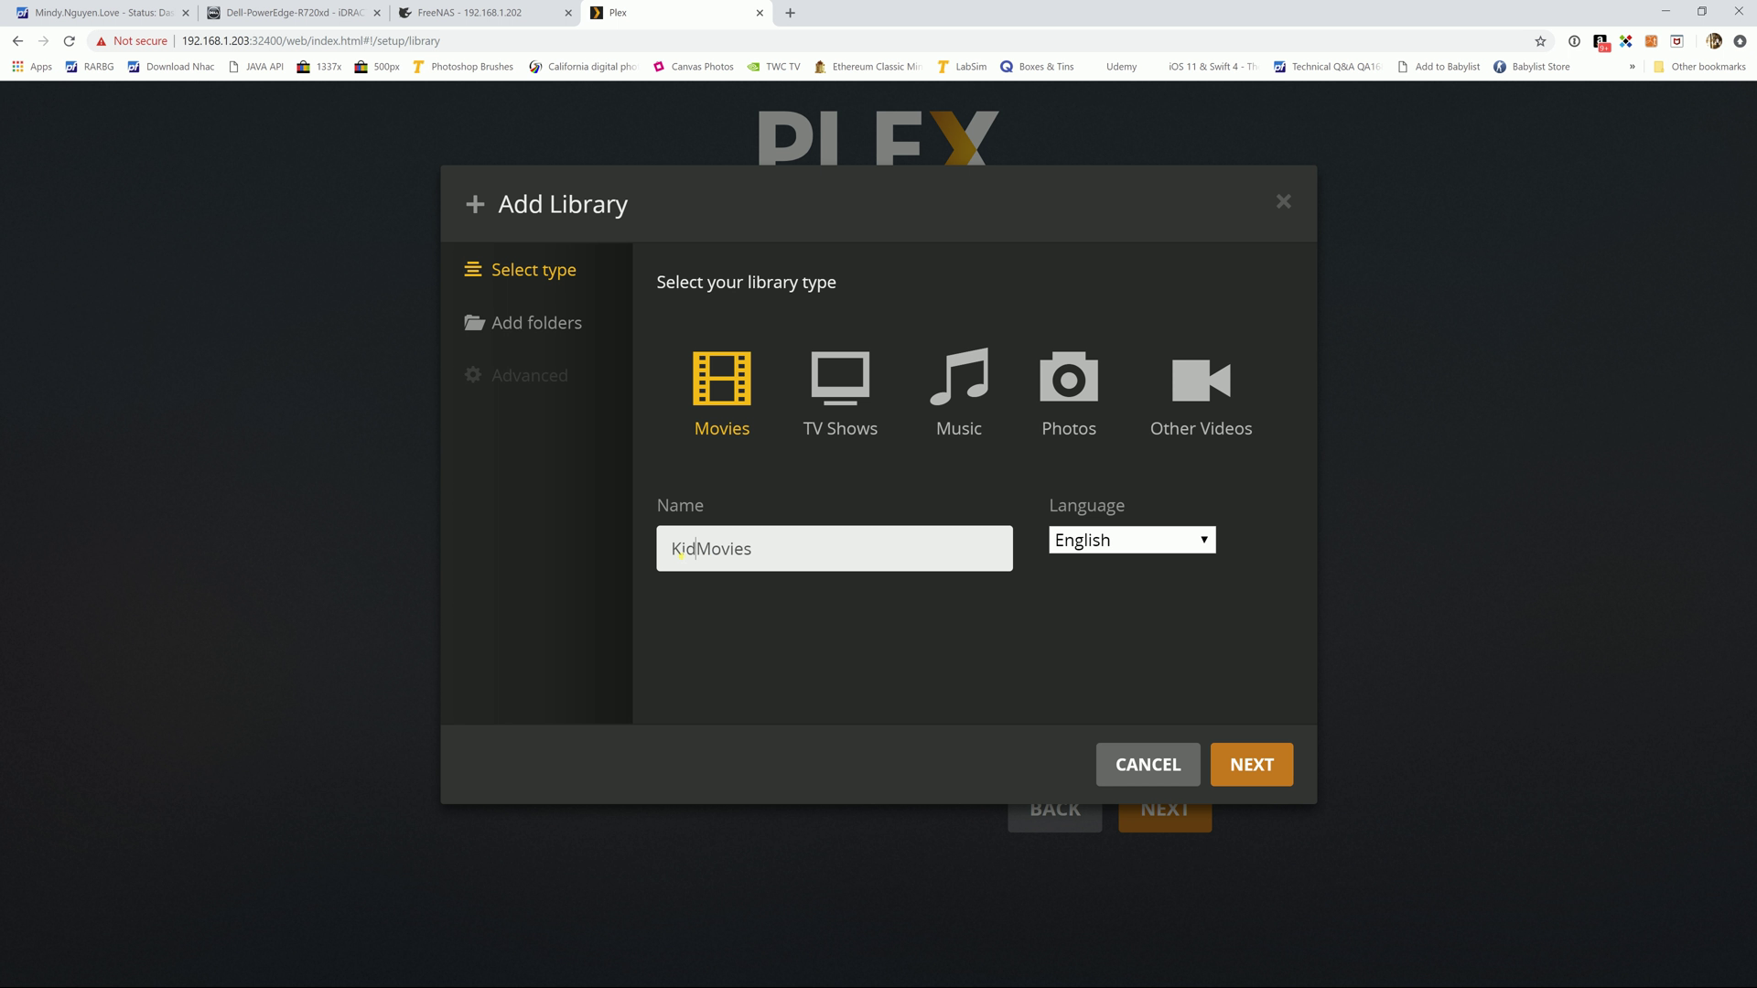
key(BackSpace)
key(BackSpace)
- Add /media/Kids as its folder and create the Kid Movies library
click(1252, 758)
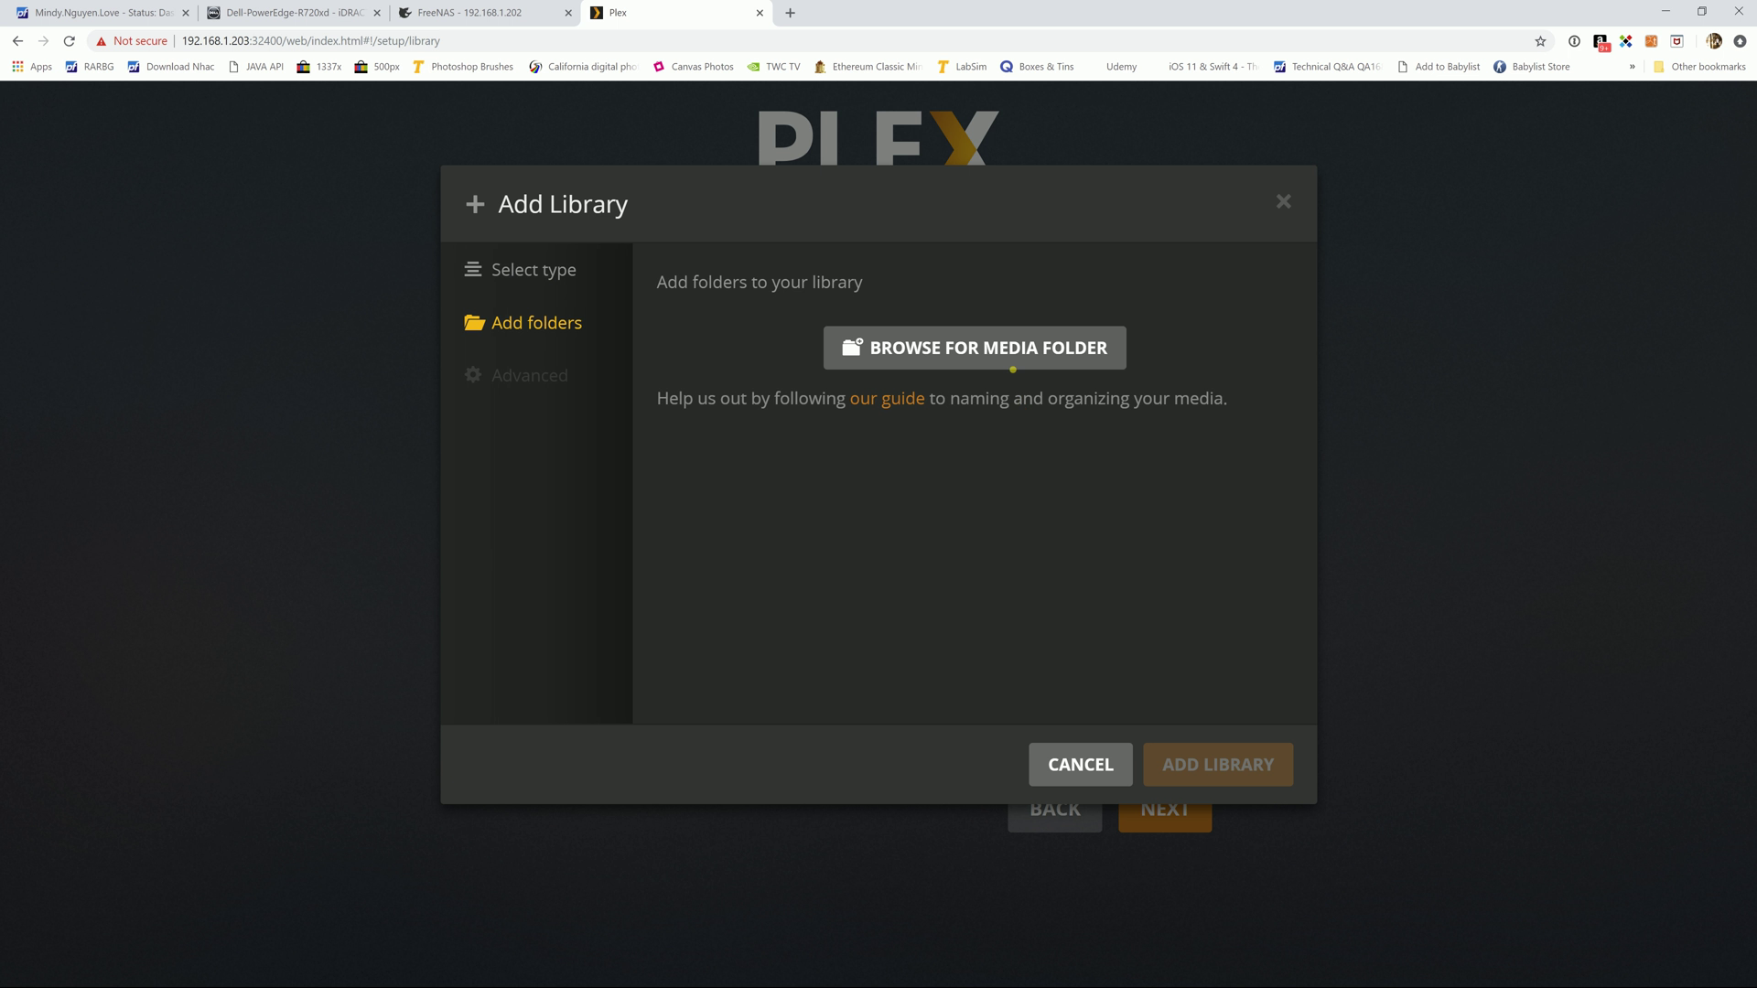
click(1012, 350)
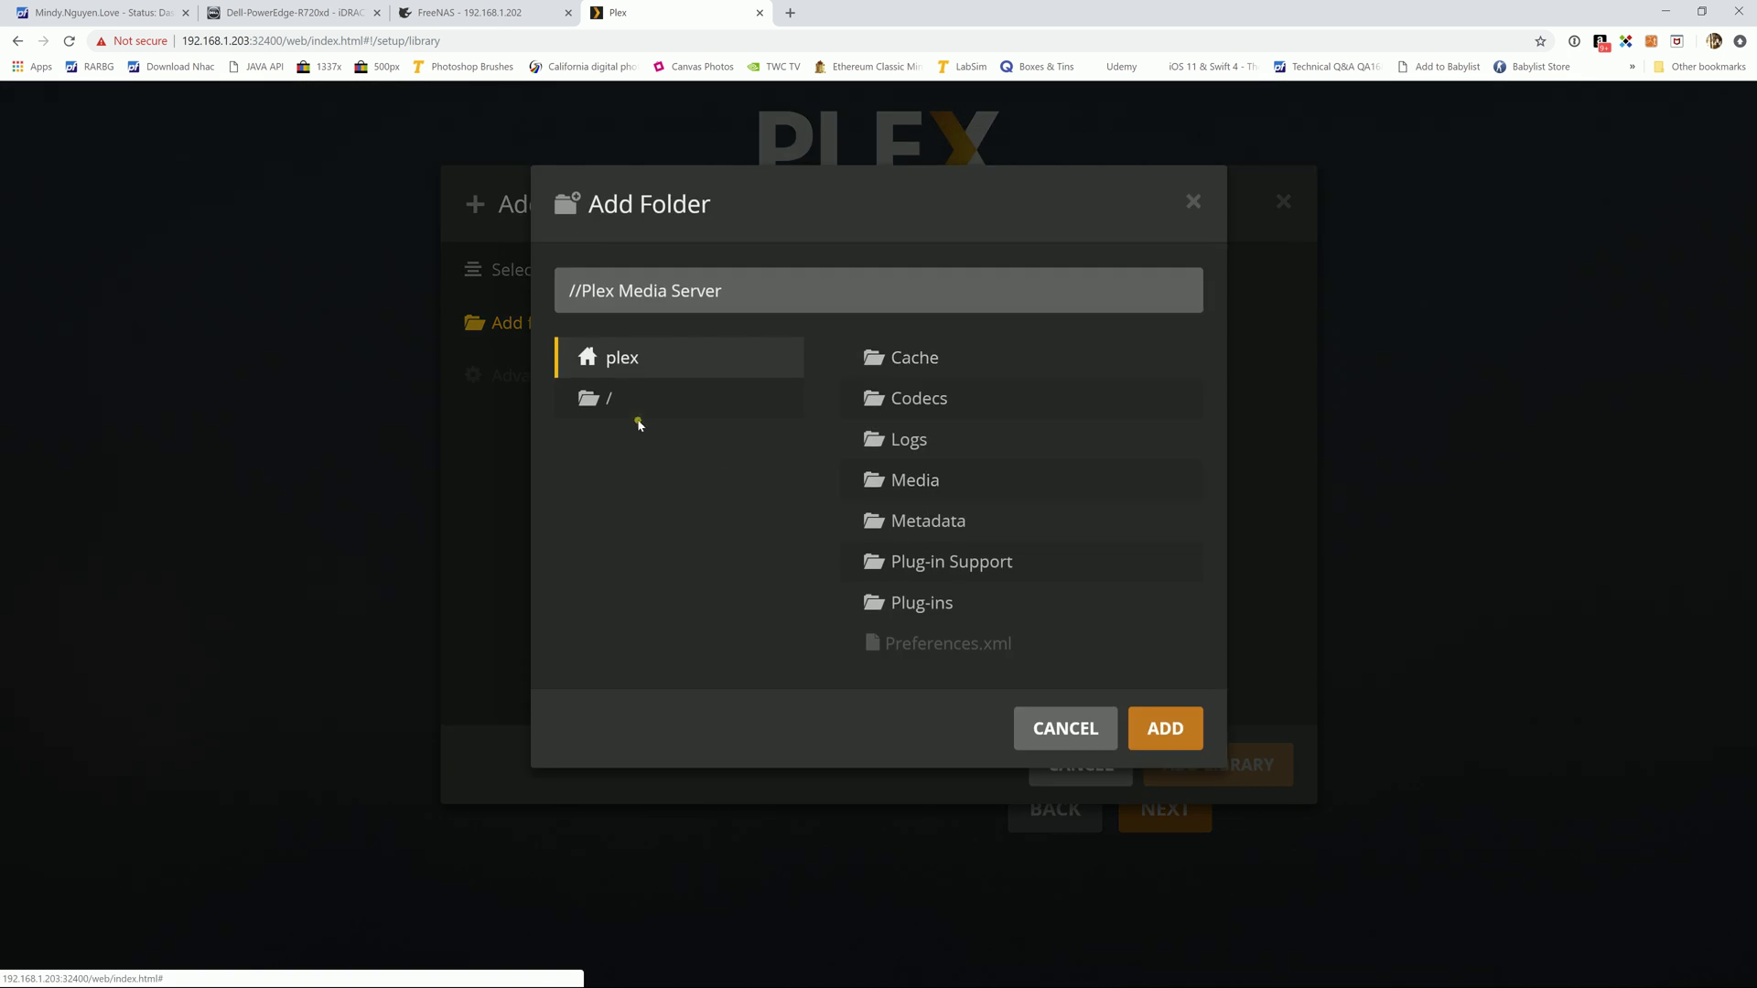
click(595, 400)
click(937, 608)
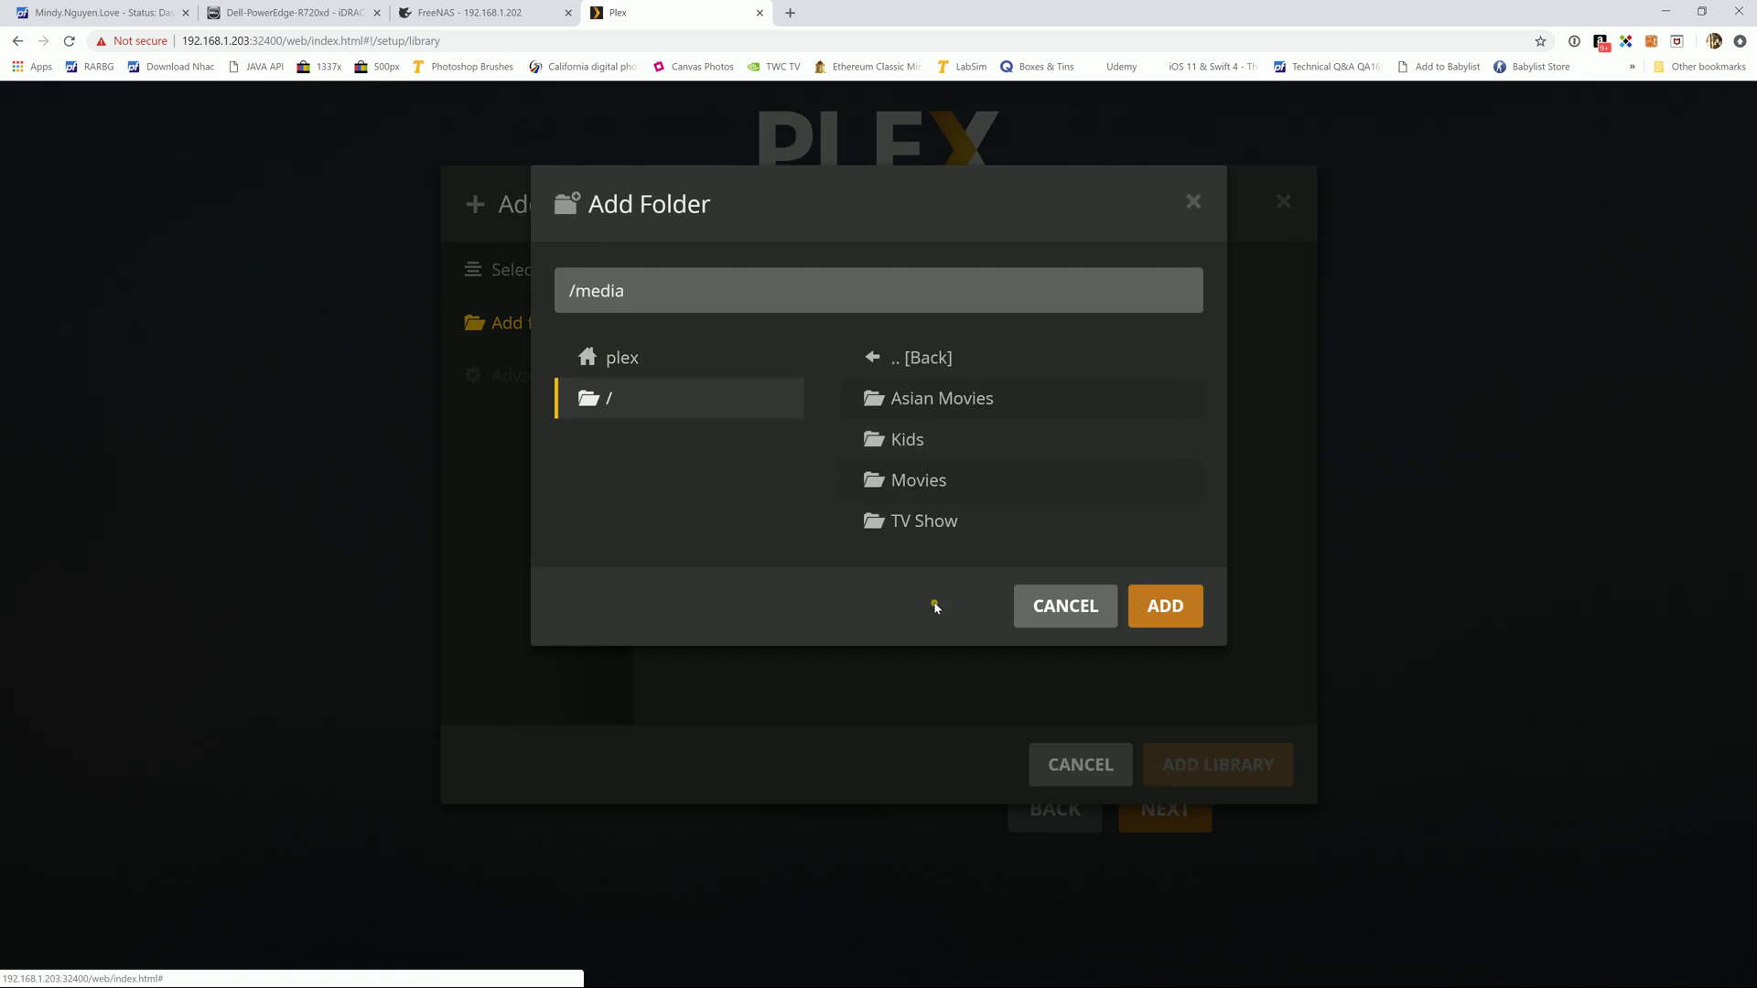
click(916, 443)
click(1166, 608)
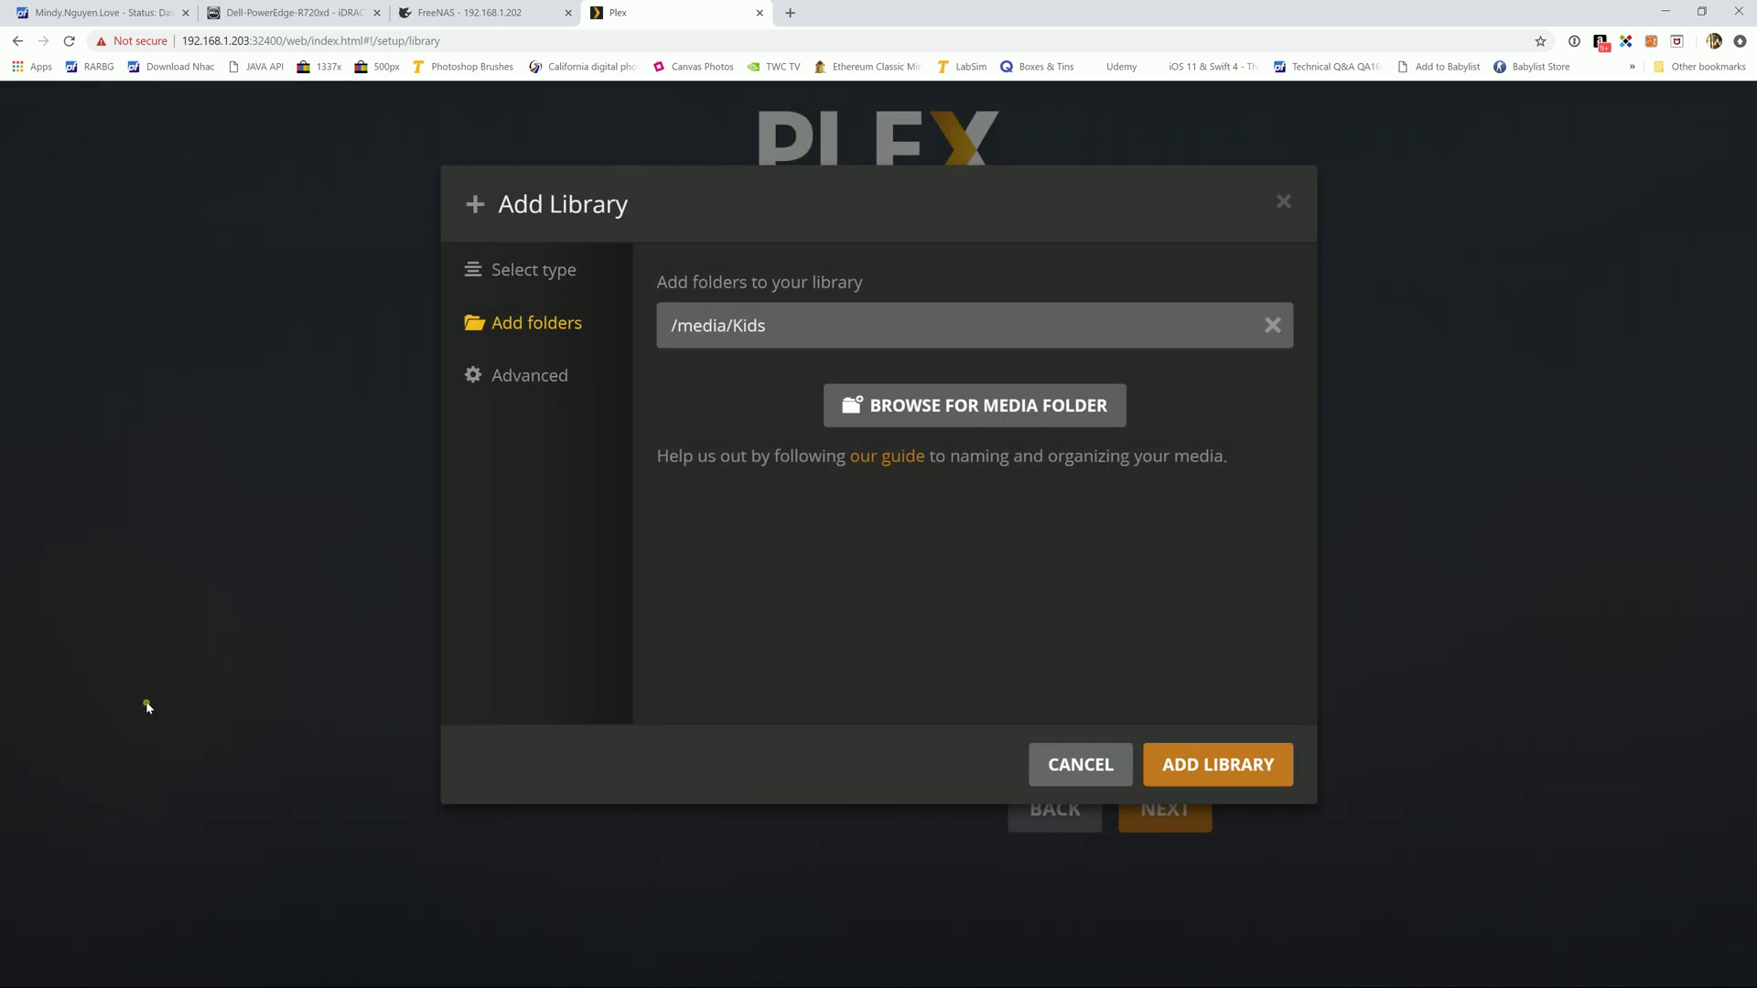
click(1272, 769)
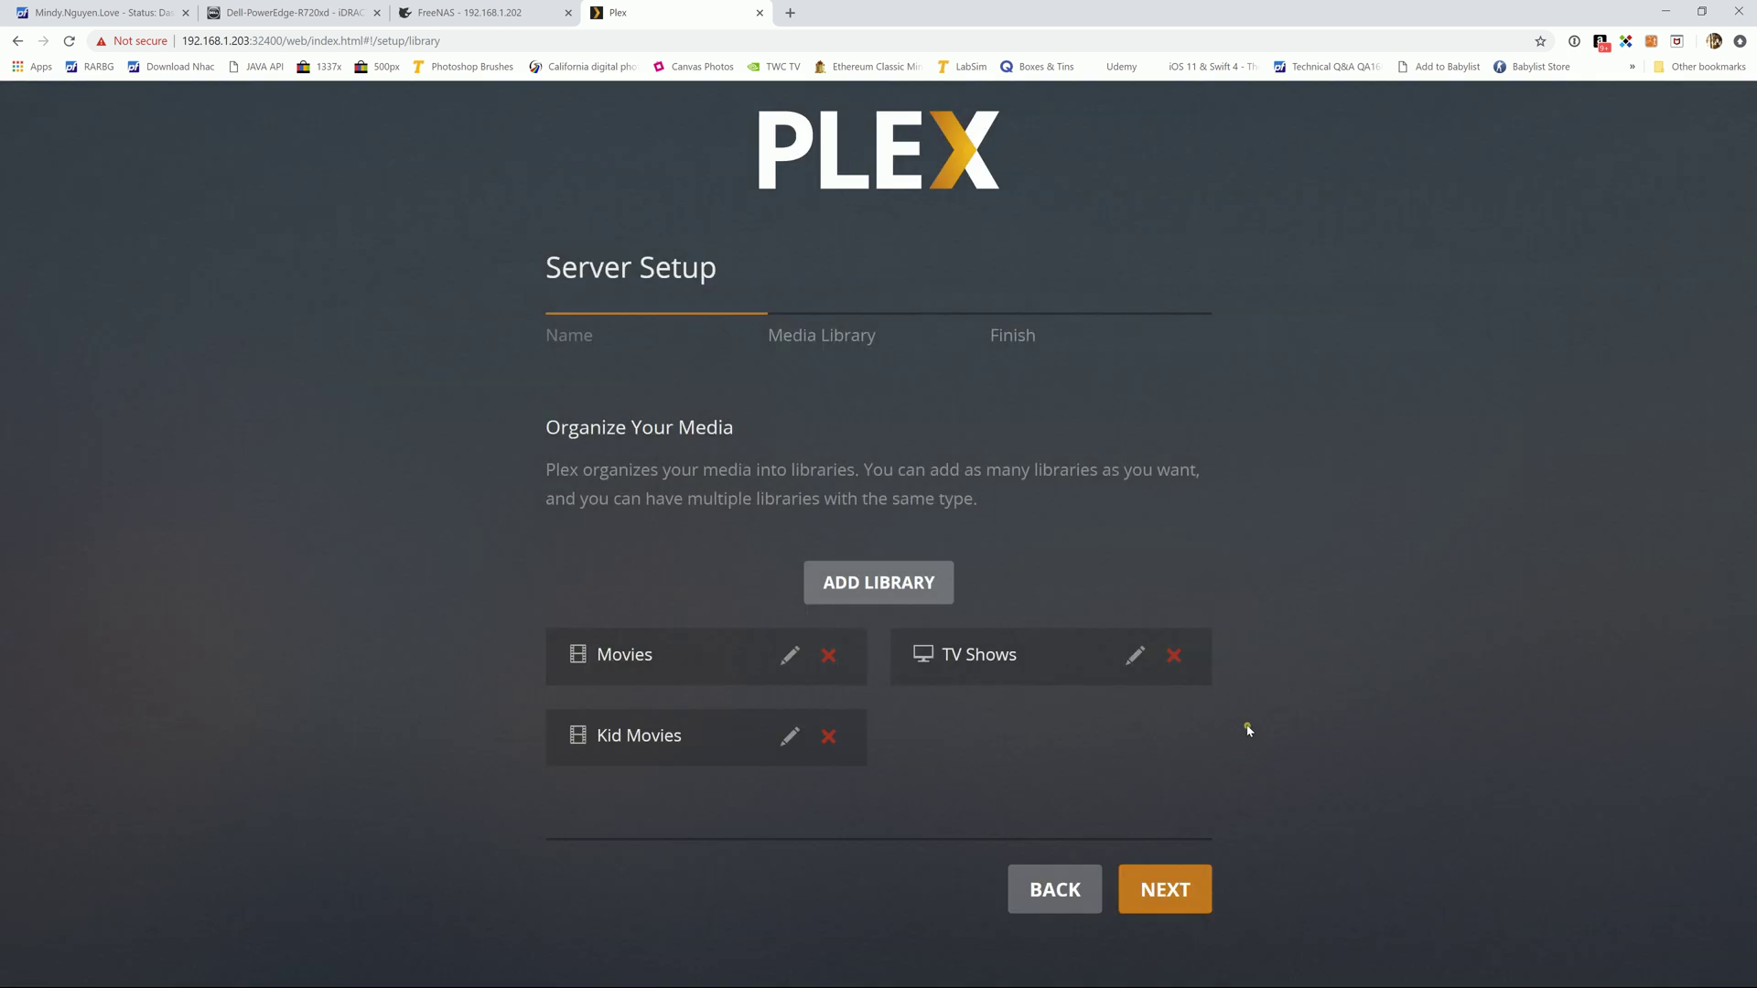
- Complete the Finish step and close the wizard to reach Recently Added Movies
click(1204, 886)
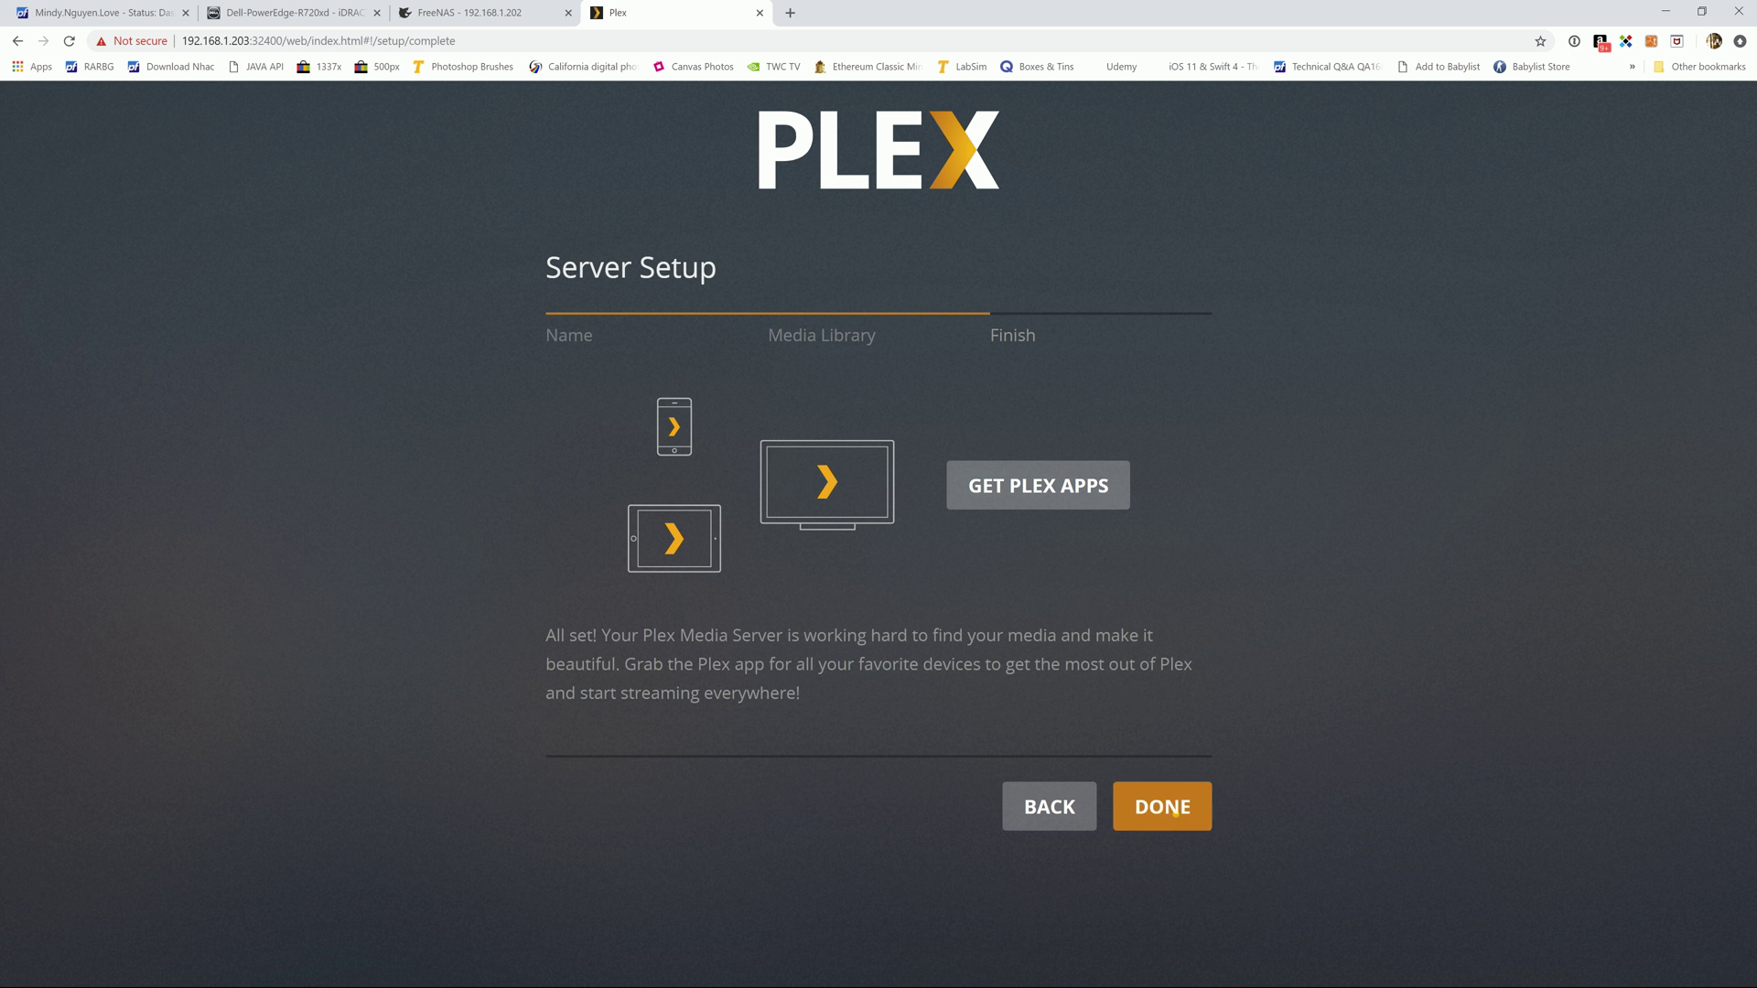
click(1174, 811)
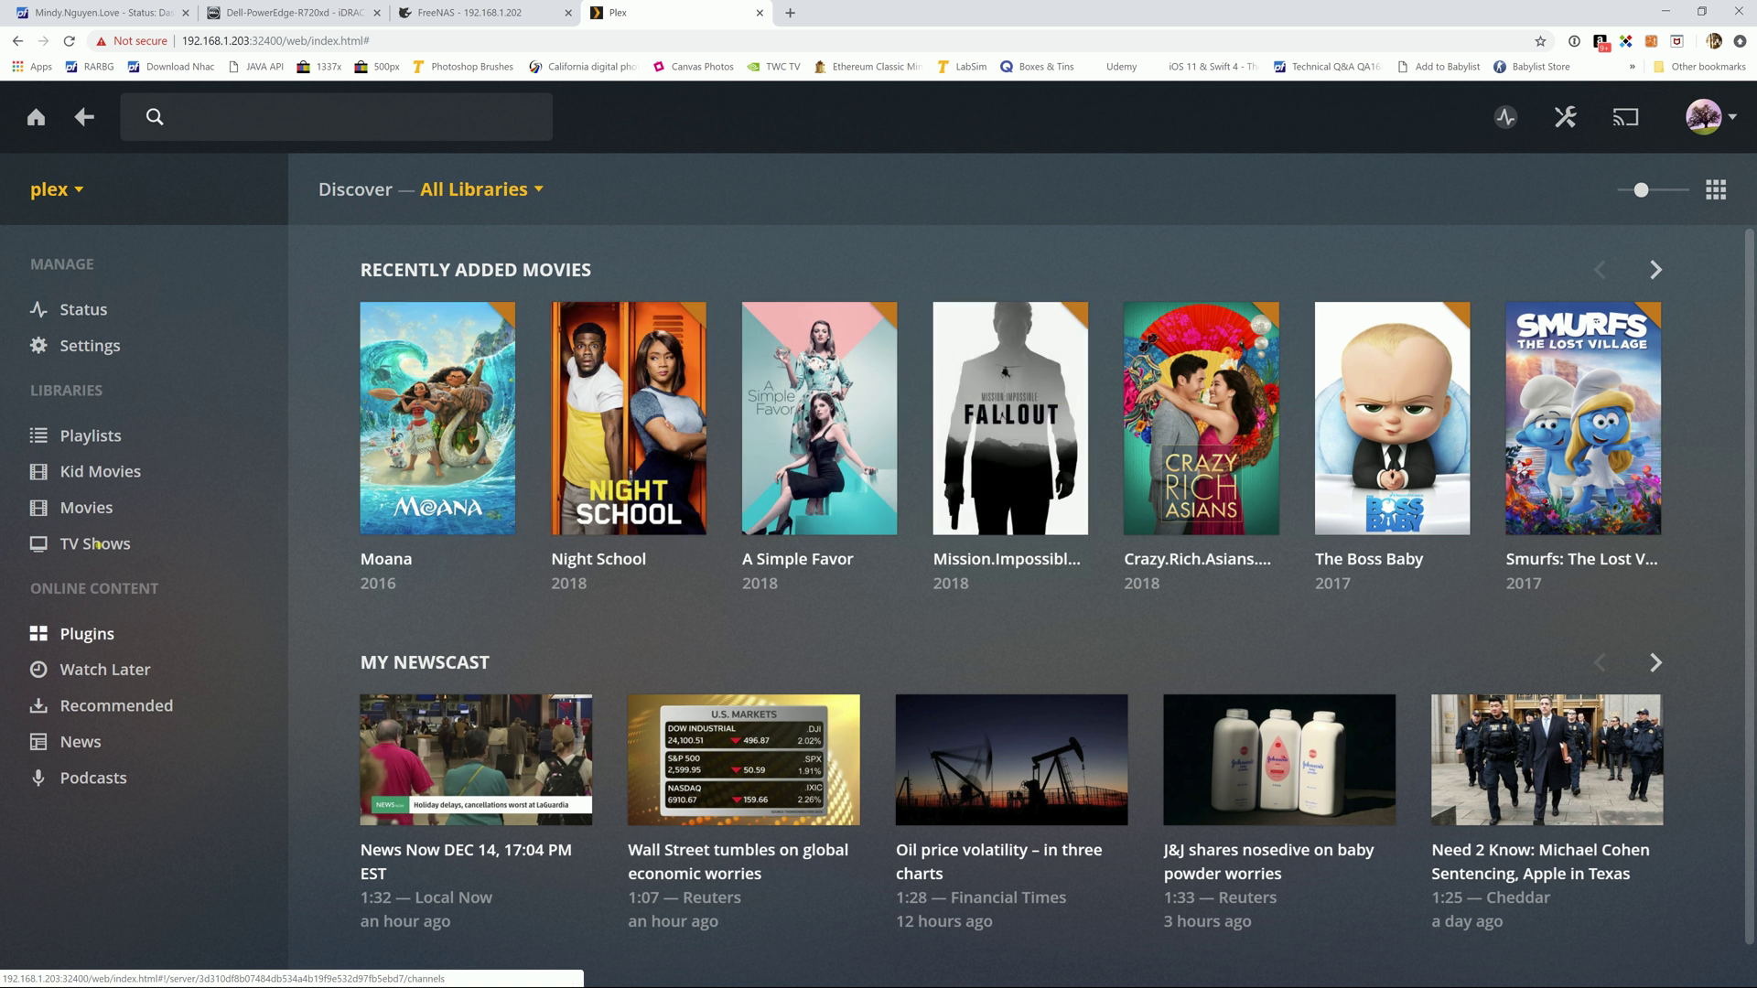
- Browse the Movies and TV Shows libraries, then open Kid Movies with its five films
click(91, 507)
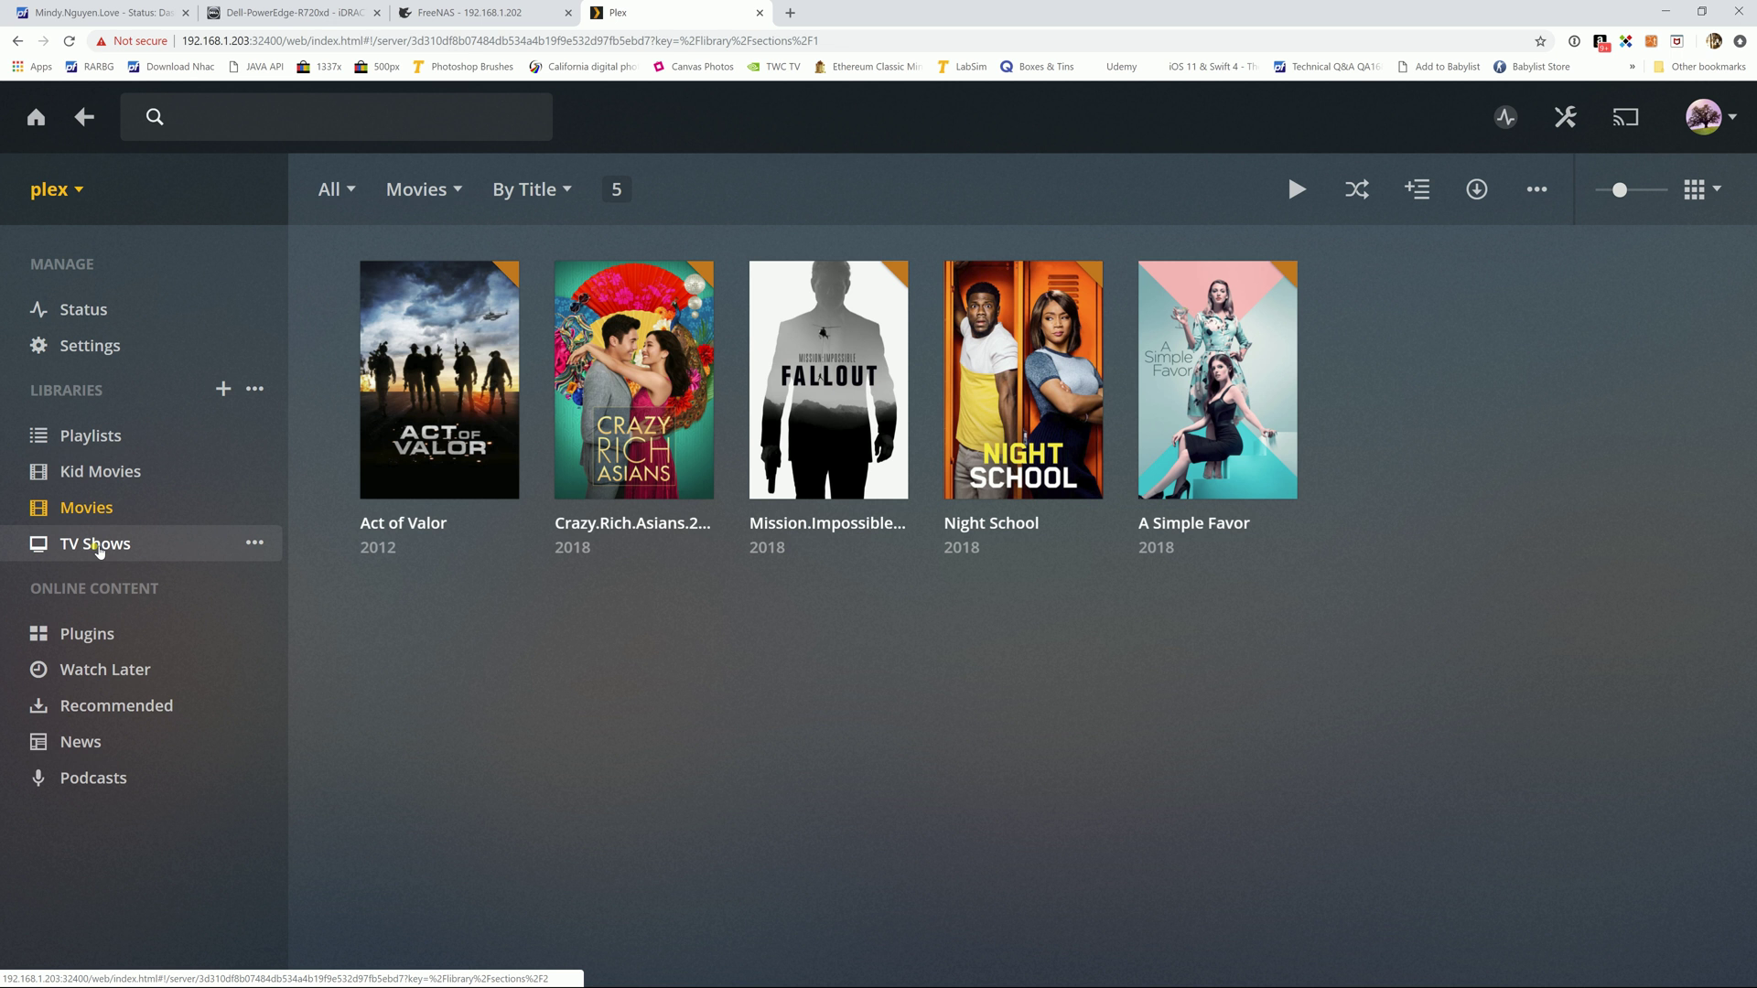
click(95, 546)
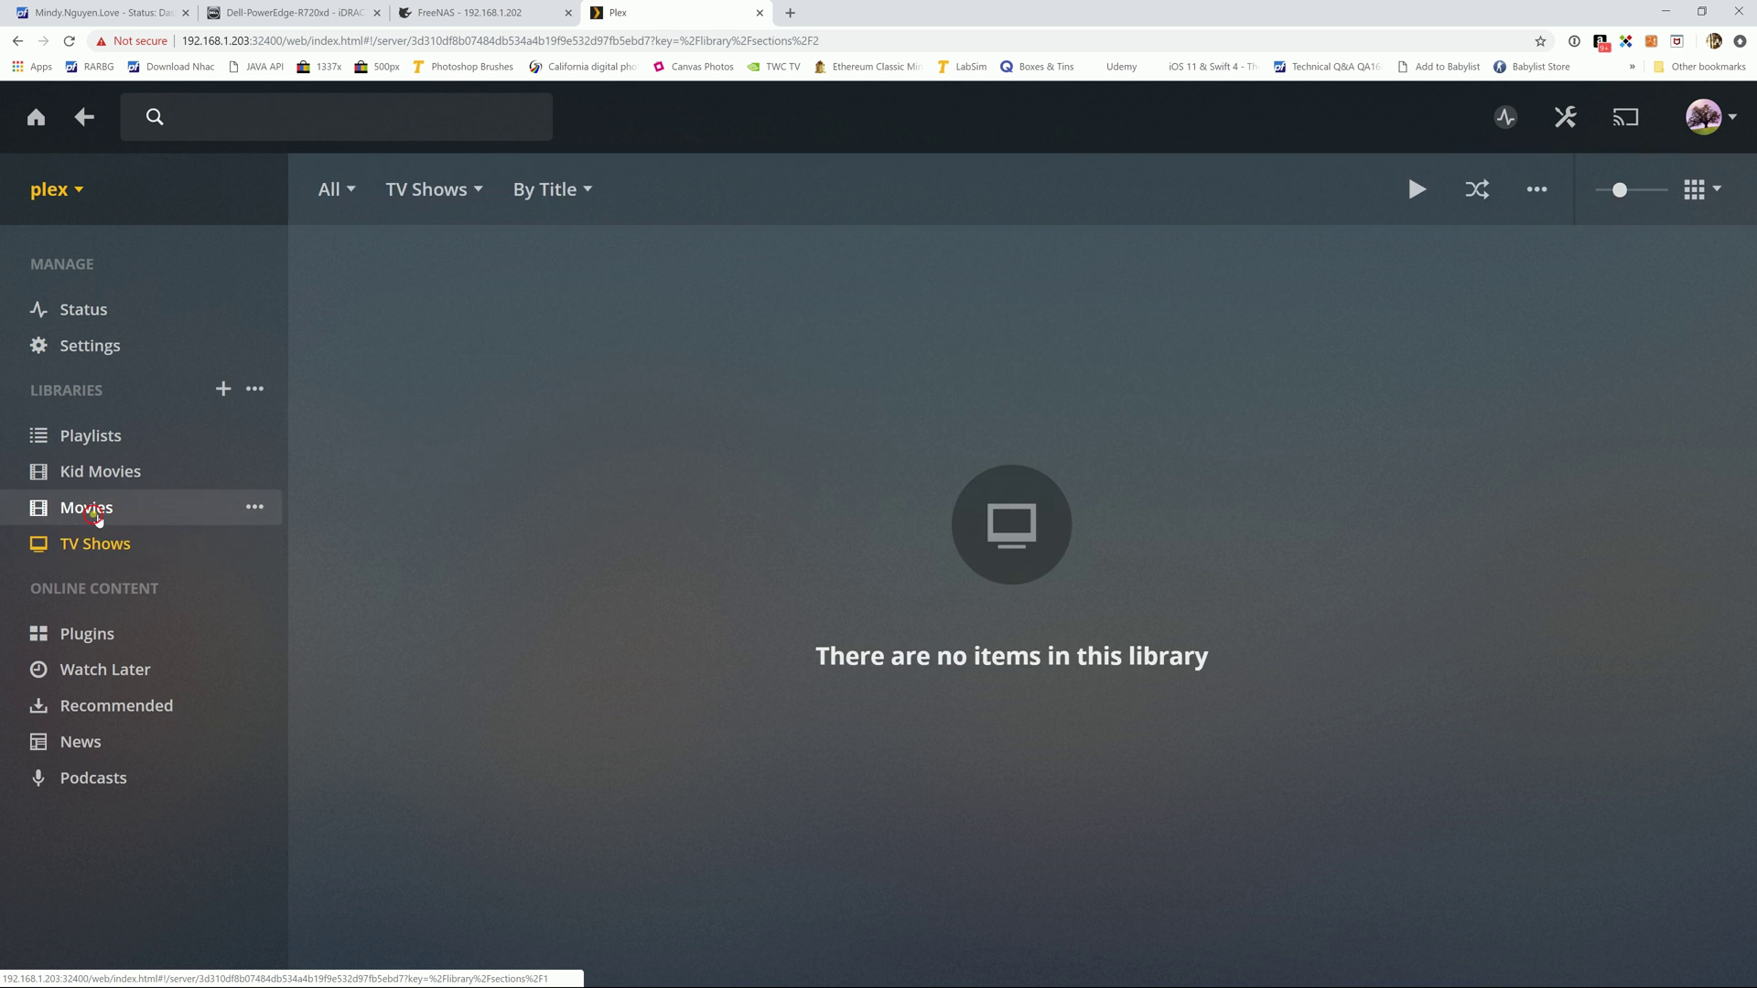
click(94, 512)
click(93, 547)
click(85, 511)
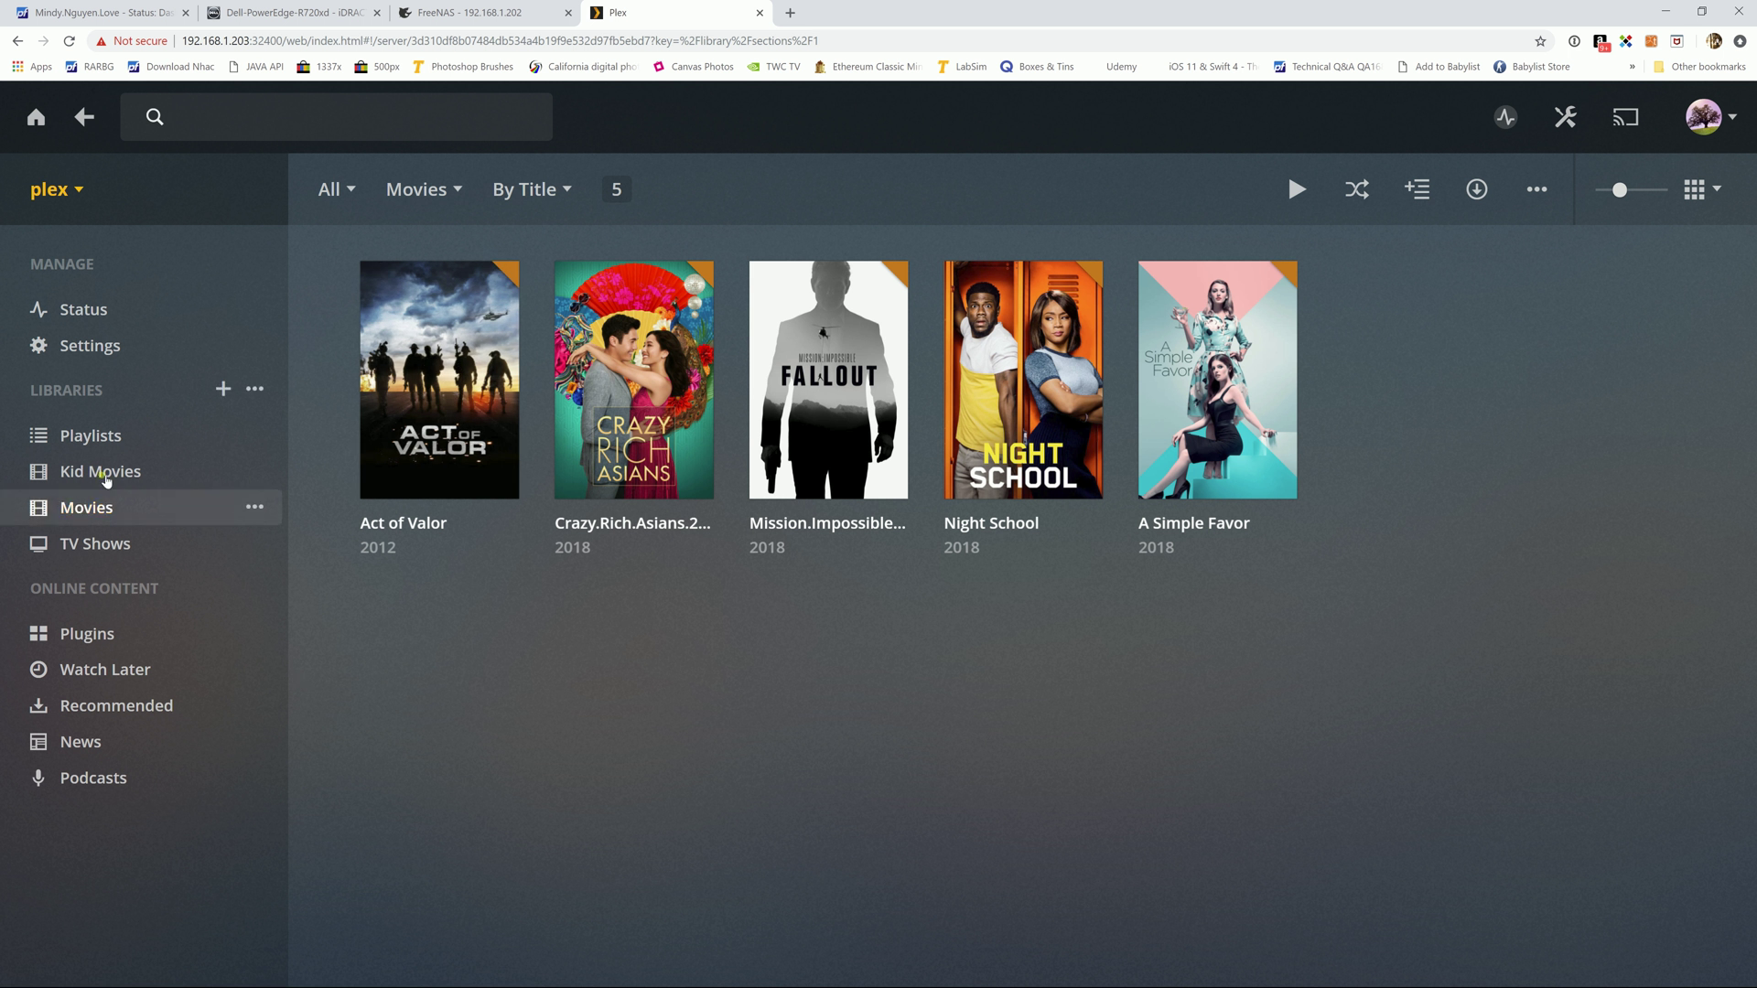
click(96, 475)
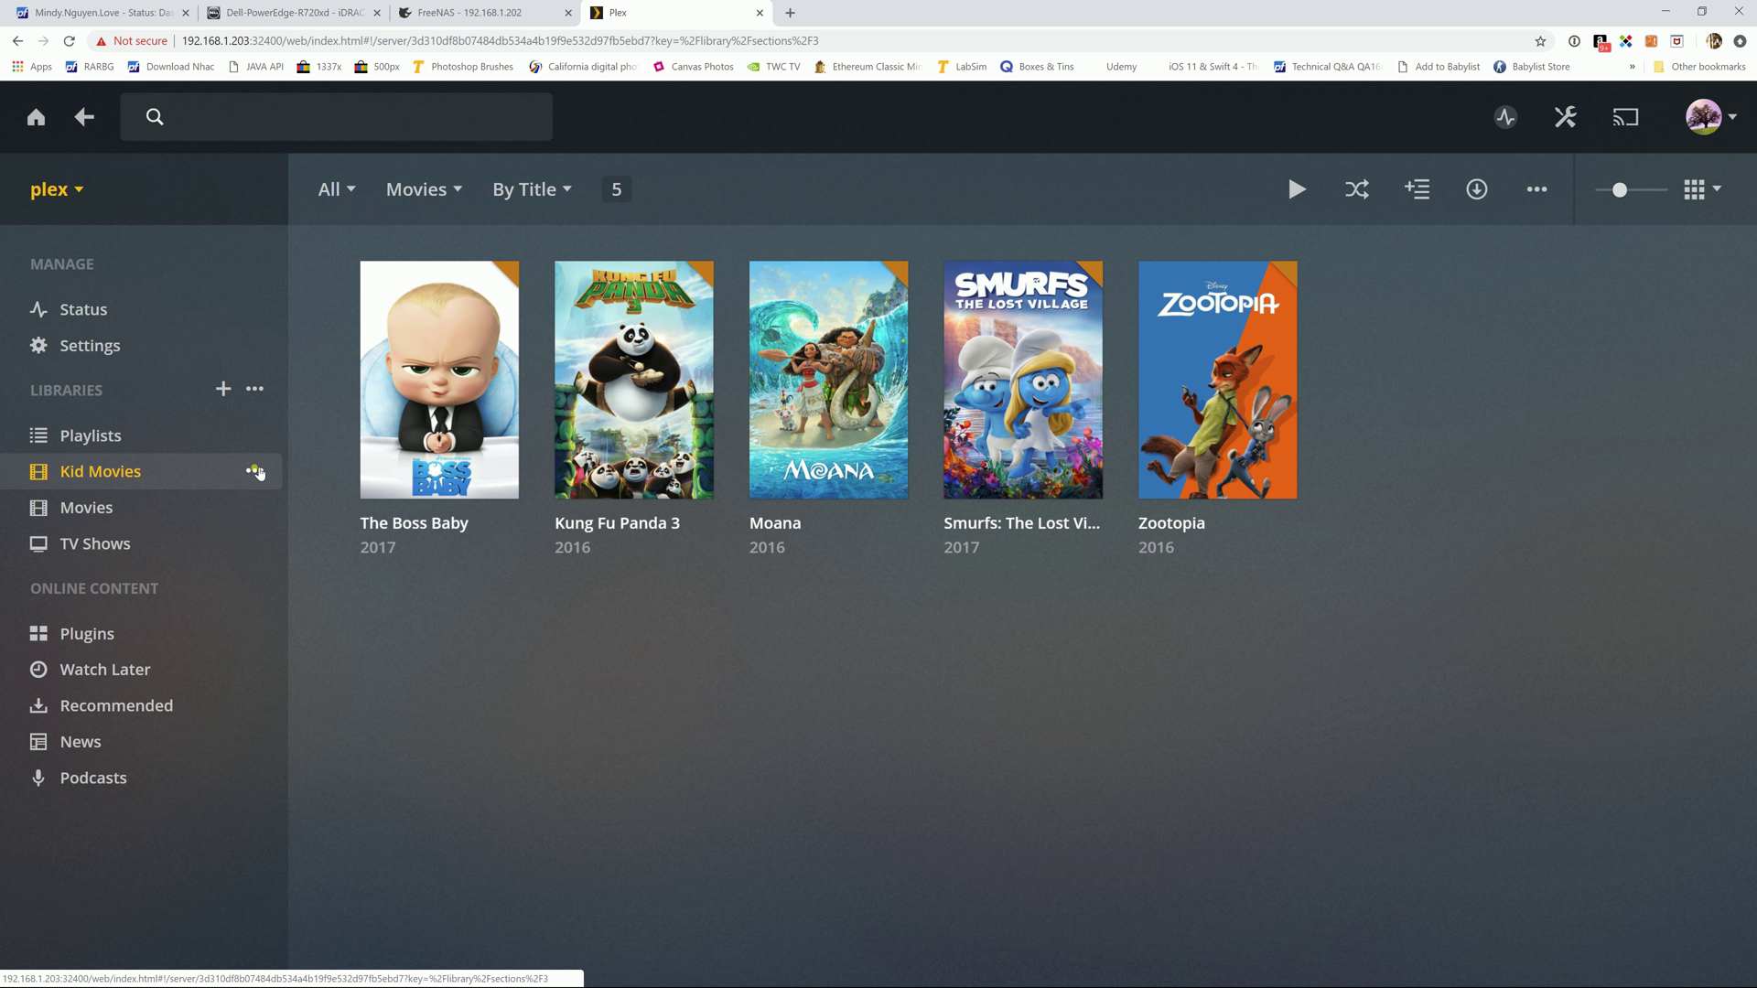
click(253, 471)
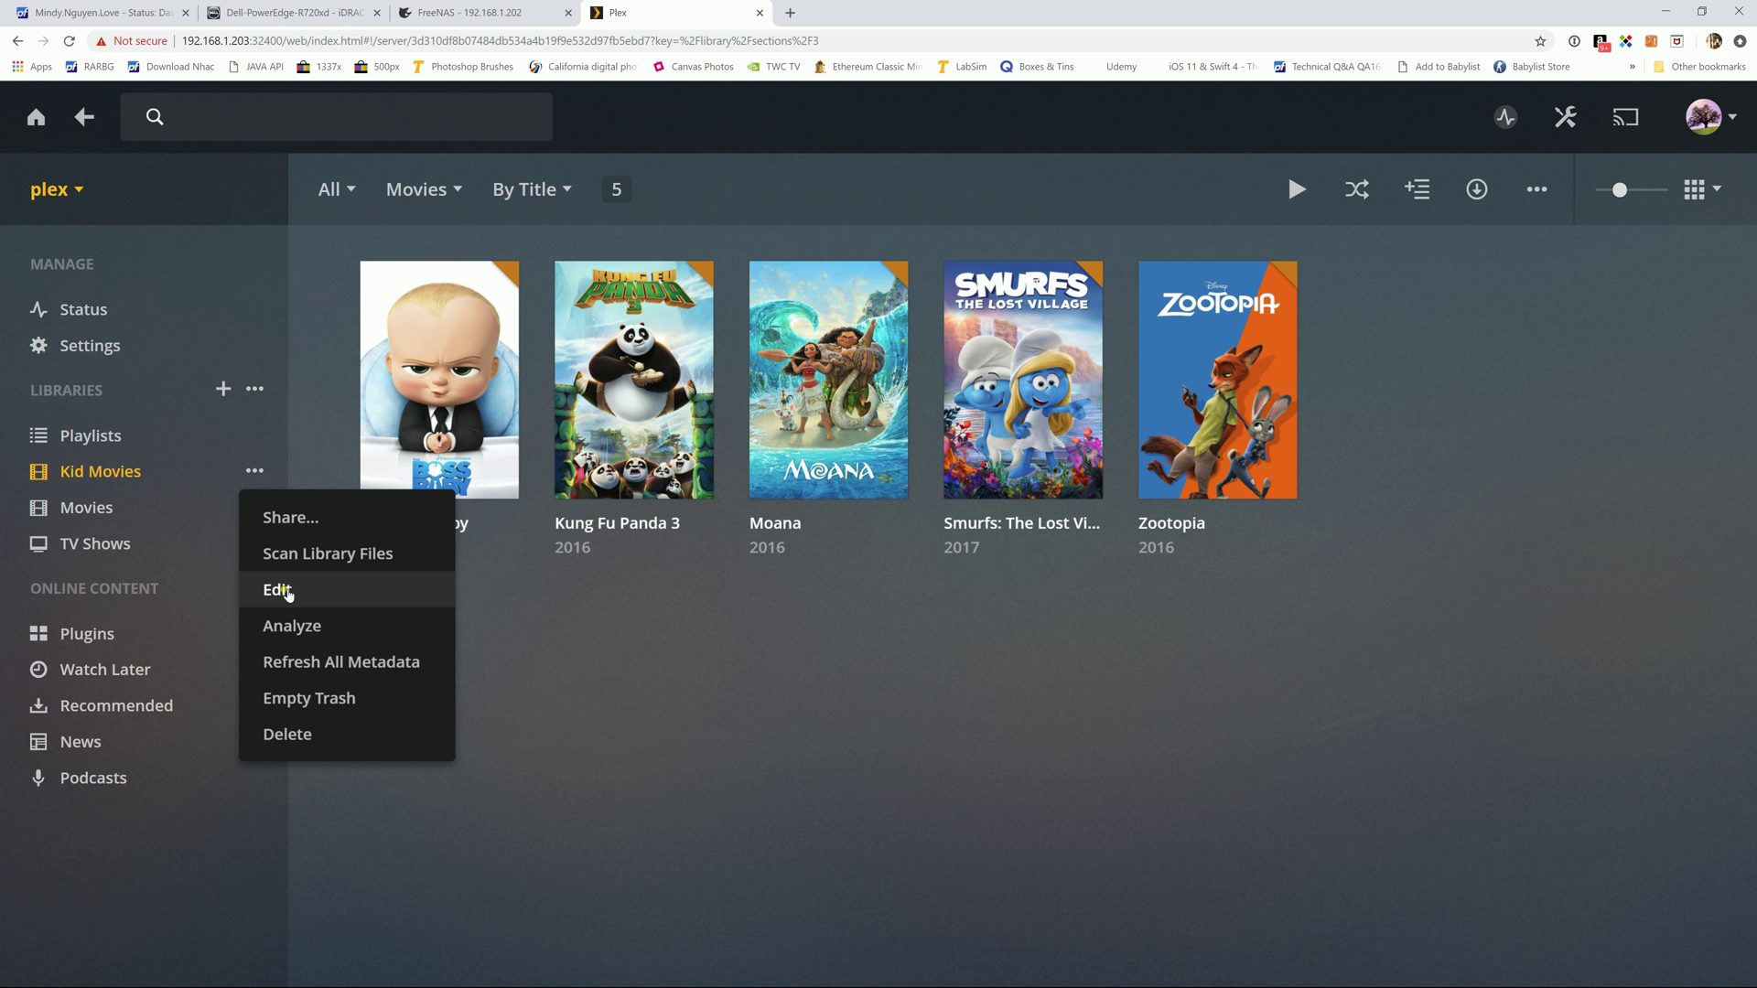
click(215, 475)
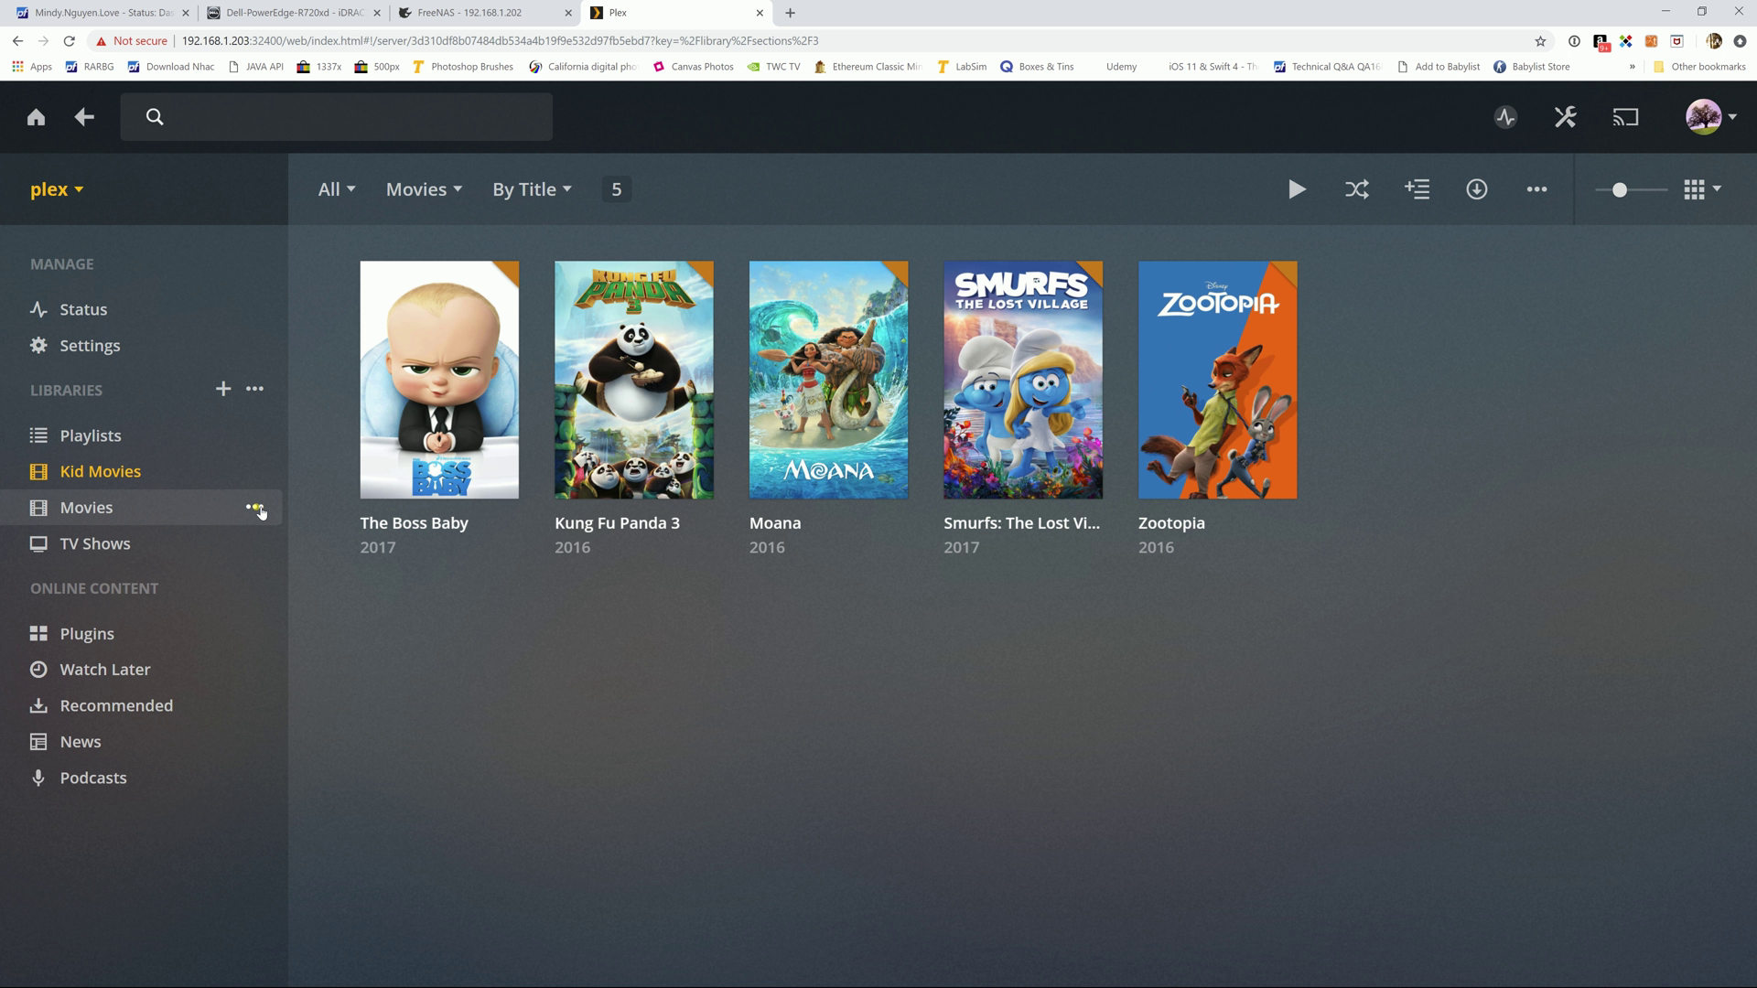
click(256, 508)
click(283, 627)
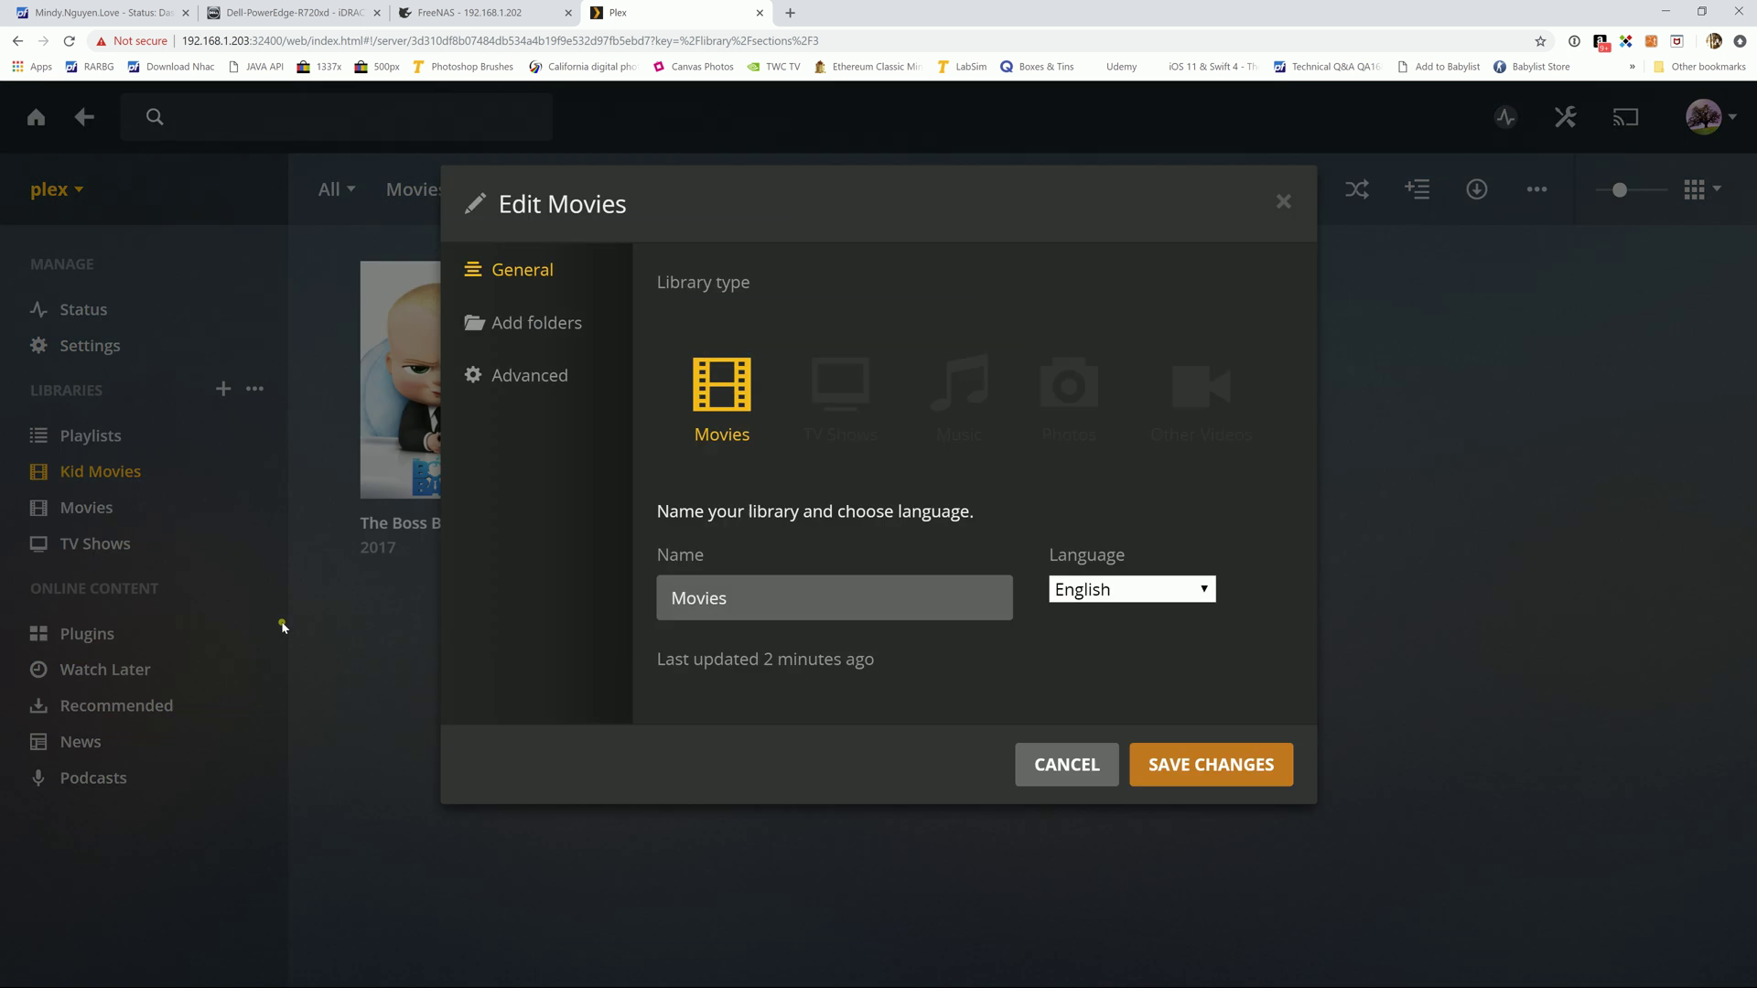
click(535, 388)
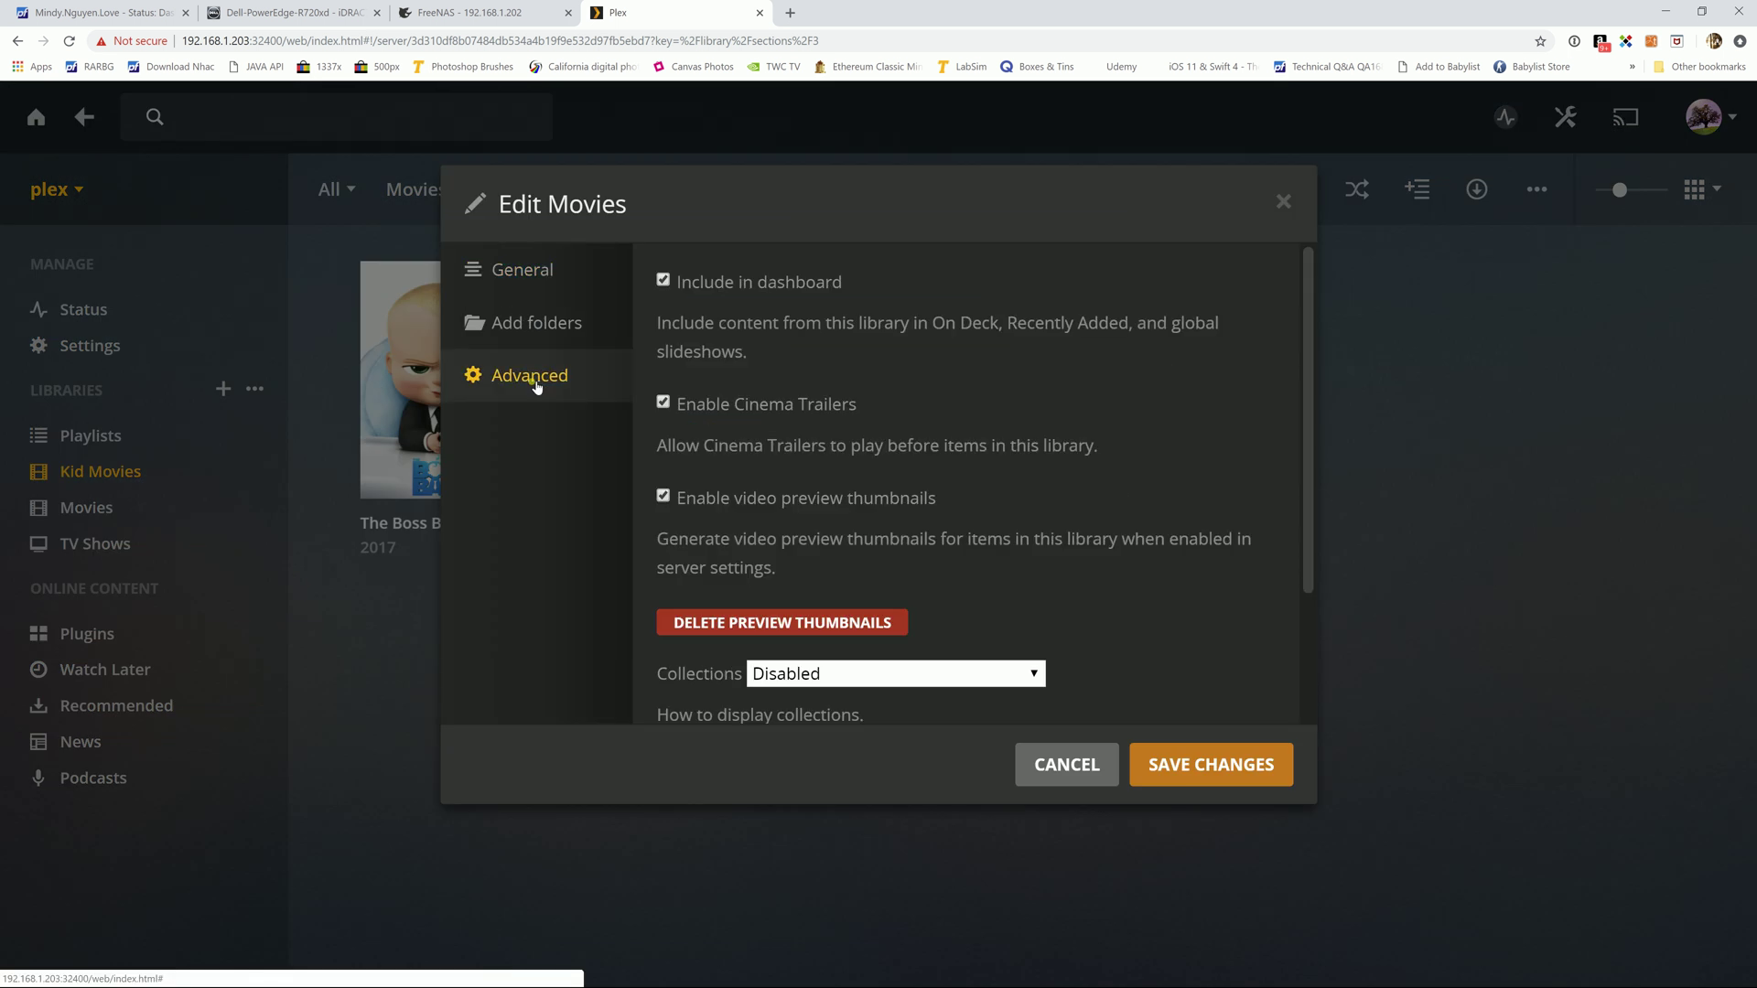
scroll(787, 449, down, 10)
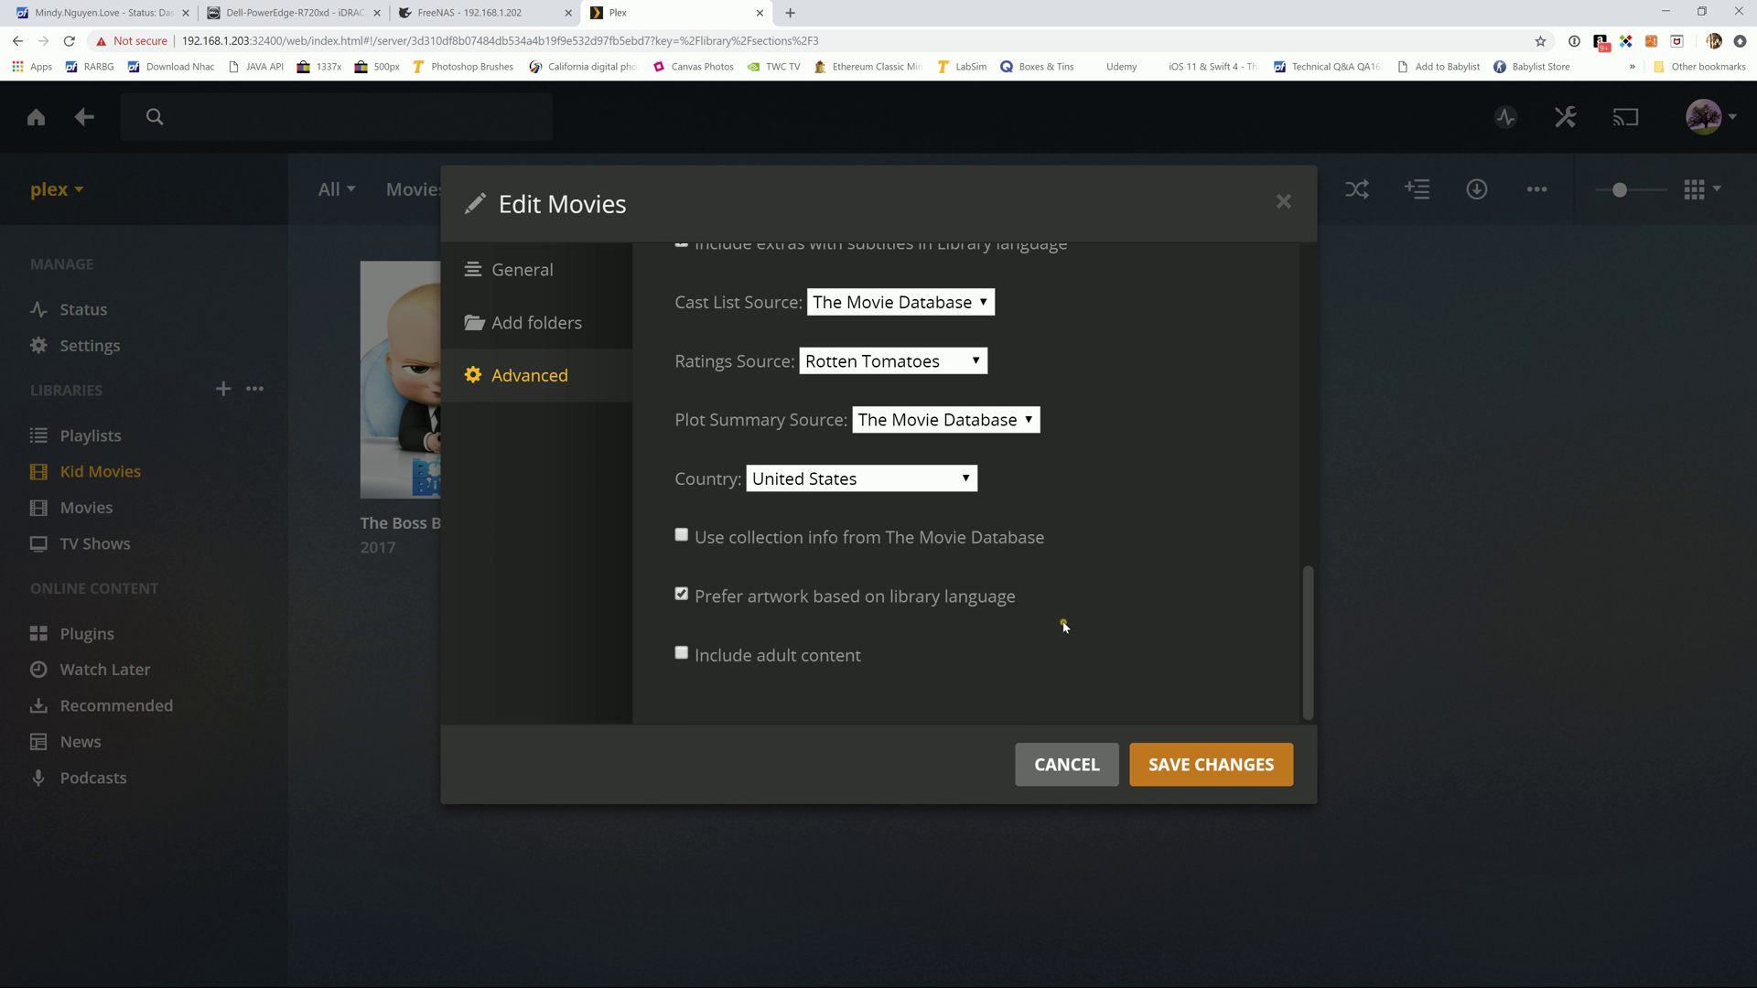
click(1189, 760)
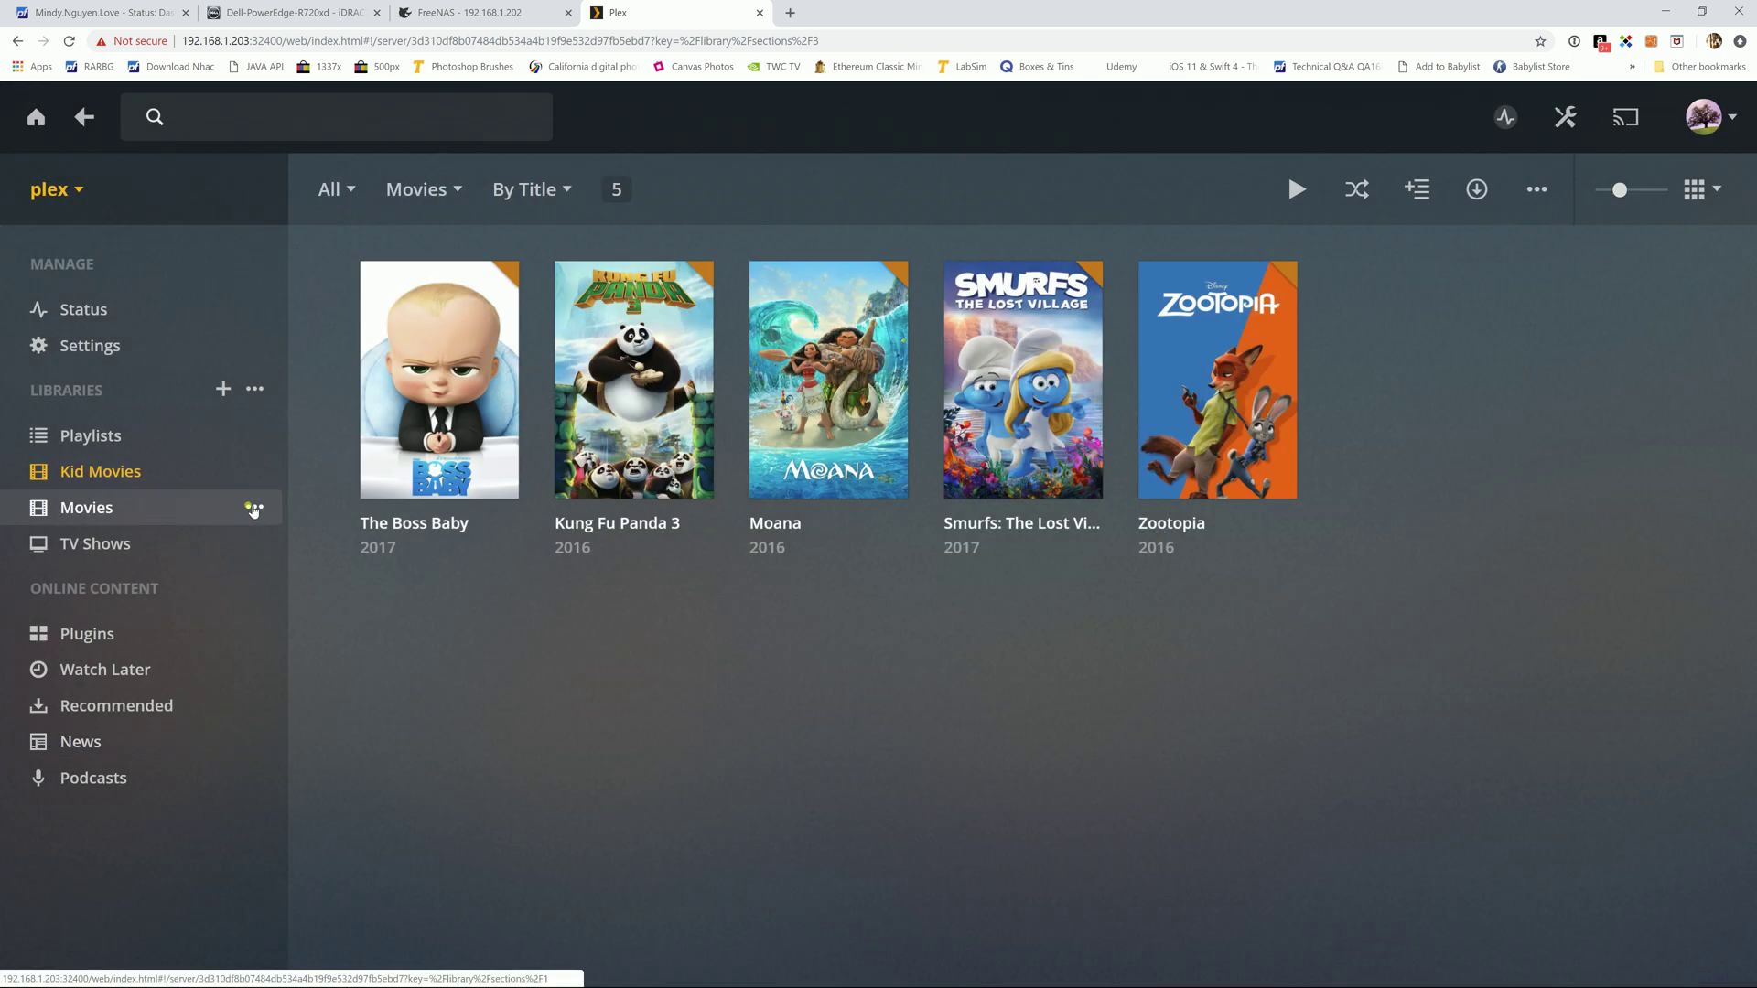
- Refresh all metadata for the Movies library, then return to the home page
click(253, 507)
click(355, 707)
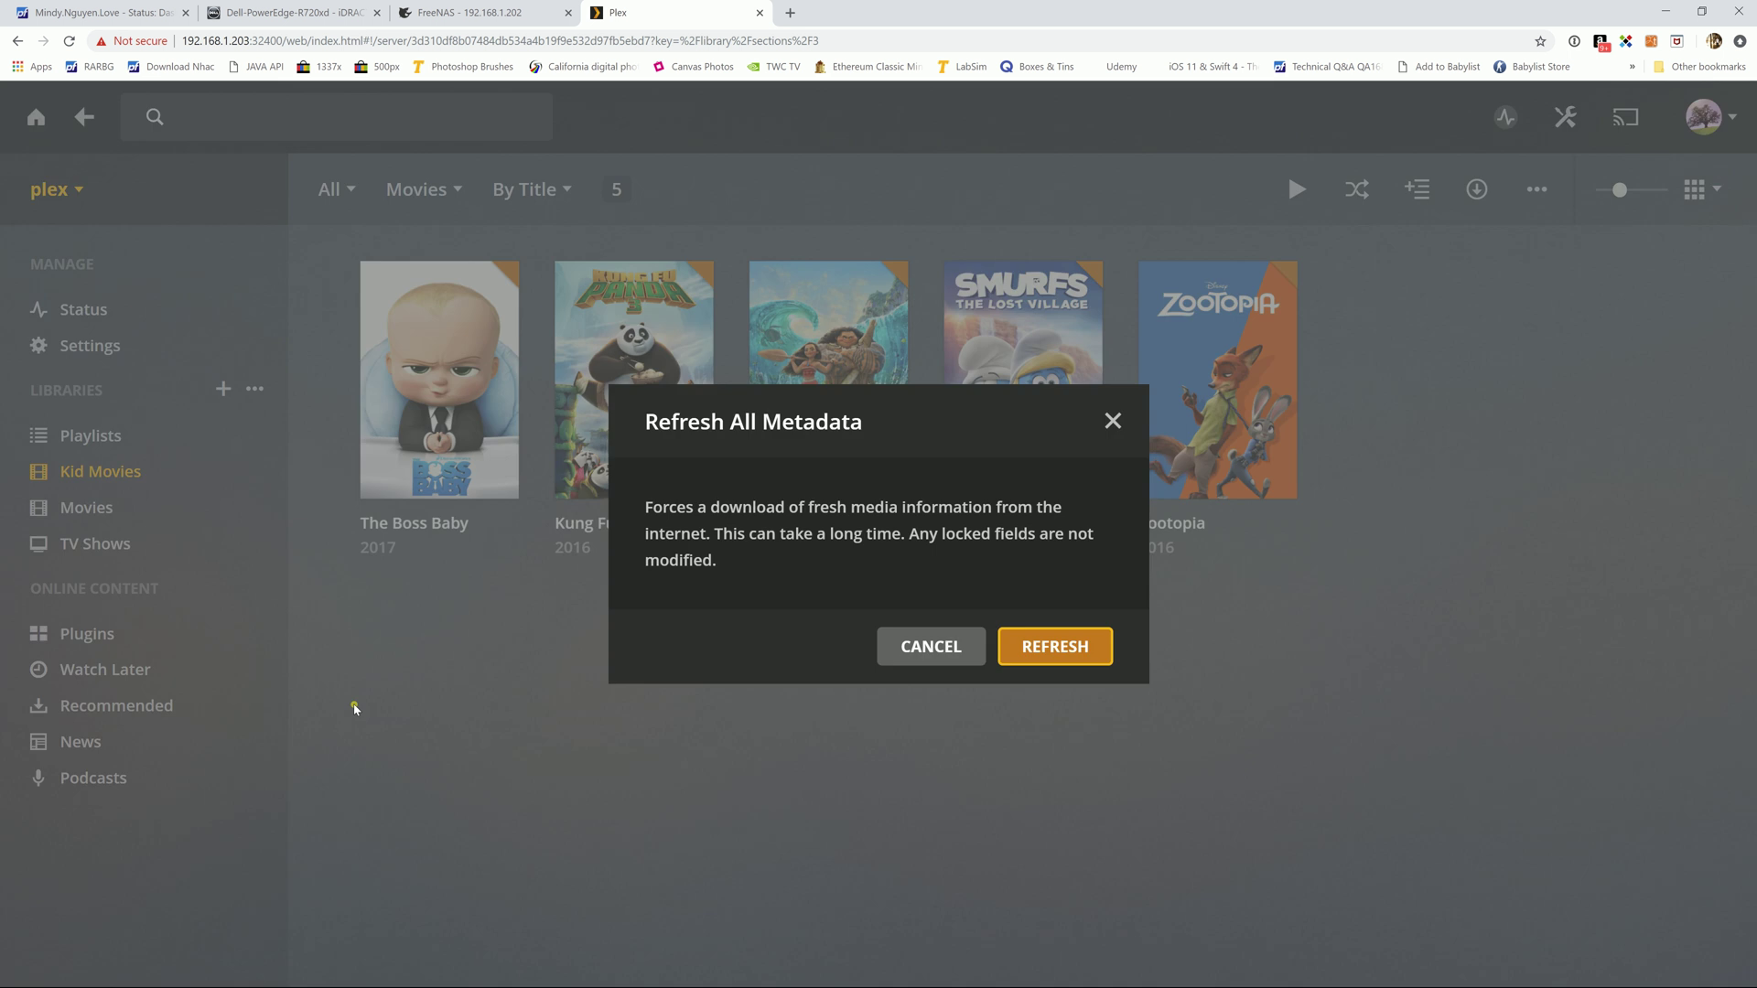
click(851, 708)
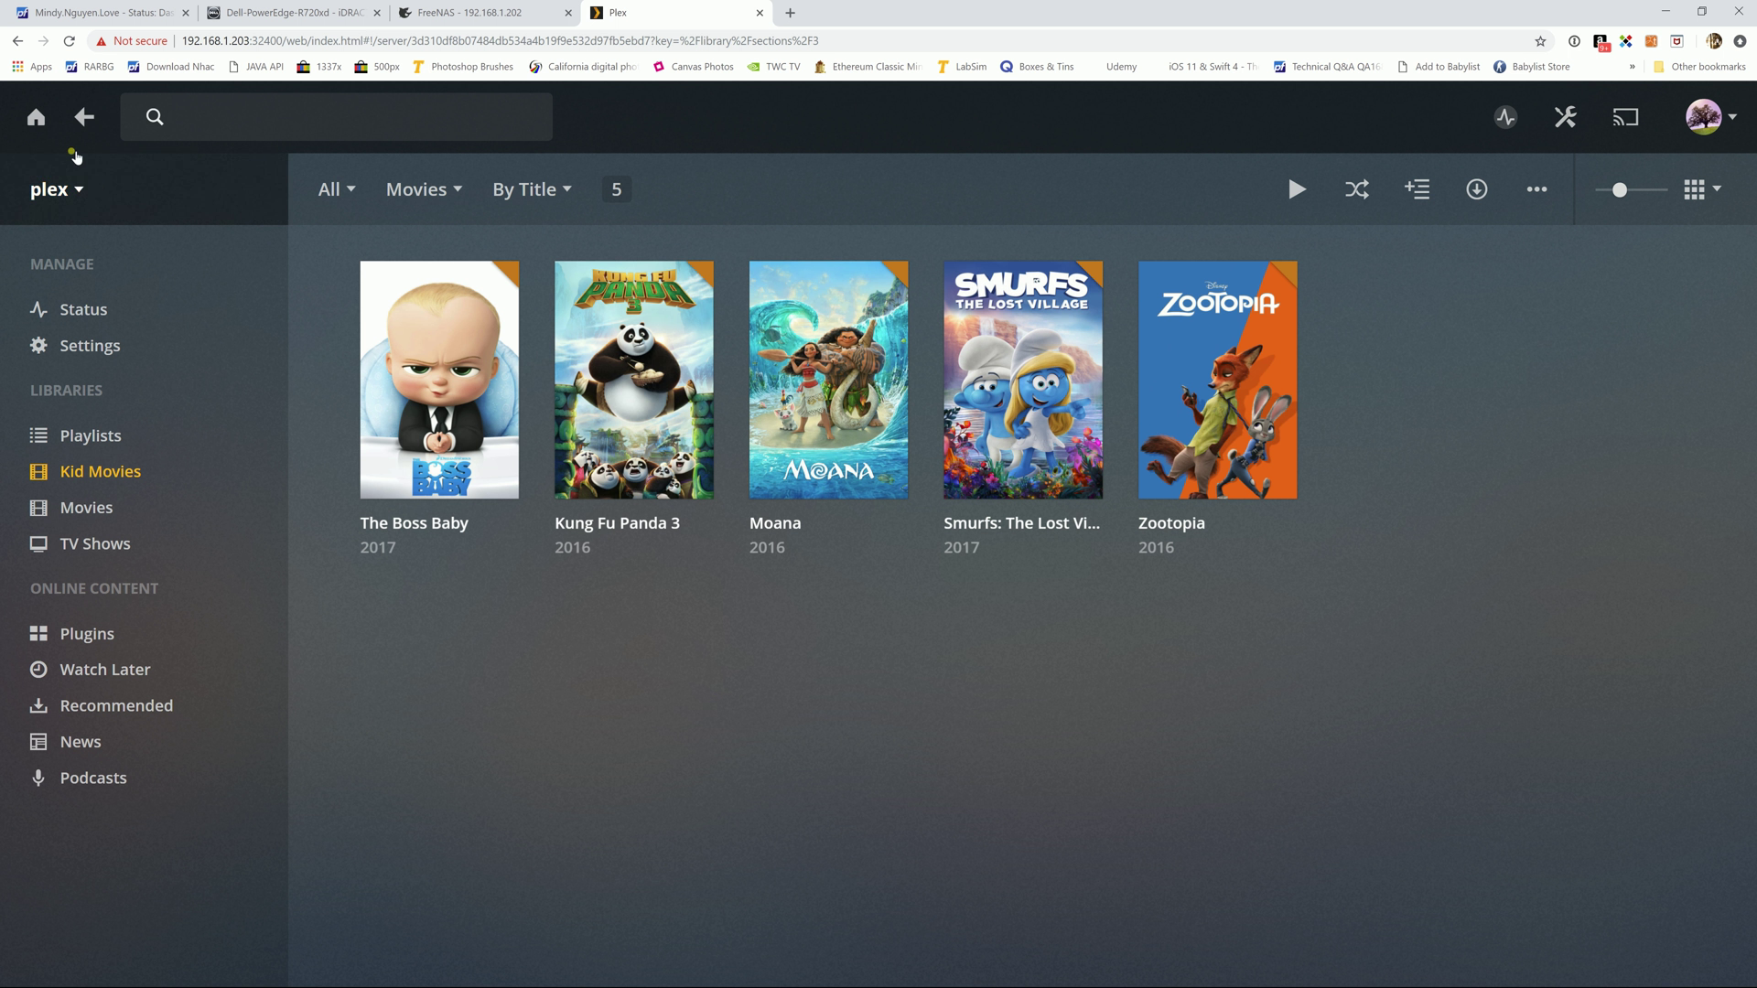
click(36, 116)
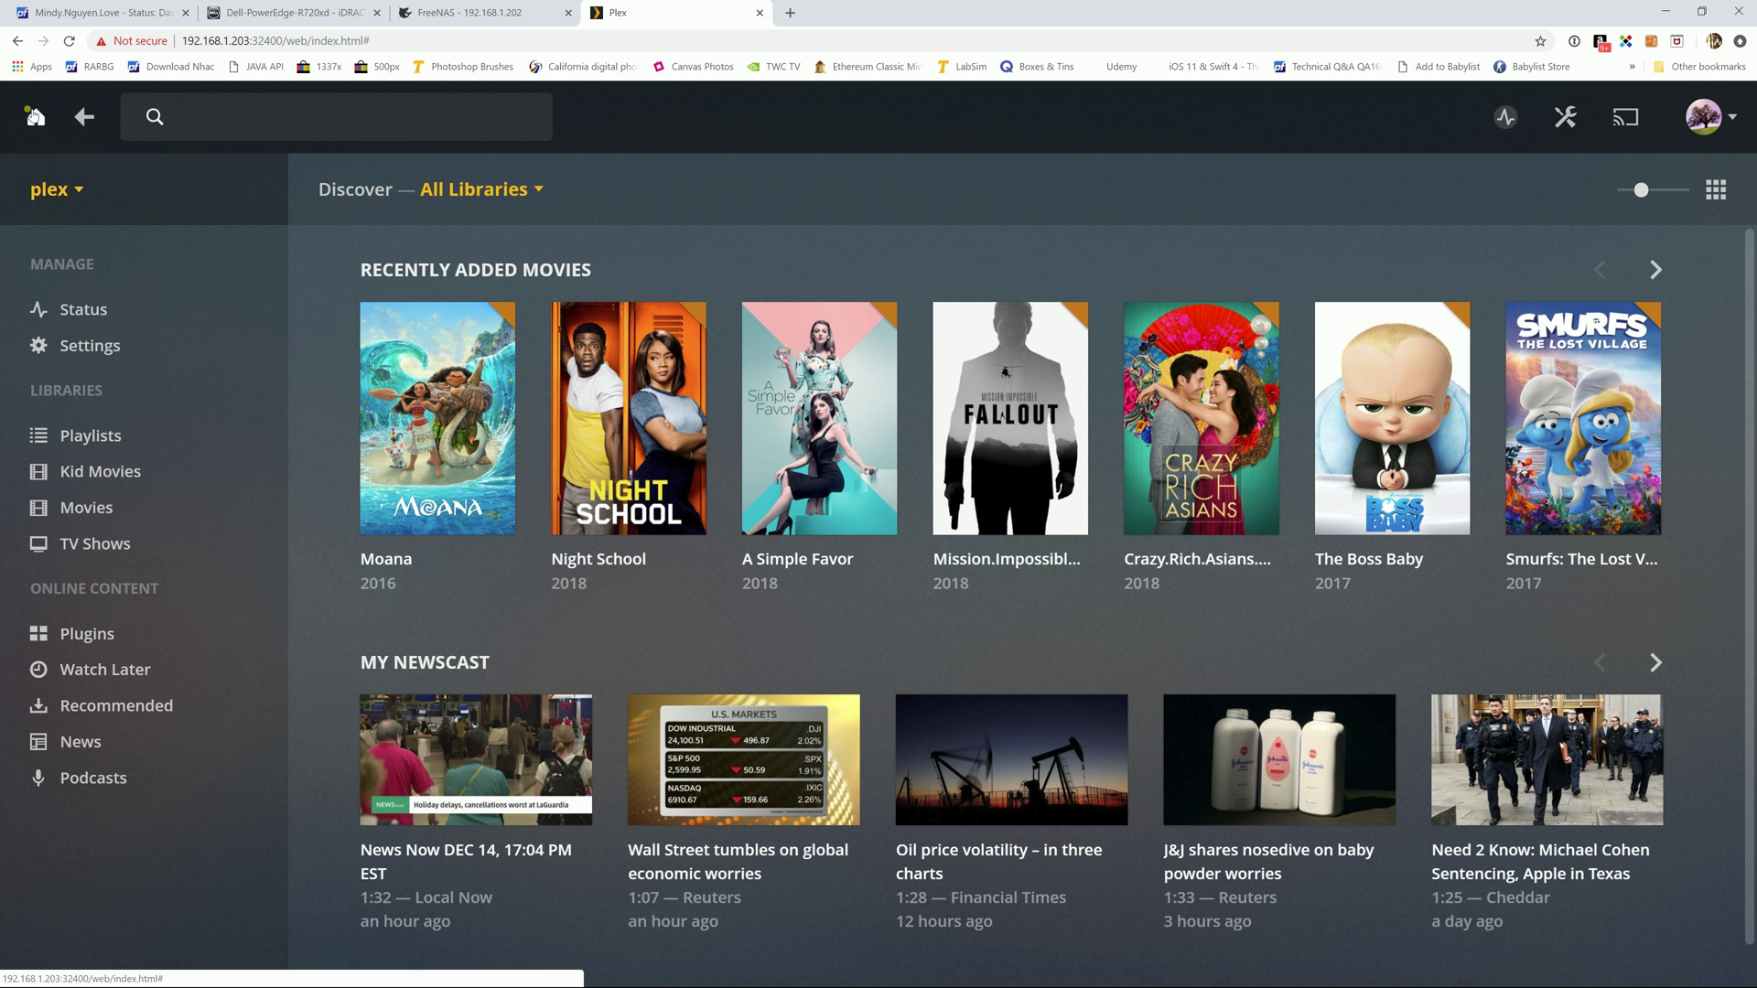
- View Remote Access settings showing the server fully accessible via private port 32400
click(1566, 114)
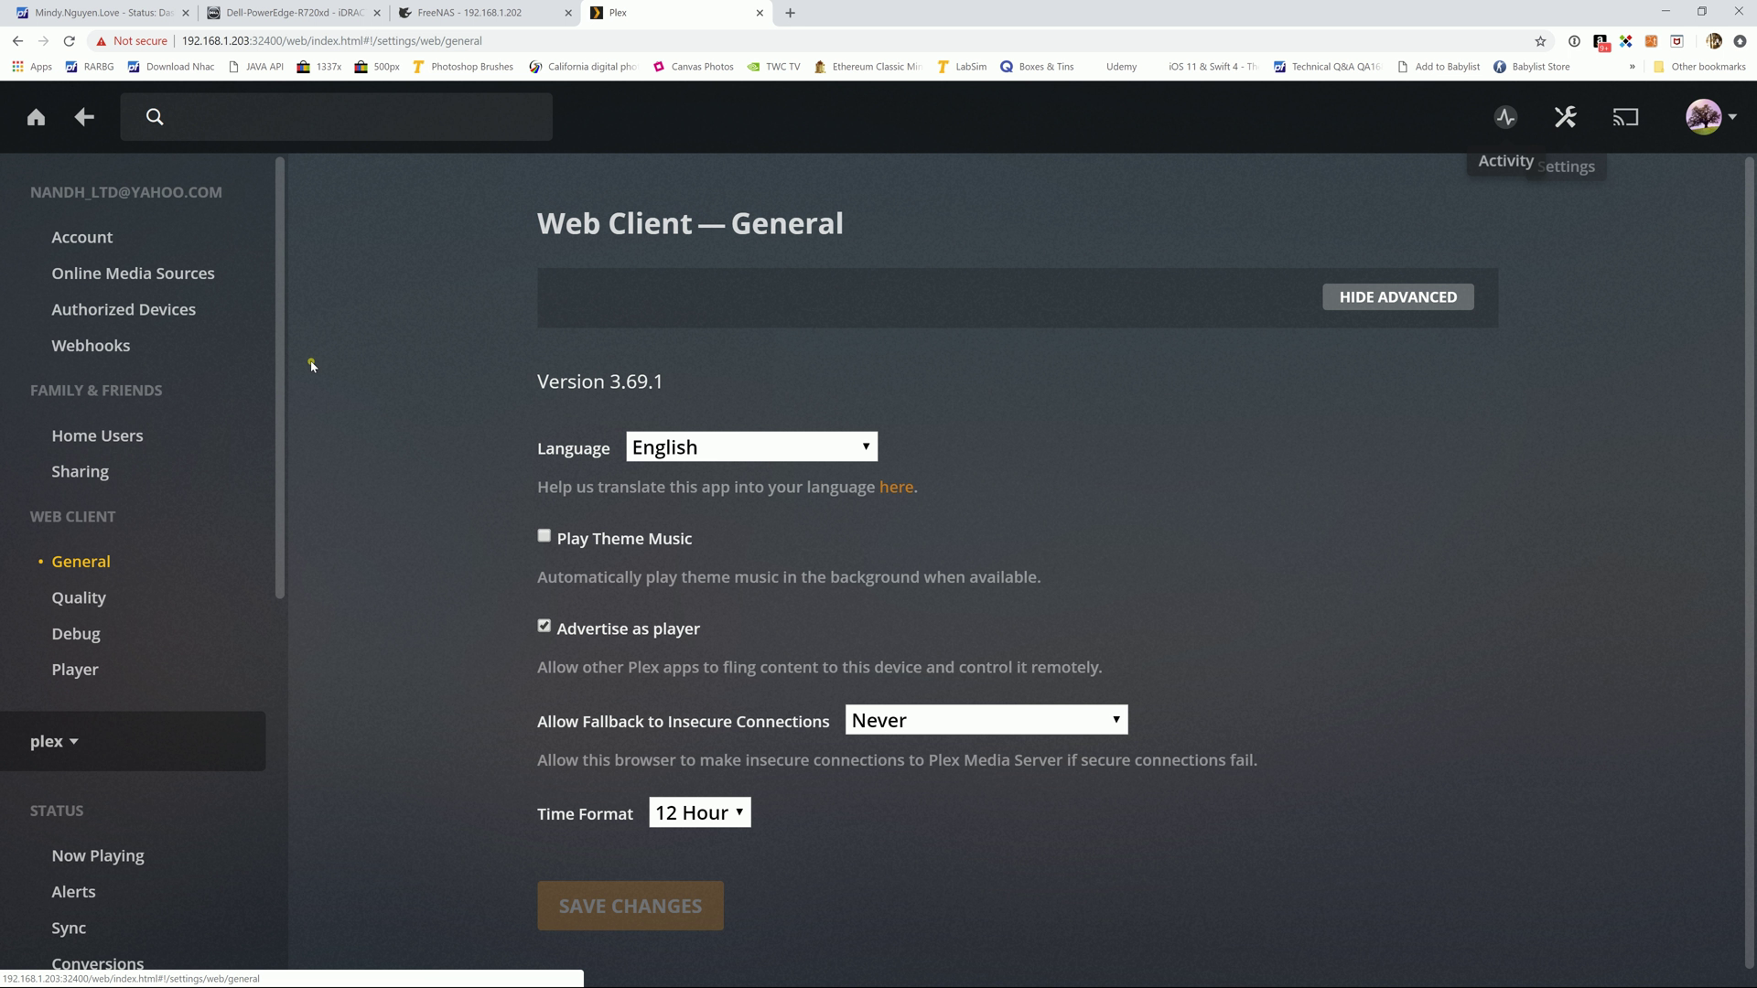
scroll(137, 549, down, 5)
click(165, 613)
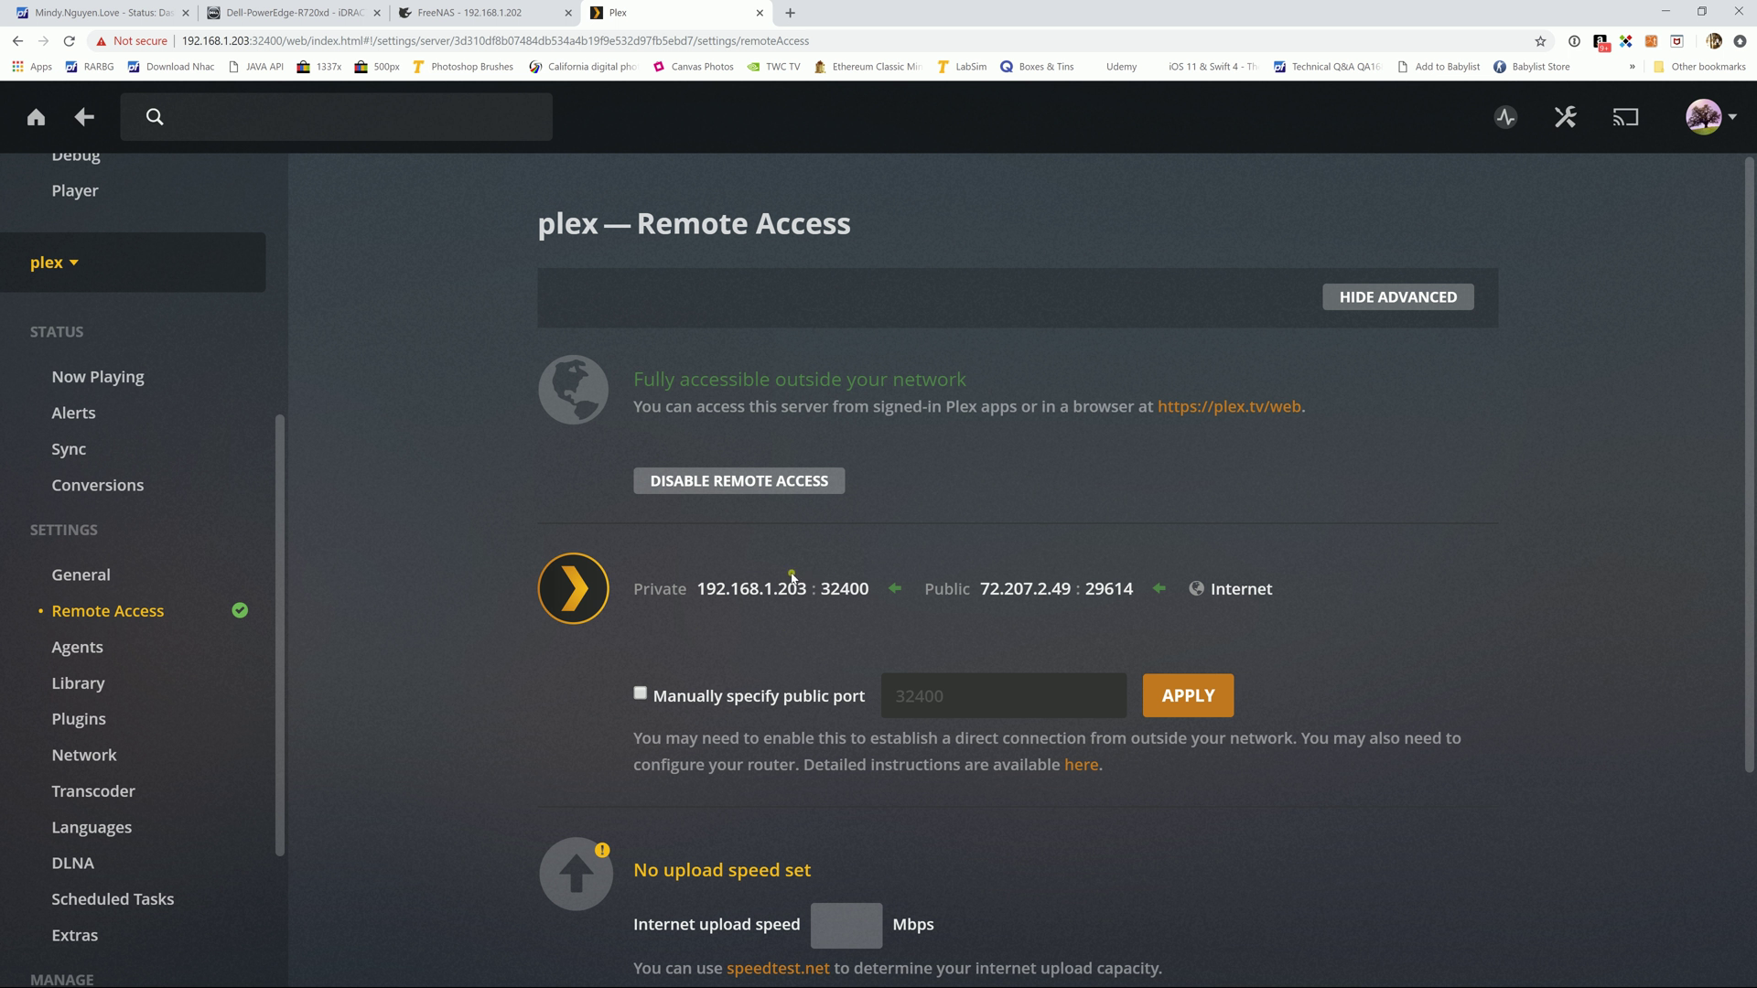
scroll(792, 576, down, 2)
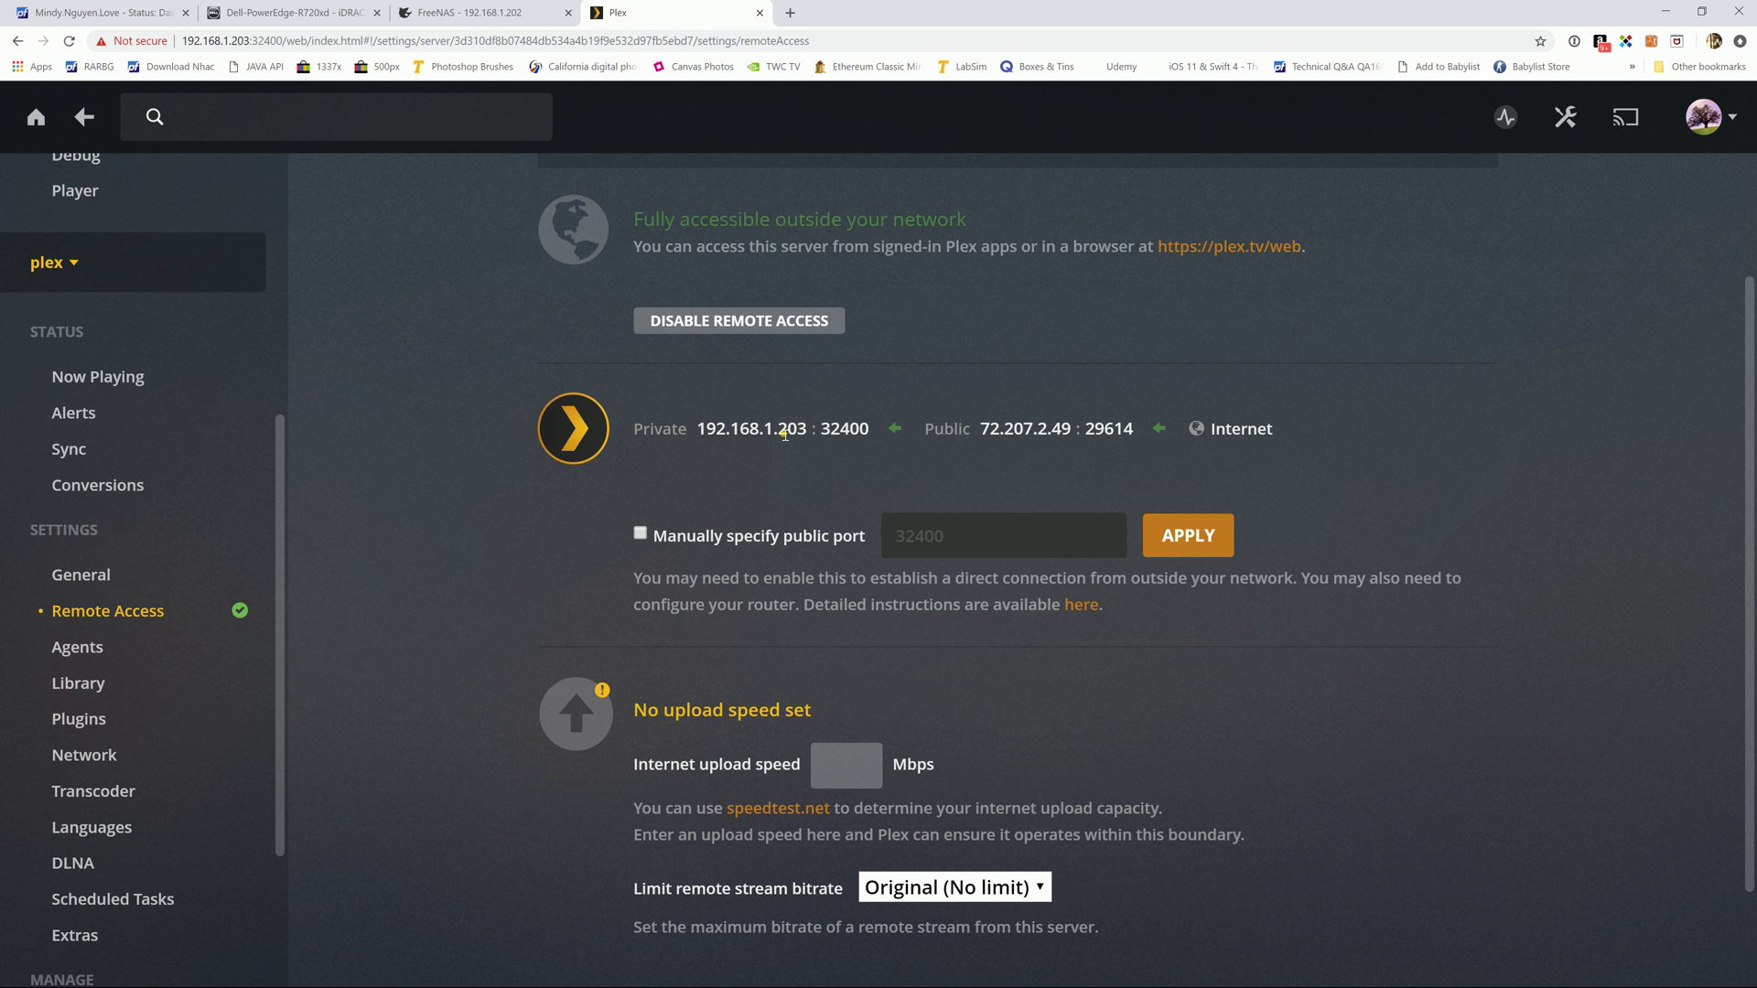
scroll(785, 436, down, 1)
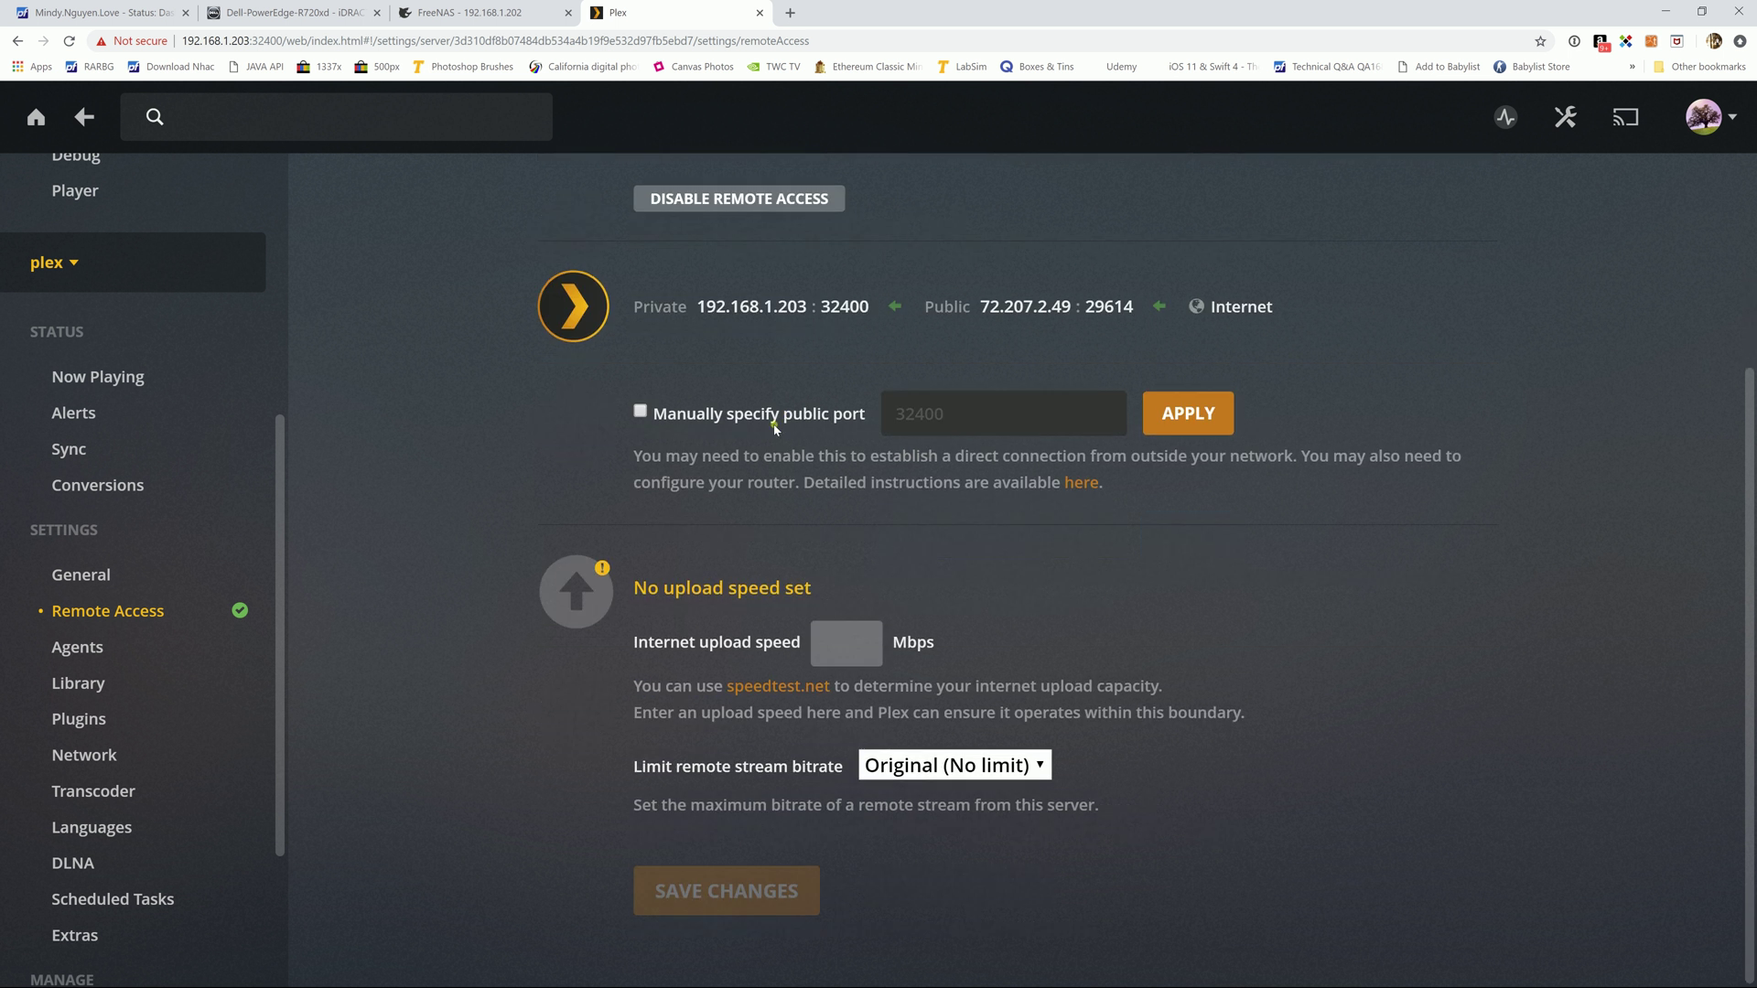
scroll(774, 426, up, 3)
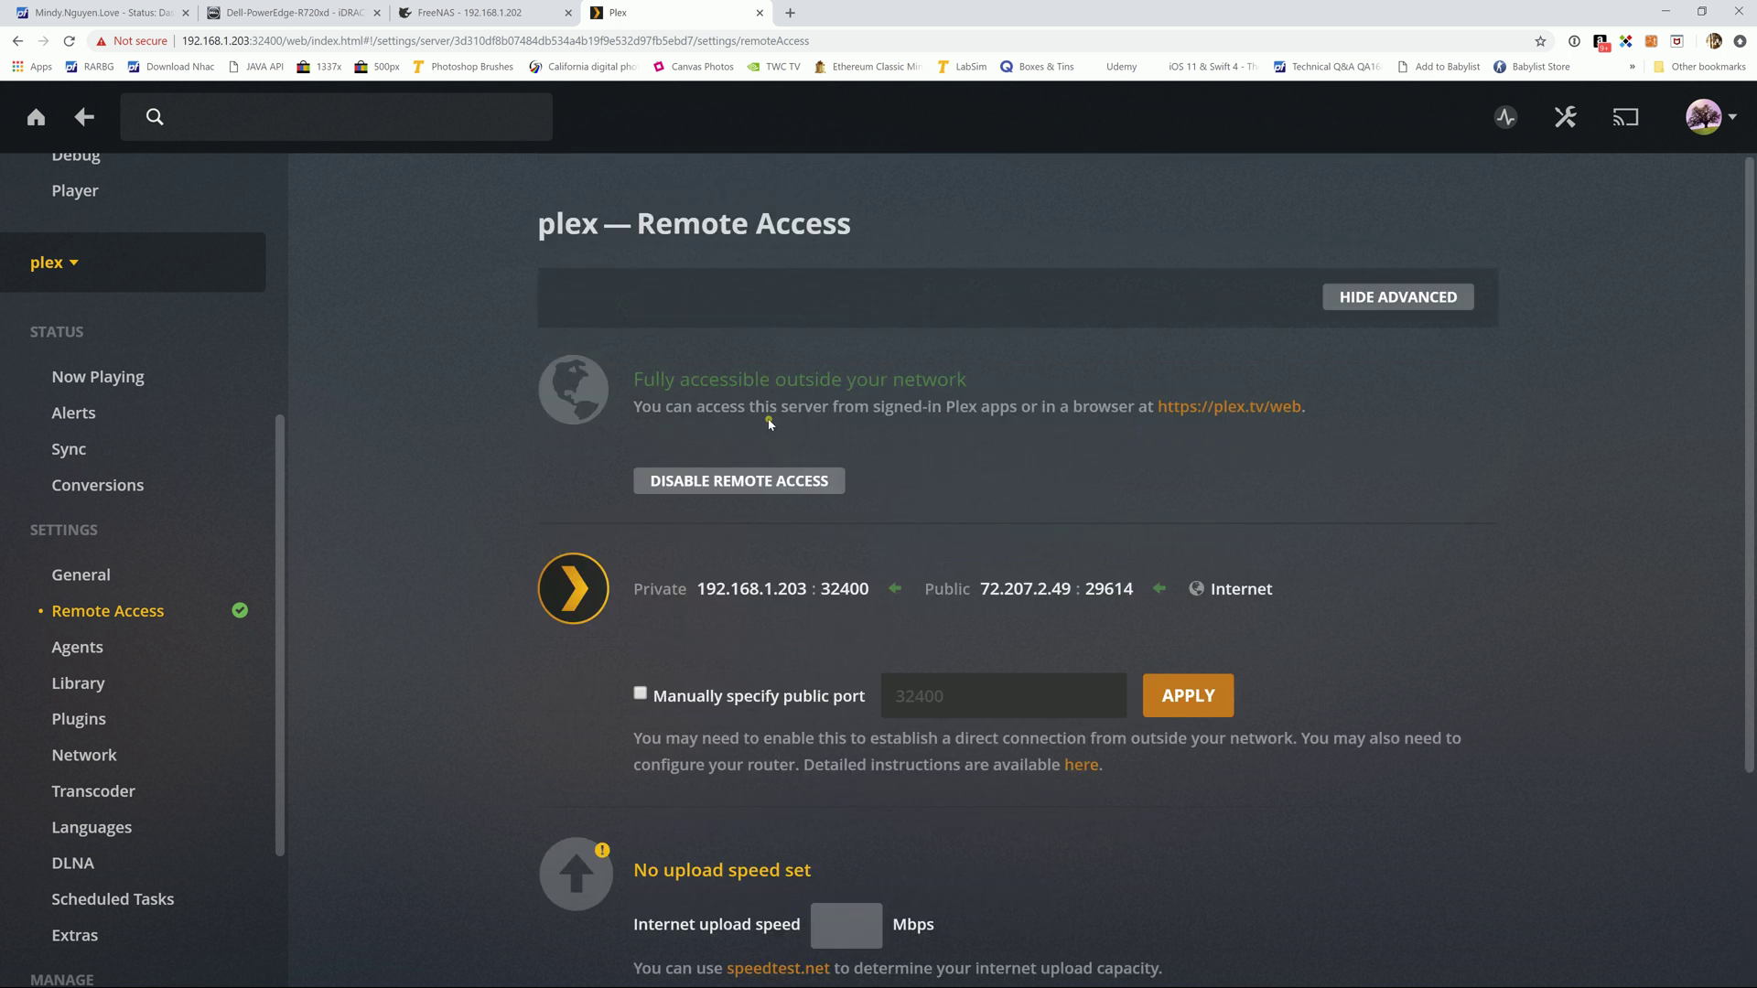